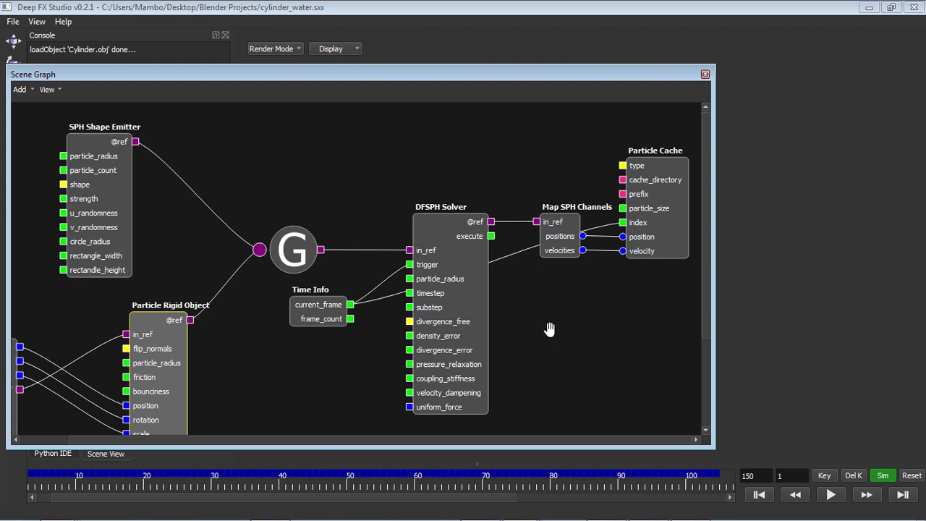
Switch to SMPlayer and bring up the New folder and Downloads folder windows to look for the reference video.
mouse_move(639, 515)
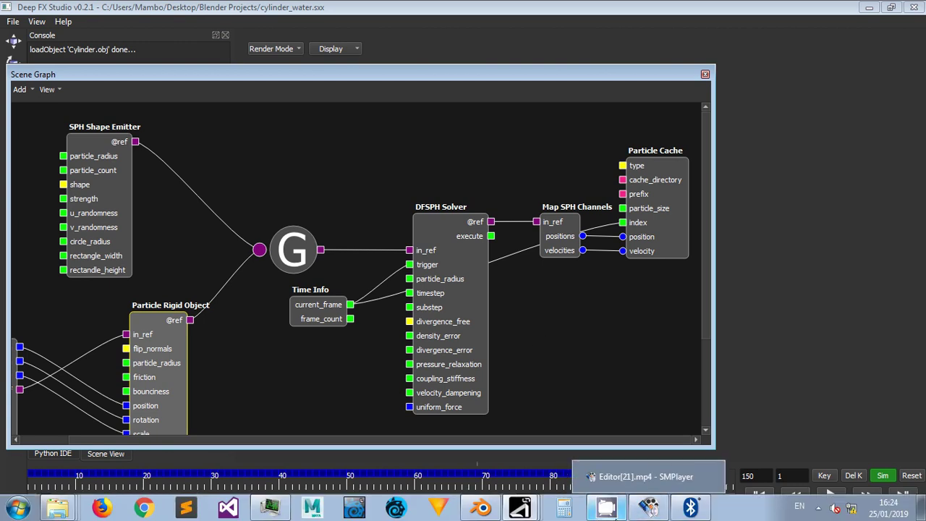
mouse_move(610, 517)
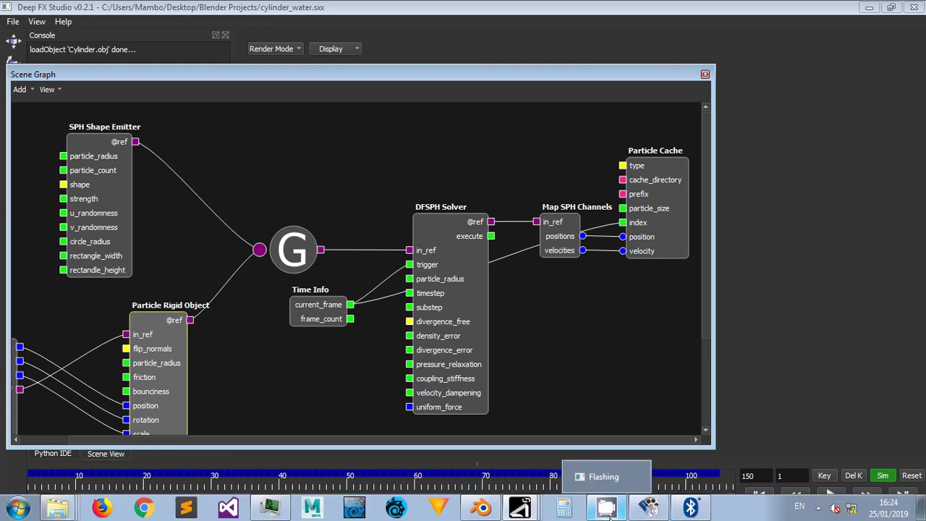
left_click(649, 508)
right_click(69, 506)
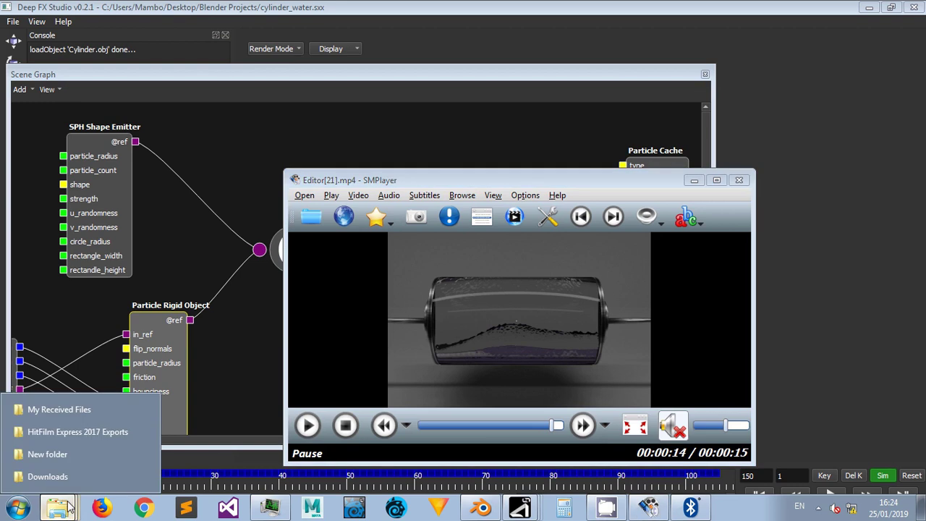
left_click(73, 454)
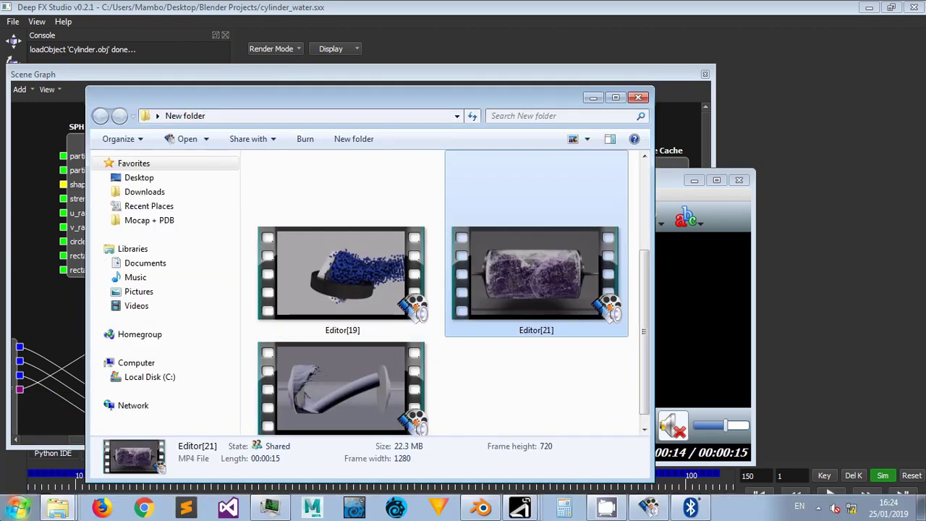
right_click(58, 507)
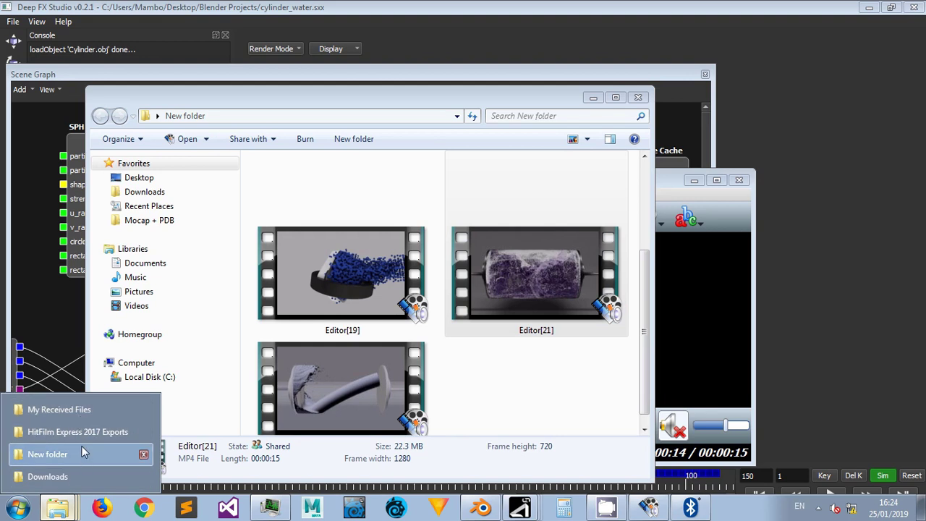
left_click(72, 477)
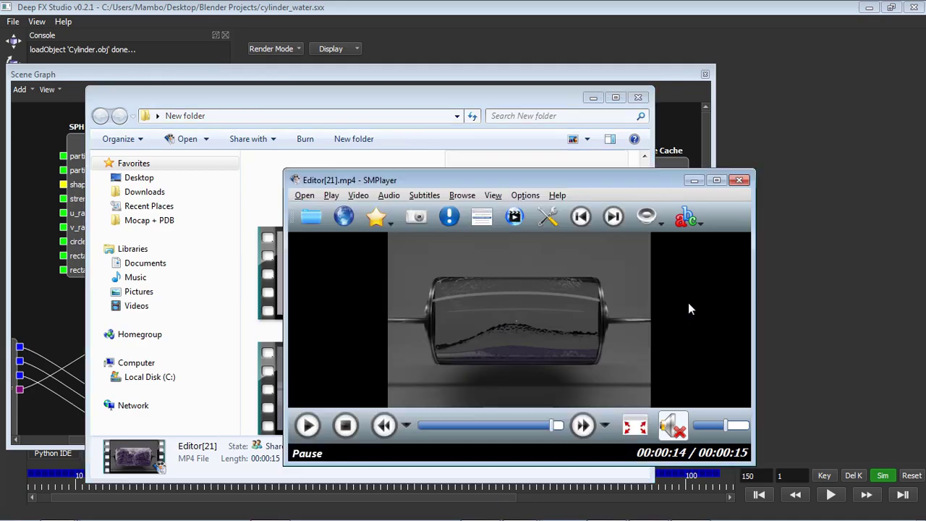
Stop the Editor[21].mp4 clip and show the Divergence-Free SPH for Incompressible and Viscous Fluids video in full screen.
left_click(331, 195)
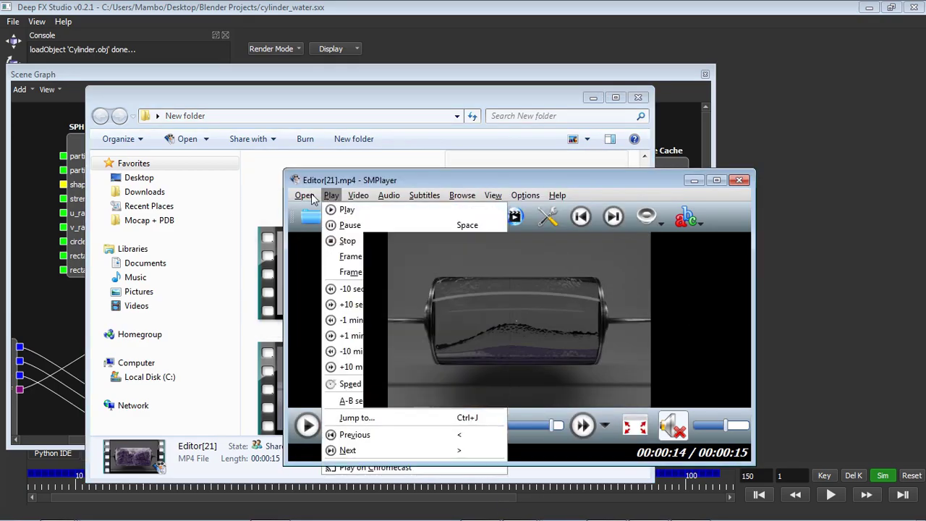
mouse_move(305, 195)
mouse_move(328, 226)
left_click(507, 240)
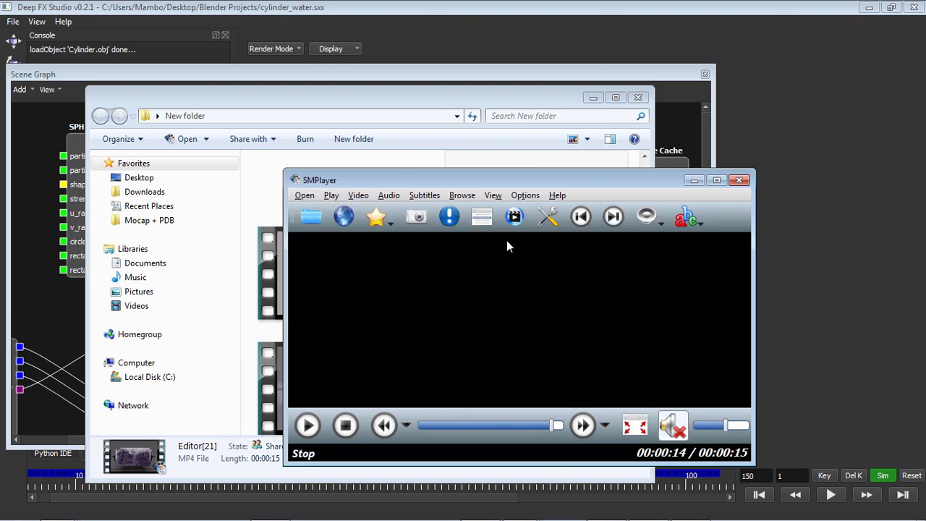
double_click(497, 288)
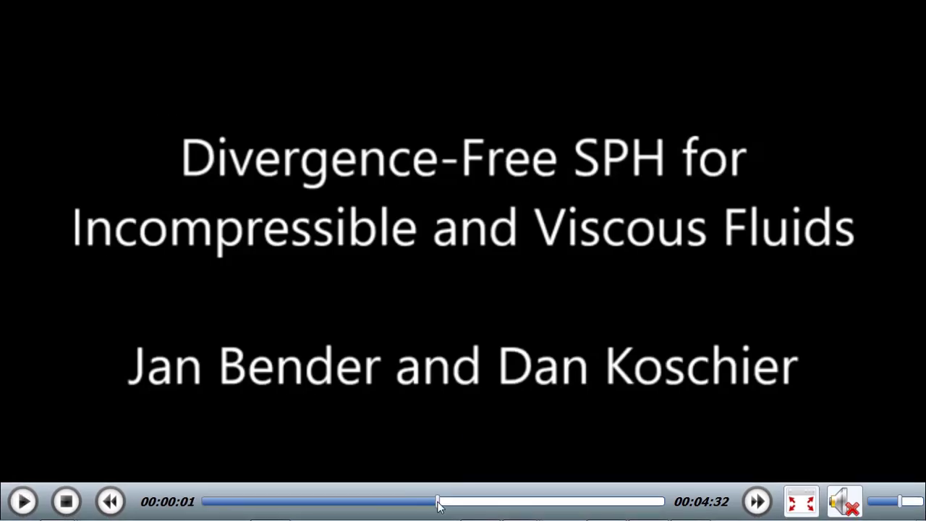
Skim through the Divergence-Free SPH video, viewing the fluid scenes around 02:21, 03:07 and 00:48.
left_click(439, 501)
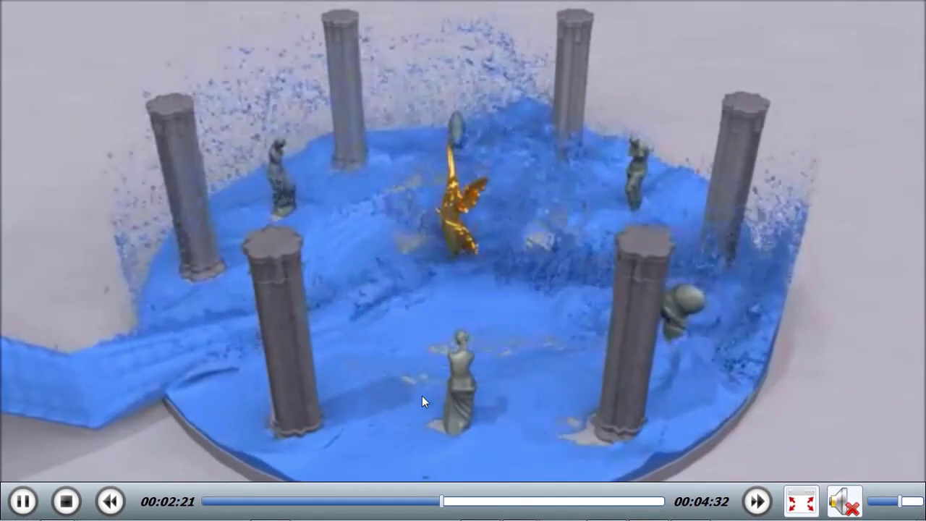
left_click(411, 501)
left_click_drag(411, 501, 504, 501)
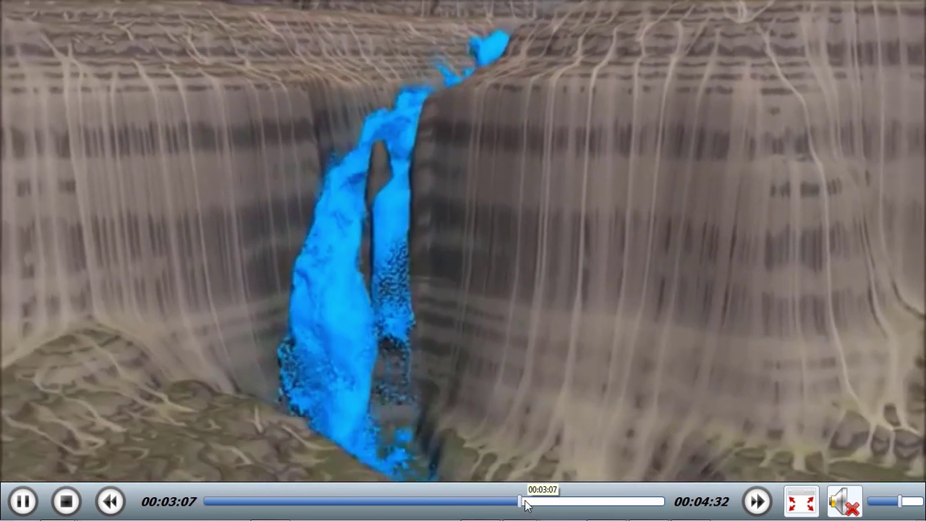
left_click_drag(526, 504, 282, 512)
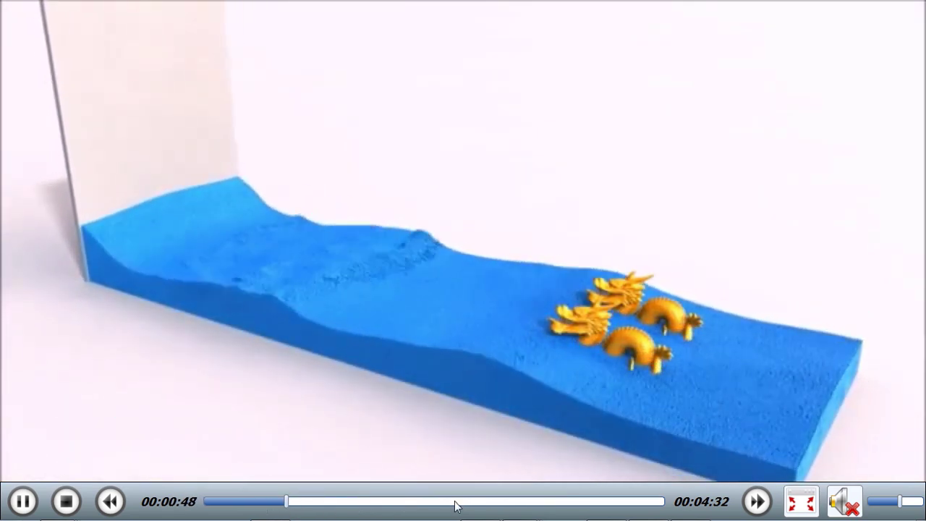
left_click_drag(456, 501, 522, 501)
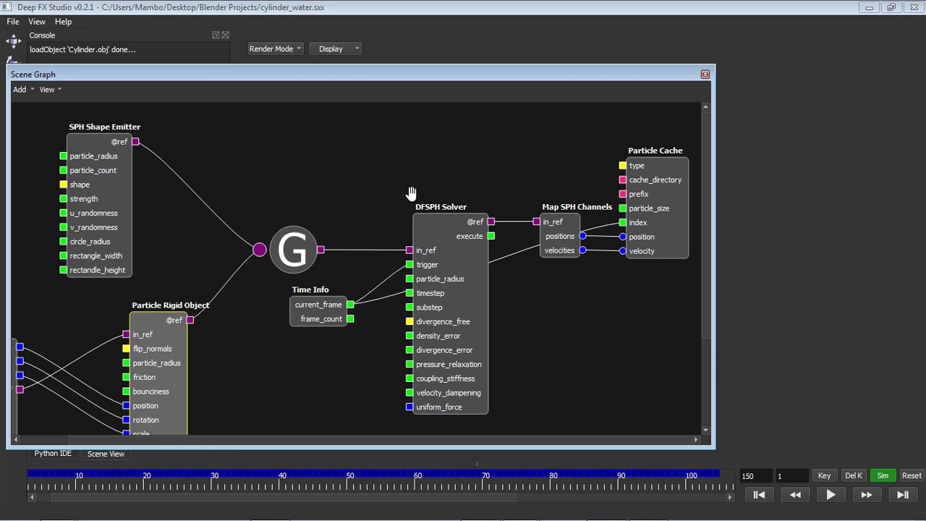
Reposition and widen the floating Scene Graph in Deep FX Studio, and inspect the DFSPH Solver node's properties.
left_click_drag(381, 78, 449, 63)
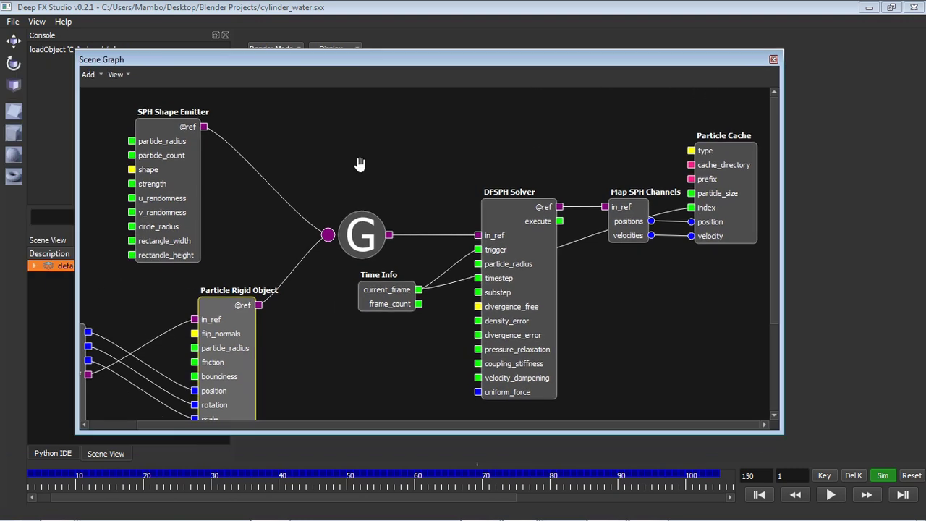
left_click_drag(77, 295, 45, 294)
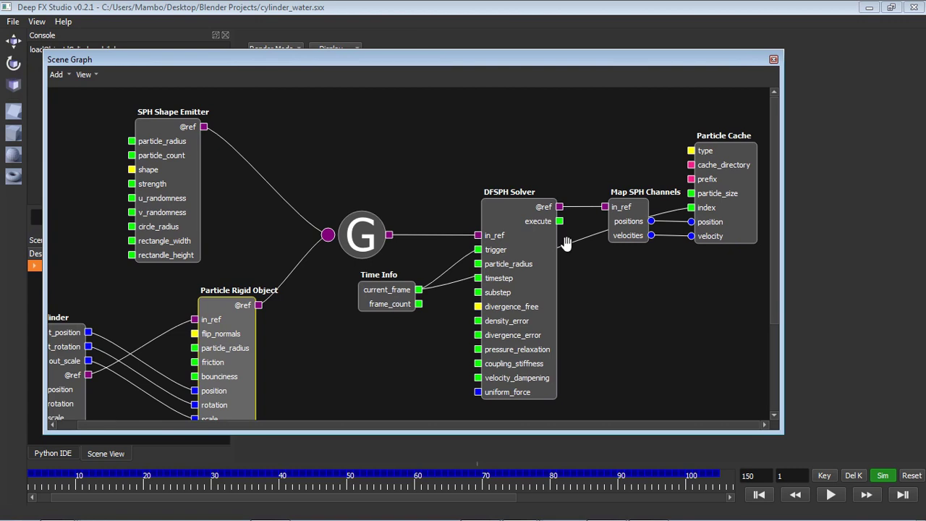
left_click(526, 250)
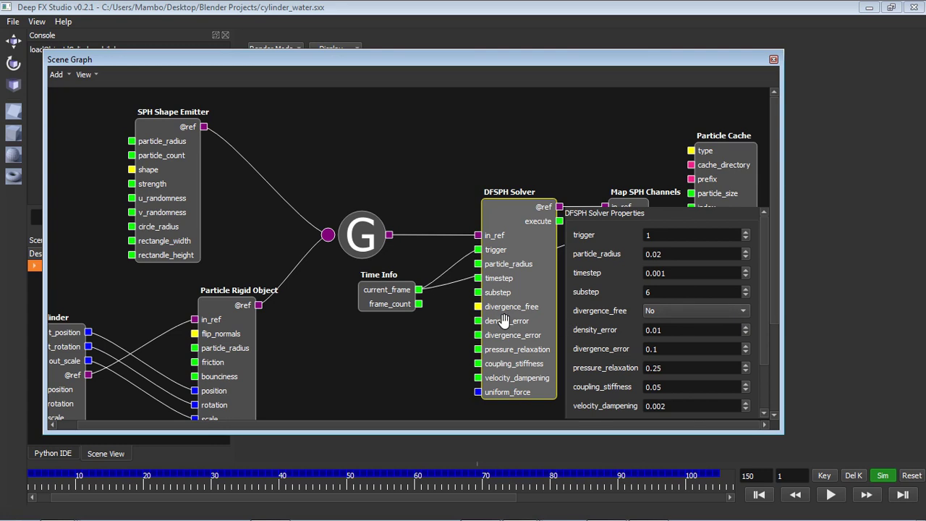
left_click_drag(773, 261, 772, 288)
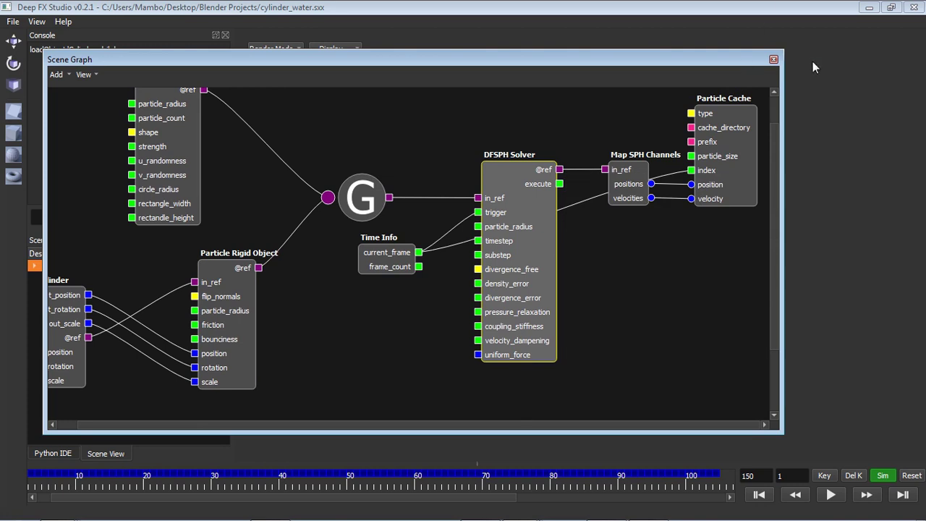
Look over the open cylinder_water_foam_04.sxx and cylinder_water02.sxx projects, and return to cylinder_water.sxx.
mouse_move(521, 510)
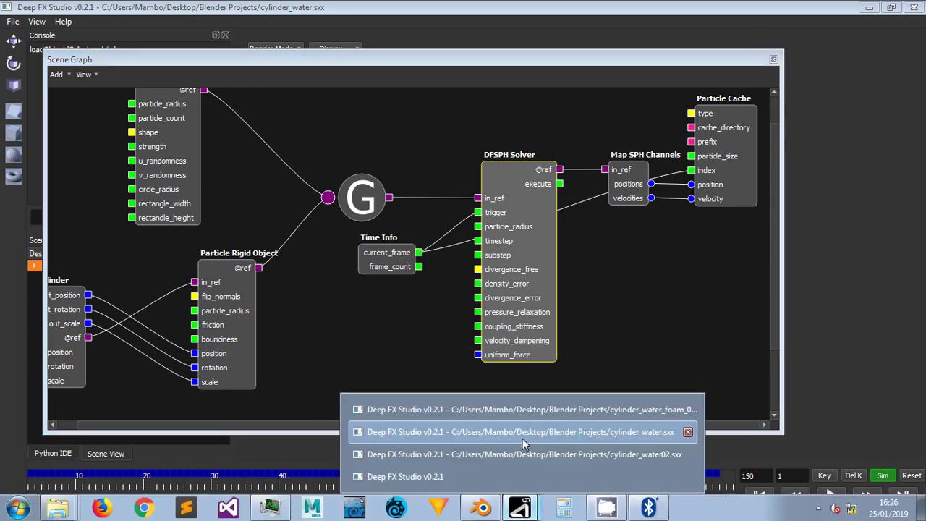
left_click(525, 414)
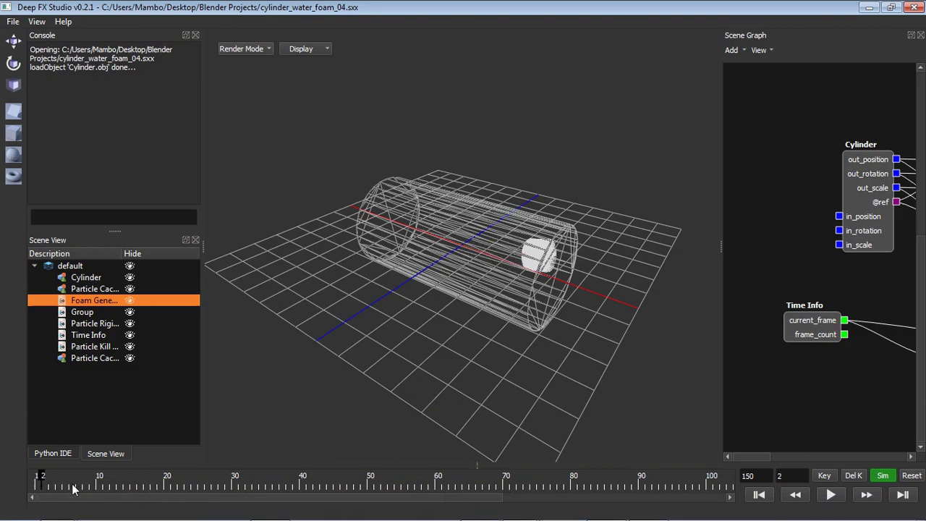
left_click(443, 505)
left_click(538, 433)
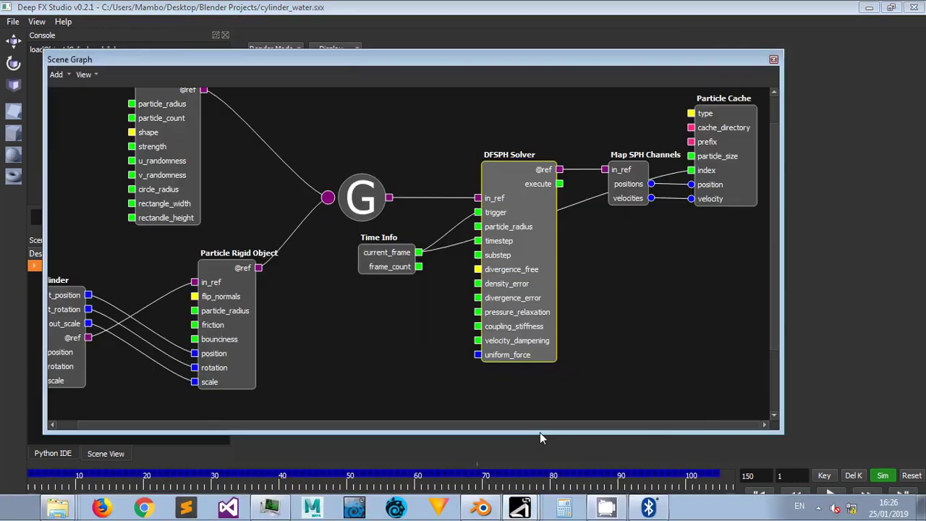
left_click(534, 510)
left_click(539, 451)
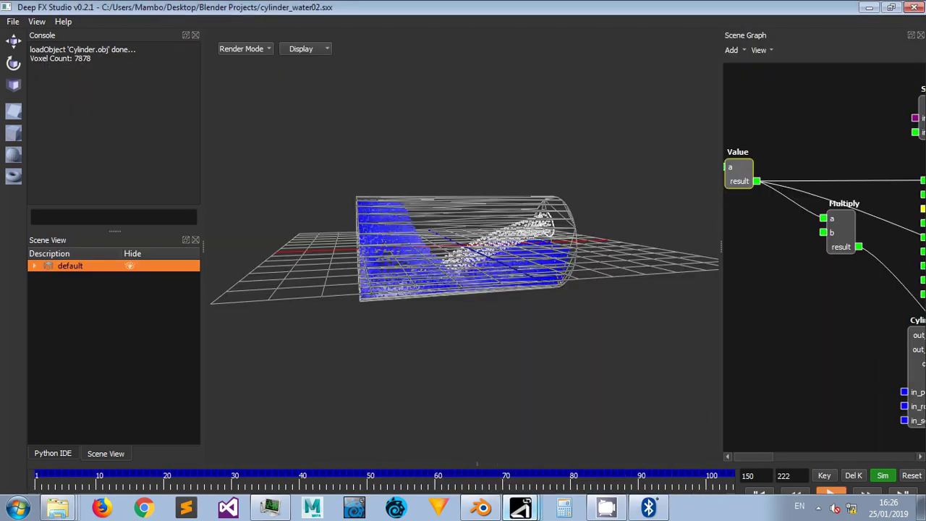
left_click(534, 508)
left_click(536, 409)
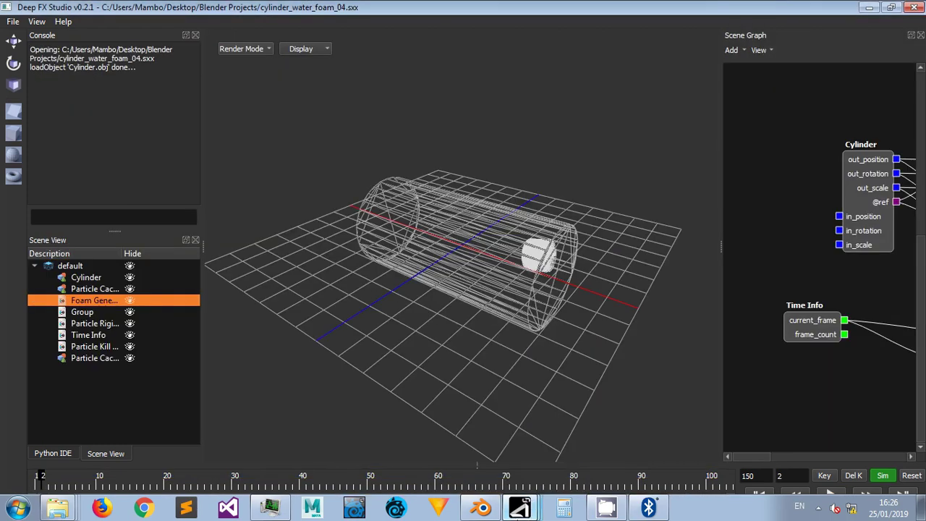
left_click(497, 509)
left_click(514, 435)
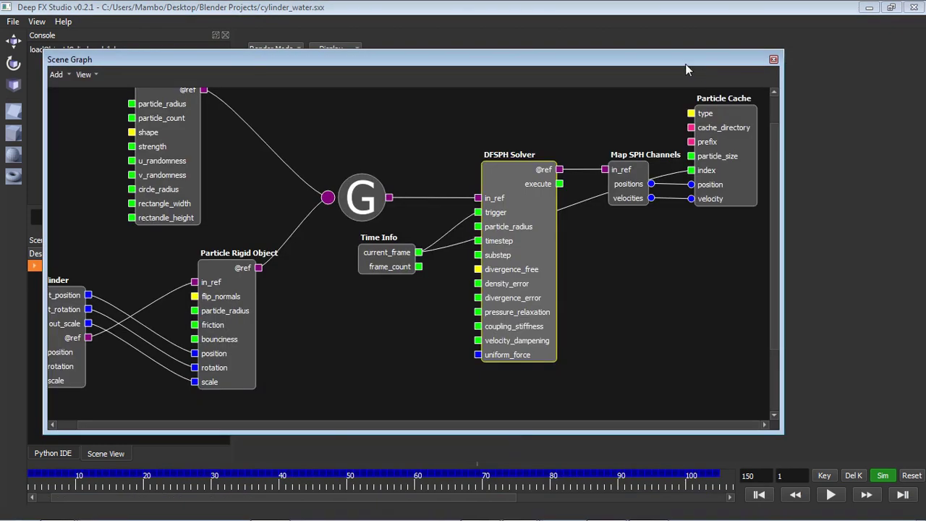
Dock the floating Scene Graph beside the 3D viewport and widen it, with the simulation scrubbed to frame 59.
left_click_drag(685, 64, 734, 271)
left_click_drag(444, 271, 534, 274)
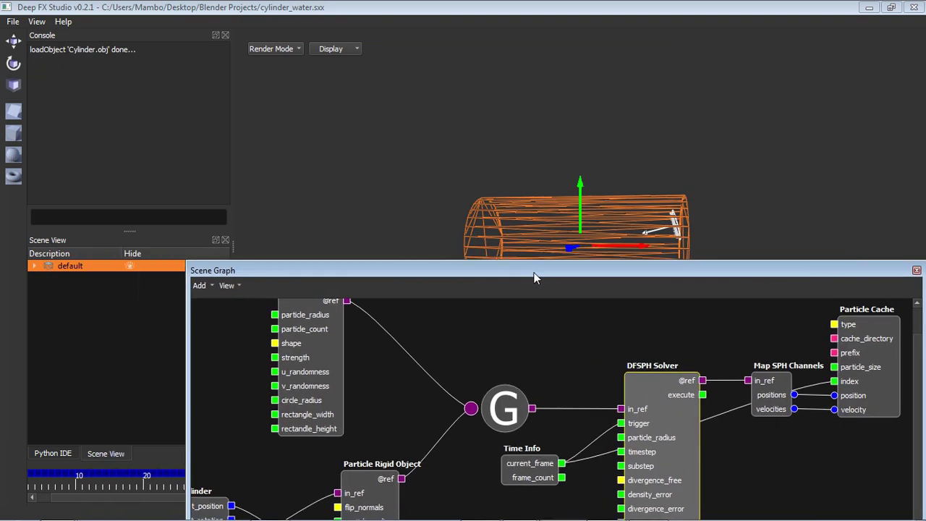
double_click(533, 273)
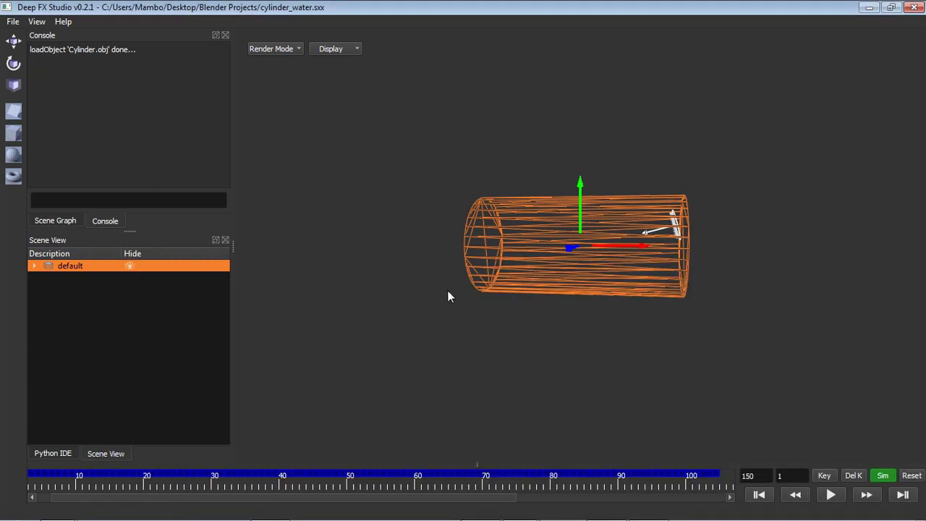
left_click_drag(207, 487, 411, 480)
left_click(55, 221)
left_click_drag(114, 36, 922, 88)
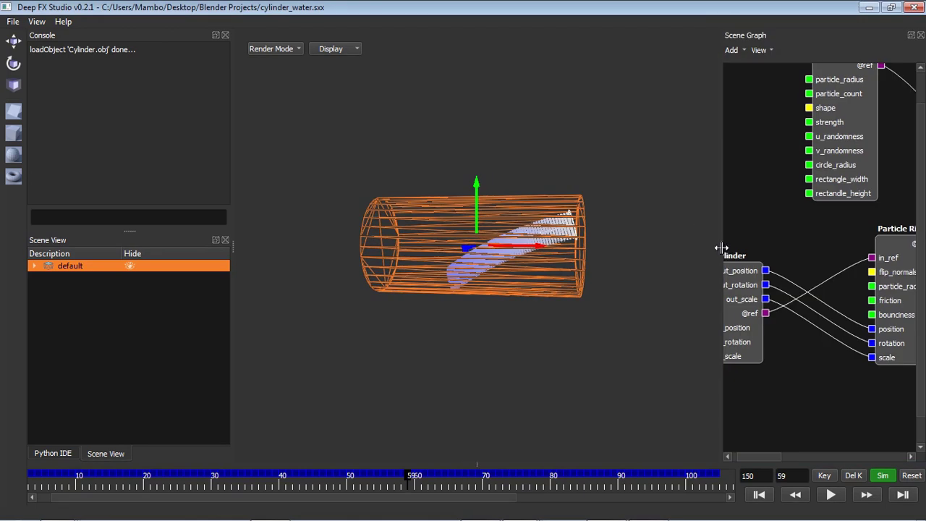
left_click_drag(721, 248, 621, 266)
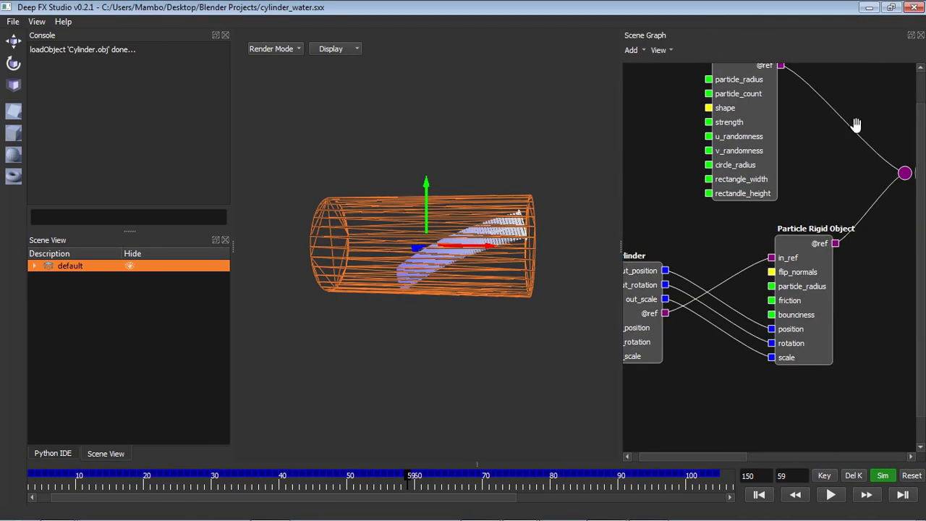
left_click_drag(622, 253, 582, 269)
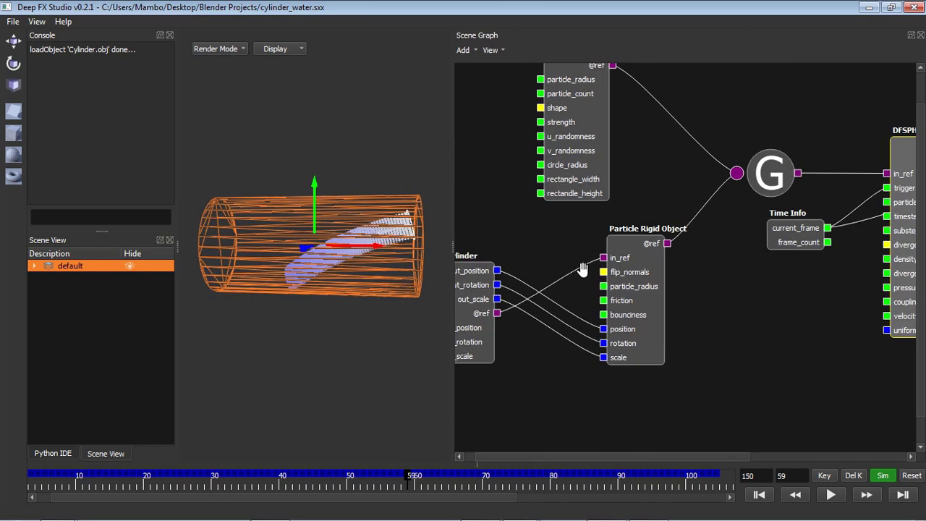
Scrub the simulation to frame 90 and inspect the Particle Rigid Object node's properties.
left_click_drag(214, 478, 353, 518)
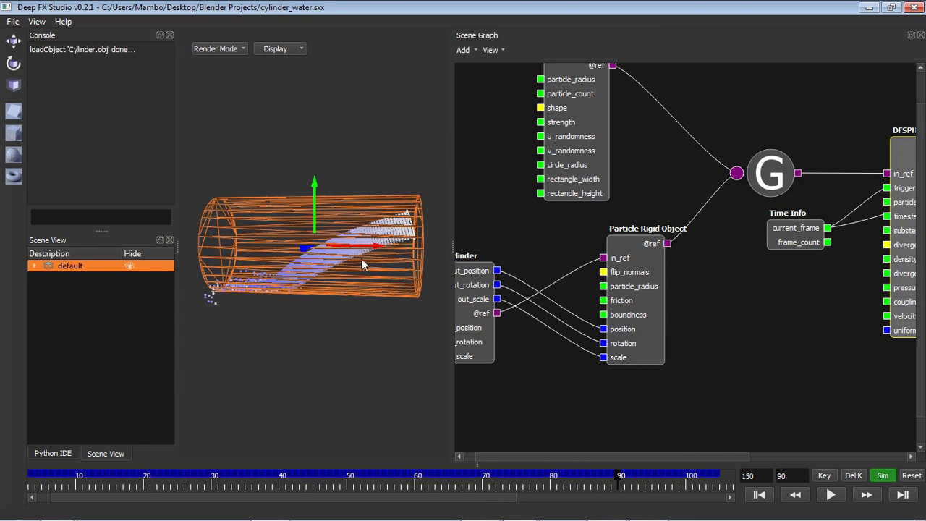
left_click(615, 272)
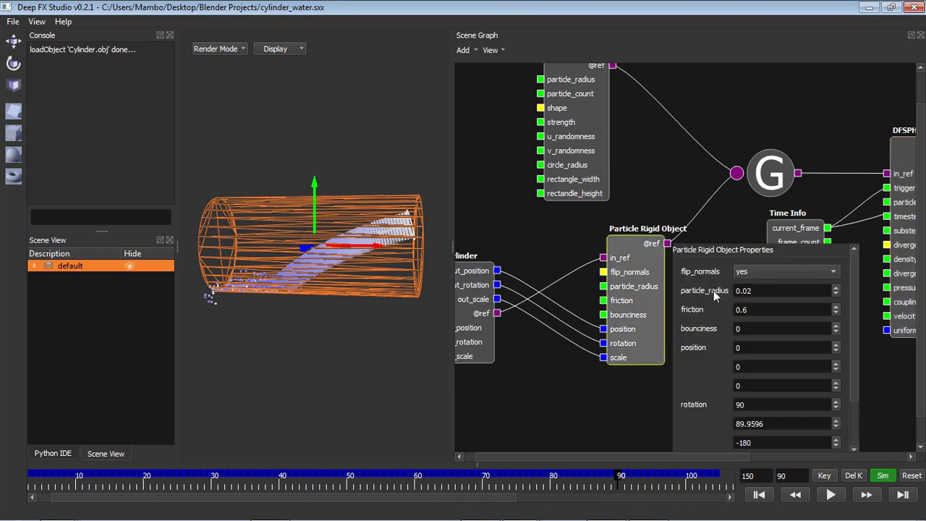
left_click(655, 337)
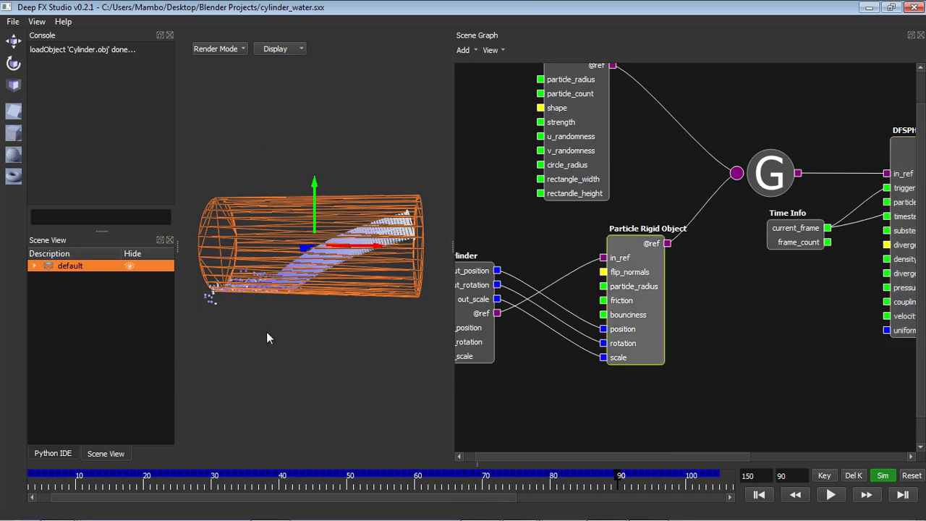
Scrub to frame 91 and examine the fluid particles near the cylinder's far end from several angles and up close.
mouse_move(334, 475)
left_mouse_down()
mouse_move(669, 477)
mouse_move(391, 481)
mouse_move(507, 499)
mouse_move(686, 492)
mouse_move(560, 481)
mouse_move(716, 481)
mouse_move(182, 506)
mouse_move(608, 481)
left_mouse_up()
left_click_drag(688, 474, 627, 456)
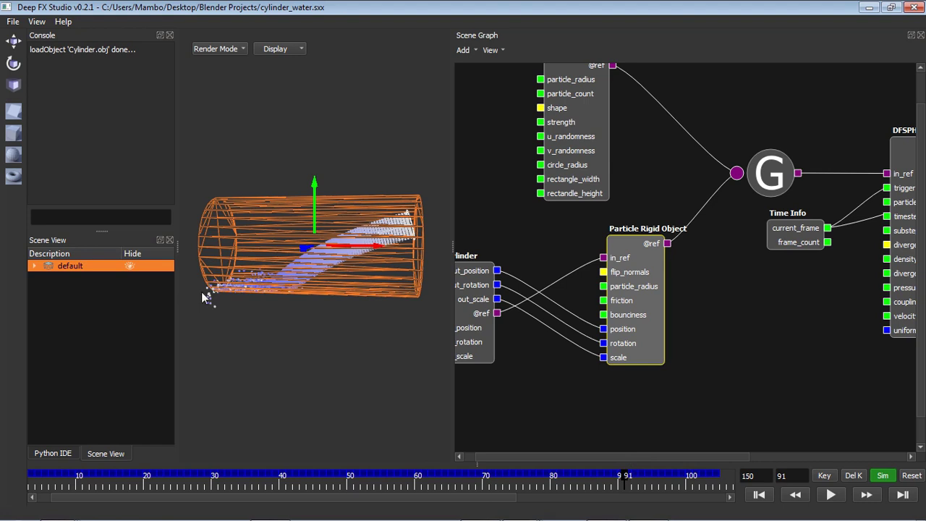
left_click_drag(189, 271, 337, 267)
scroll(342, 284, "up", 5)
left_click_drag(326, 305, 329, 260)
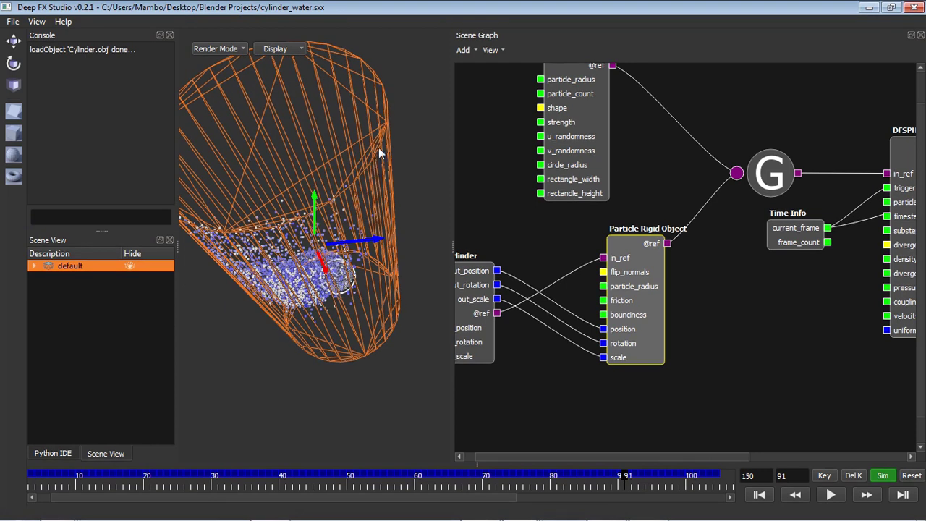
left_click_drag(340, 218, 178, 355)
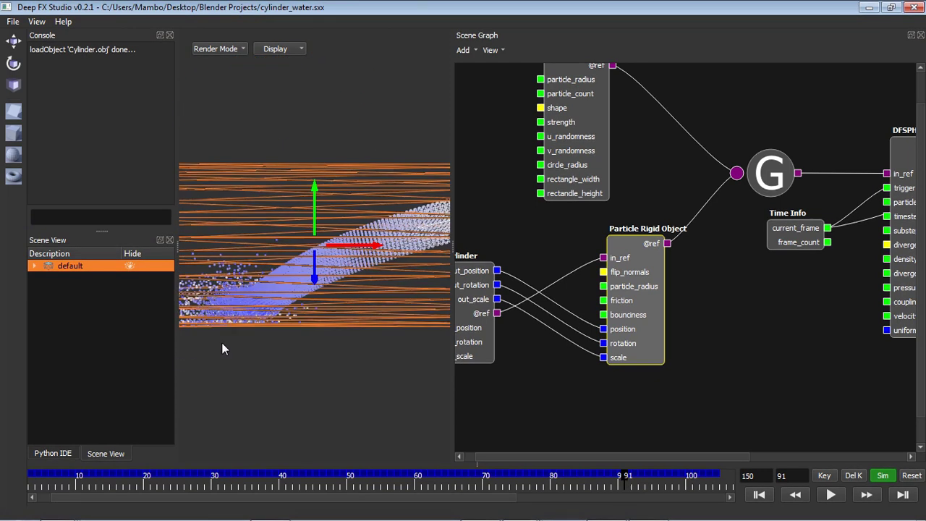
scroll(323, 327, "down", 3)
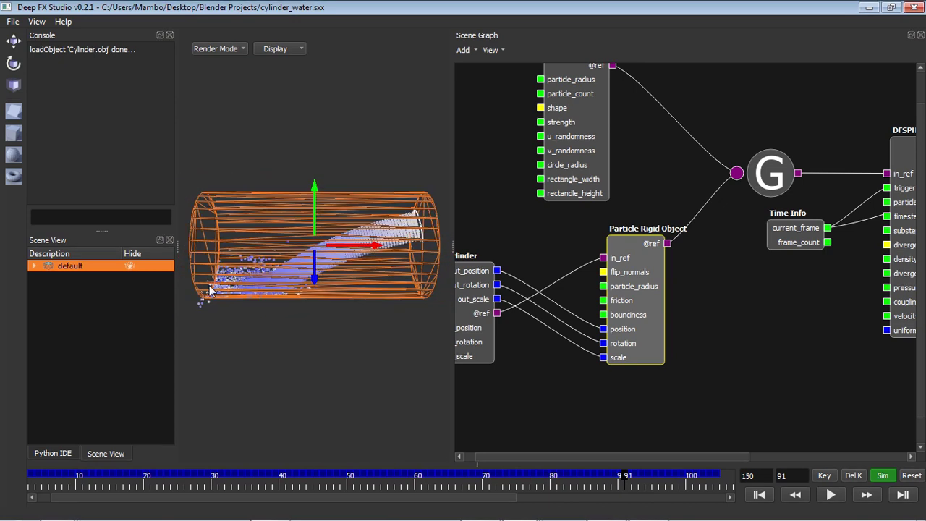
Examine the fluid stream inside the cylinder from several angles at frame 91, glancing over the available node categories.
left_click_drag(189, 319, 214, 270)
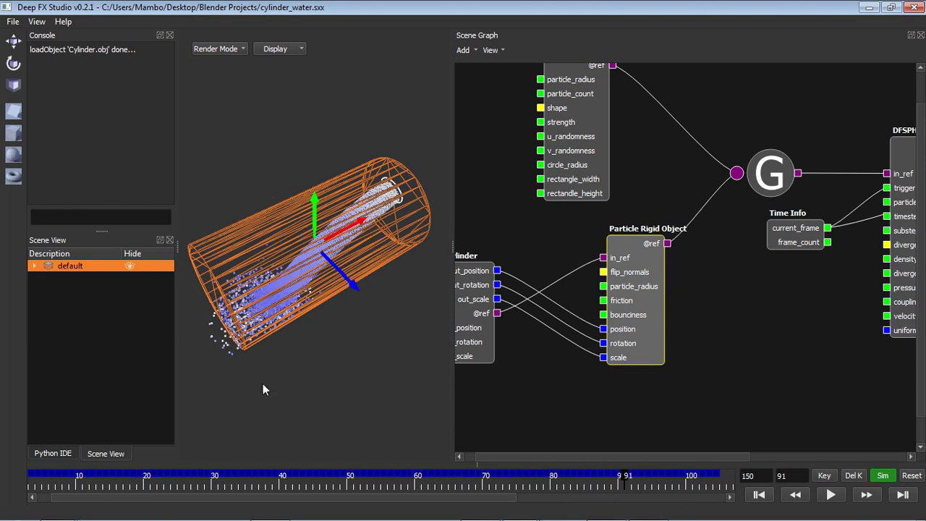
left_click_drag(212, 359, 284, 264)
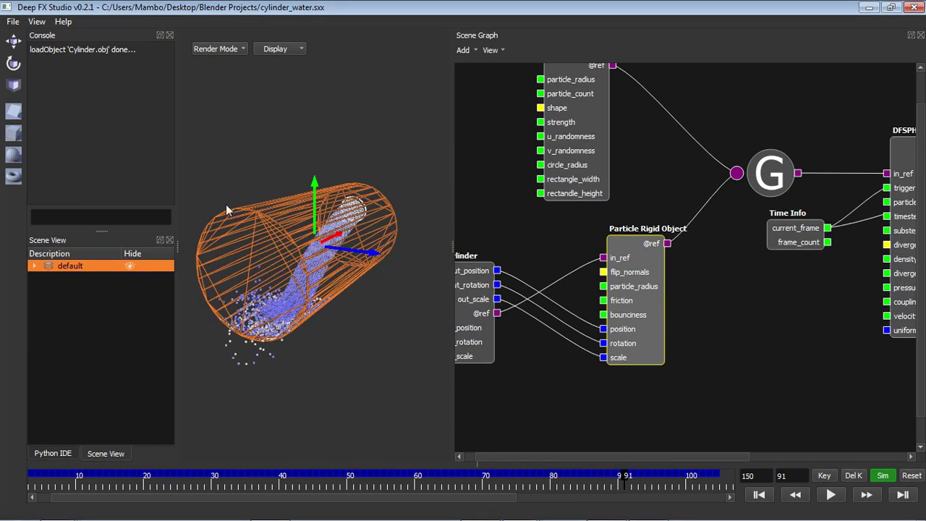
left_click_drag(425, 233, 286, 330)
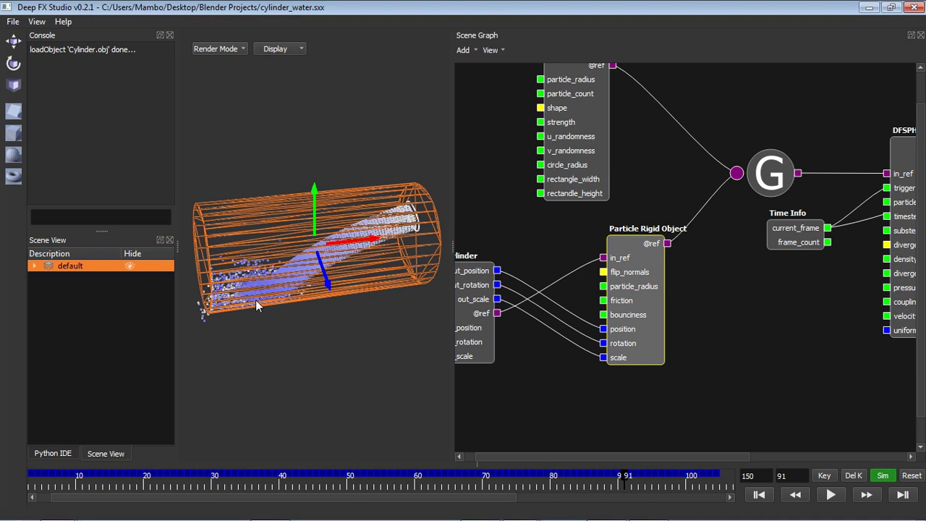
left_click(464, 50)
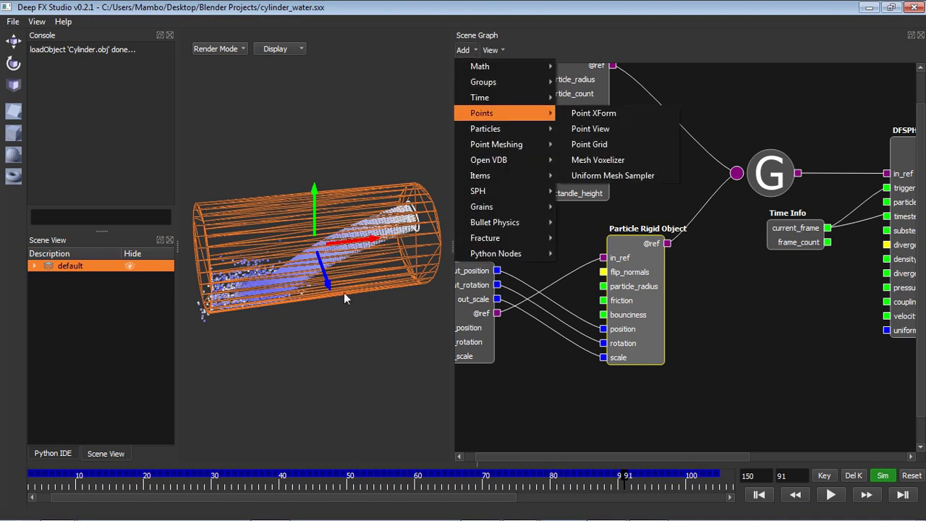
left_click(457, 49)
left_click(473, 50)
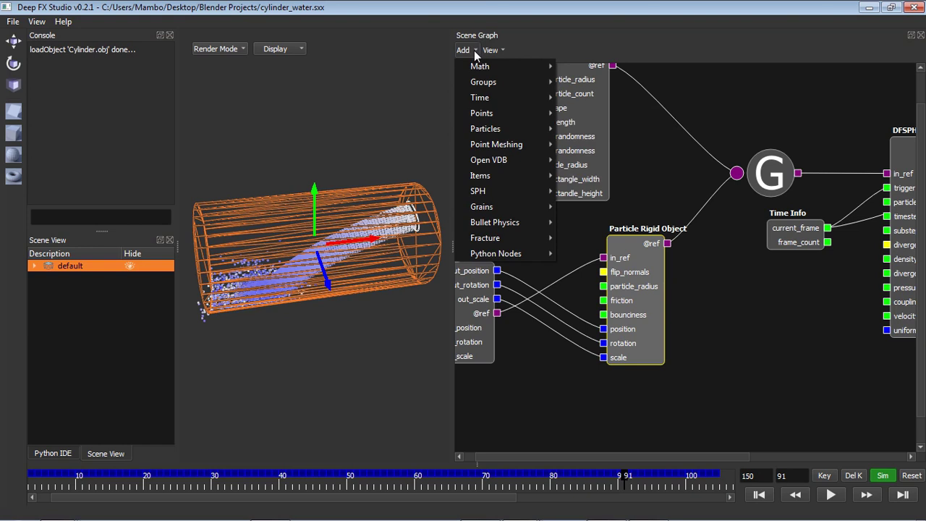
left_click(301, 344)
left_click_drag(263, 322, 392, 275)
left_click_drag(387, 315, 212, 311)
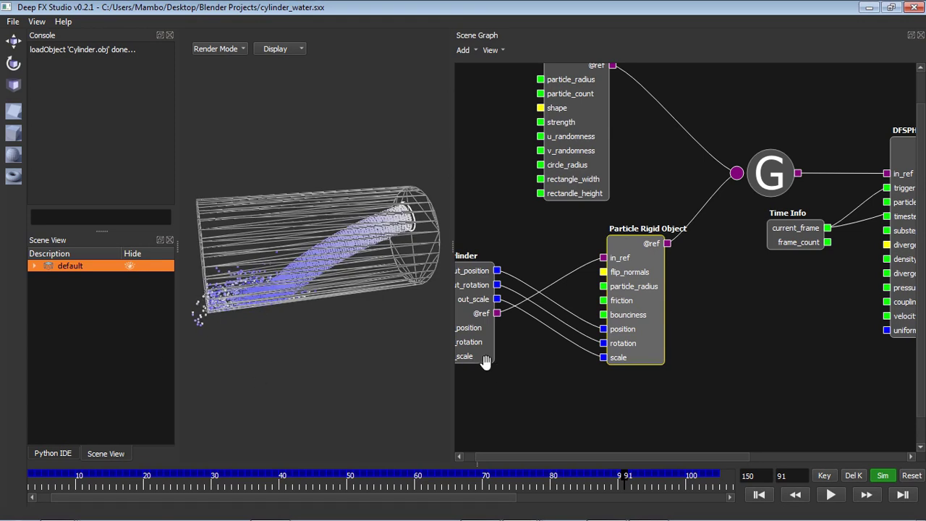
Deselect the Particle Rigid Object node and review its connections to the Cylinder node in the Scene Graph.
left_click(723, 289)
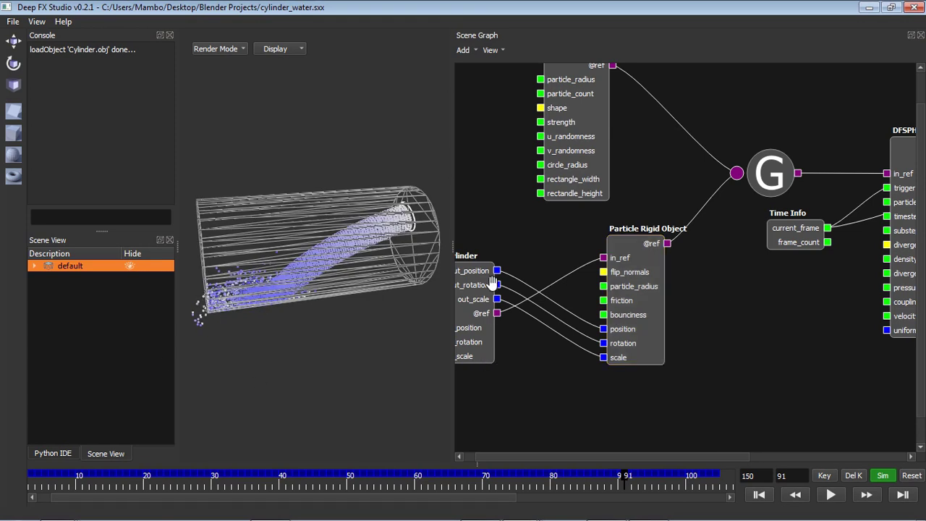
left_click_drag(481, 256, 493, 268)
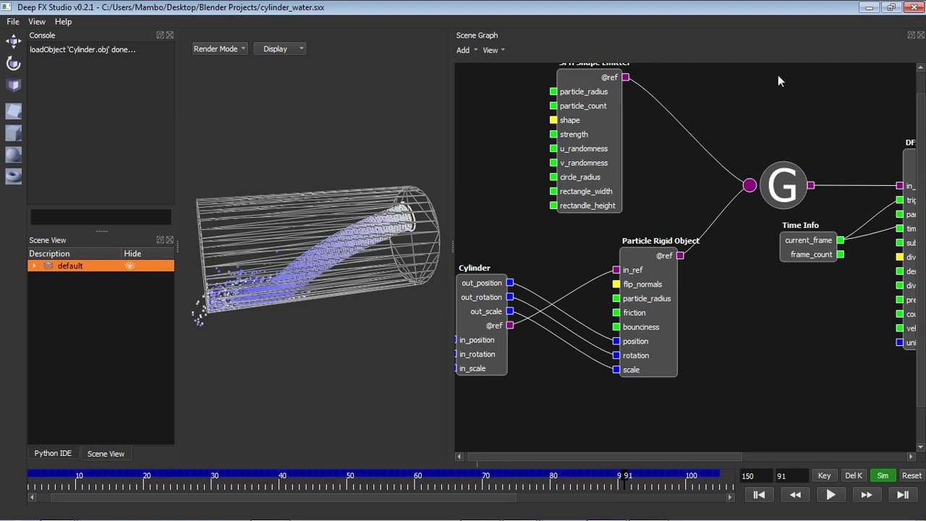
left_click_drag(653, 459, 577, 460)
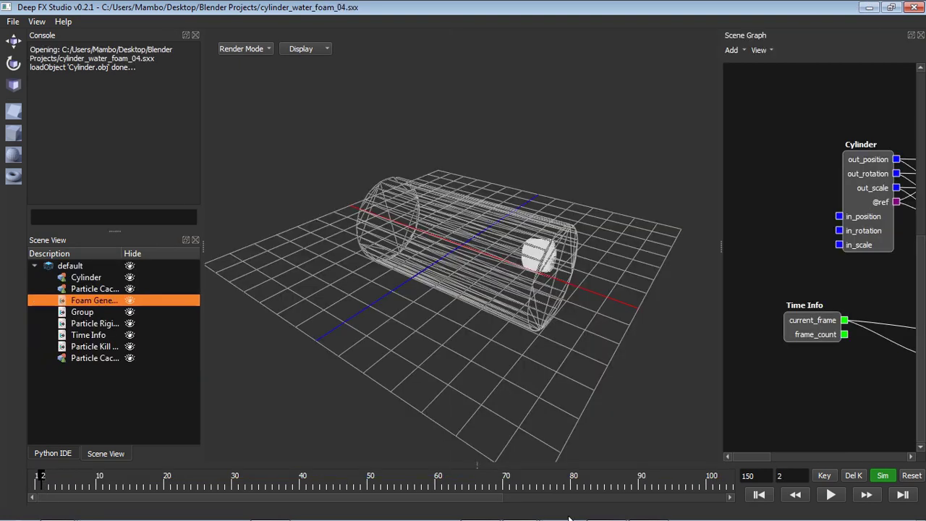
Minimize the cylinder_water_foam_04.sxx and cylinder_water02.sxx projects and the New folder window to reach the unsaved Sphere_0 voxelizer scene.
key("super")
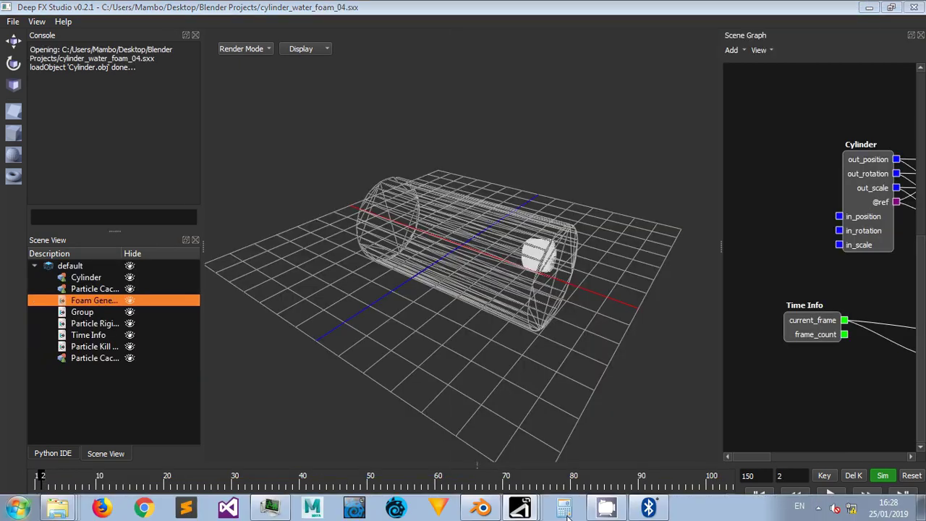
key("Escape")
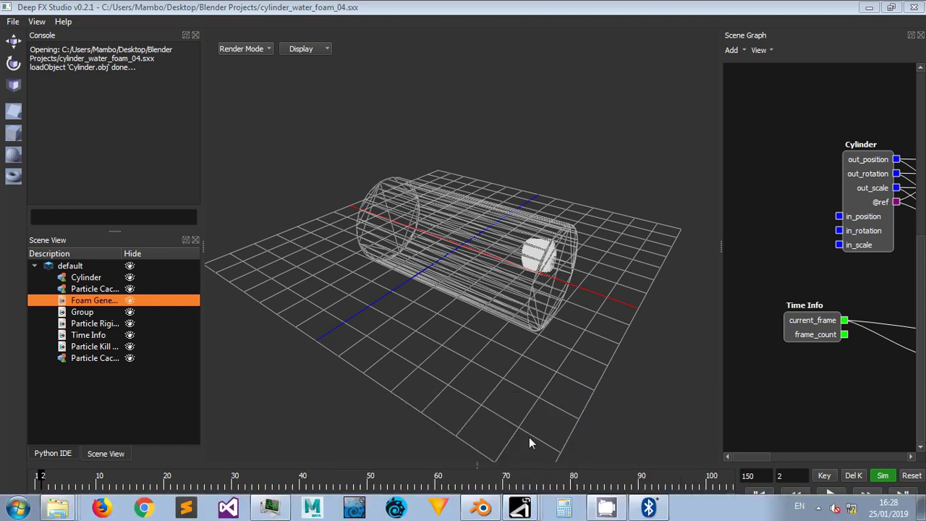
mouse_move(519, 506)
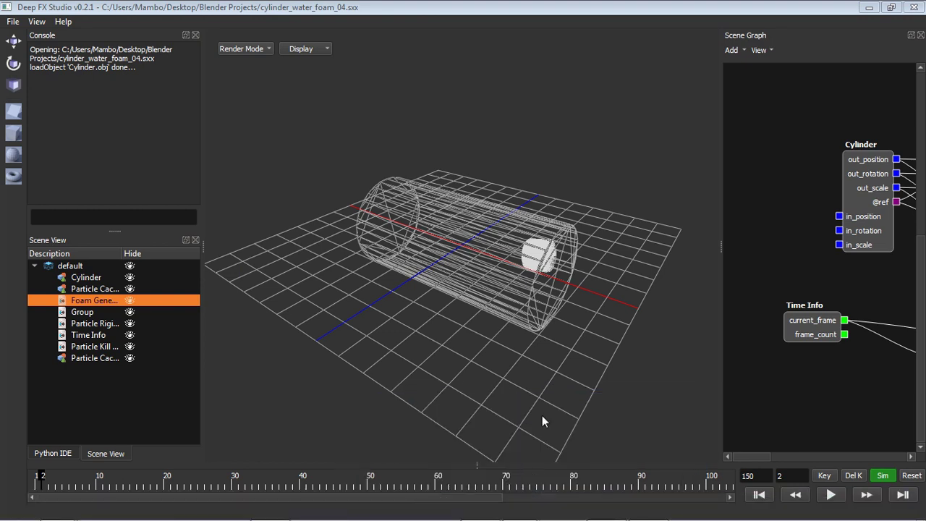
left_click(869, 8)
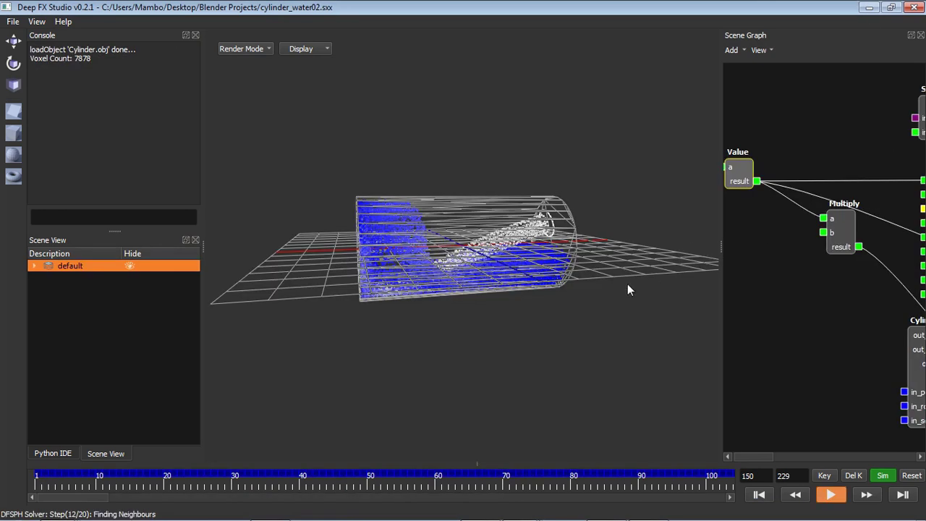
left_click(869, 7)
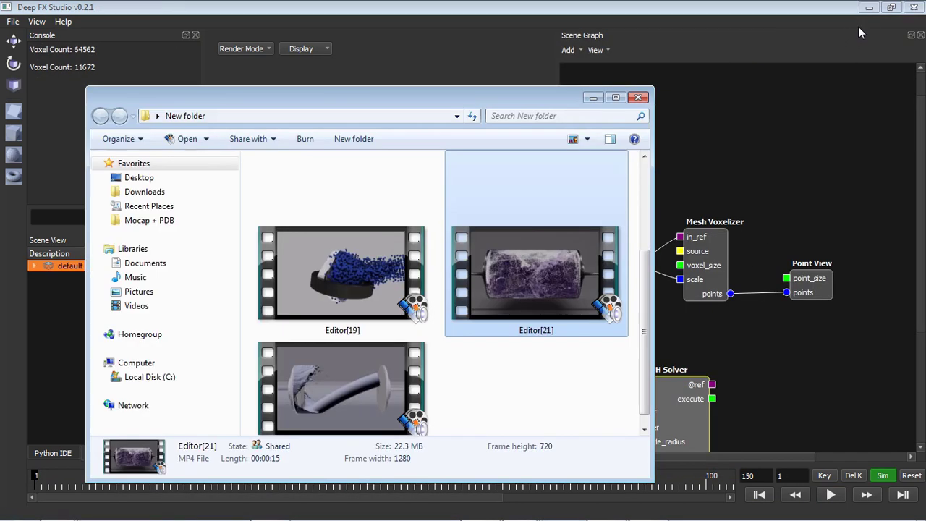
left_click(593, 97)
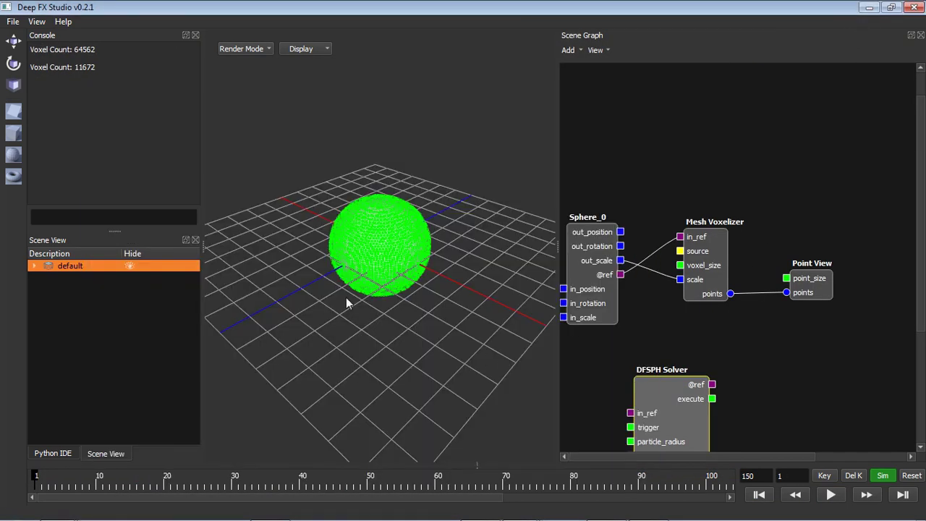
Disconnect the Mesh Voxelizer's points output from the Point View node to show the plain sphere, and reconnect it.
middle_click_drag(370, 350, 340, 319)
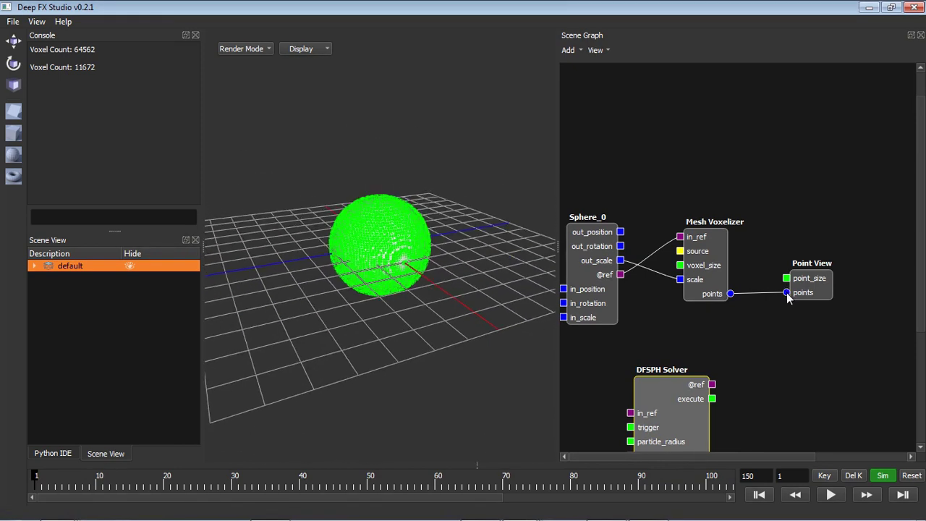
left_click_drag(787, 291, 750, 308)
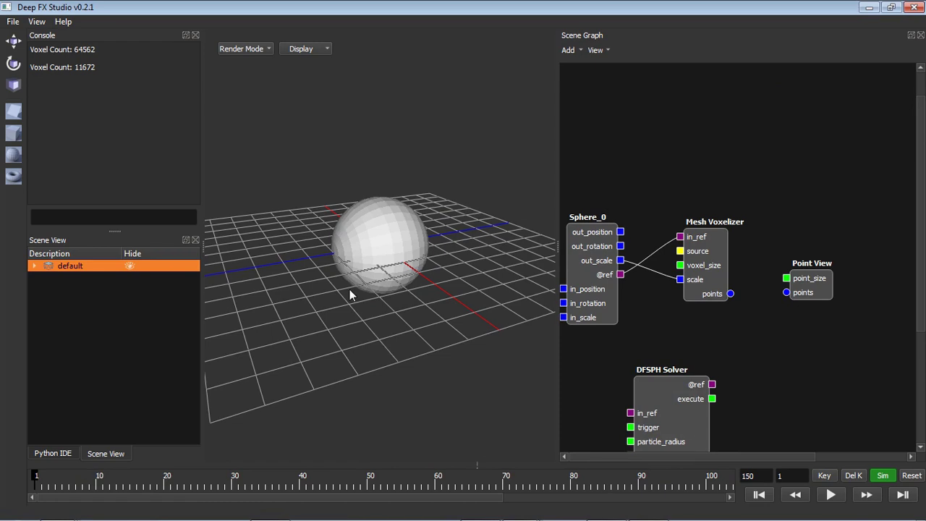
scroll(376, 209, "up", 2)
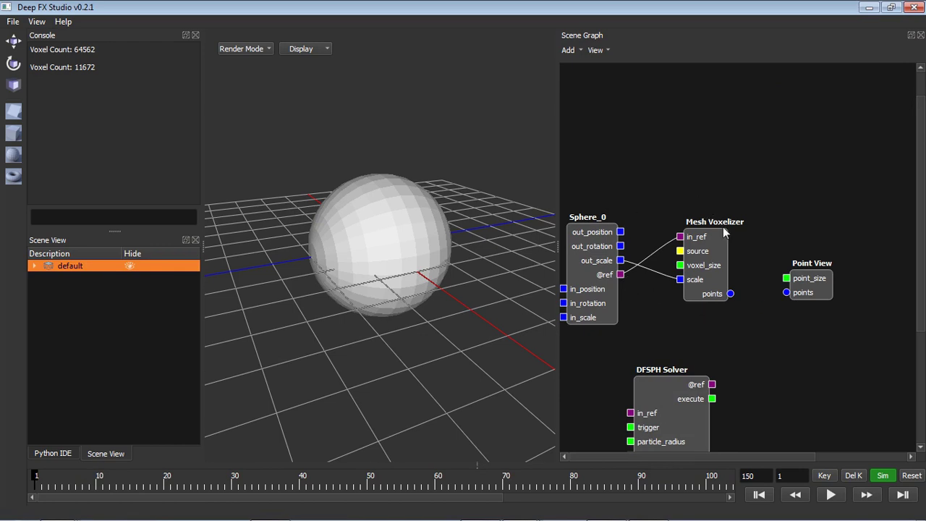
left_click(717, 256)
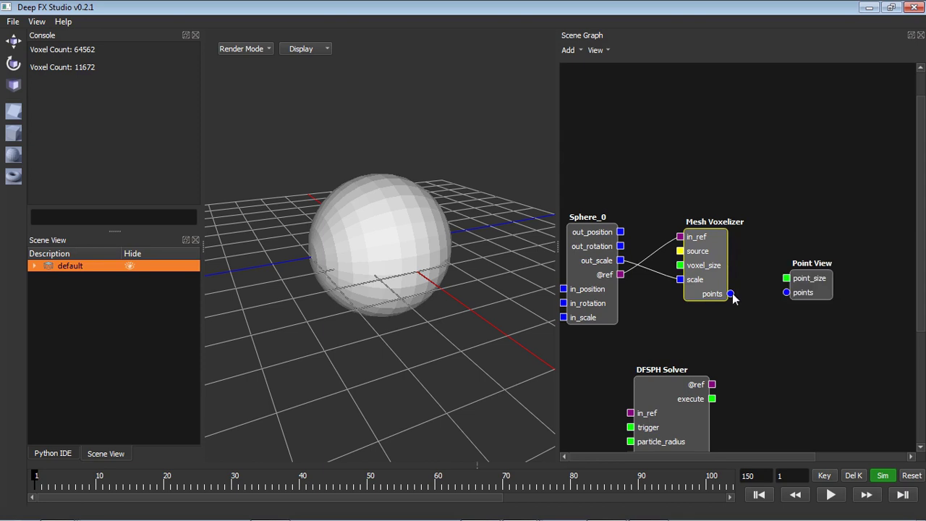
left_click_drag(731, 293, 787, 294)
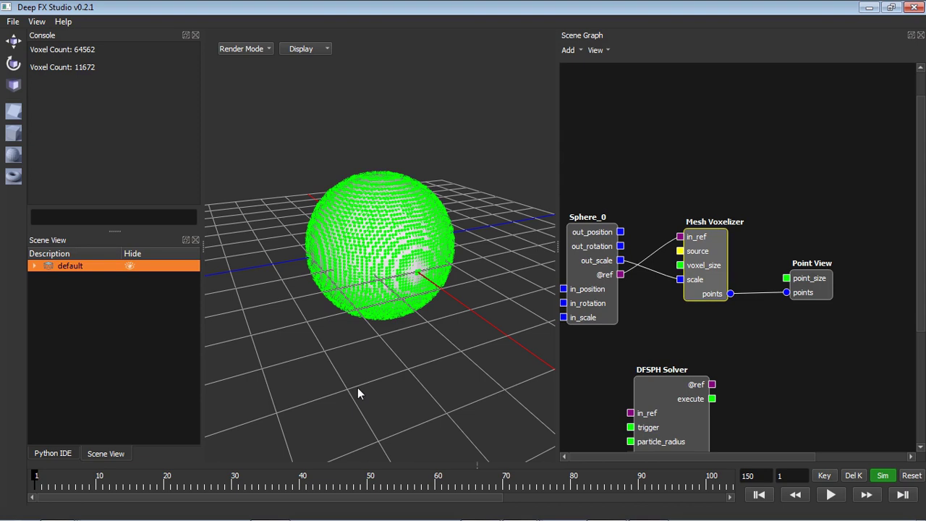
Expand the default scene's object list and hide Sphere_0 so only its voxel points are displayed.
middle_click_drag(329, 370, 257, 58)
left_click(34, 265)
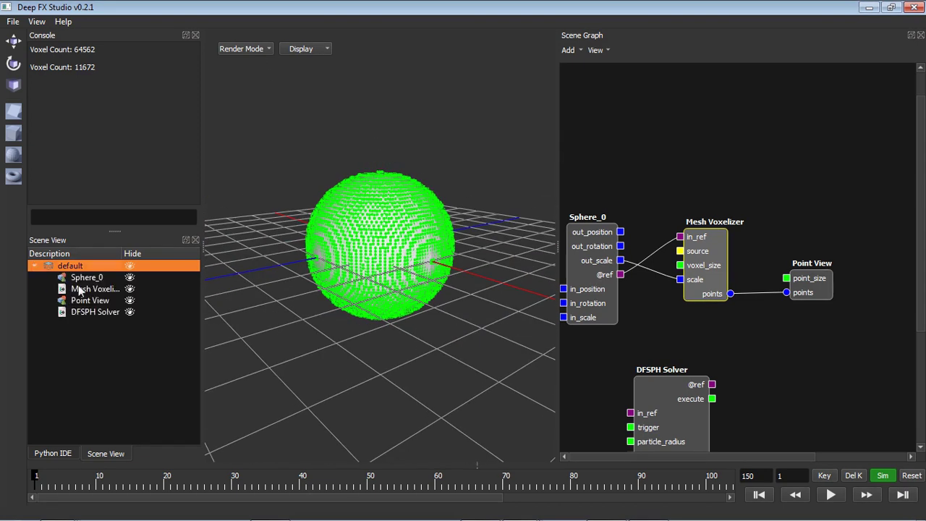
left_click(129, 278)
middle_click_drag(276, 220, 338, 313)
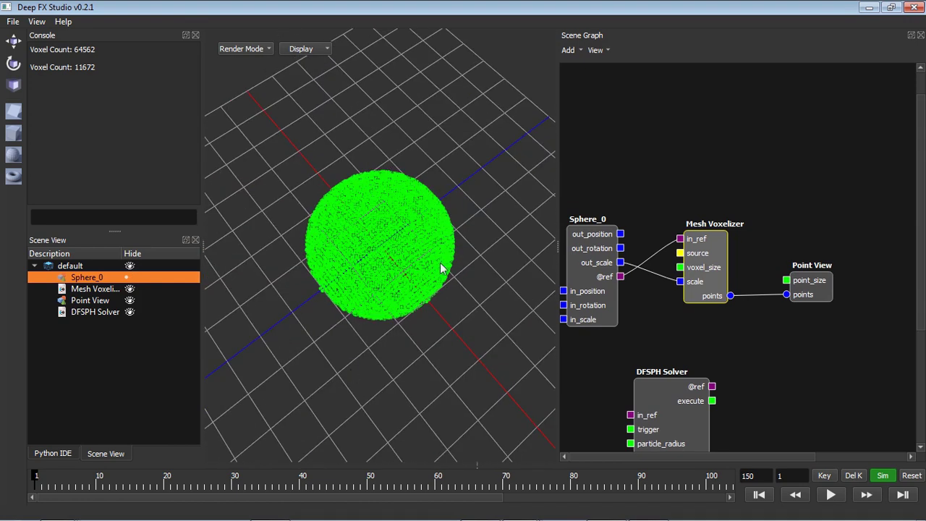
middle_click_drag(436, 278, 364, 239)
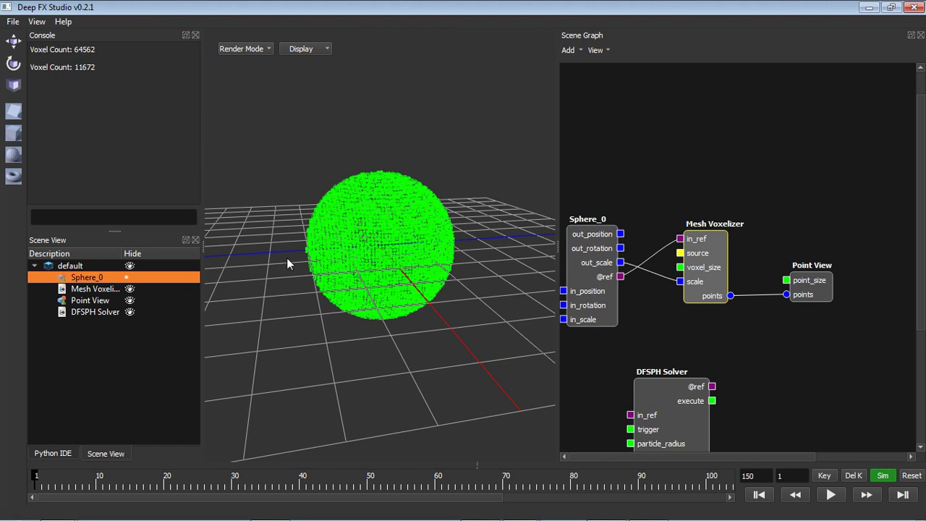
Turn off the viewport grid and inspect the sphere's voxel points from several angles.
middle_click_drag(420, 305, 325, 246)
left_click(322, 53)
left_click(316, 66)
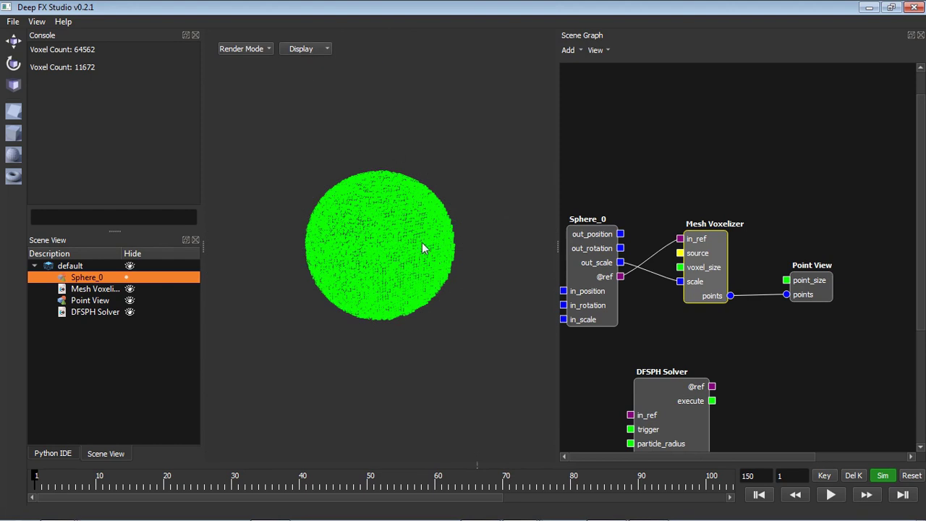
left_click_drag(327, 190, 420, 122)
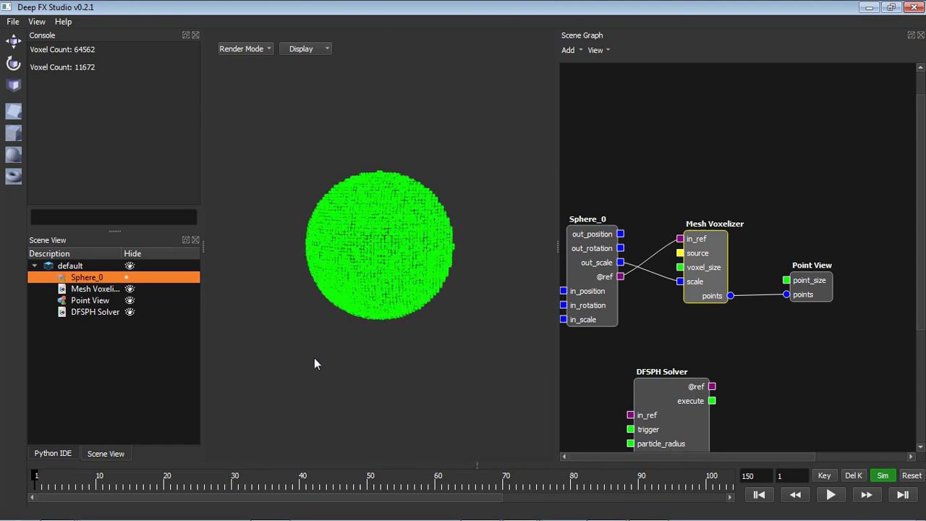
left_click_drag(407, 213, 377, 291)
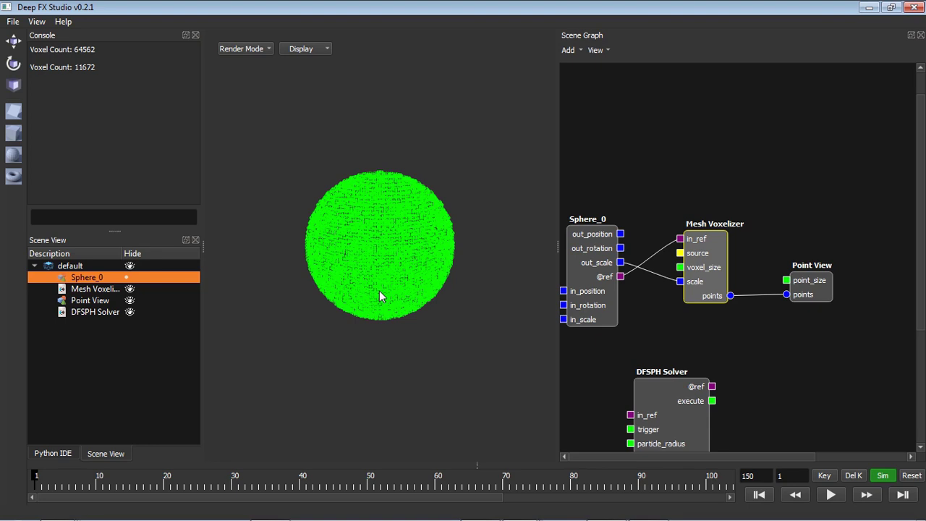
left_click_drag(377, 281, 352, 331)
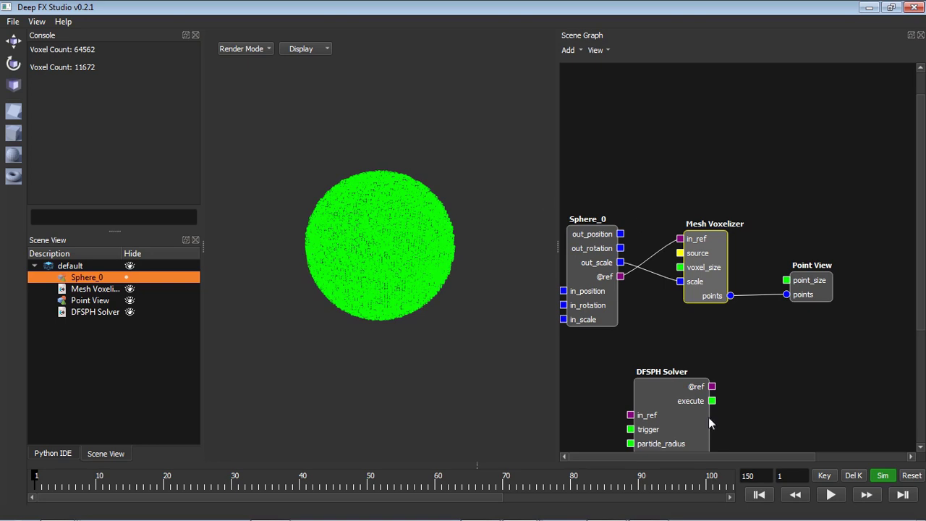
Move the DFSPH Solver node up closer to the Mesh Voxelizer and open the Mesh Voxelizer's properties.
left_click_drag(680, 409, 698, 370)
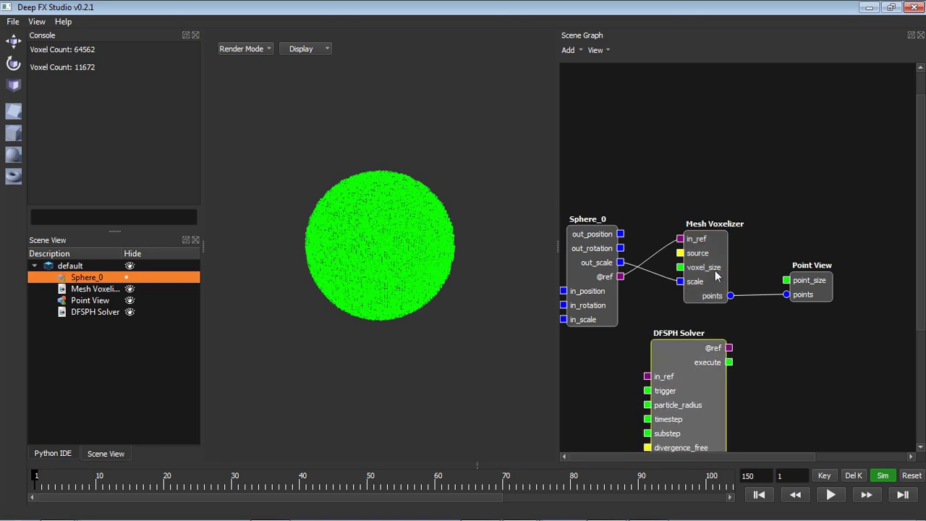
left_click(718, 271)
left_click_drag(737, 455, 848, 447)
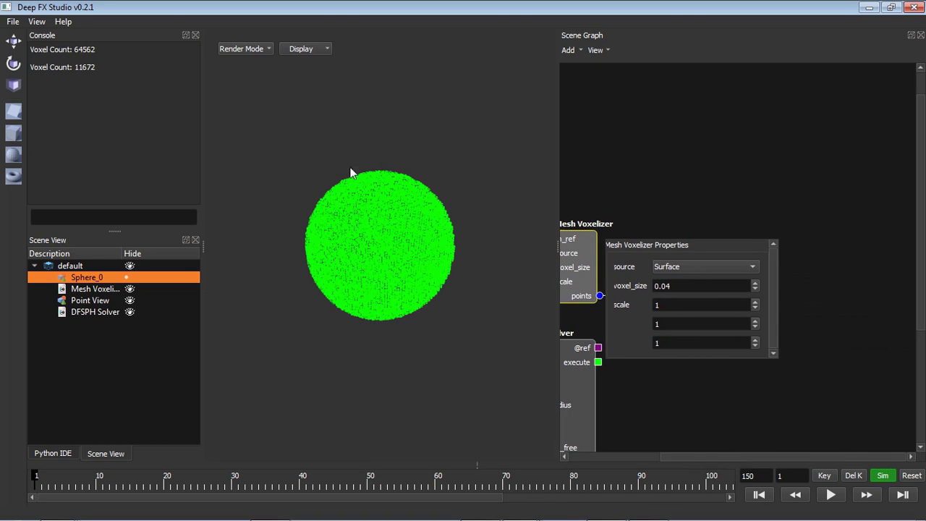
Examine the Mesh Voxelizer's voxel_size setting, widening the Scene Graph to keep the properties readable.
left_click_drag(671, 290, 646, 292)
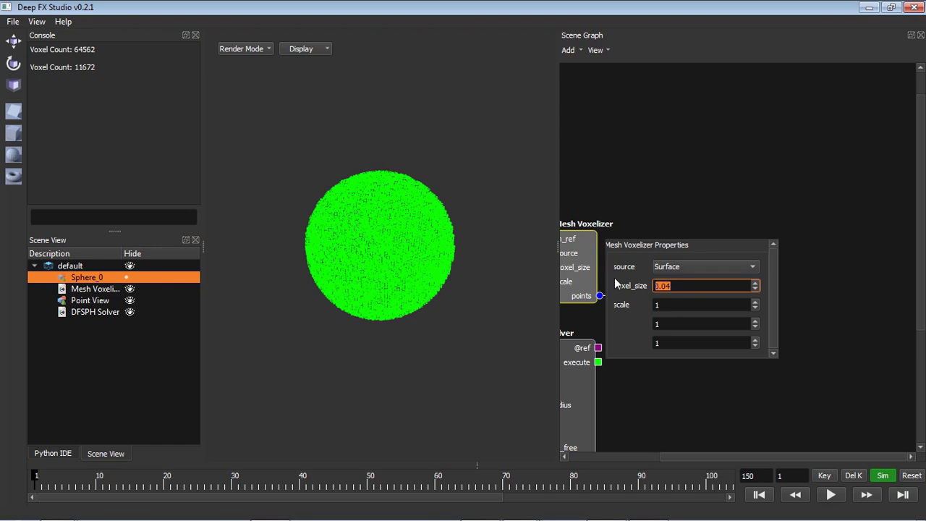
left_click(314, 293)
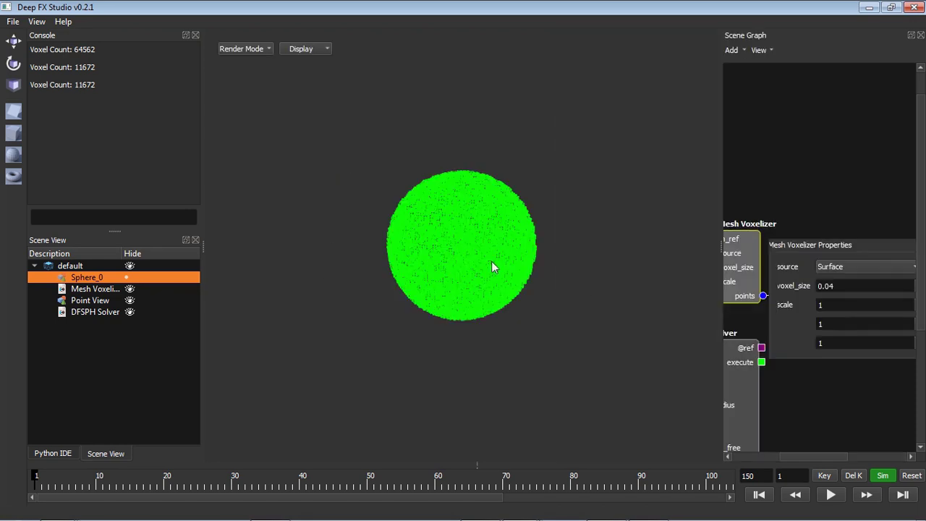
left_click_drag(720, 247, 587, 293)
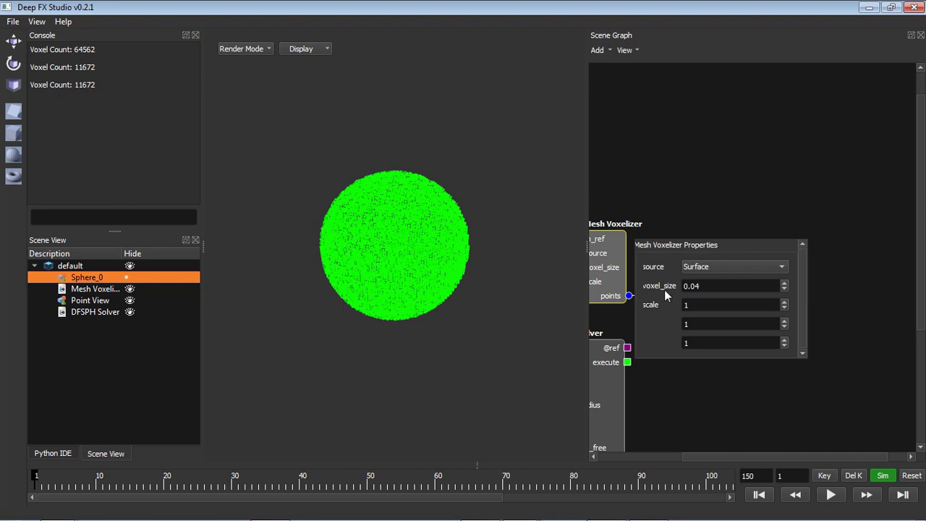
left_click_drag(705, 287, 682, 288)
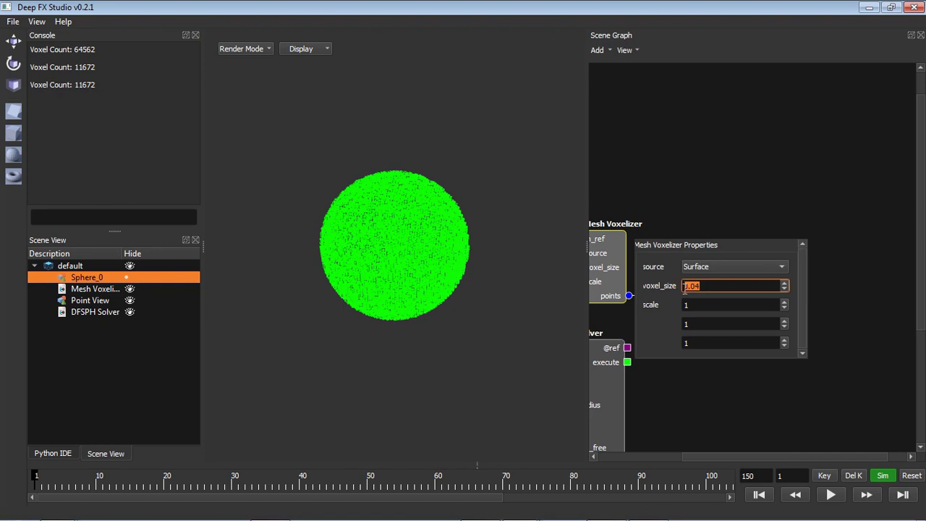
Open the DFSPH Solver node's properties and examine its particle_radius setting.
left_click(738, 384)
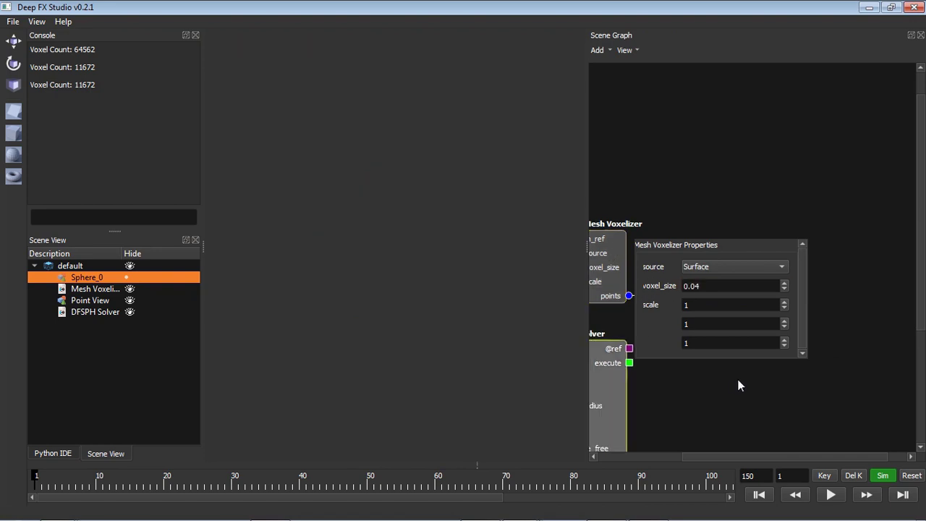
left_click_drag(814, 456, 789, 456)
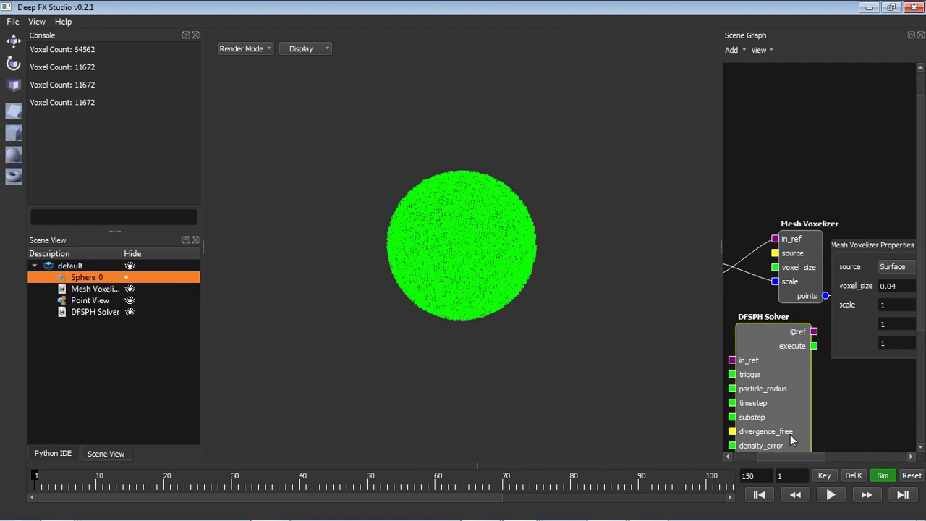
left_click(787, 388)
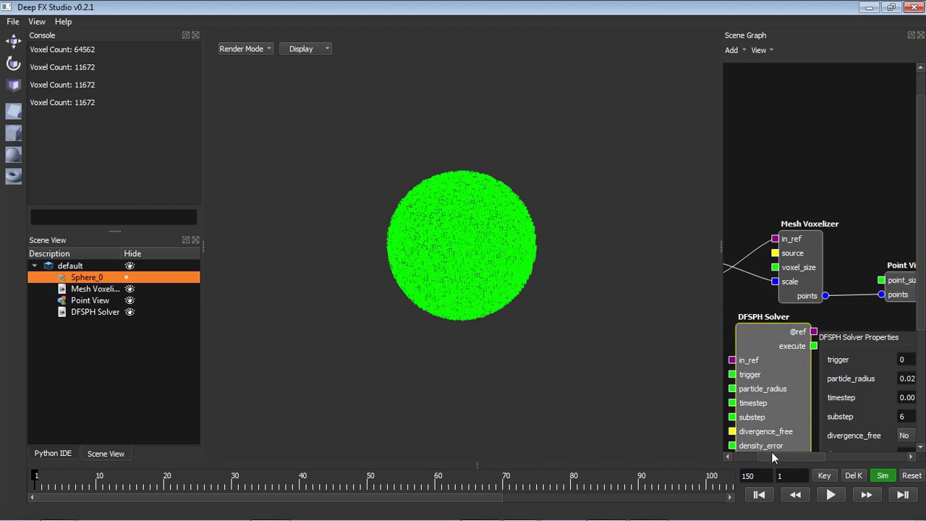
left_click_drag(773, 452, 797, 450)
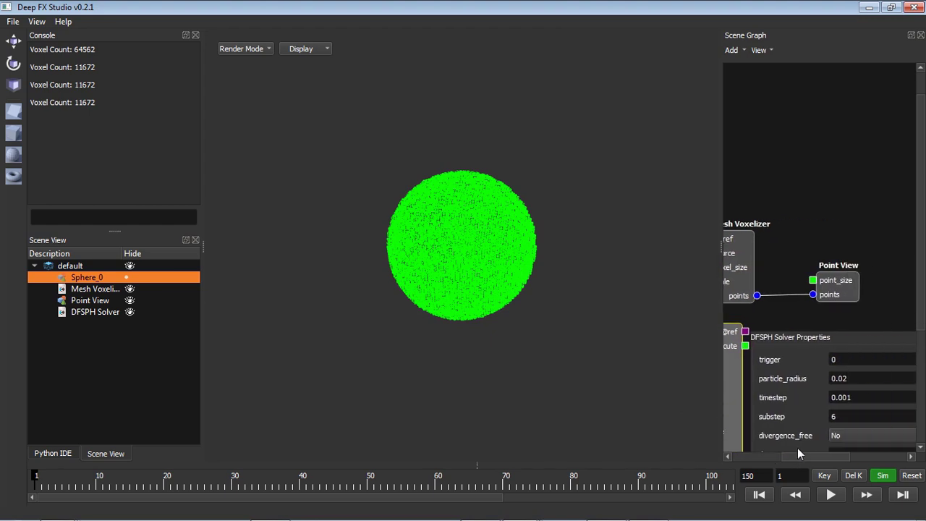
left_click(853, 381)
left_click(614, 391)
left_click(869, 384)
left_click(720, 419)
left_click(740, 379)
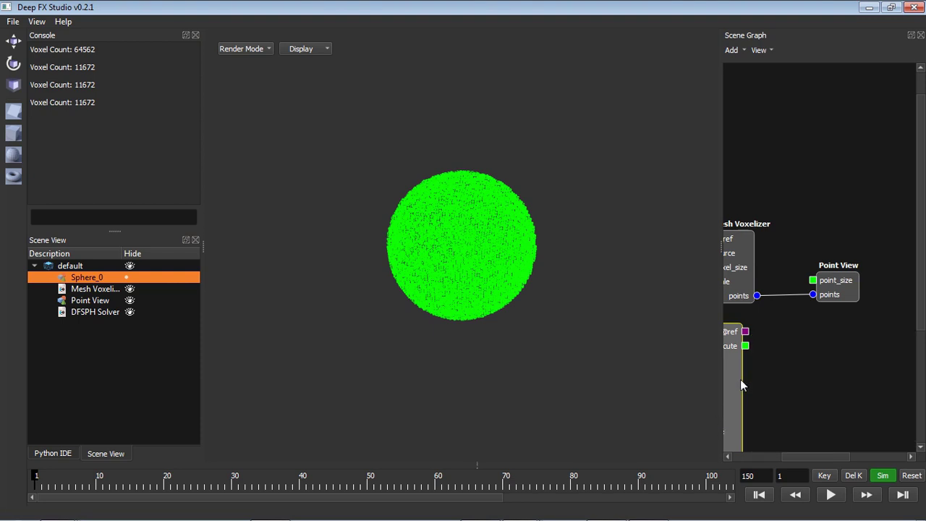
Reopen the Mesh Voxelizer's properties and compare its voxel_size with the solver's particle radius.
left_click(745, 301)
left_click_drag(842, 290, 801, 291)
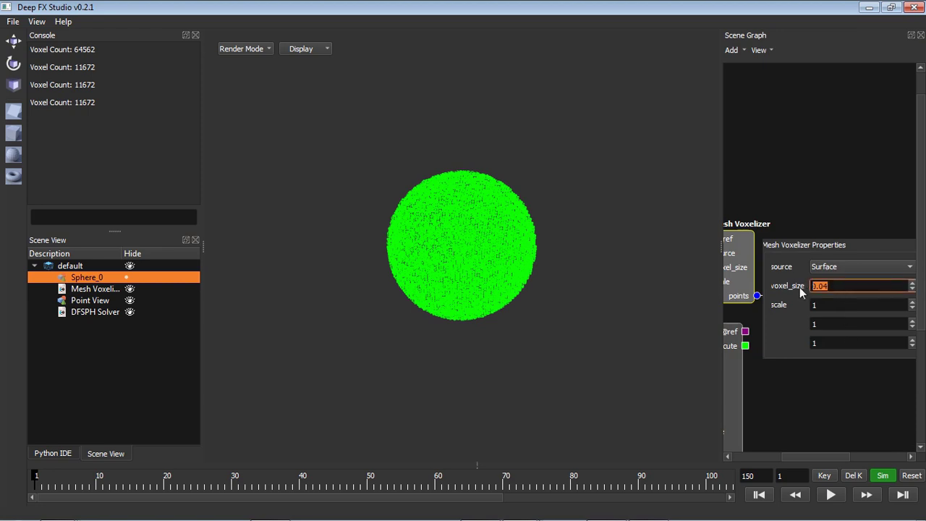
left_click(740, 297)
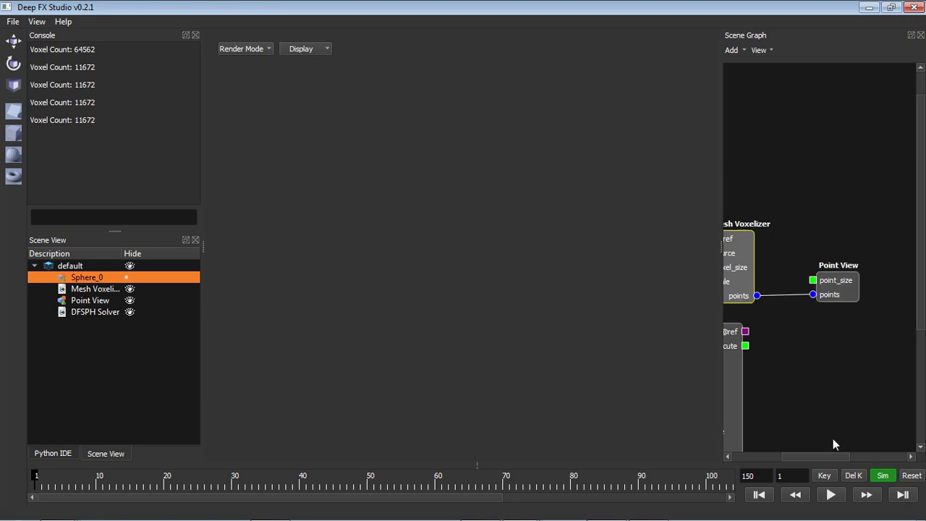
mouse_move(836, 458)
left_mouse_down()
mouse_move(804, 458)
mouse_move(836, 457)
left_mouse_up()
left_click(816, 241)
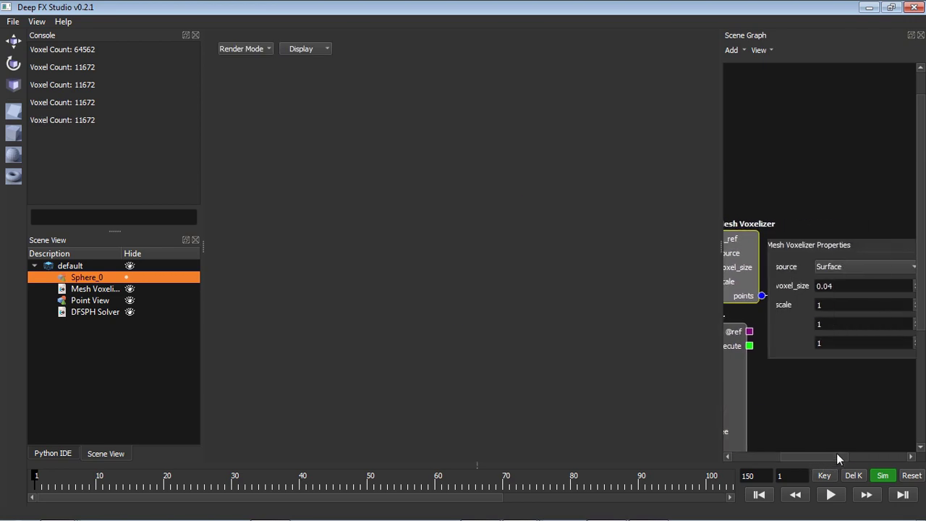
left_click(832, 286)
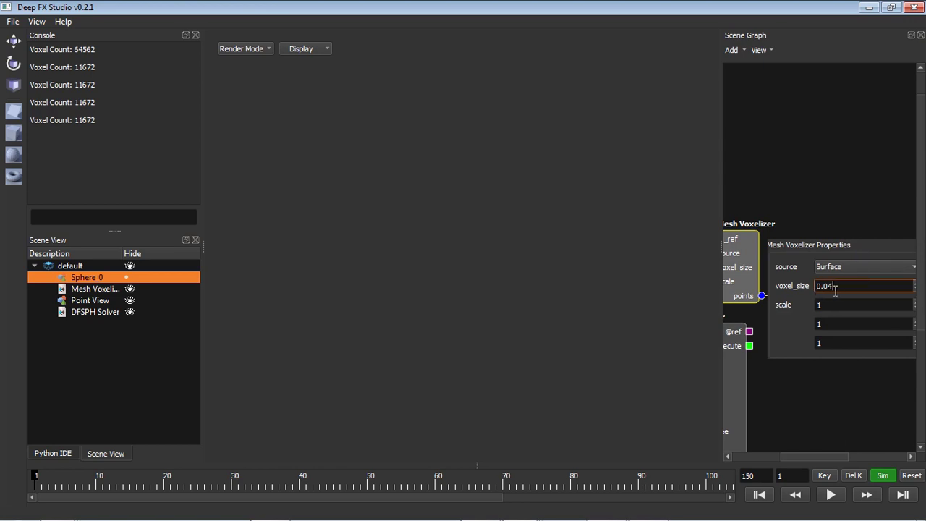
Reopen the DFSPH Solver's properties and review its particle_radius and timestep settings.
left_click(732, 416)
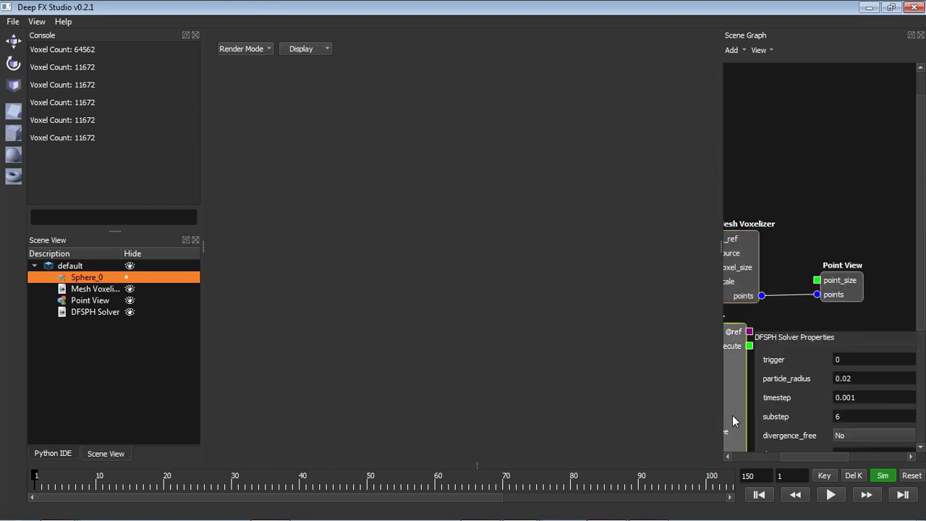
left_click_drag(860, 397, 825, 393)
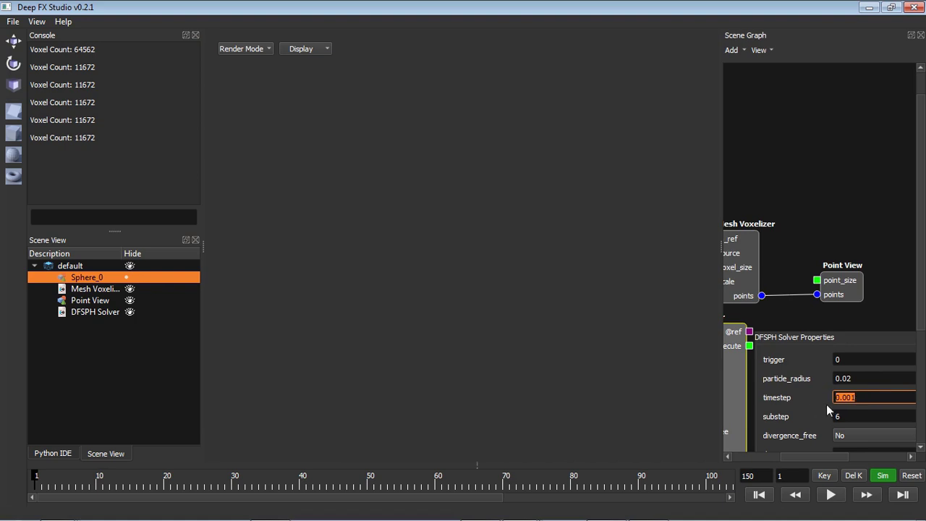
left_click(862, 400)
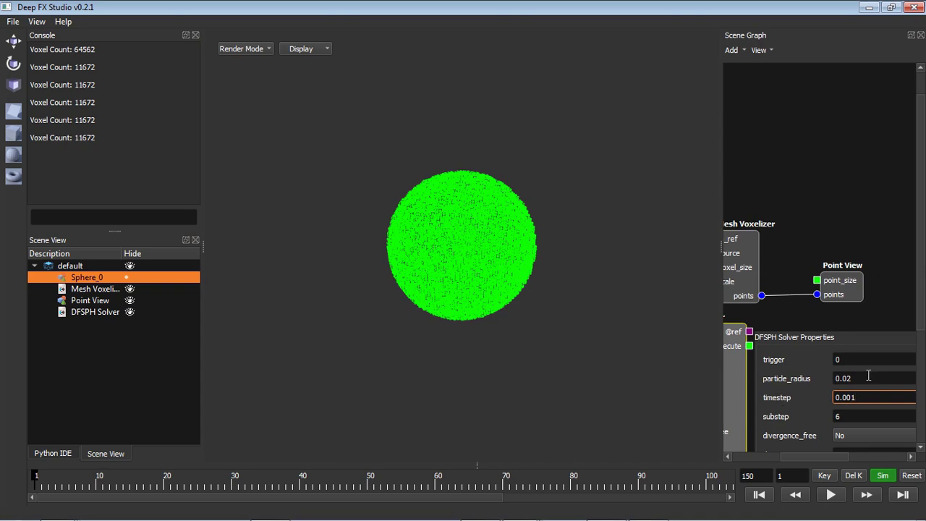
left_click(847, 401)
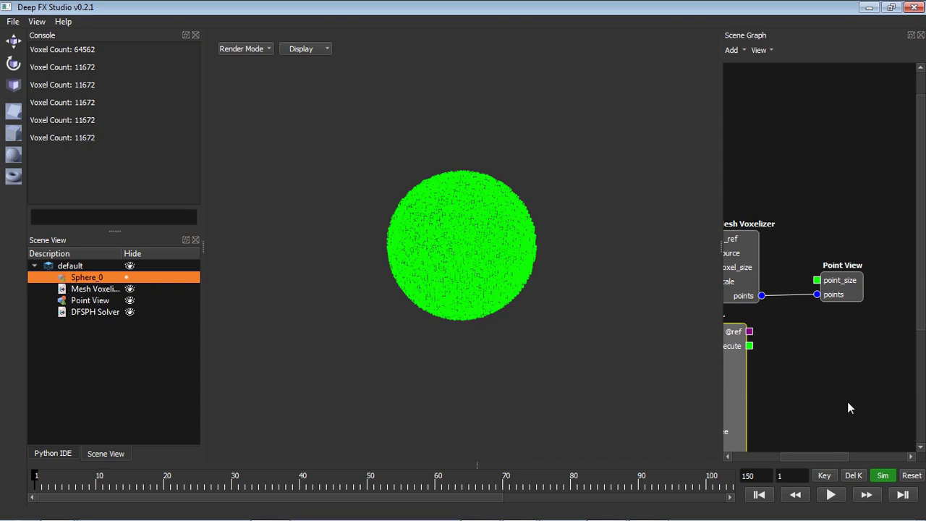
scroll(920, 239, "down", 3)
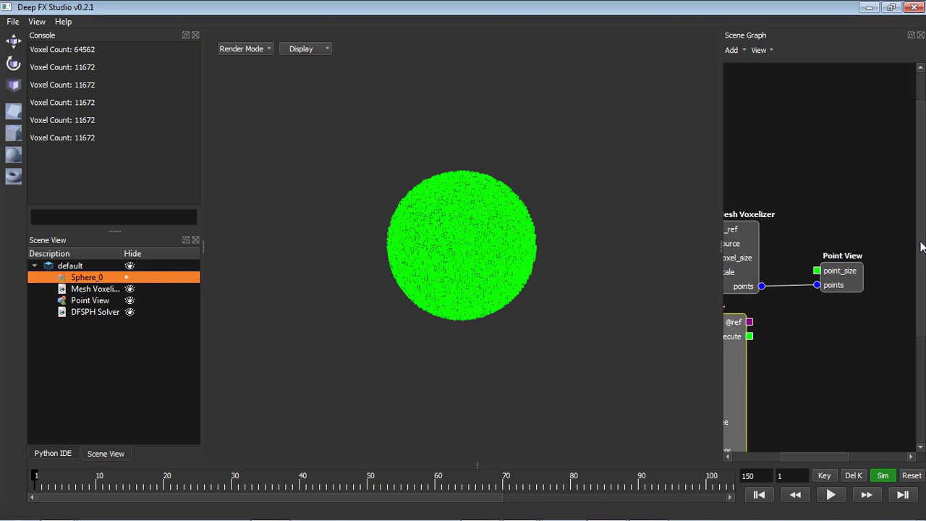
left_click_drag(810, 454, 752, 463)
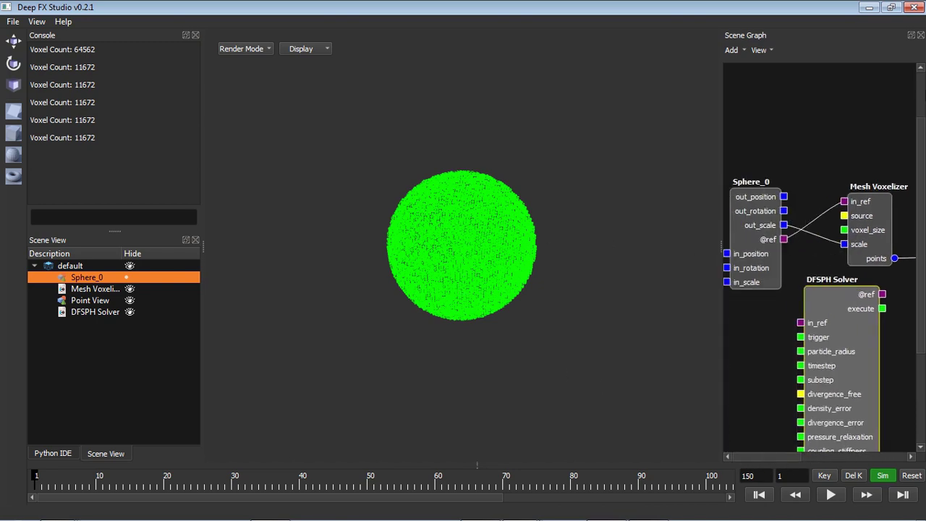
Switch to Blender, dismiss the Received objects window, and inspect the cylinder mesh from several angles along with the file export options.
left_click(868, 7)
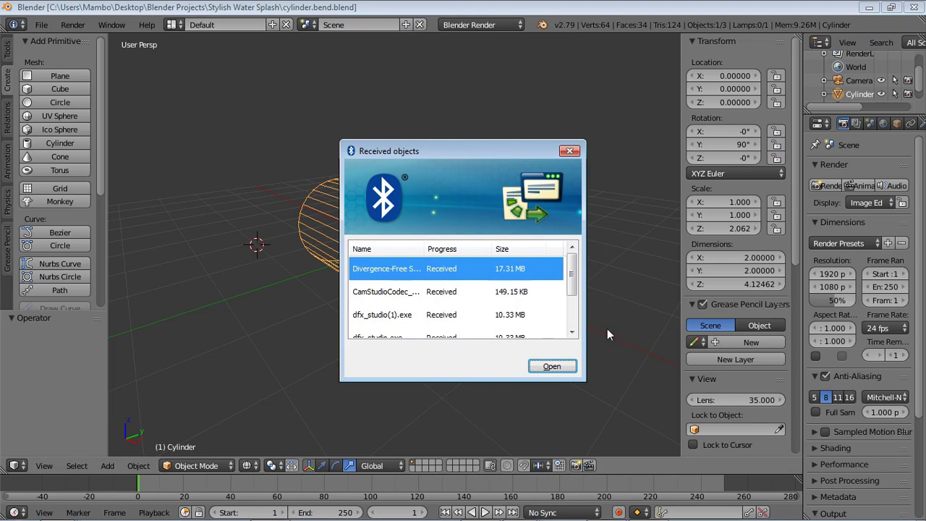
left_click(569, 151)
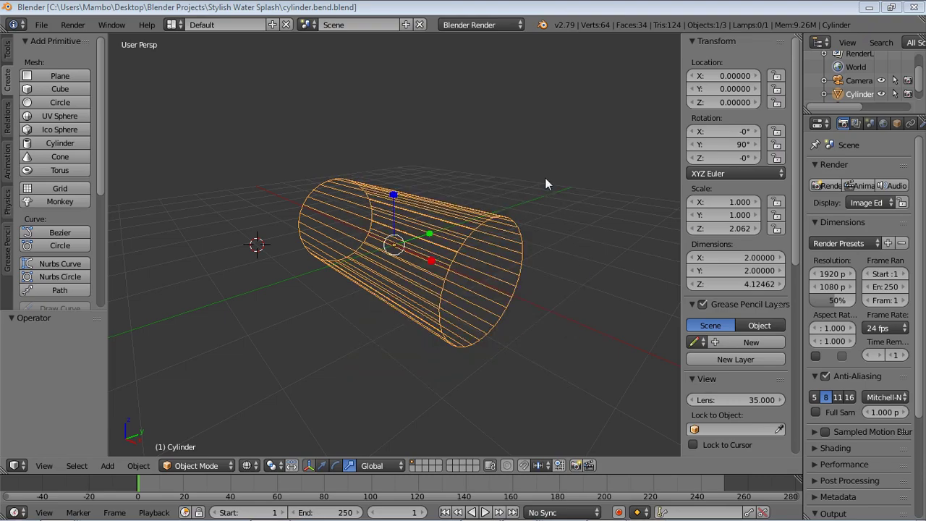
middle_click_drag(313, 308, 495, 293)
middle_click_drag(449, 314, 567, 290)
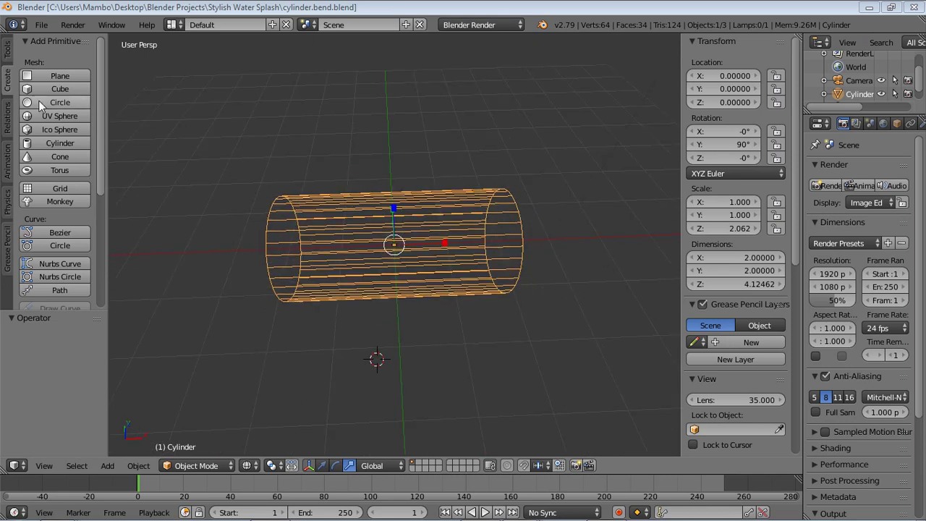
middle_click_drag(310, 232, 272, 179)
middle_click_drag(416, 255, 383, 264)
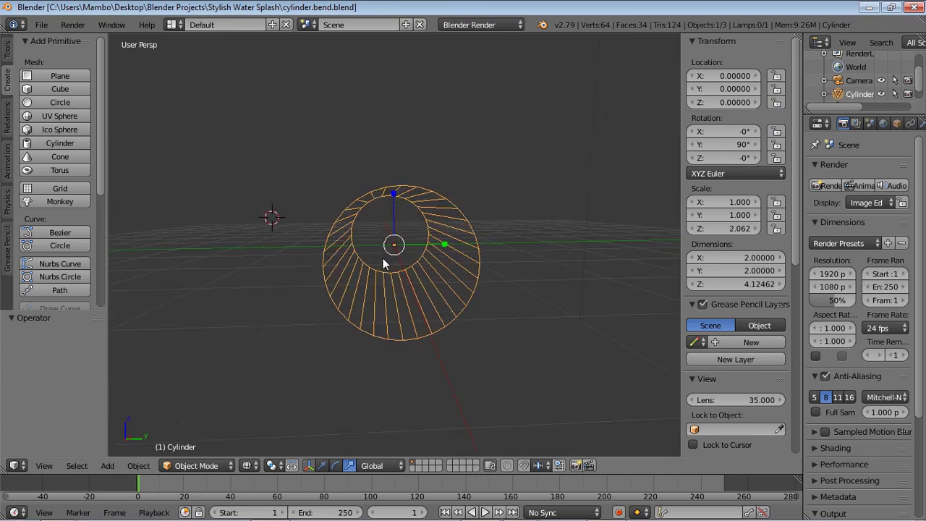
middle_click_drag(347, 320, 332, 222)
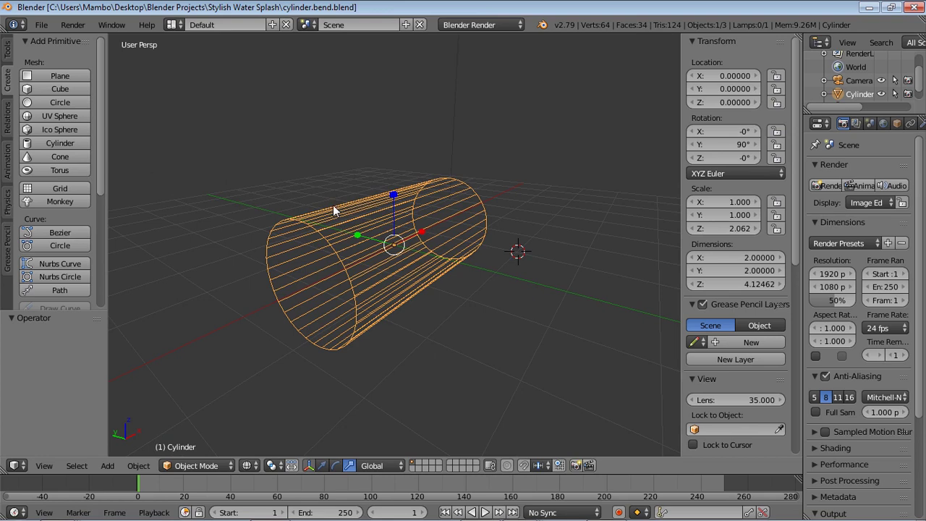
middle_click_drag(459, 244, 456, 268)
left_click(42, 24)
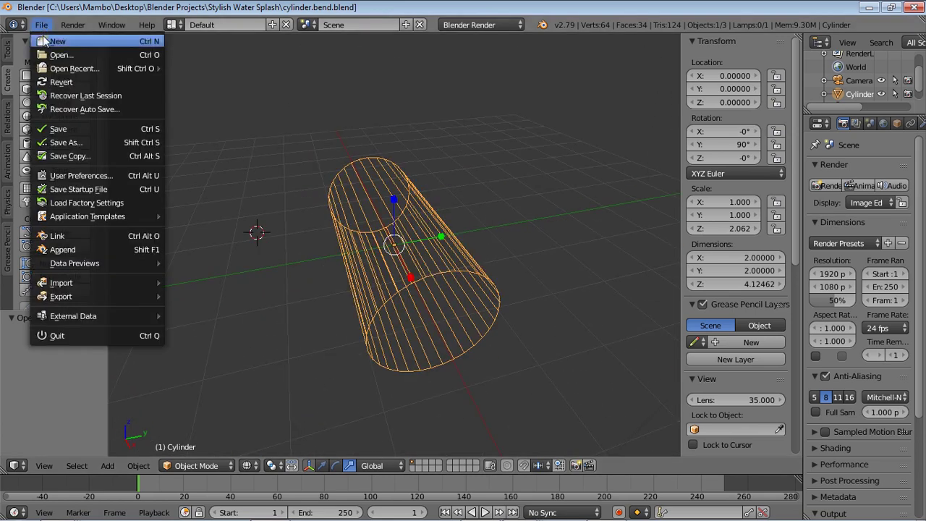
mouse_move(106, 284)
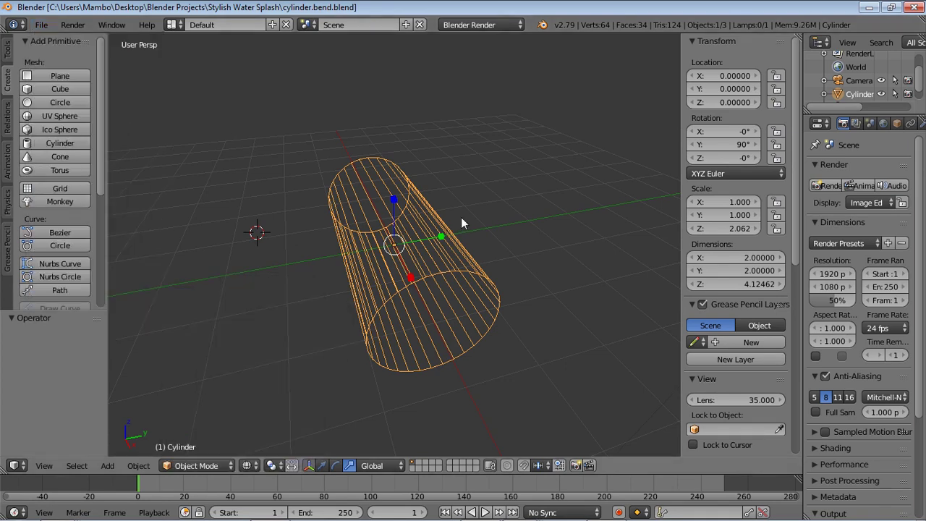
Minimize Blender and launch a new, empty Deep FX Studio window.
left_click(869, 7)
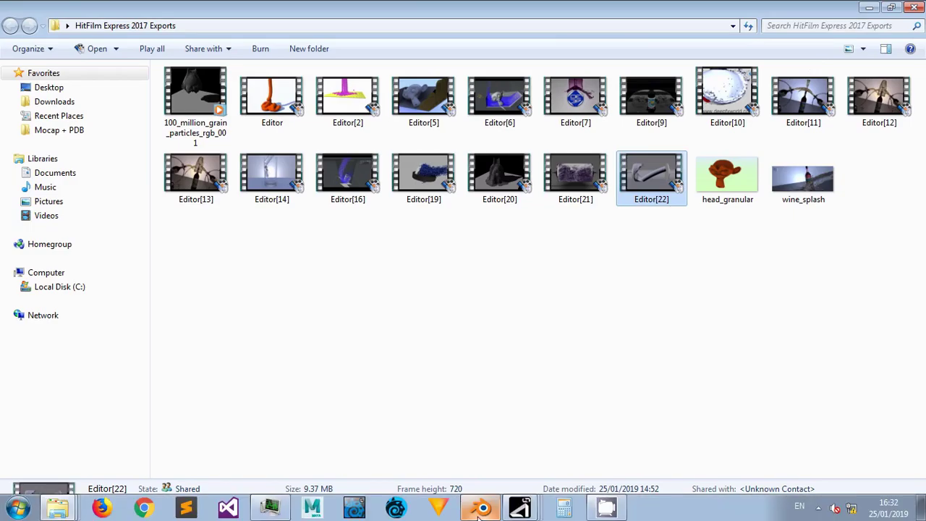
right_click(520, 508)
left_click(492, 450)
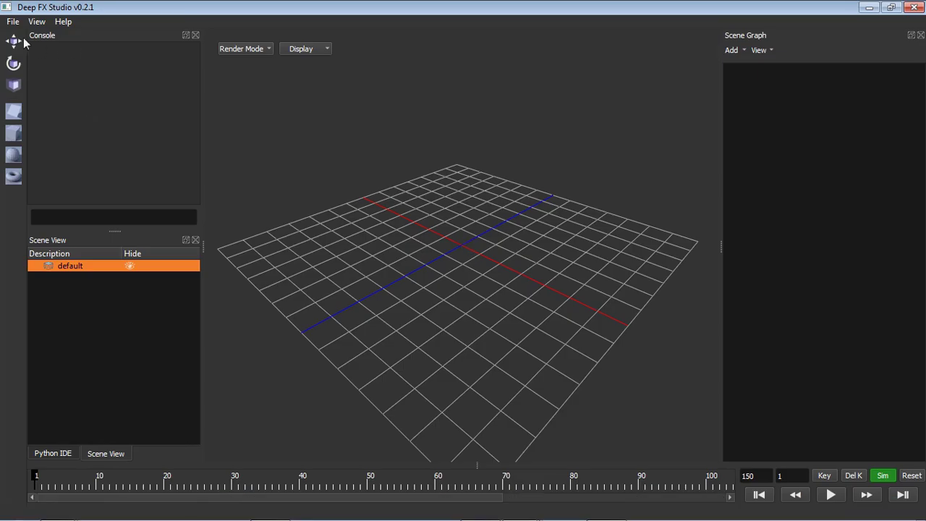
Import the Collada file cylinder.dae from the Stylish Water Splash folder.
left_click(13, 21)
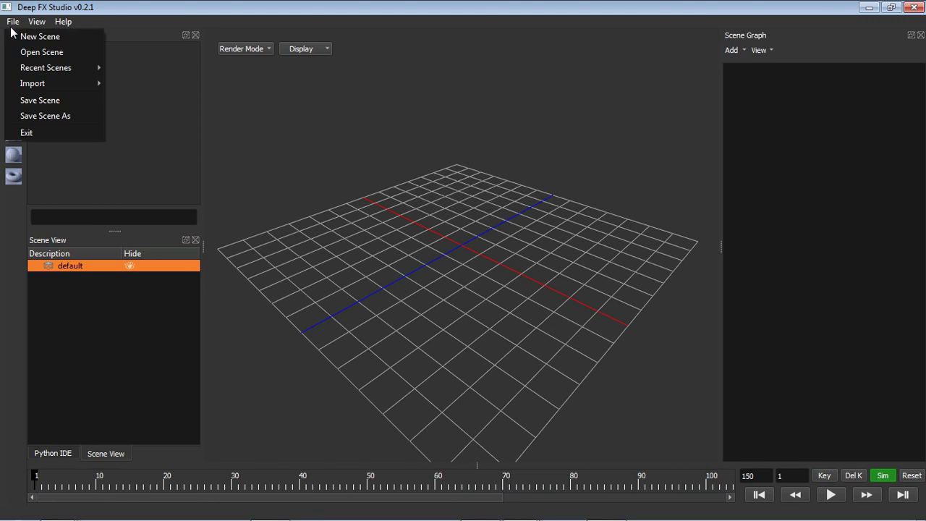
mouse_move(31, 85)
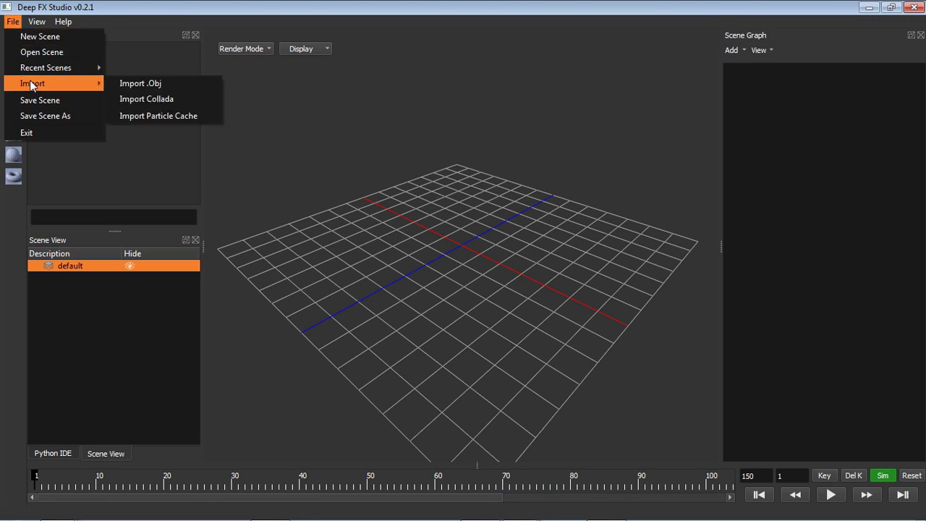
left_click(127, 98)
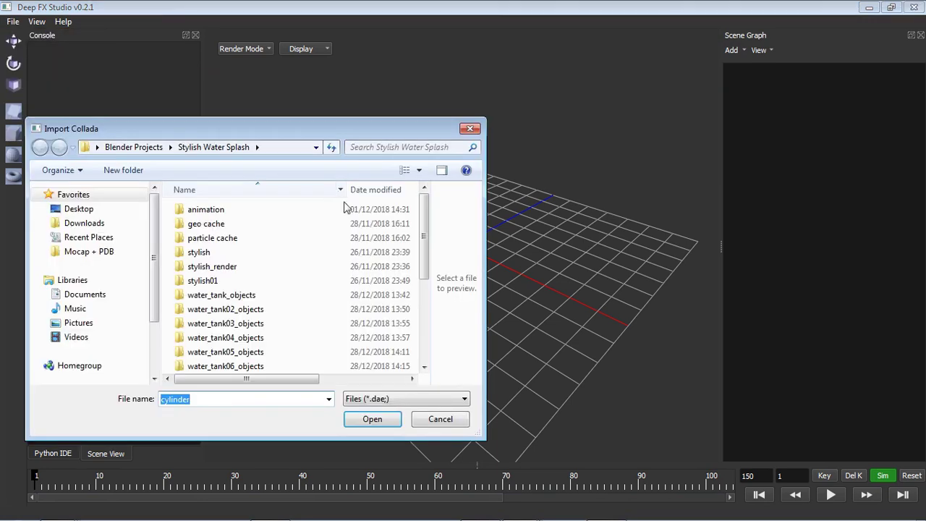
left_click_drag(428, 228, 428, 309)
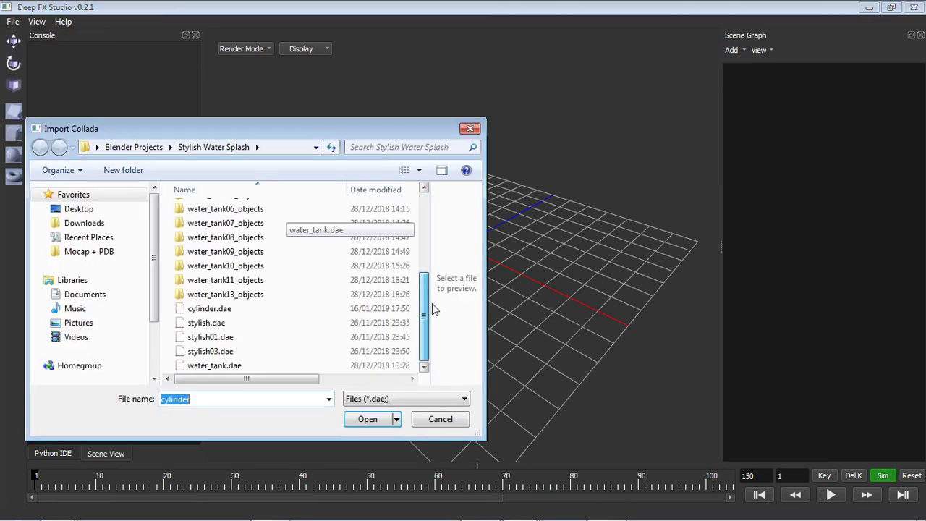
double_click(284, 311)
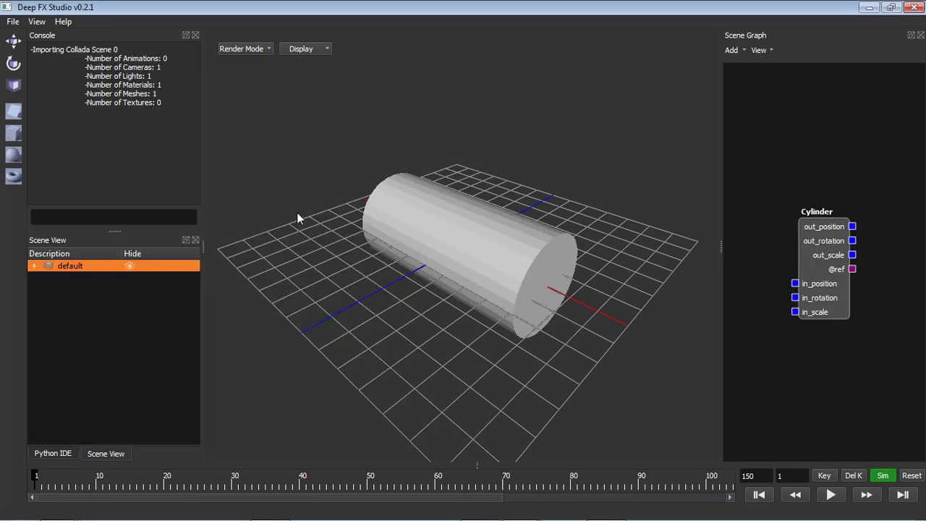
View the imported cylinder from several angles and turn off the viewport grid.
middle_click_drag(422, 275, 549, 311)
middle_click_drag(606, 312, 558, 234)
middle_click_drag(585, 265, 426, 289)
left_click(294, 54)
left_click(292, 65)
Set the viewport render mode to Wireframe and inspect the cylinder's mesh from different sides.
left_click(255, 52)
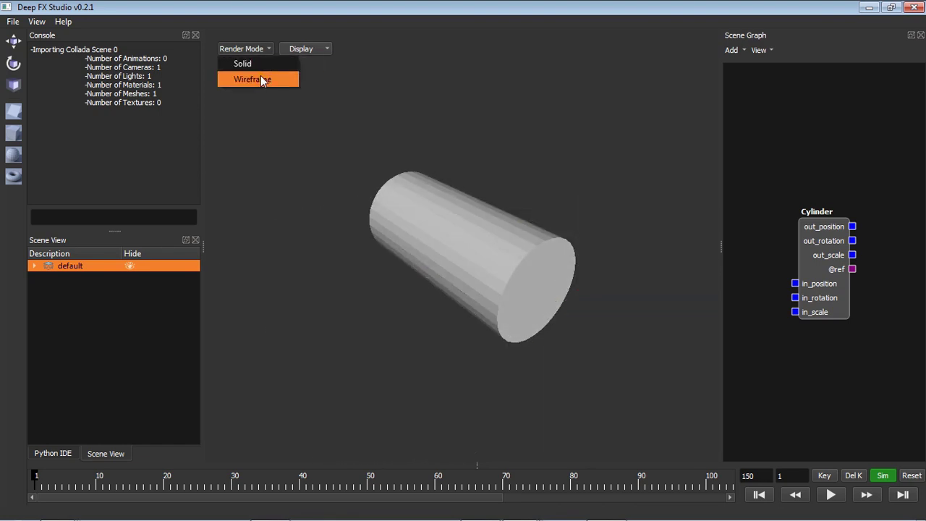
left_click(260, 77)
mouse_move(286, 183)
middle_mouse_down()
mouse_move(329, 253)
mouse_move(505, 245)
mouse_move(533, 143)
middle_mouse_up()
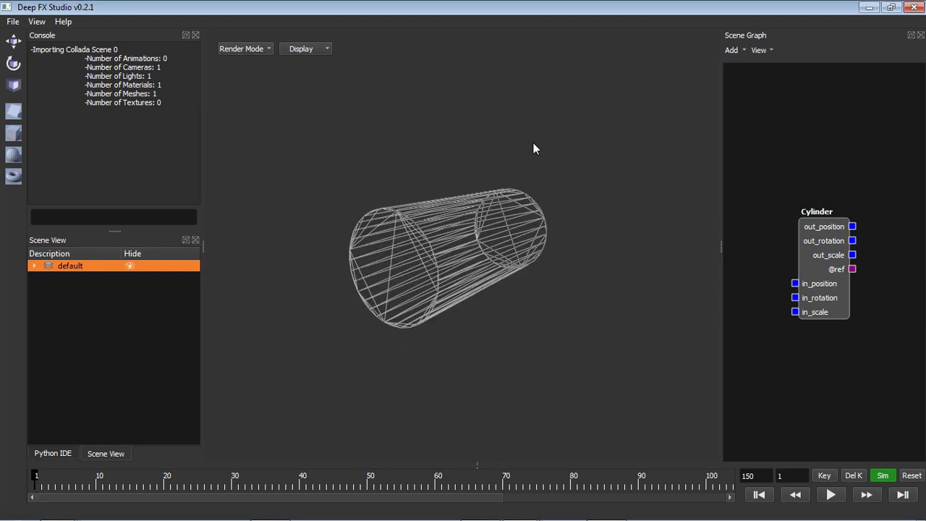
middle_click_drag(533, 231, 355, 263)
Quit the Deep FX Studio window with the imported cylinder and switch to the one with cylinder_water.sxx.
left_click(915, 6)
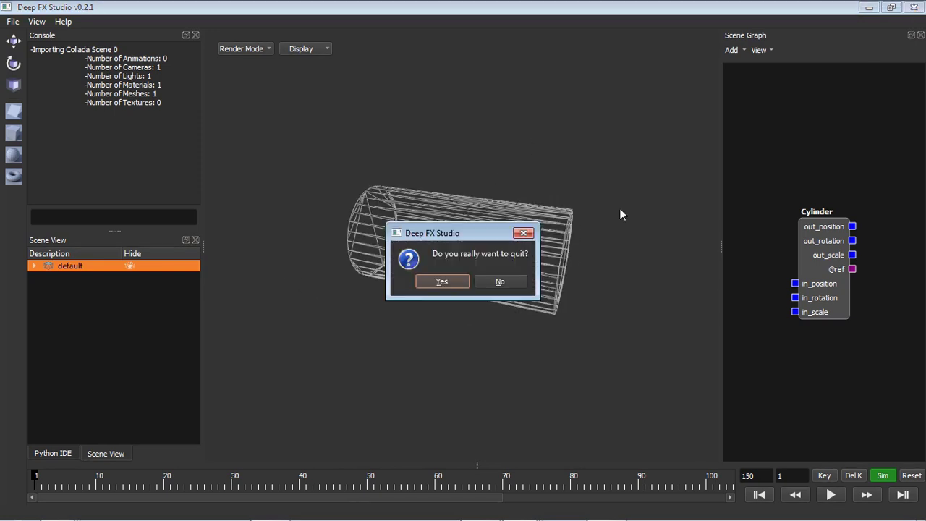
left_click(441, 282)
right_click(518, 509)
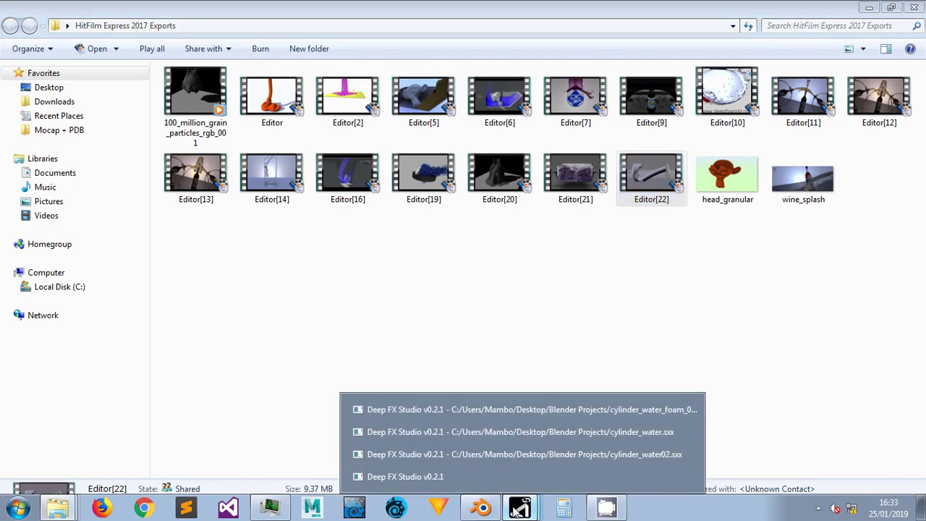
left_click(520, 441)
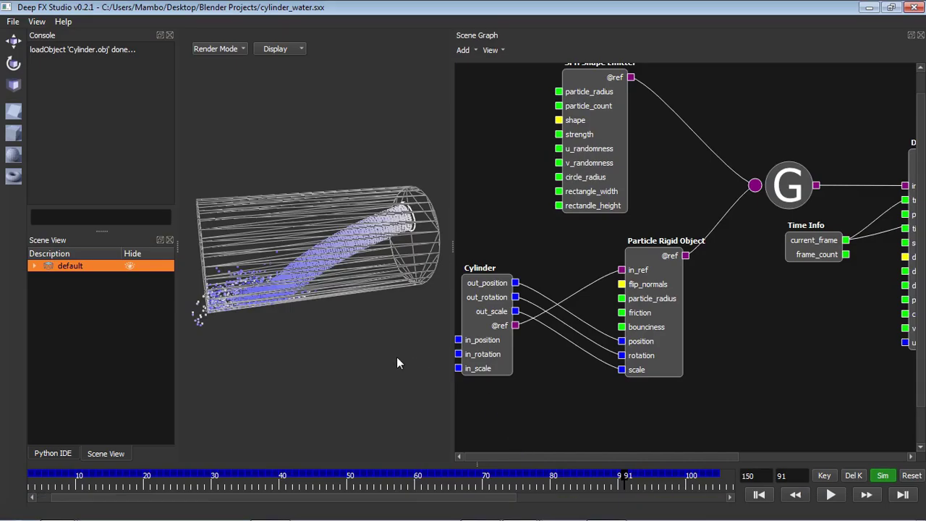
Select the Particle Rigid Object node, scrub the water simulation to frames 74 and 102, and examine the DFSPH Solver and Particle Cache nodes.
mouse_move(600, 455)
left_mouse_down()
mouse_move(803, 455)
mouse_move(608, 455)
mouse_move(616, 458)
left_mouse_up()
left_click(641, 354)
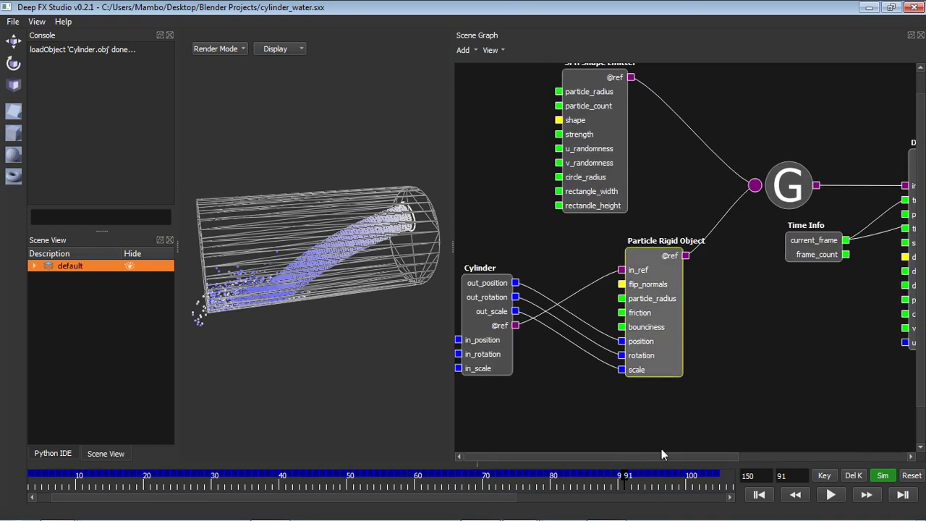
left_click_drag(233, 479, 510, 479)
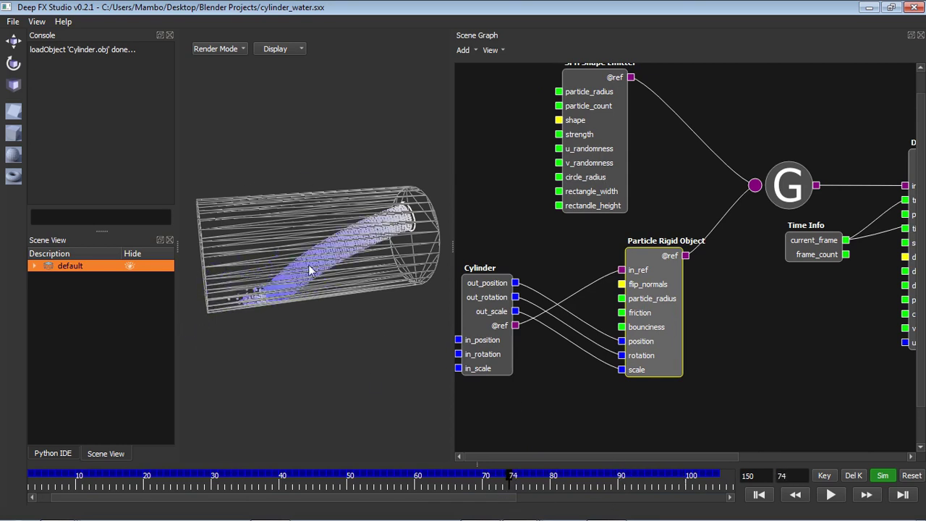
left_click_drag(641, 478, 700, 491)
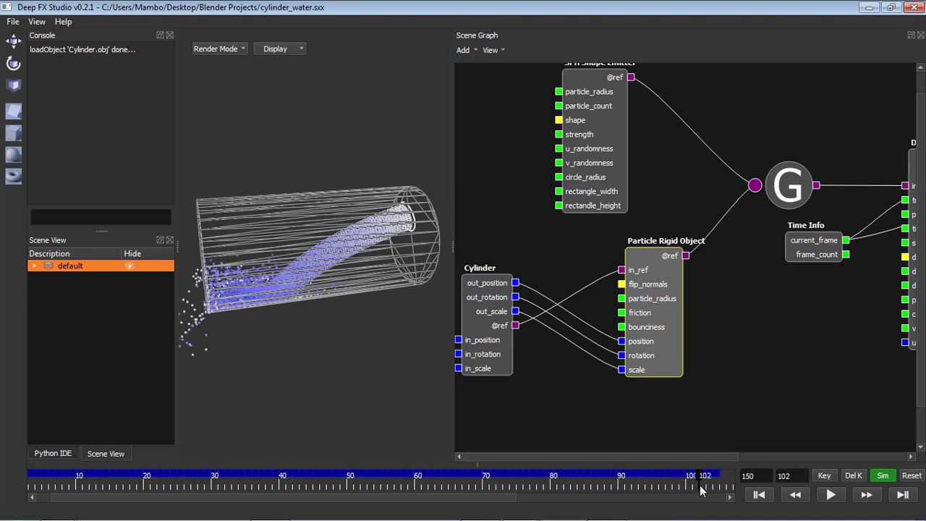
left_click_drag(667, 458, 873, 450)
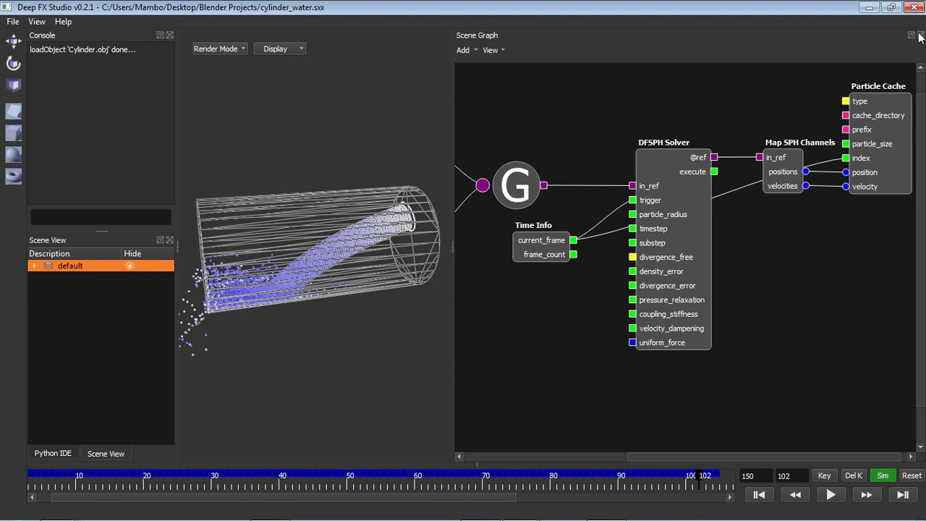
Quit the window with cylinder_water.sxx and switch to the one with cylinder_water_foam_04.sxx.
left_click(913, 7)
left_click(461, 285)
mouse_move(501, 516)
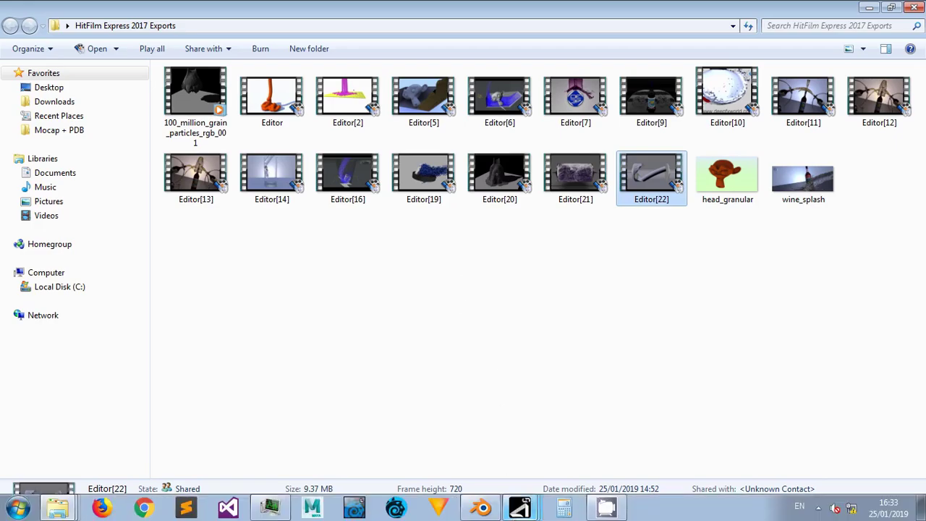
left_click(483, 509)
left_click(527, 431)
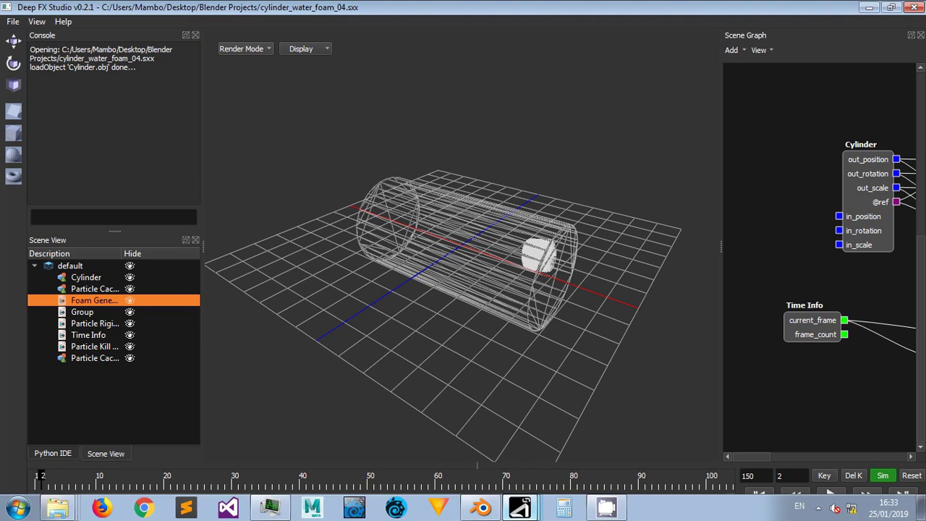
Scrub the foam simulation from the start up to frame 72.
left_click_drag(47, 489, 362, 478)
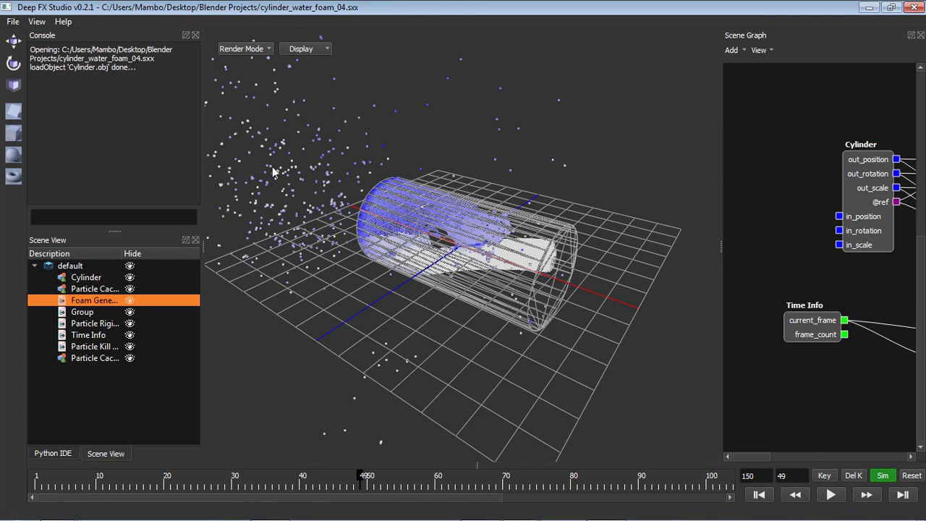
left_click(368, 478)
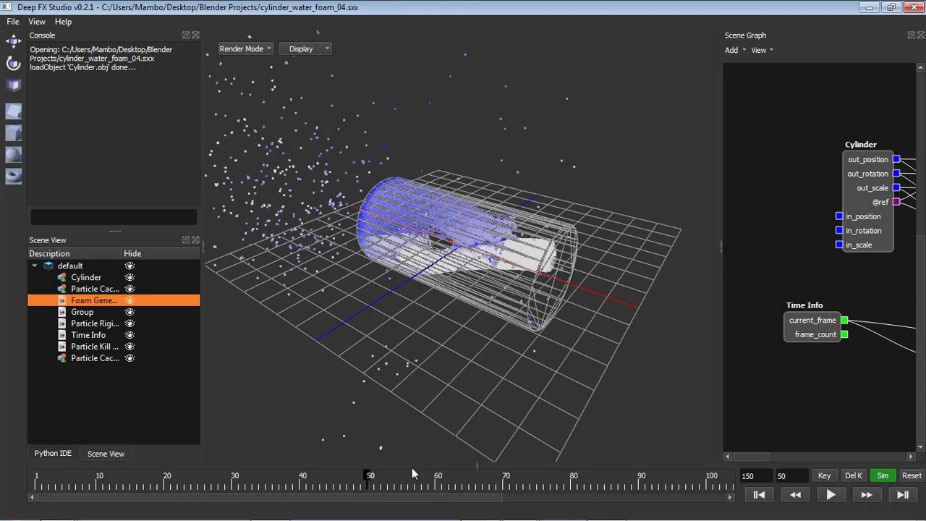
left_click(413, 477)
left_click_drag(412, 477, 519, 498)
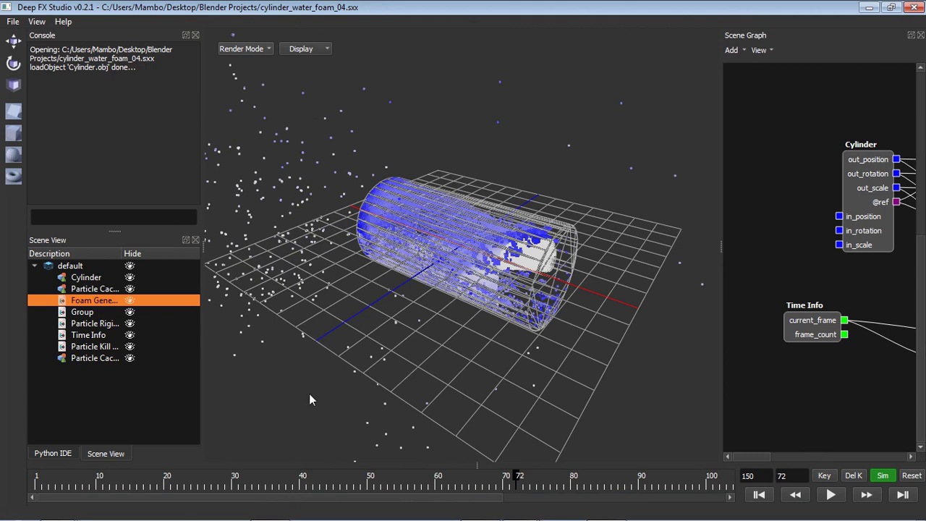
Examine the foam inside the cylinder from a more sideways angle, scrubbing back and forth through the simulation up to frame 122.
middle_click_drag(329, 328, 322, 308)
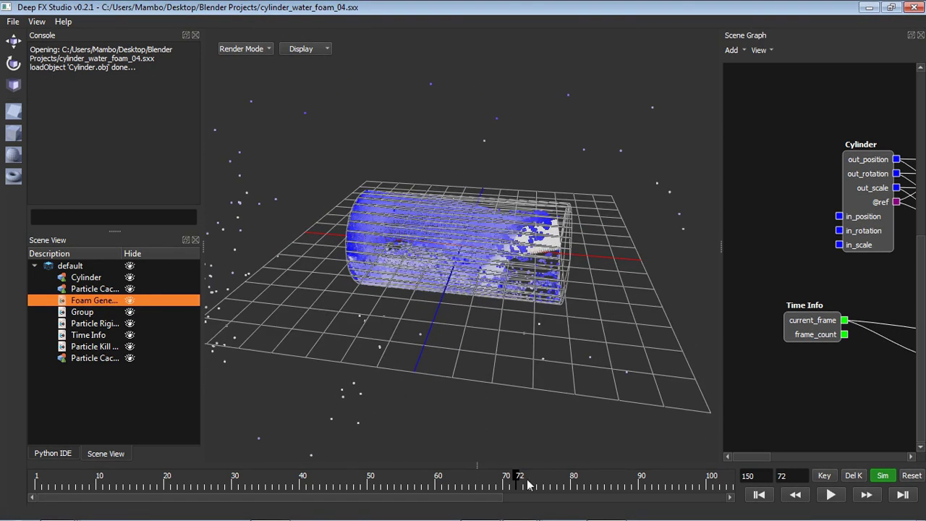
left_click(600, 495)
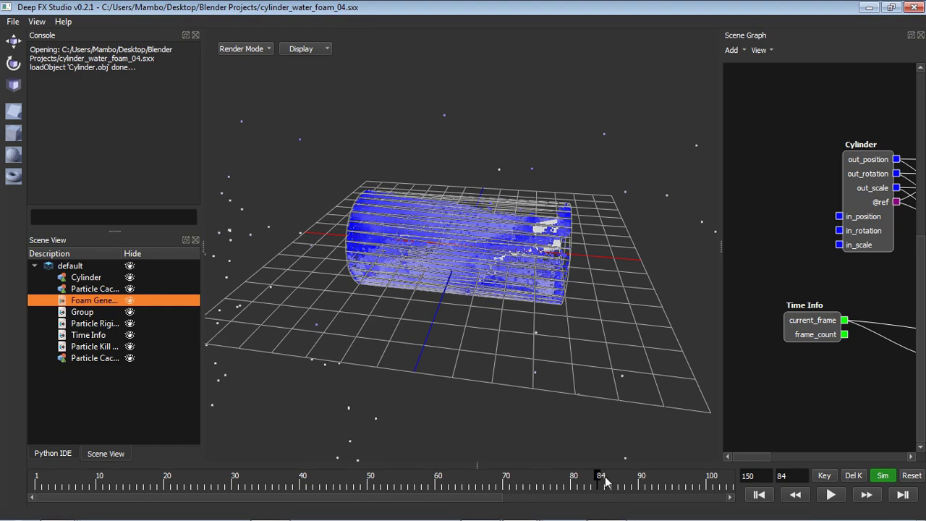
left_click(371, 485)
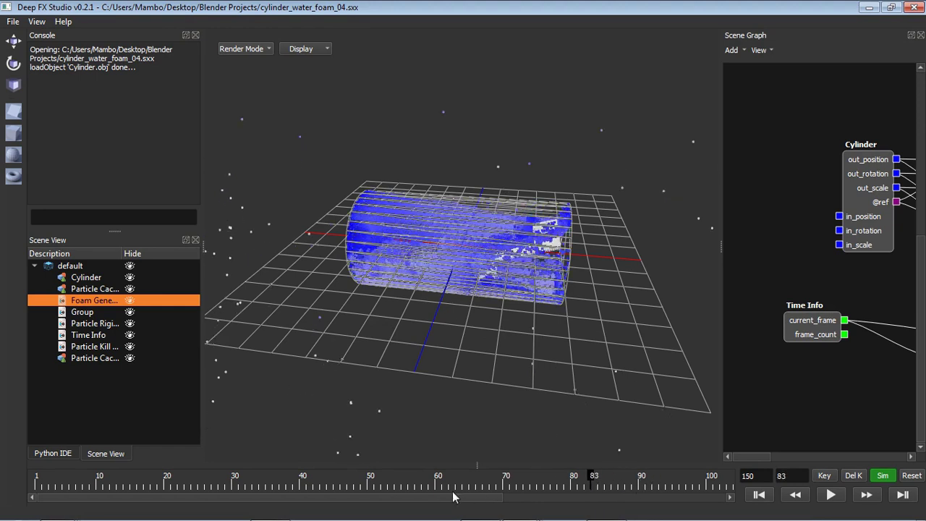
left_click_drag(286, 485, 590, 499)
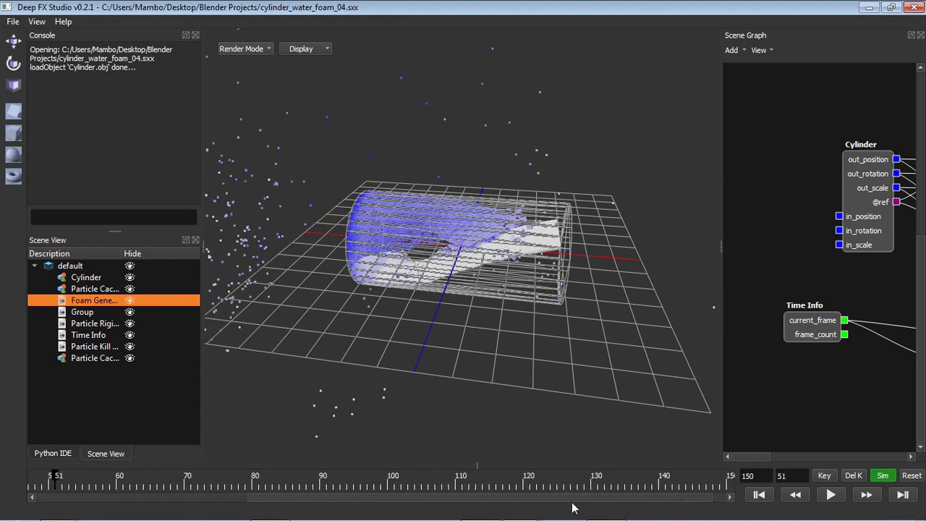
left_click_drag(296, 484, 530, 487)
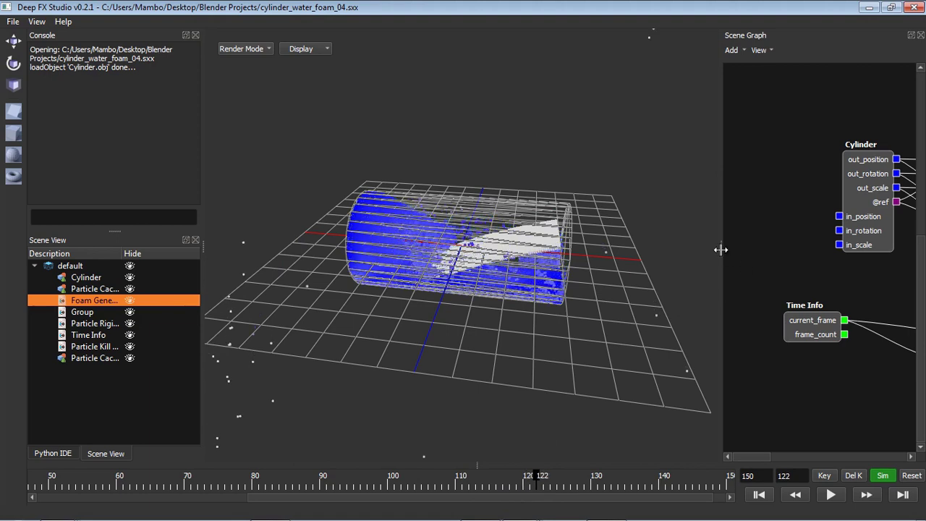
Widen the foam scene's node graph area and switch to the window with cylinder_water02.sxx.
left_click_drag(677, 259, 447, 382)
mouse_move(464, 518)
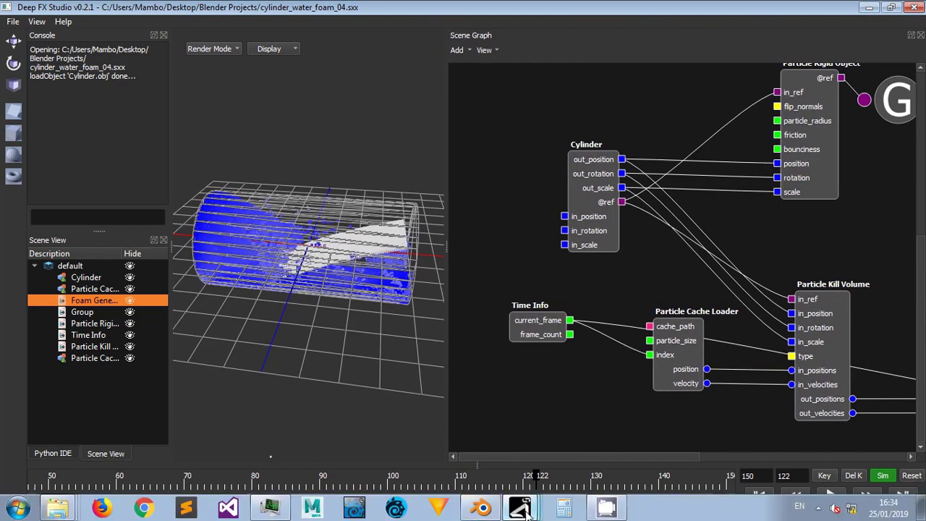
mouse_move(526, 513)
left_click(524, 453)
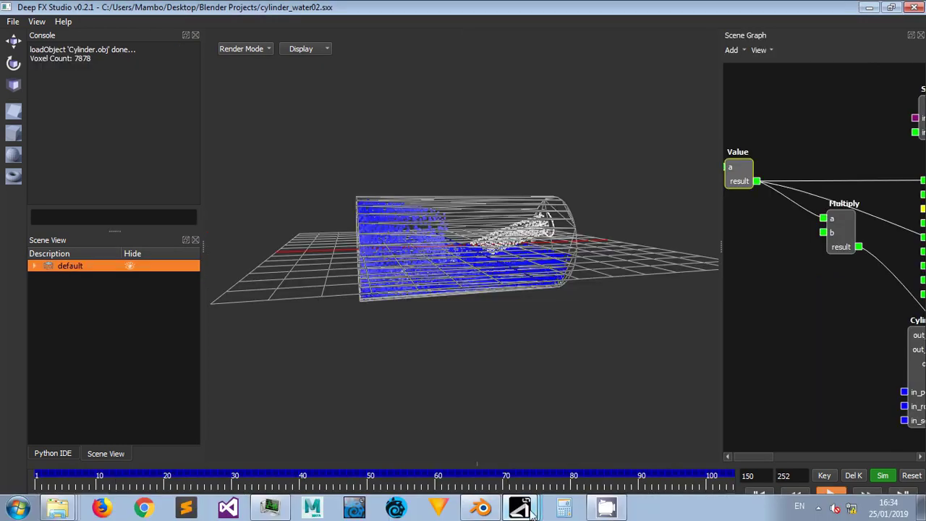
Scrub the cylinder_water02.sxx simulation to compare several frames and inspect the properties of the Value node feeding Multiply.
left_click(275, 475)
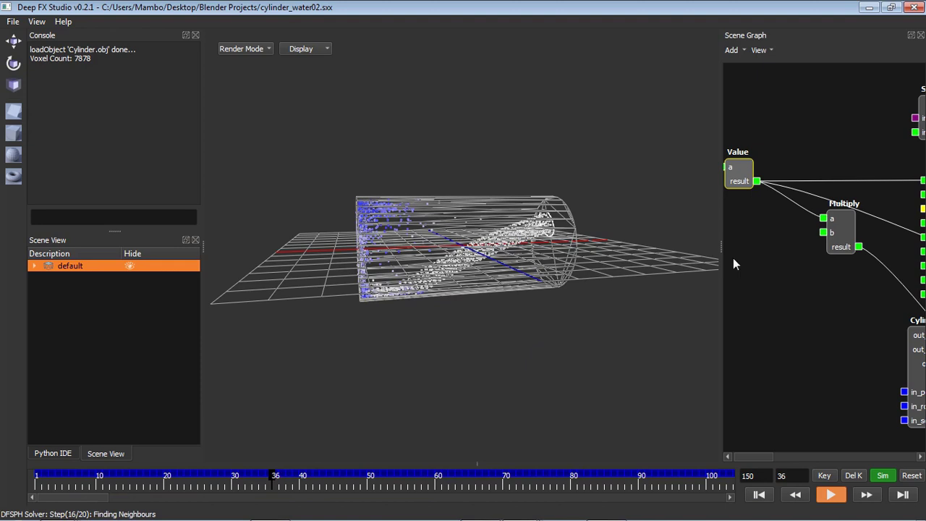
left_click_drag(116, 479, 83, 477)
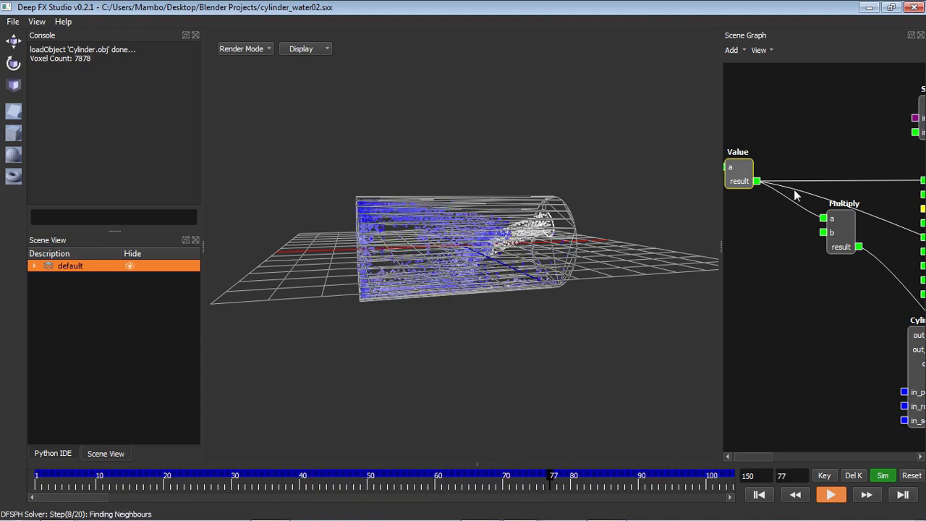
left_click(738, 172)
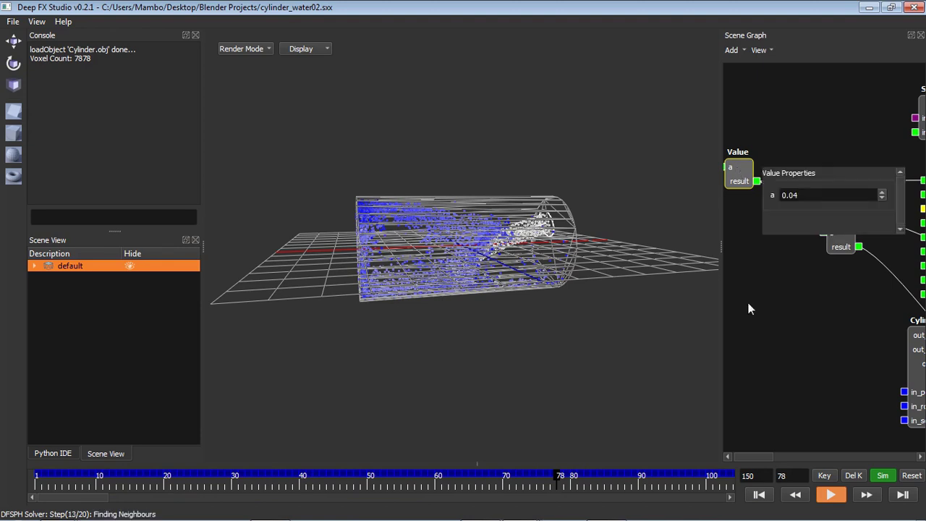
left_click(739, 441)
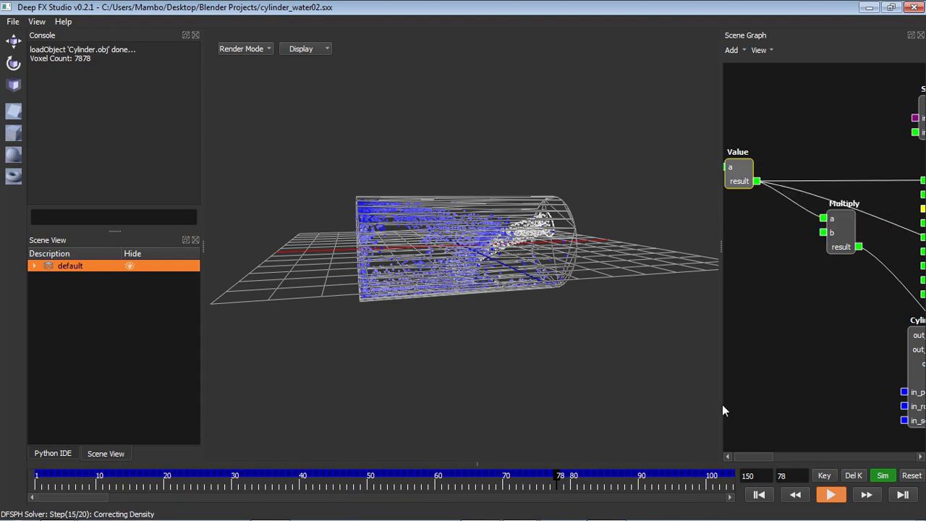
left_click(732, 170)
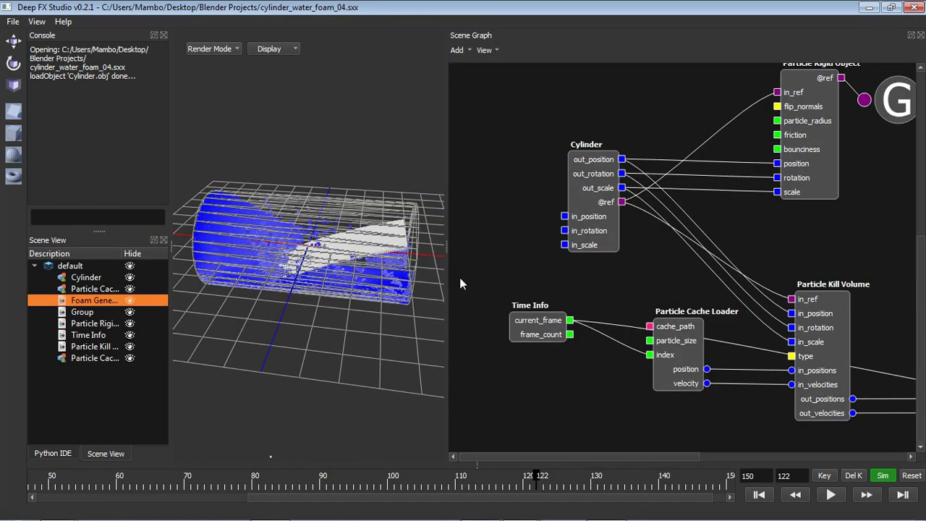
Scrub cylinder_water_foam_04.sxx to frame 102 and undock its Scene Graph, widening it to show the nodes from Time Info to Particle Cache.
left_click(261, 481)
left_click_drag(172, 481, 399, 481)
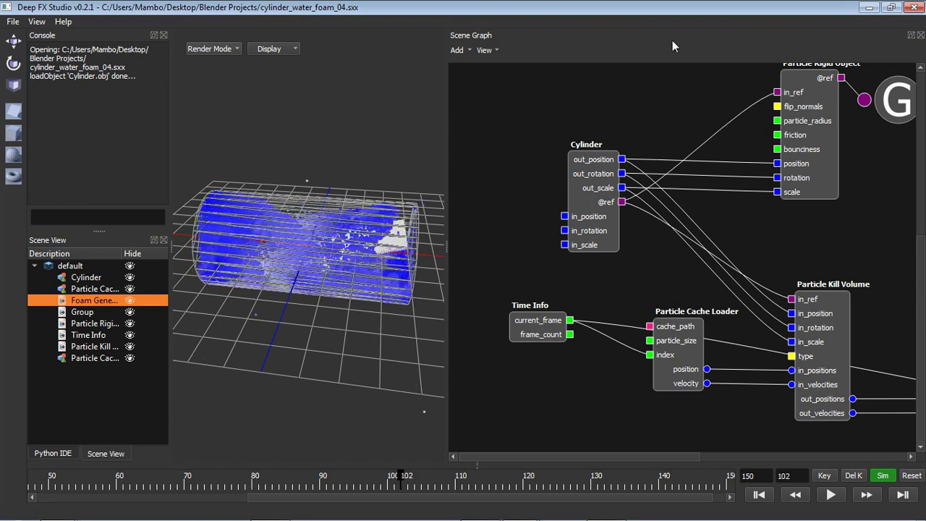
left_click_drag(608, 44, 365, 86)
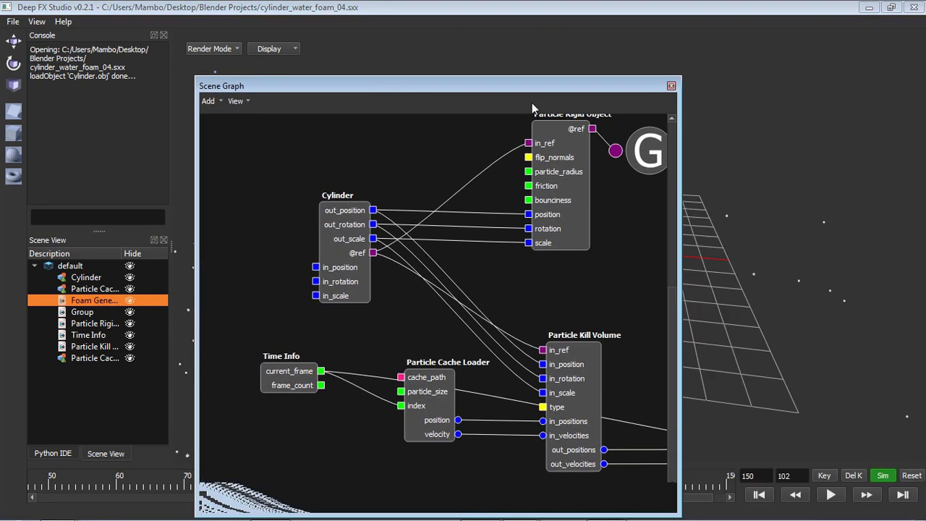
left_click_drag(681, 162, 921, 184)
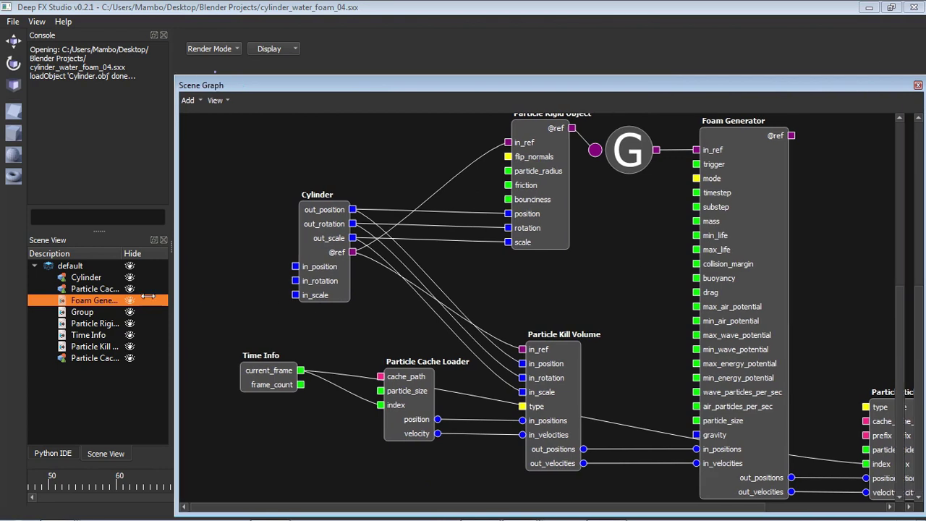
left_click_drag(194, 289, 62, 289)
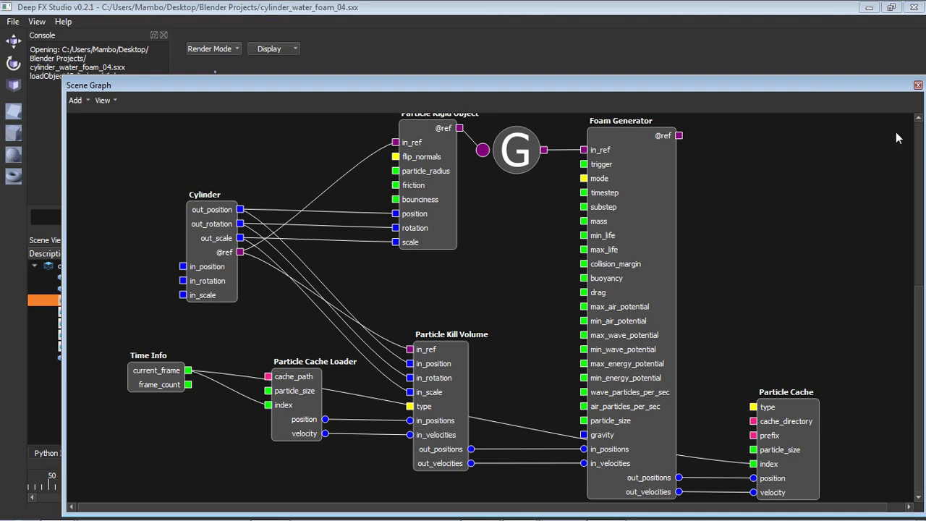
Switch from the foam scene to the window with cylinder_water02.sxx.
mouse_move(525, 511)
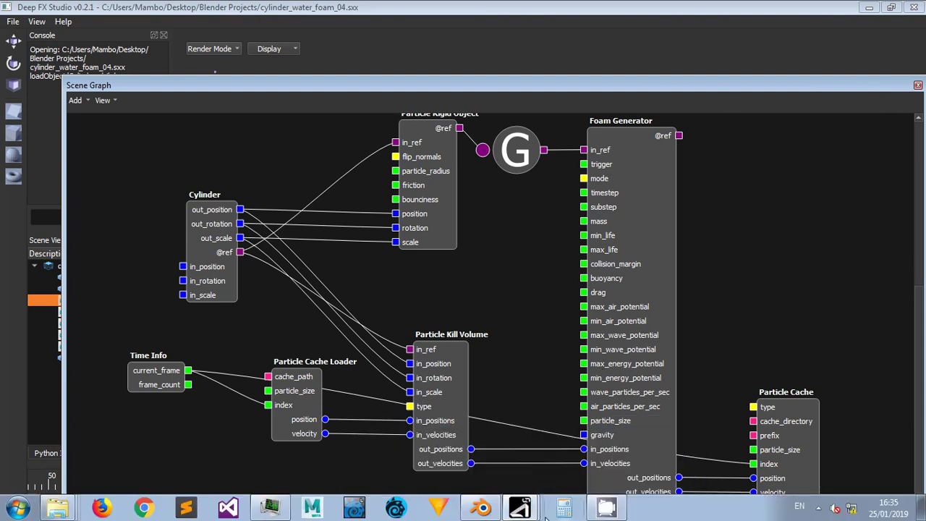
left_click(489, 428)
mouse_move(521, 508)
left_click(513, 467)
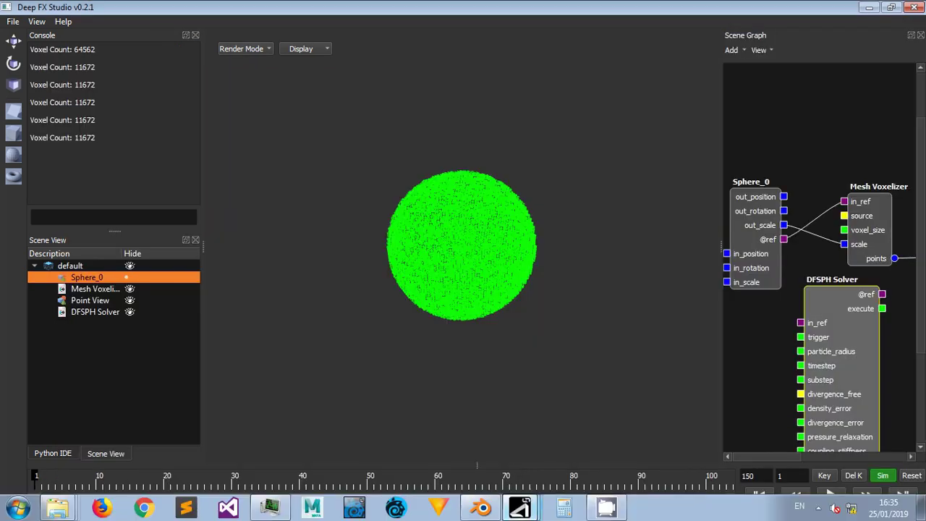
left_click(524, 453)
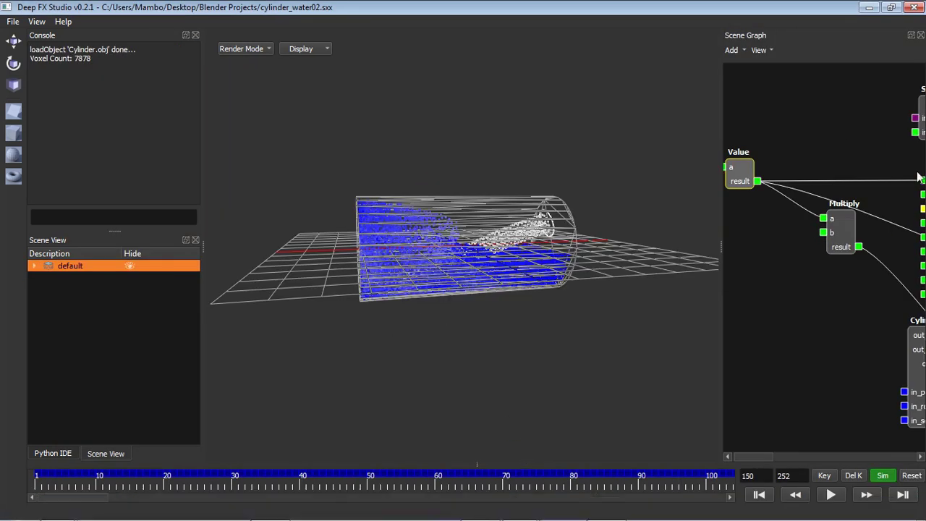
Undock the Scene Graph of cylinder_water02.sxx and widen it to show the nodes up to the DFSPH Solver.
double_click(821, 37)
left_click_drag(804, 40, 331, 151)
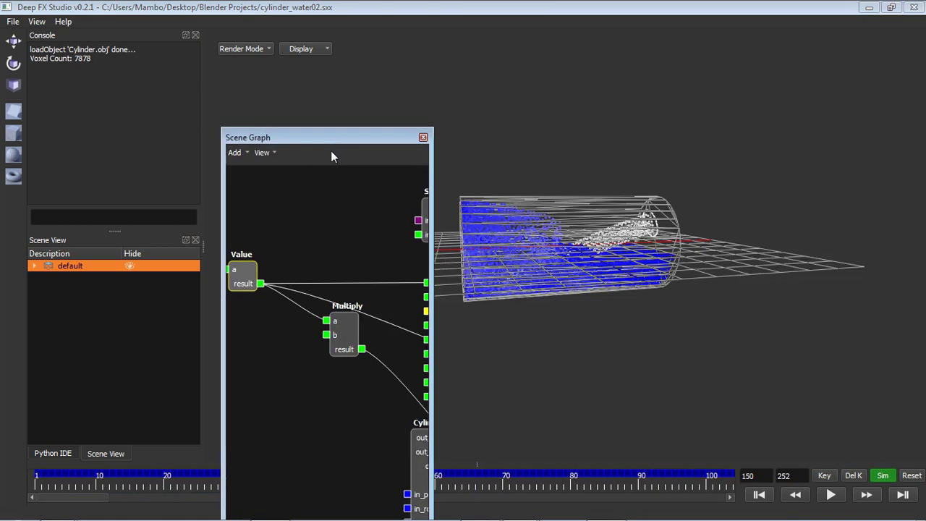
double_click(332, 141)
left_click_drag(822, 32, 326, 103)
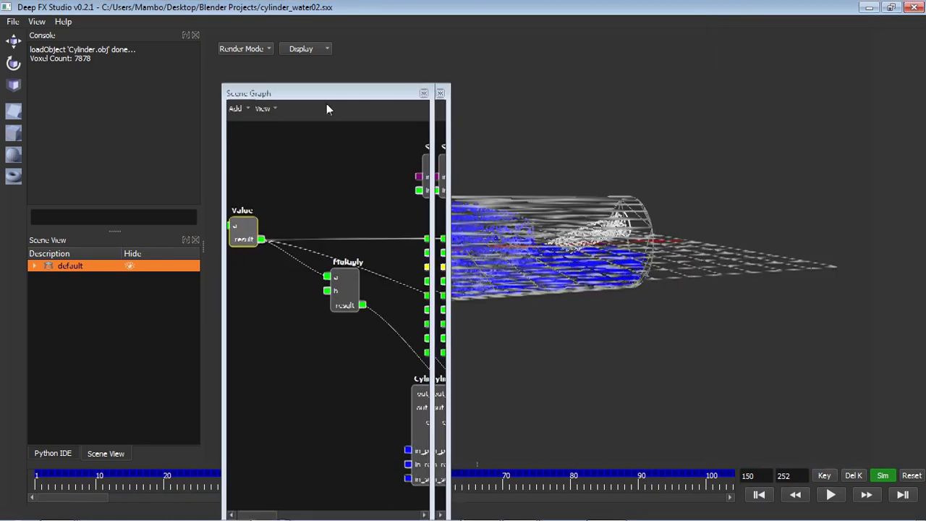
left_click_drag(524, 118, 908, 119)
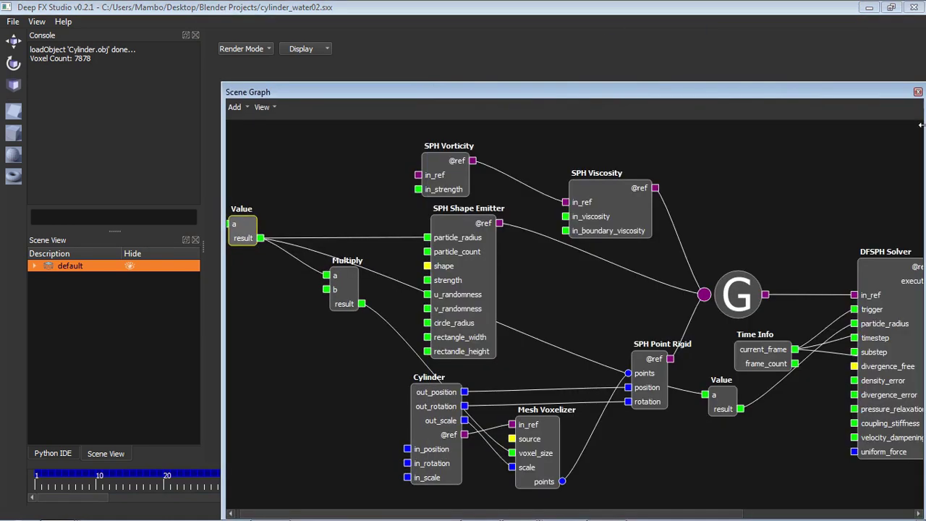
Reposition and widen the floating Scene Graph to include the Particle Cache node, and open the DFSPH Solver node's properties.
left_click_drag(636, 90, 493, 41)
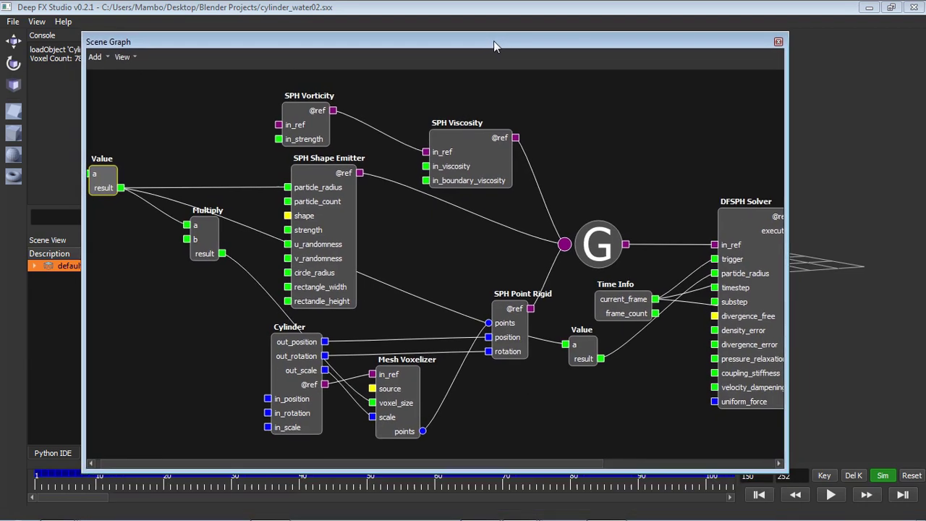
left_click_drag(79, 214, 14, 241)
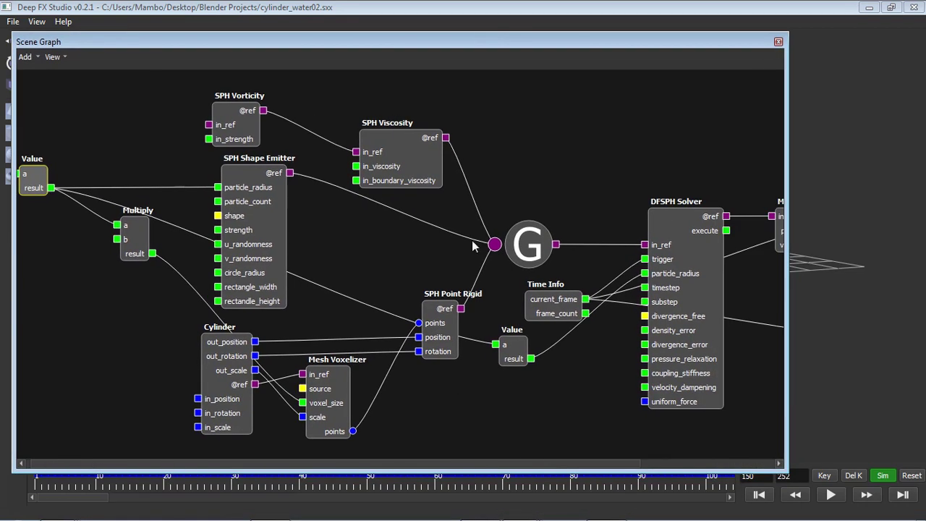
left_click_drag(787, 280, 921, 268)
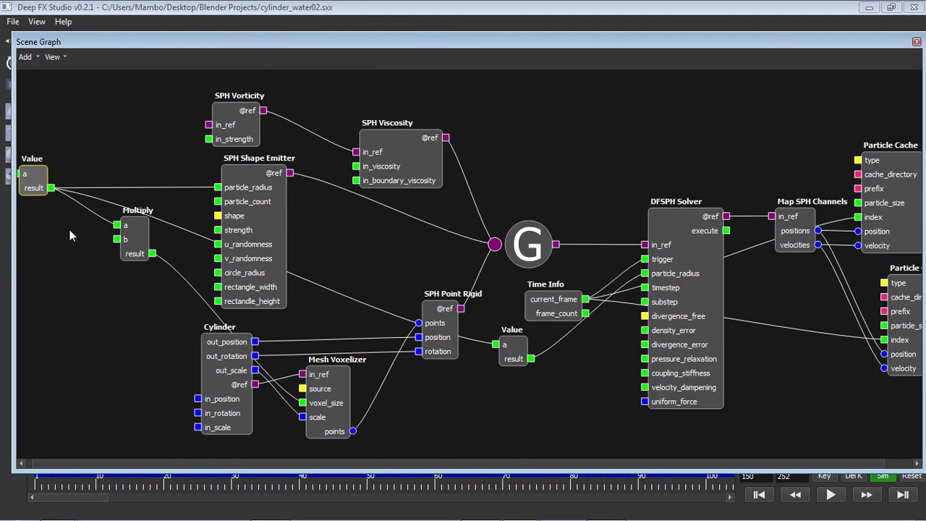
left_click(671, 305)
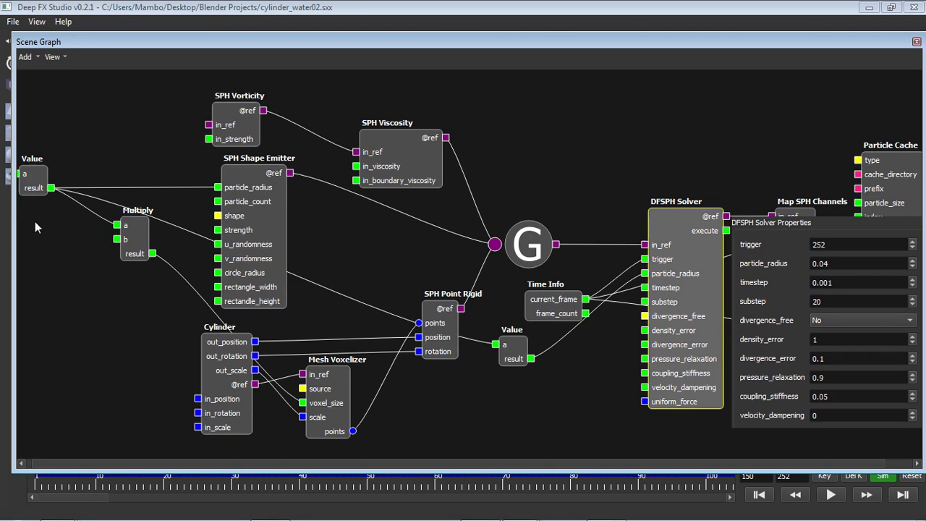
Rename the Value node feeding the SPH Shape Emitter to Particle Radius and shift it slightly closer to the emitter.
left_click(32, 175)
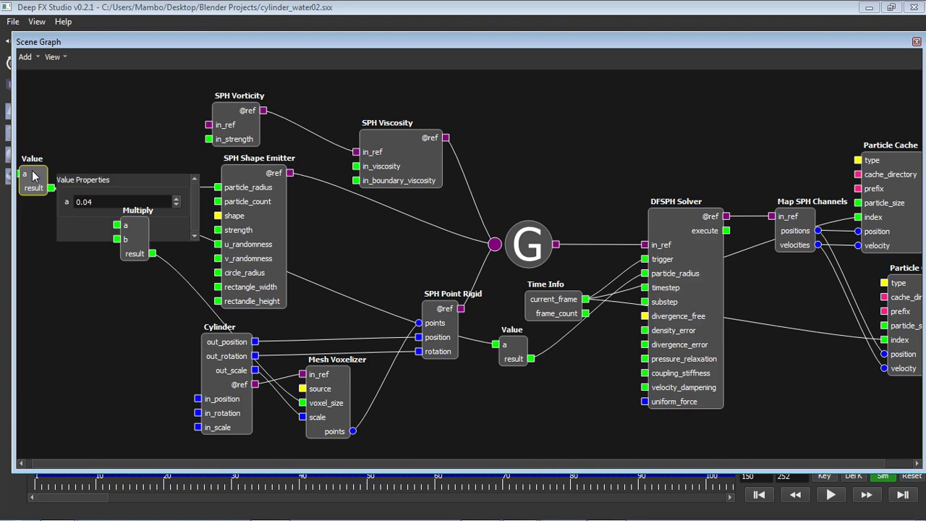
right_click(33, 176)
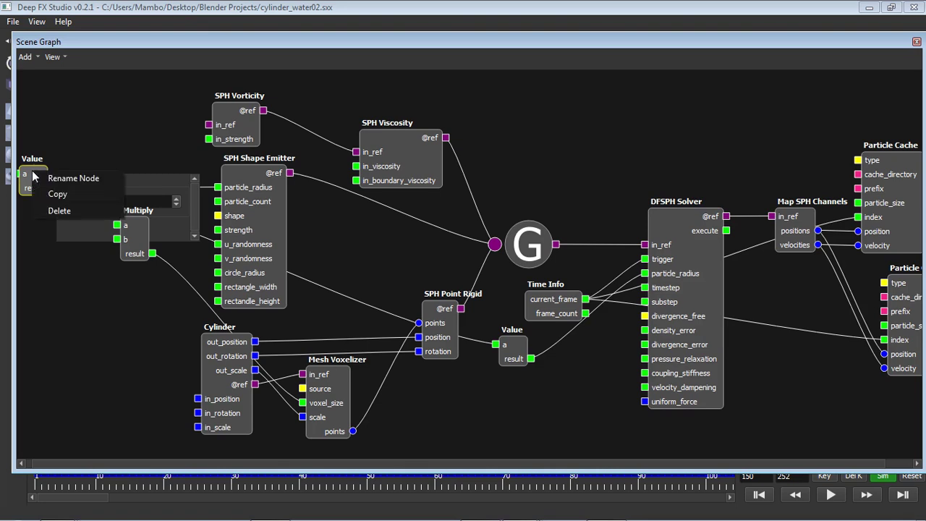
left_click(48, 180)
left_click_drag(129, 215, 104, 215)
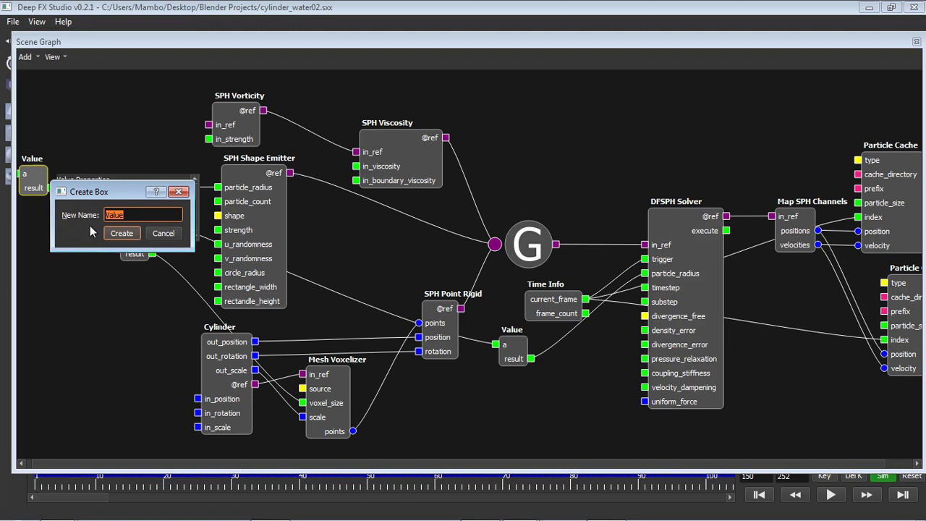
type("Particle")
type("Rasu")
key("BackSpace")
type("dius")
left_click(116, 237)
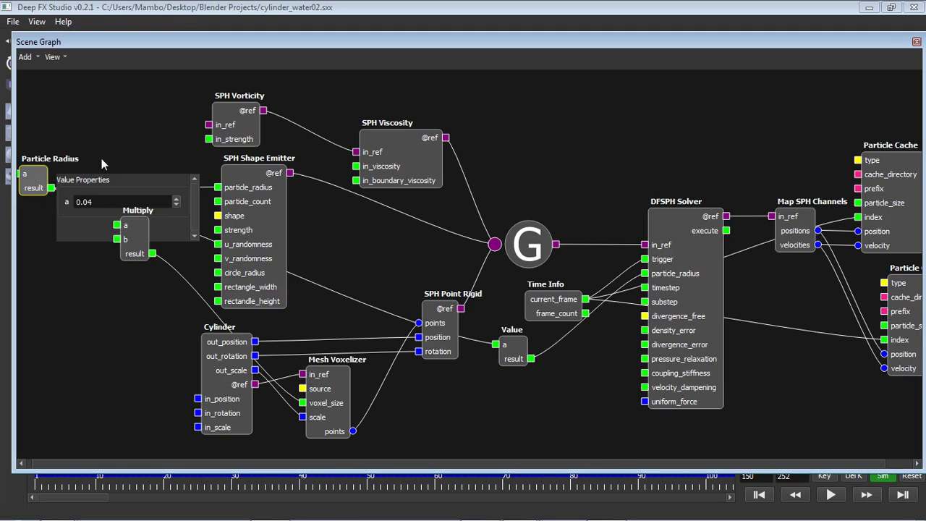
left_click(39, 188)
mouse_move(43, 186)
left_mouse_down()
mouse_move(58, 194)
mouse_move(48, 179)
left_mouse_up()
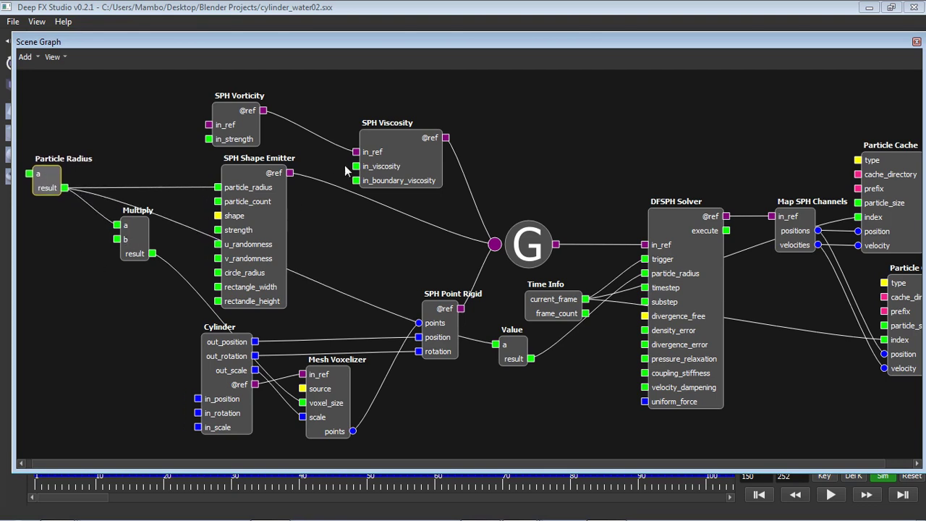
Move the Mesh Voxelizer node up beside SPH Vorticity and inspect the voxel size and the Multiply node's properties.
double_click(322, 379)
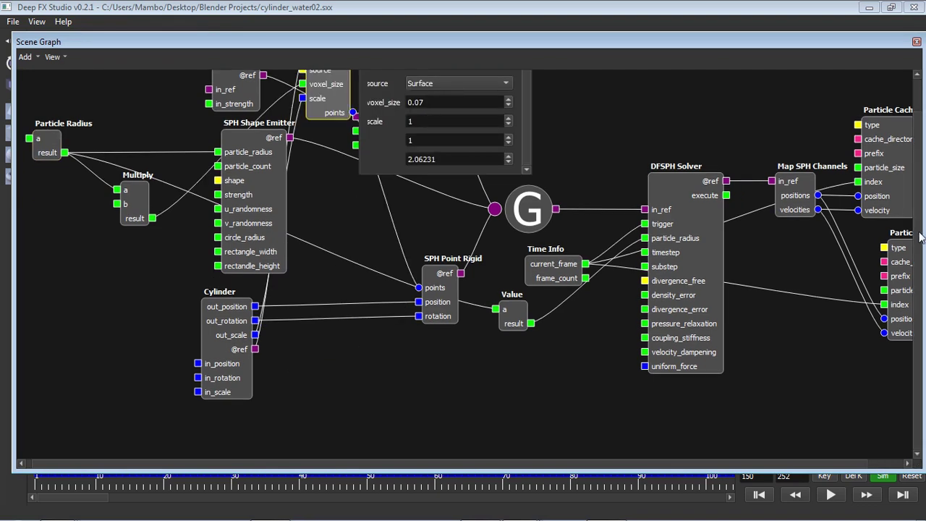
scroll(723, 202, "up", 1)
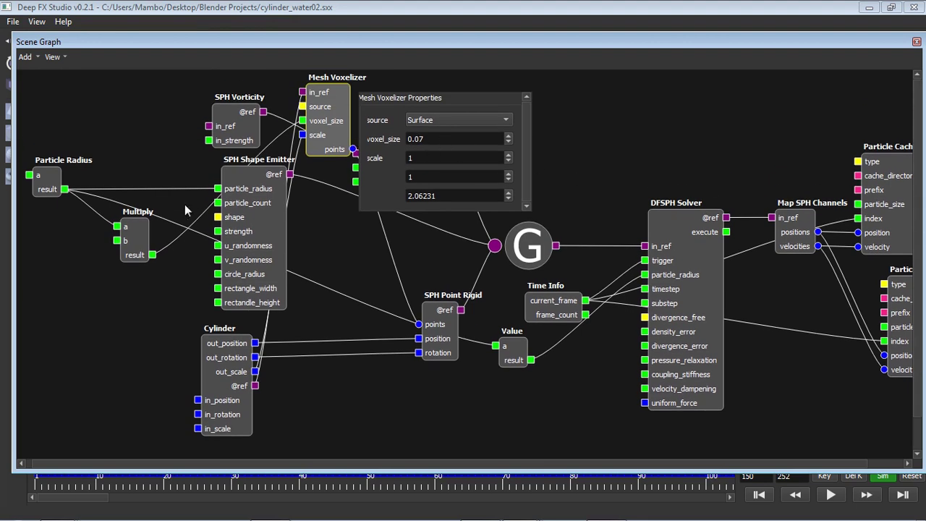
left_click(144, 233)
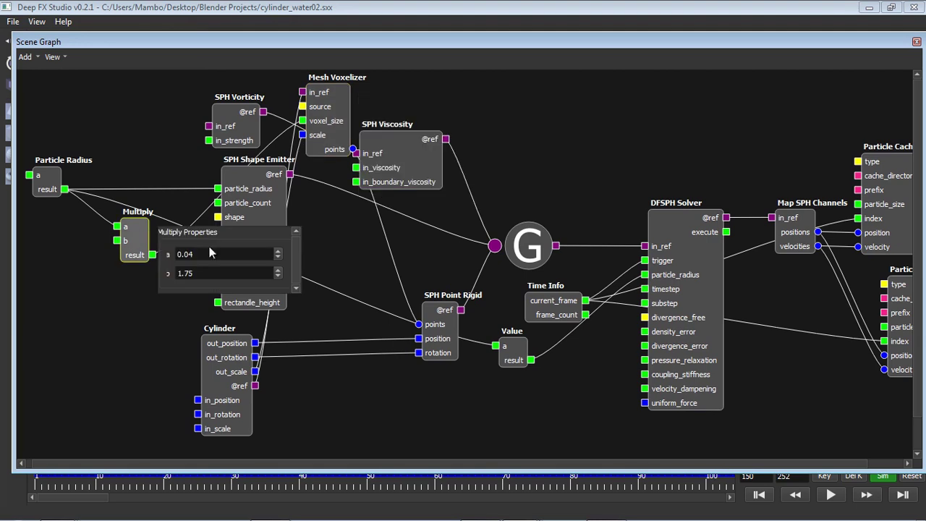
left_click(144, 248)
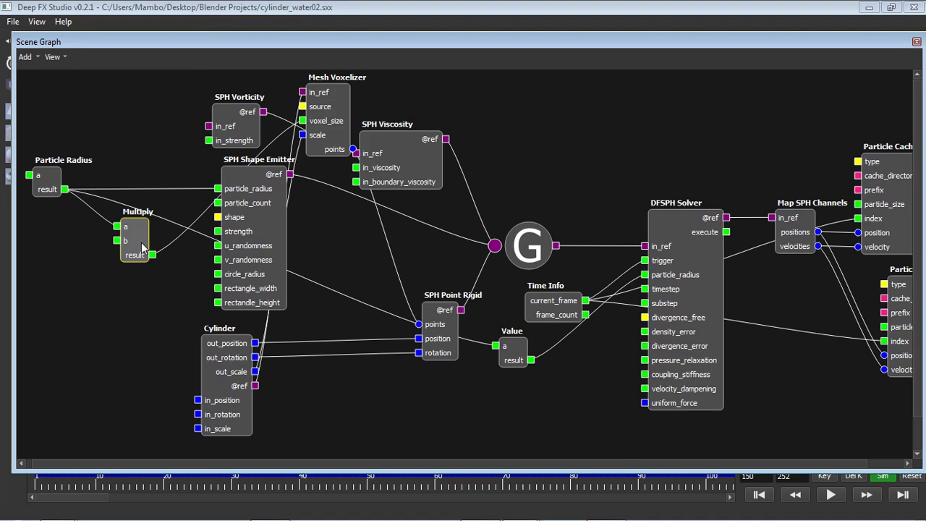
Open the DFSPH Solver's properties and examine its timestep and substep settings.
left_click(665, 329)
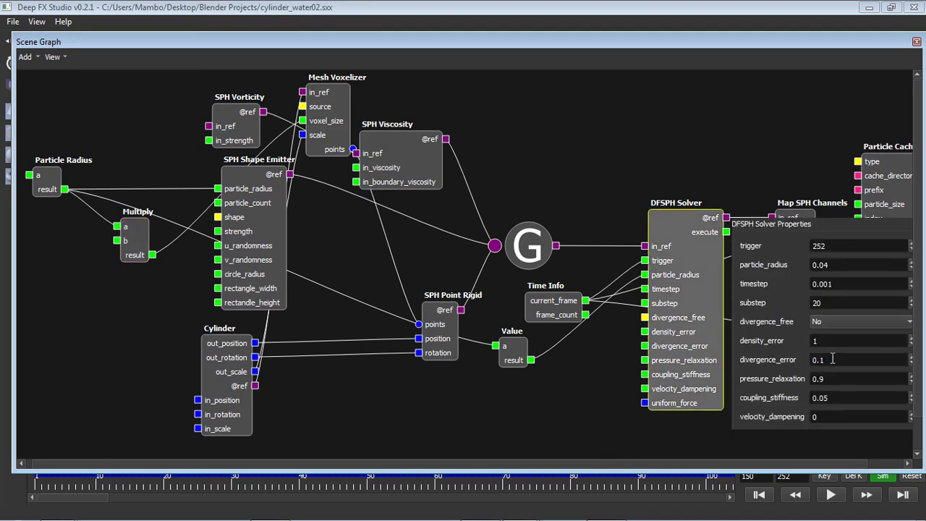
left_click_drag(833, 284, 796, 287)
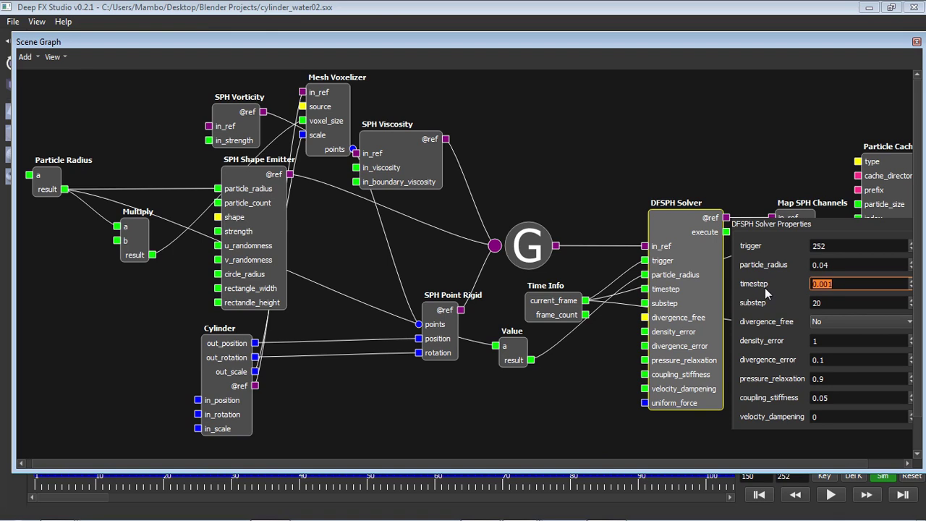
key("Tab")
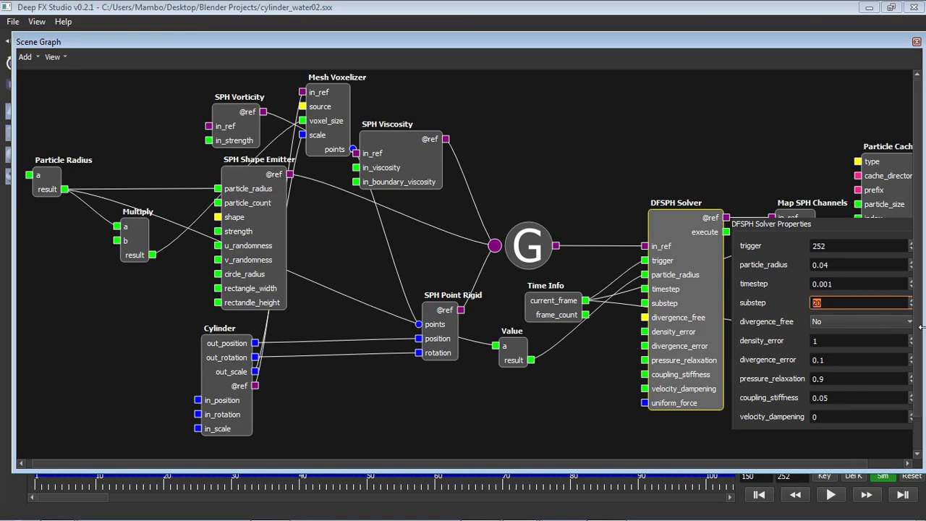
left_click_drag(833, 288, 800, 308)
left_click_drag(849, 284, 810, 288)
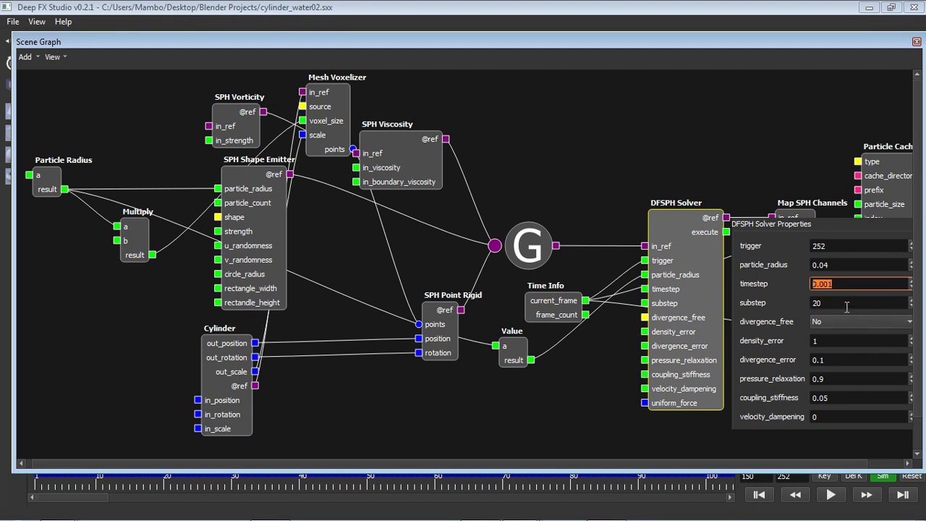
left_click(842, 307)
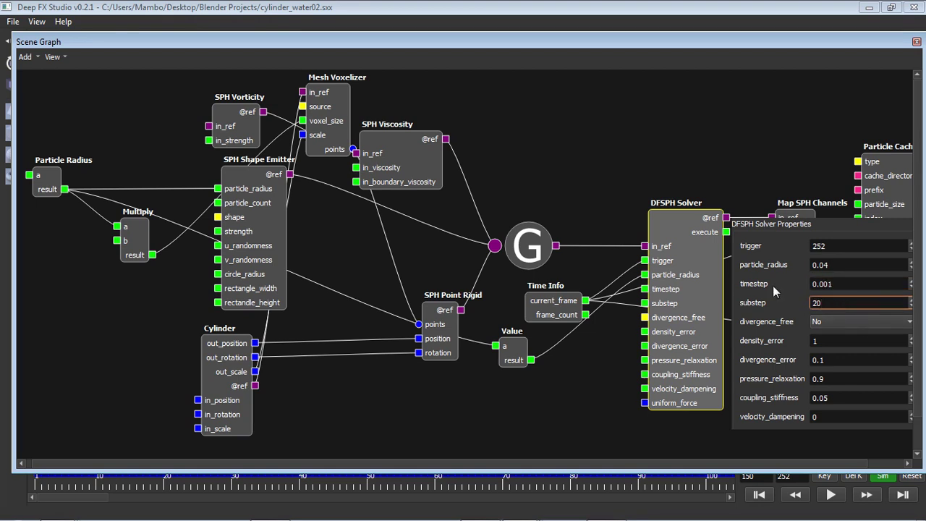
left_click(870, 284)
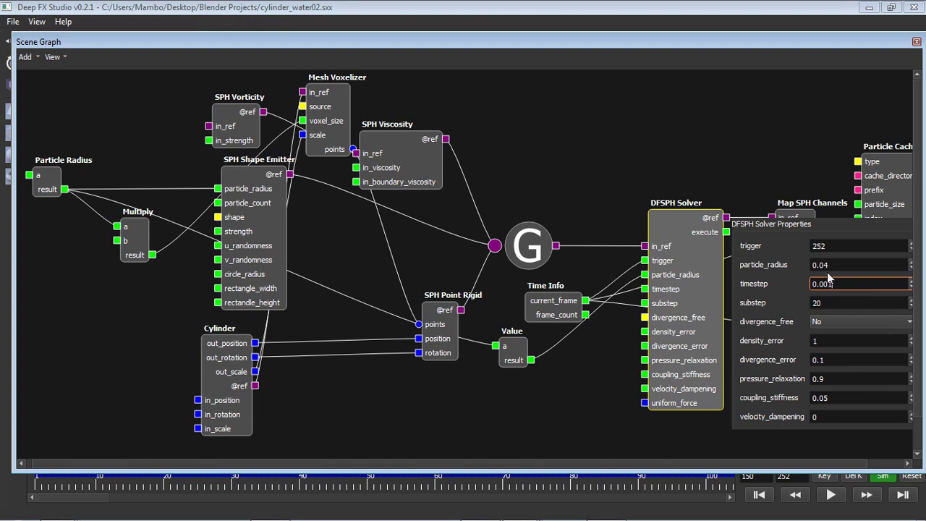
Set the Particle Radius node's value to 0.012 and reopen the DFSPH Solver's properties.
left_click(52, 181)
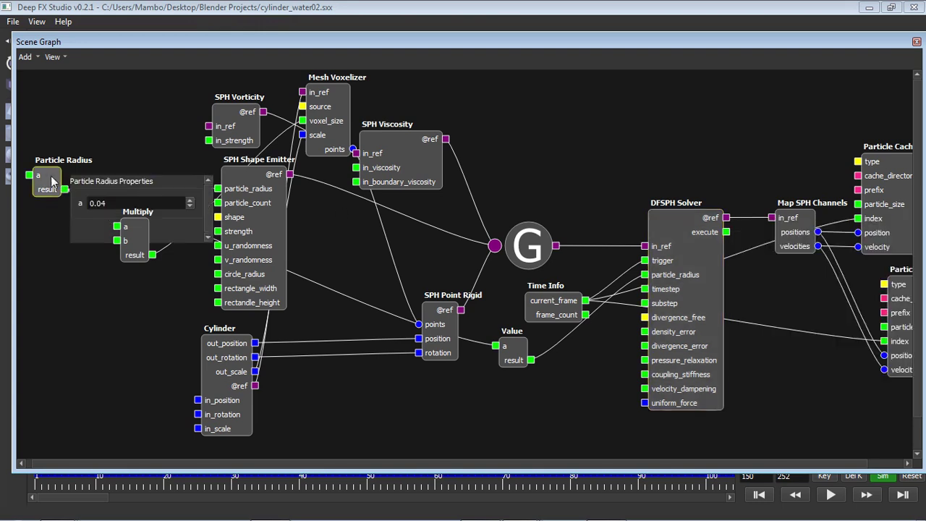
left_click(159, 203)
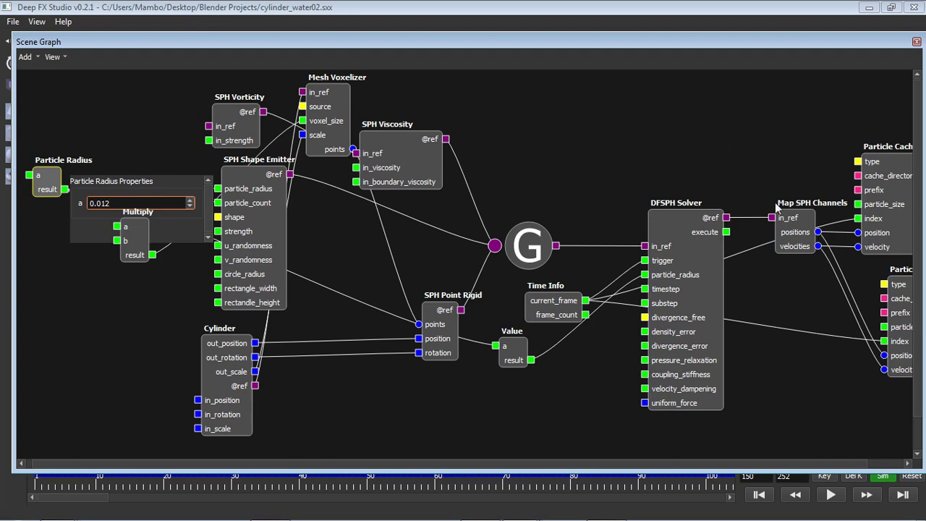
left_click(665, 288)
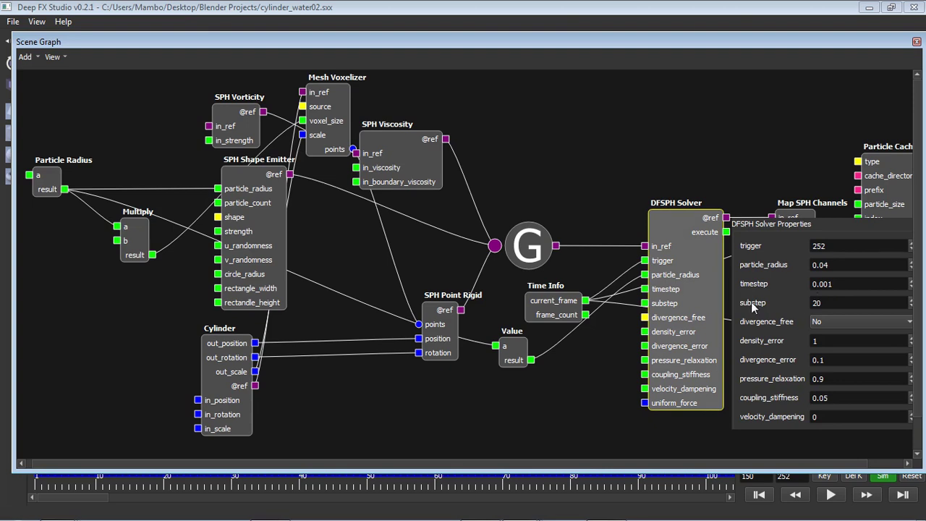
Move the floating Scene Graph aside to view the cylinder water simulation, and return it over the viewport.
left_click_drag(862, 48, 835, 411)
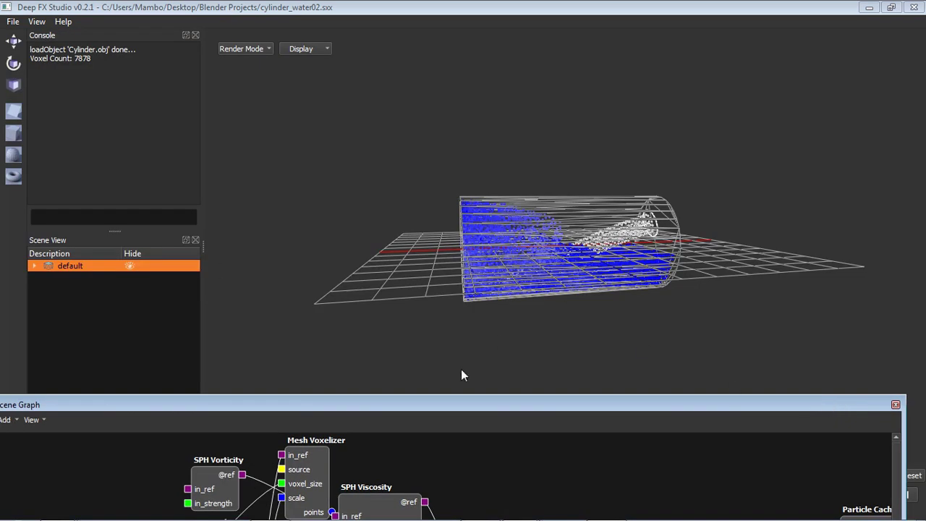
left_click_drag(458, 412, 402, 381)
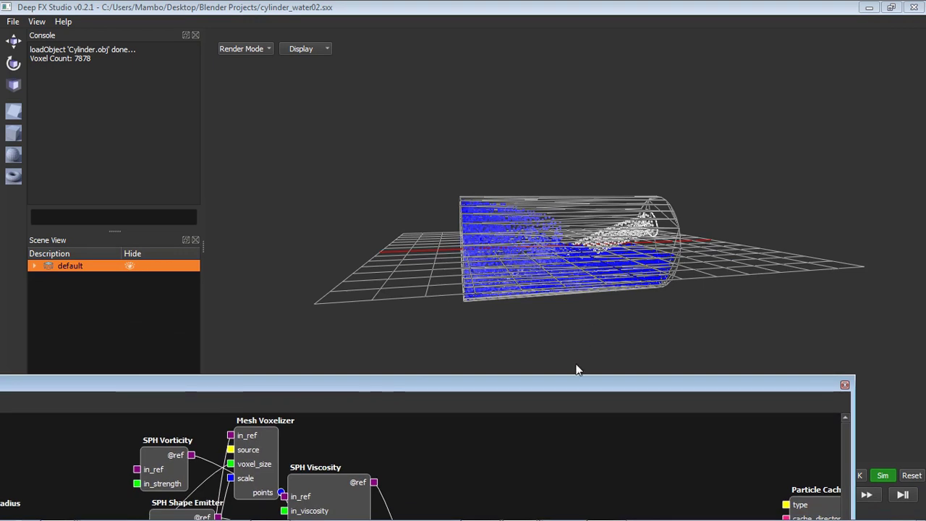
left_click_drag(558, 384, 617, 340)
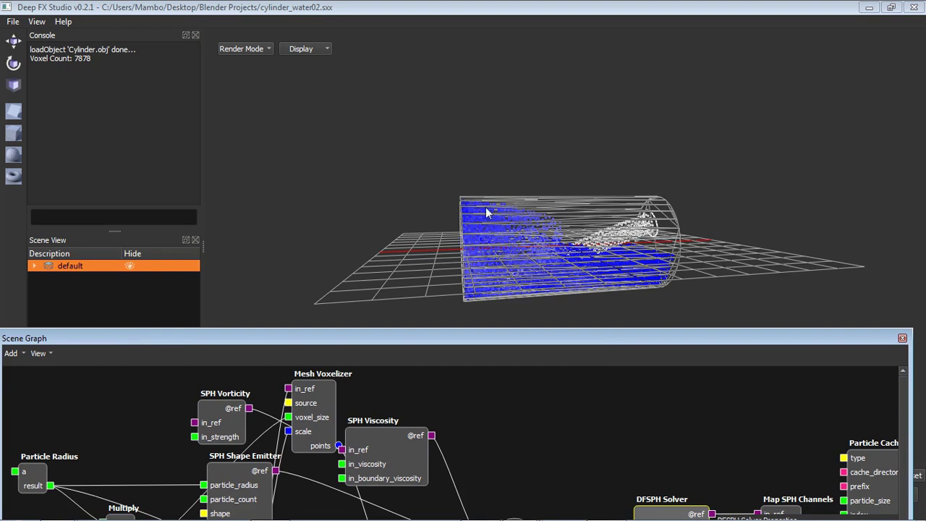
left_click_drag(467, 337, 478, 69)
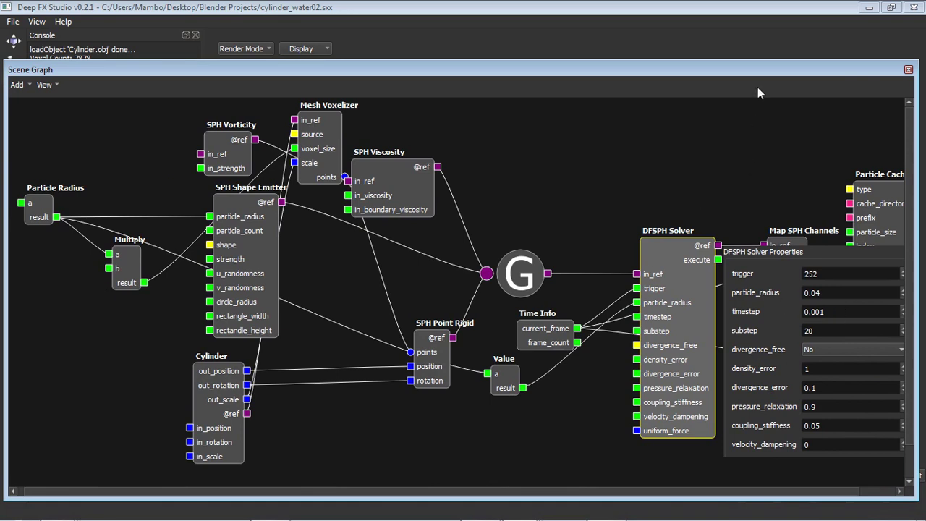
left_click_drag(767, 71, 815, 41)
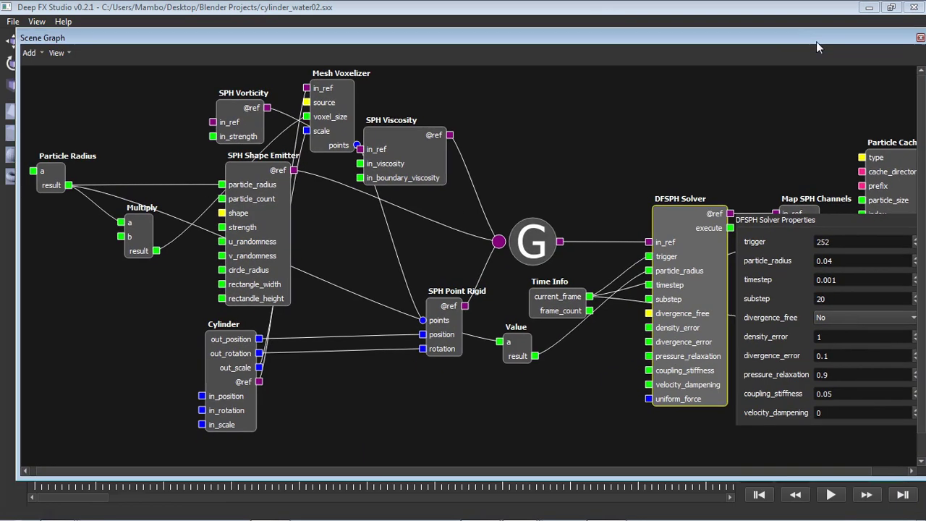
mouse_move(130, 515)
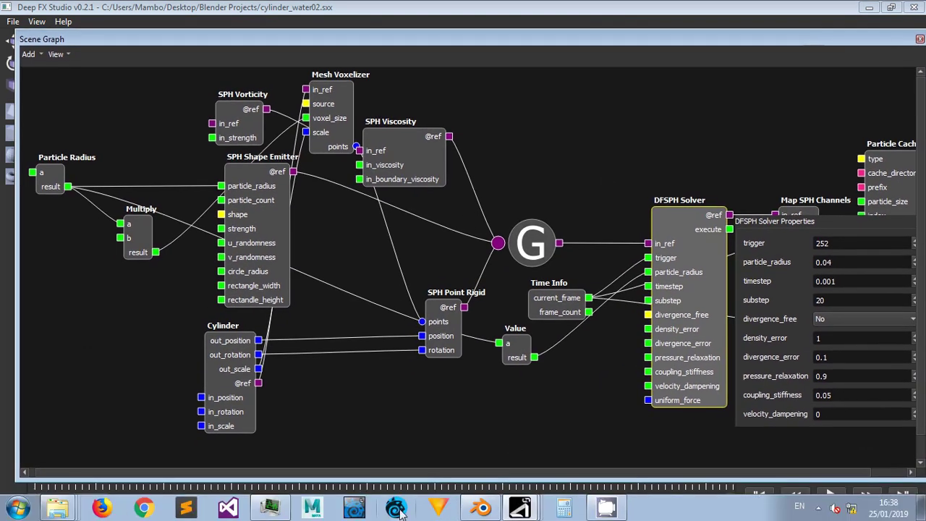
right_click(69, 511)
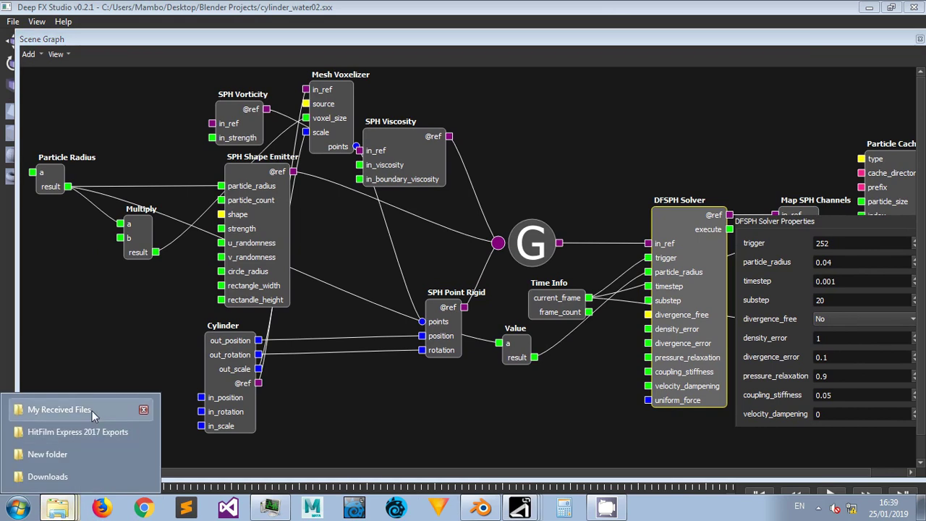
left_click(583, 397)
Move the DFSPH Solver node slightly closer to the Time Info node so its properties fit in the Scene Graph.
left_click(679, 346)
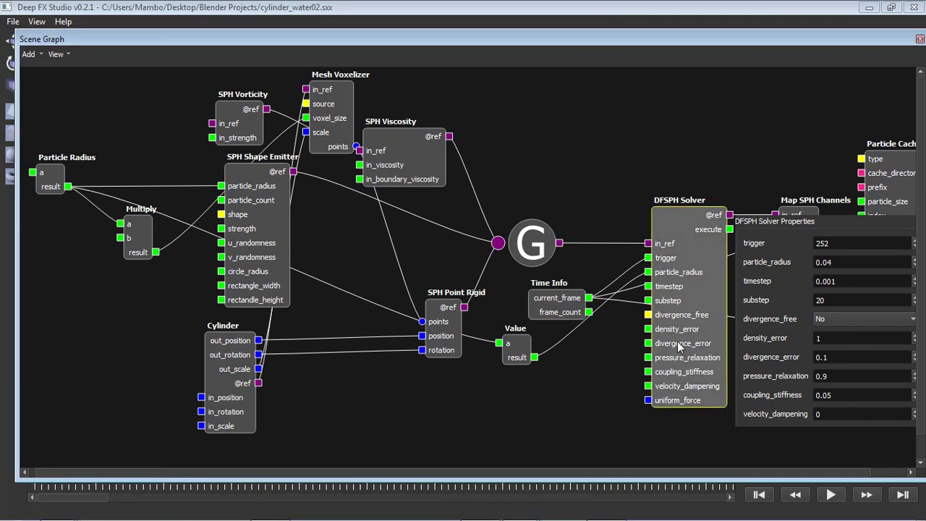
left_click(723, 311)
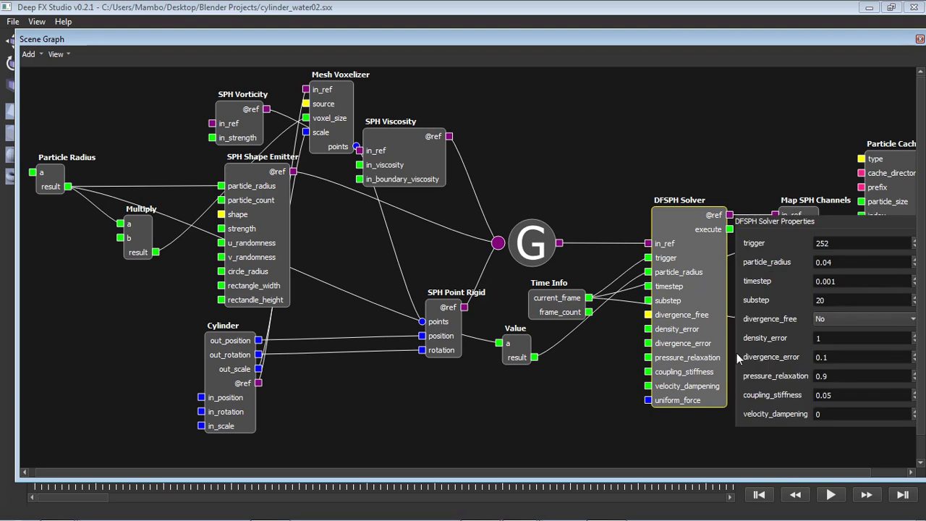
left_click_drag(728, 346, 698, 342)
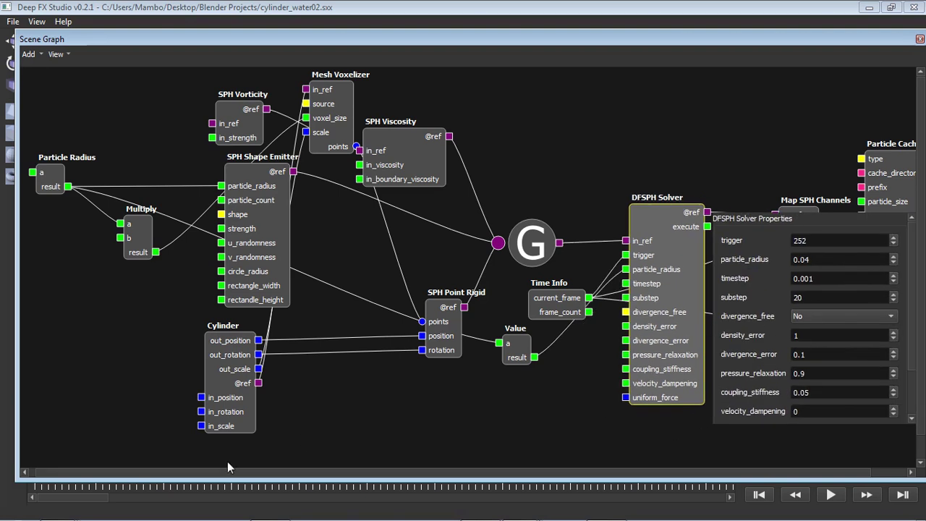
Switch to File Explorer, check New folder, and select the Editor[14] video in the HitFilm Express 2017 Exports folder.
right_click(72, 510)
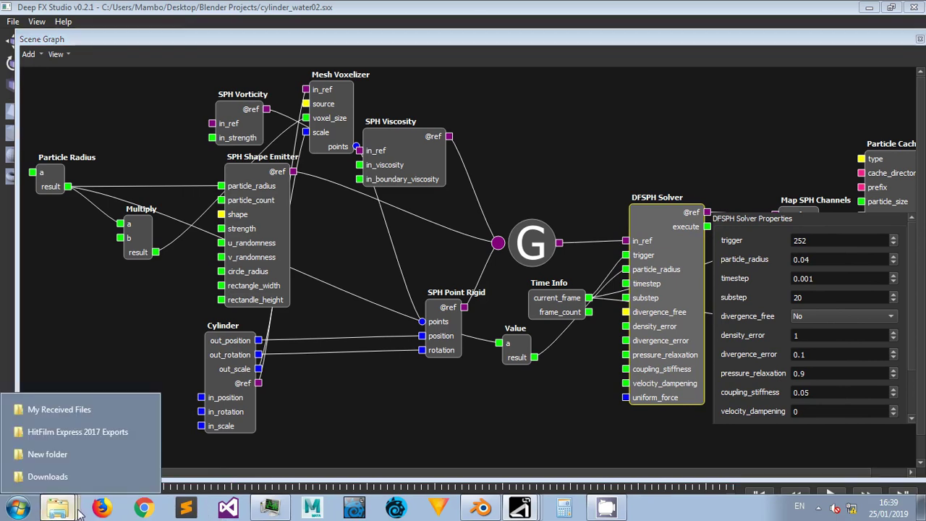
left_click(91, 454)
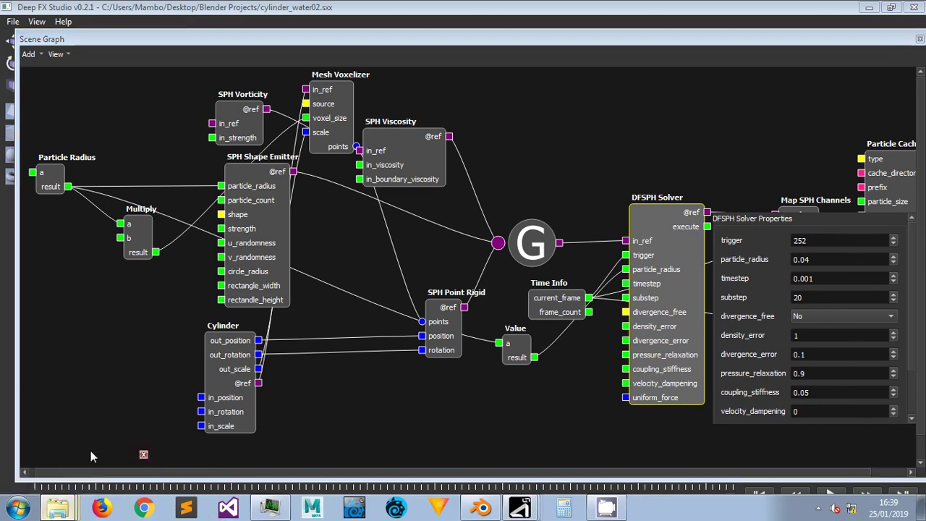
right_click(73, 515)
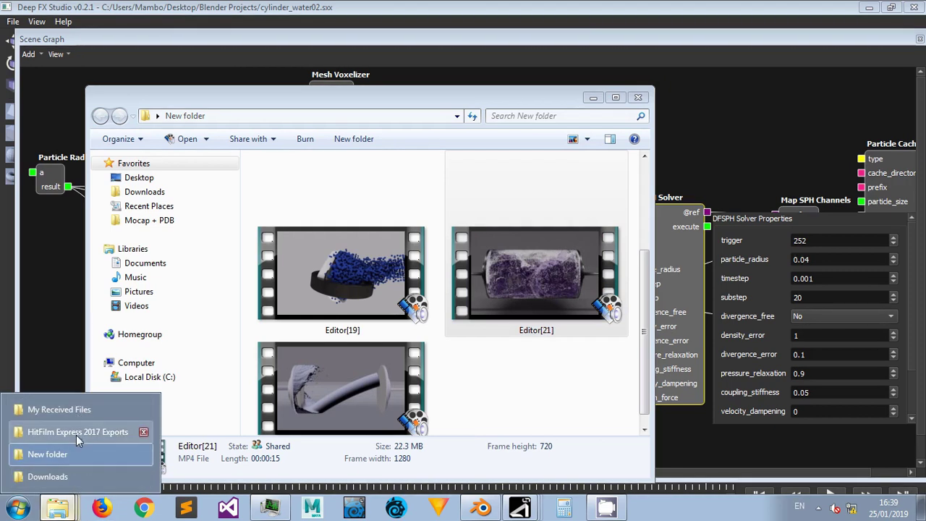
left_click(69, 478)
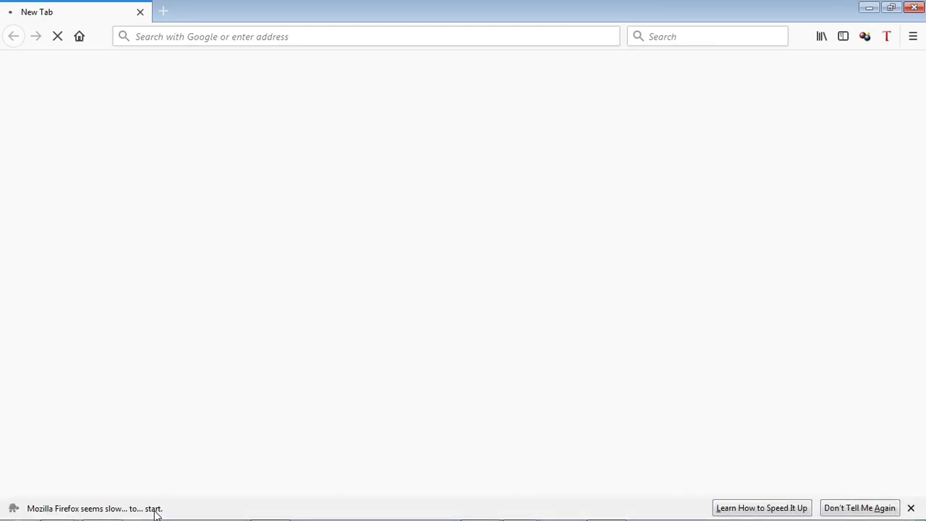
right_click(58, 506)
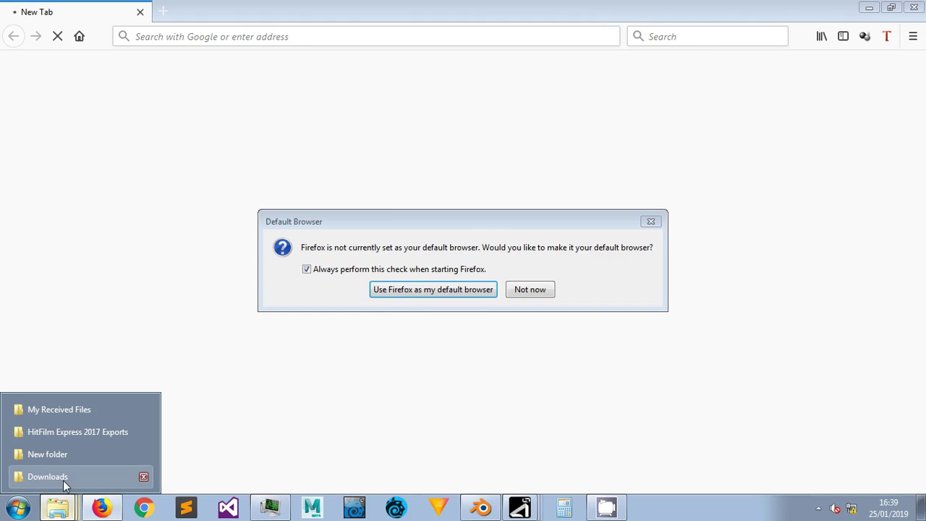
left_click(80, 431)
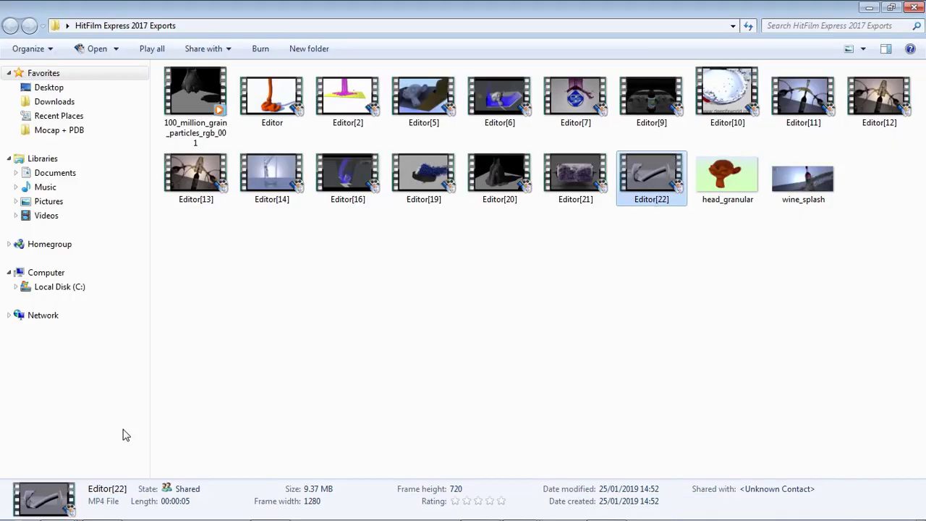
left_click(272, 175)
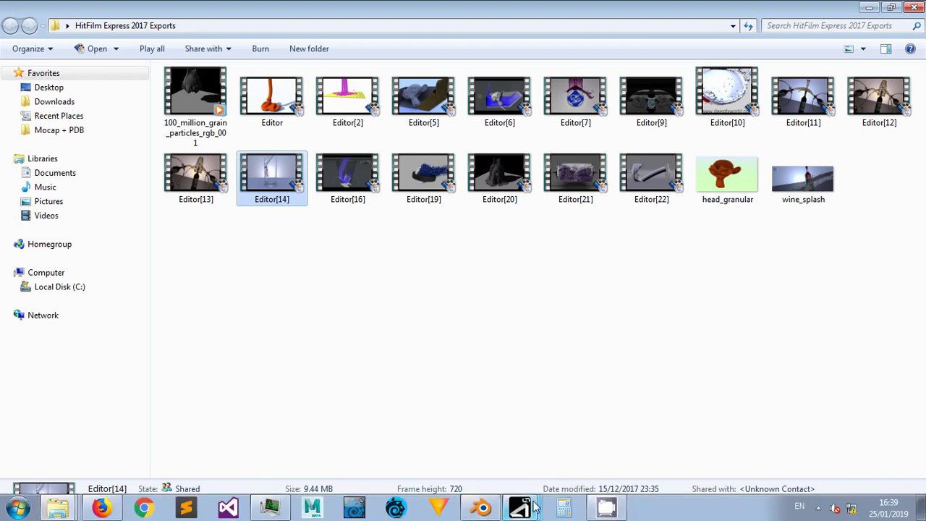
Play the Editor[14] video in SMPlayer at full screen.
key("Return")
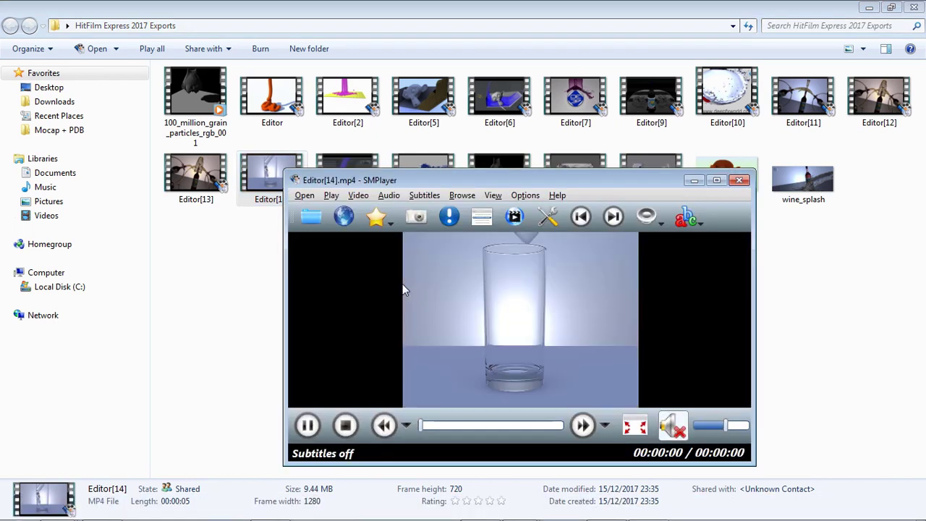
double_click(505, 340)
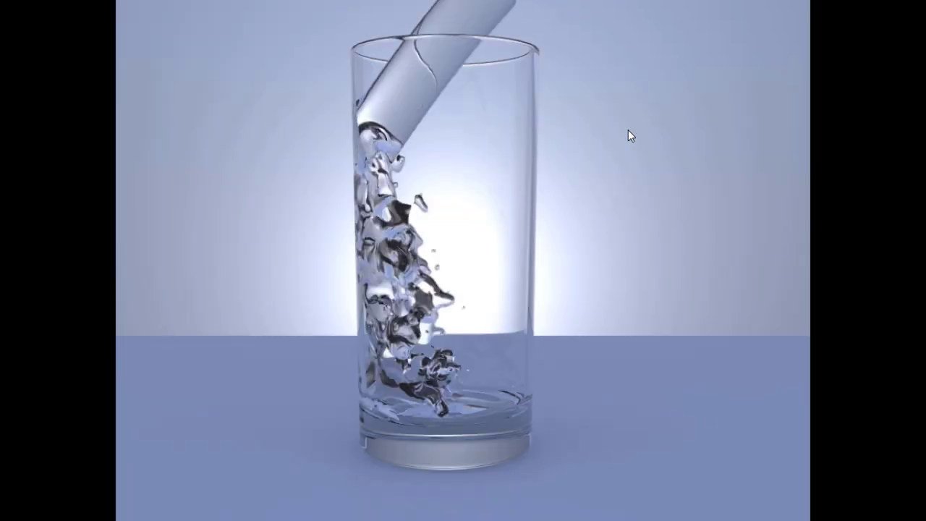
mouse_move(494, 164)
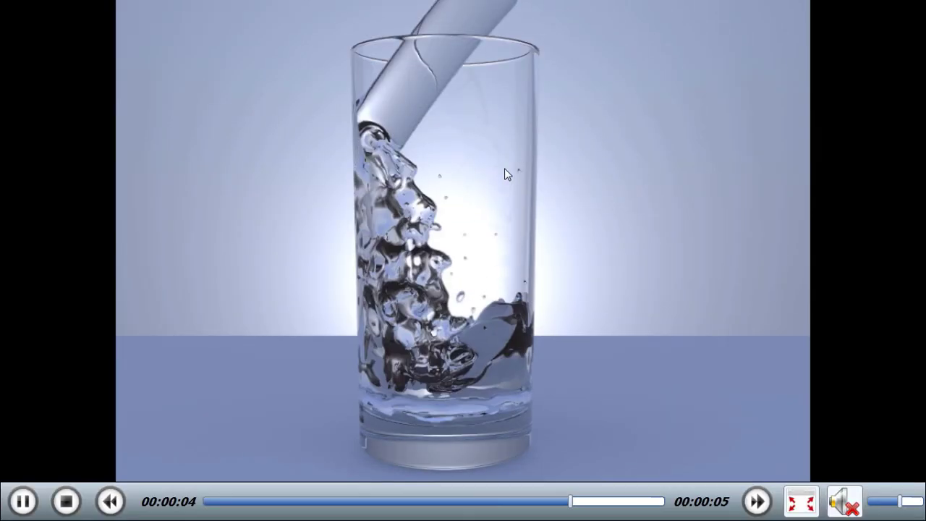
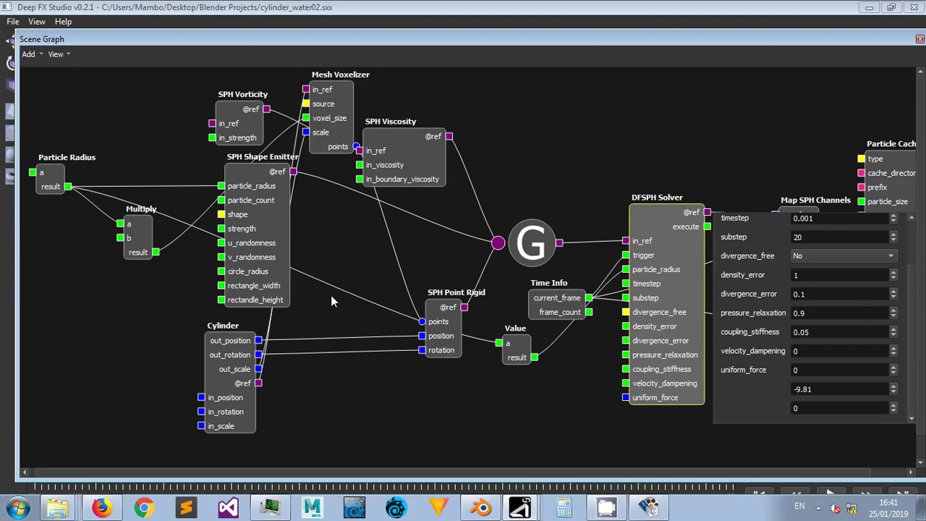
Add a second DFSPH Solver node to the Scene Graph and place it between the SPH Shape Emitter and SPH Viscosity nodes.
left_click(29, 54)
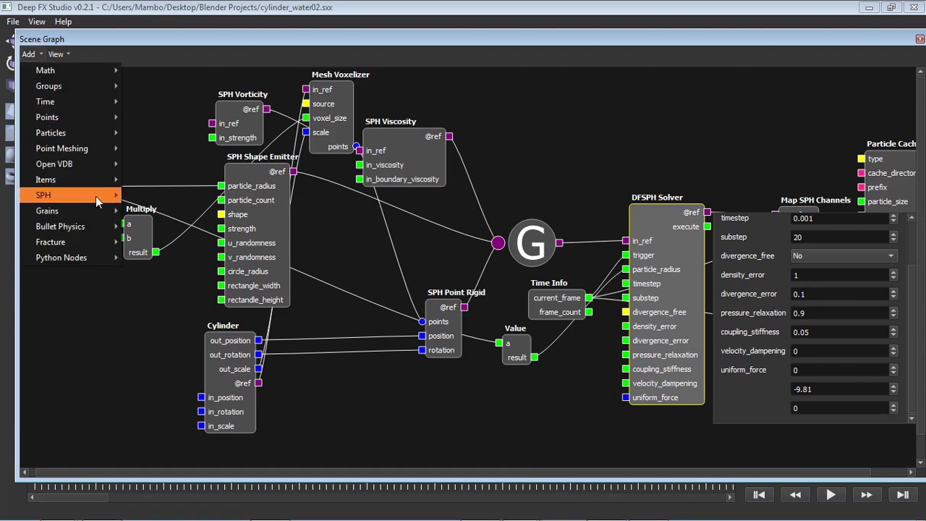
mouse_move(96, 196)
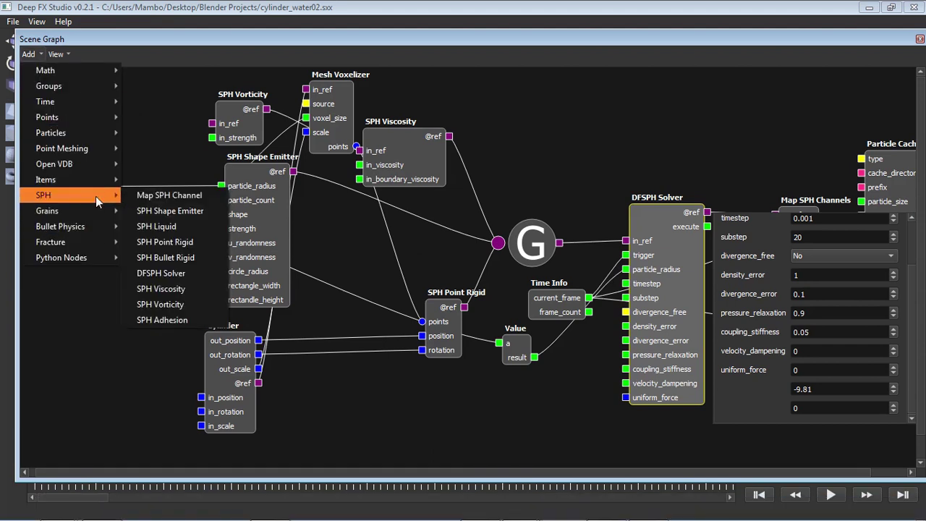
left_click(160, 272)
left_click(478, 289)
left_click_drag(478, 290, 312, 163)
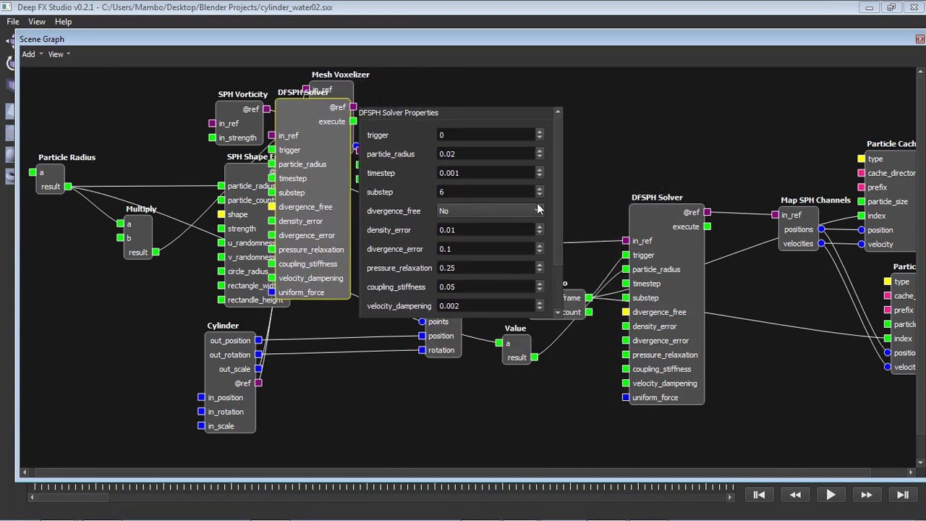
scroll(555, 200, "down", 1)
scroll(543, 213, "up", 1)
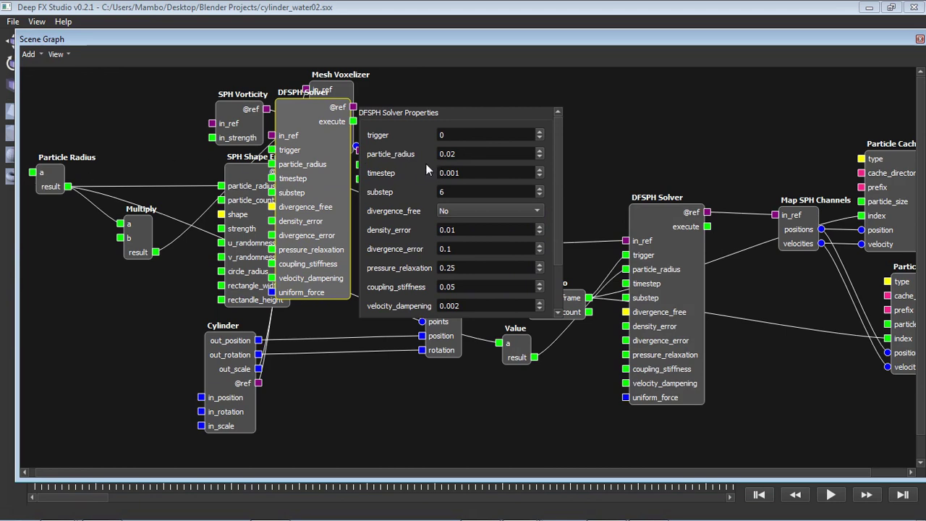
left_click_drag(309, 126, 320, 144)
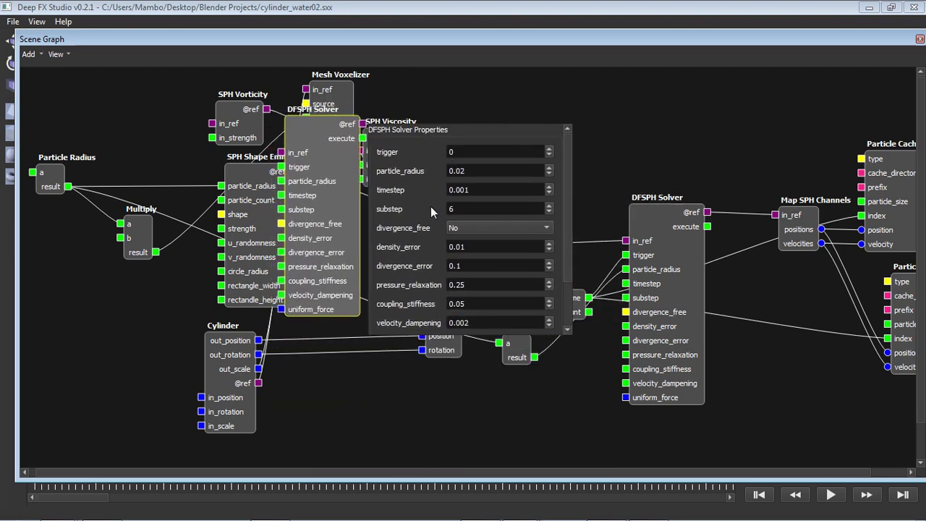
Examine the timestep and substep values in the new DFSPH Solver's properties.
left_click(484, 190)
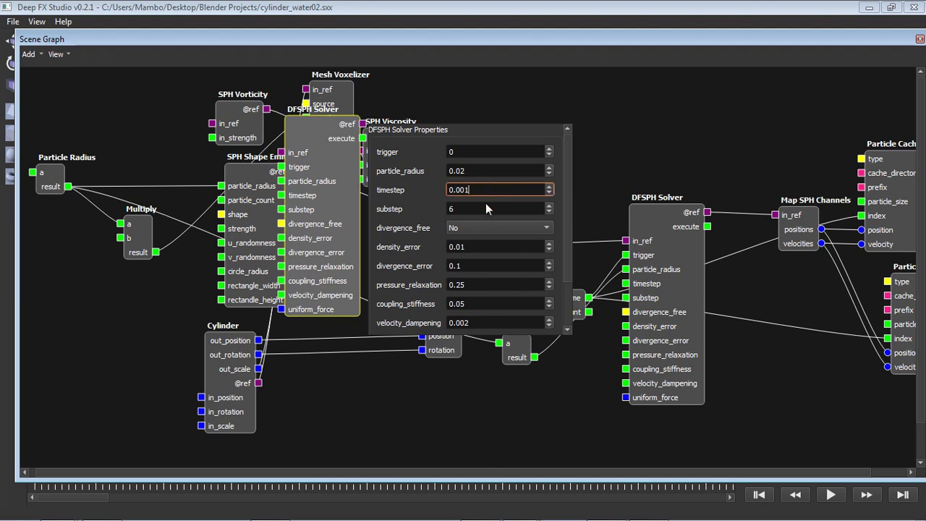
key("Tab")
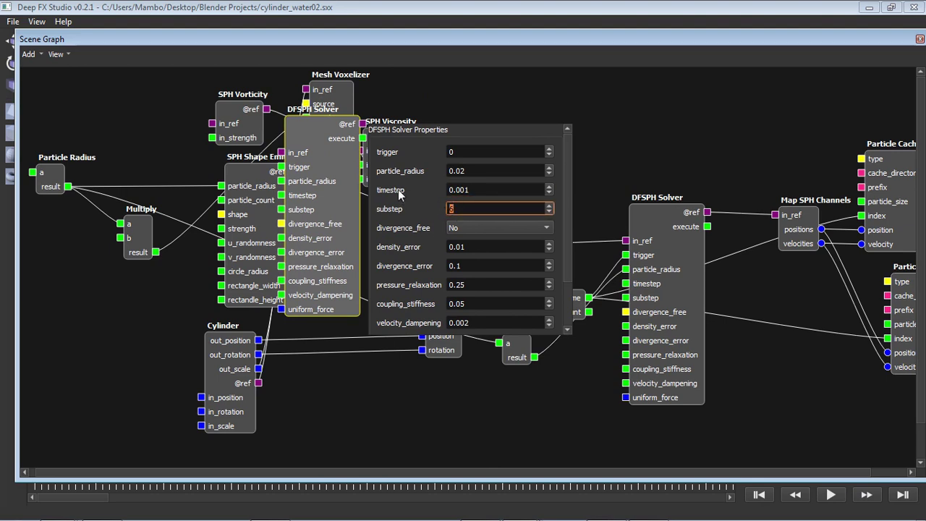
key("Down")
Switch to SMPlayer, play the Editor[21] video at full screen, and minimize the player.
left_click(645, 506)
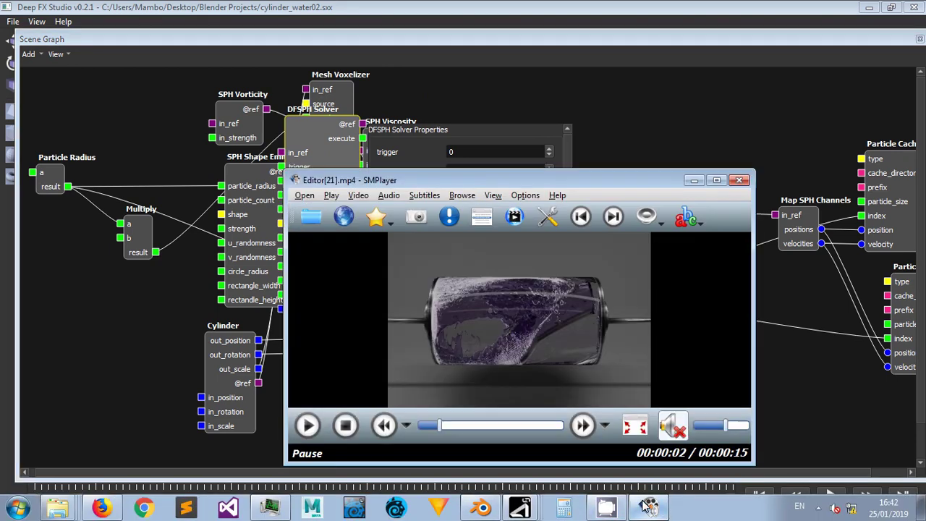
left_click(308, 426)
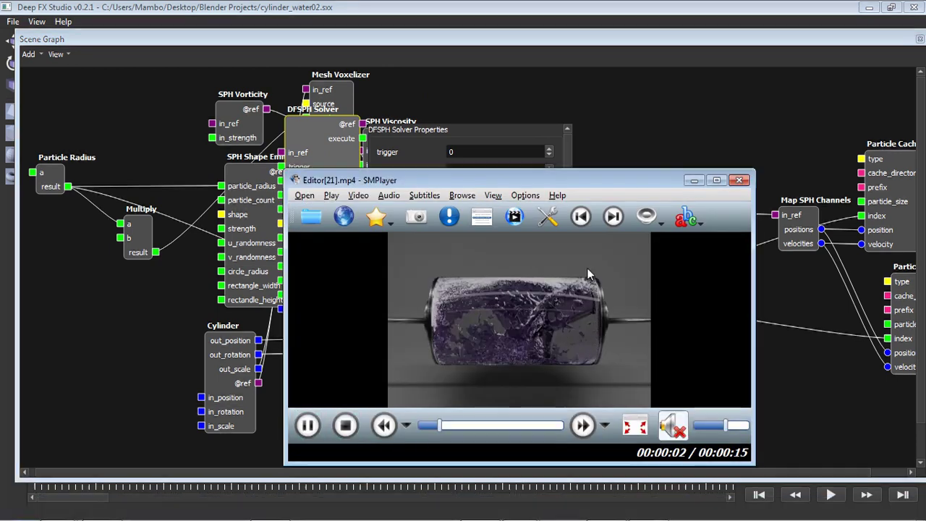
double_click(510, 347)
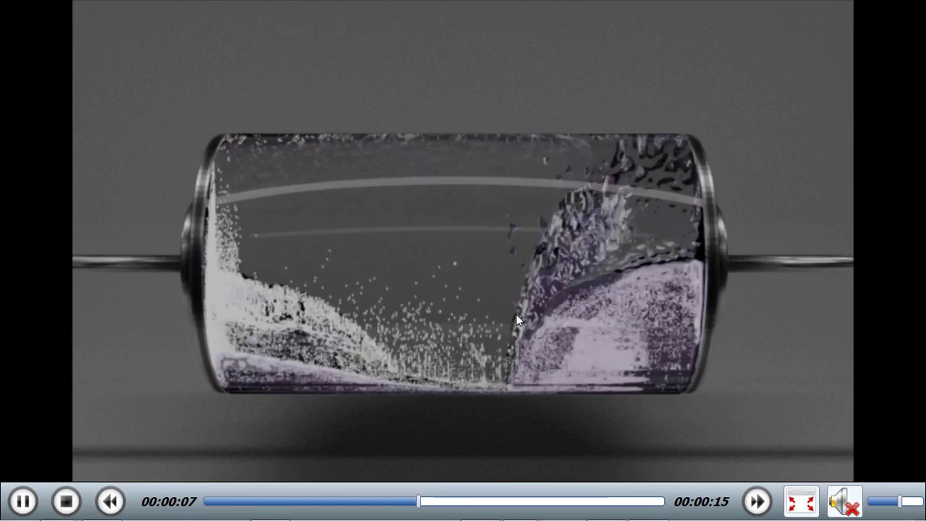
double_click(569, 317)
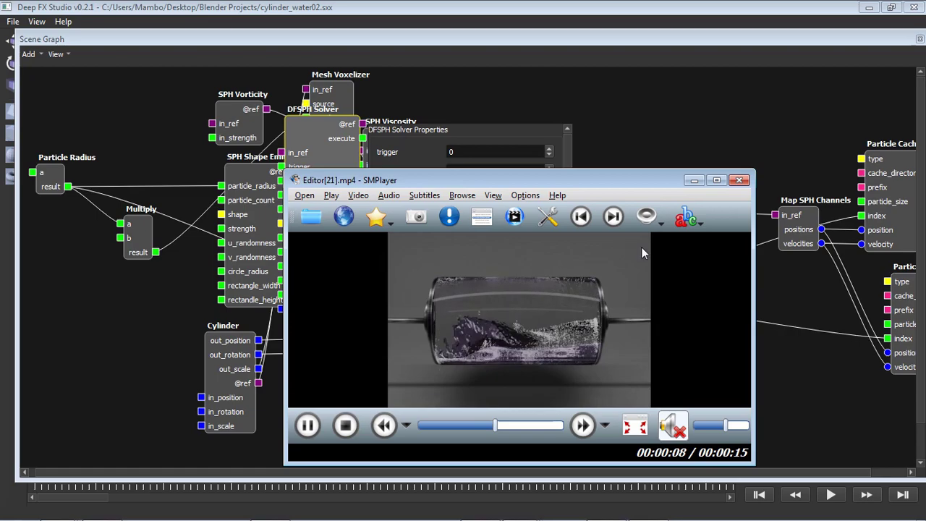
left_click(693, 180)
Check the new DFSPH Solver's timestep and try to set its density_error to 0.00001.
double_click(457, 189)
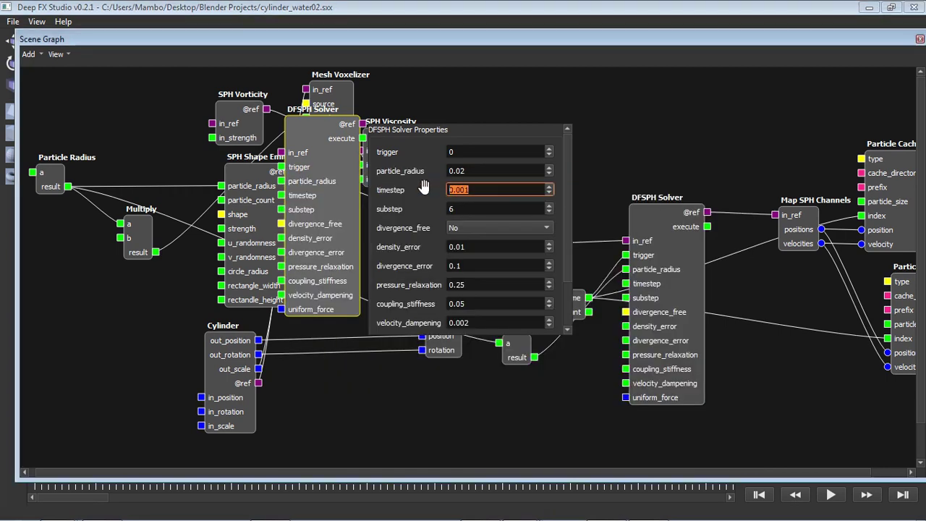
left_click(521, 233)
left_click(521, 233)
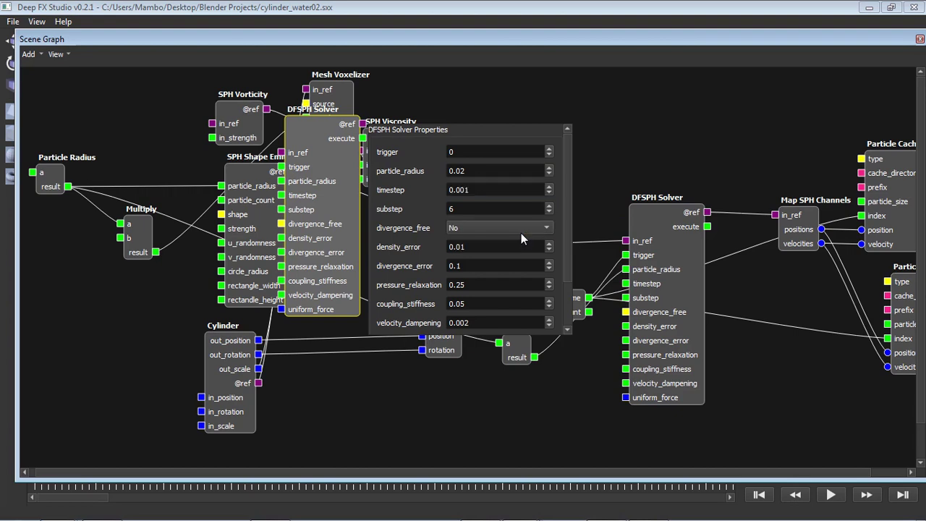
left_click(522, 247)
left_click_drag(510, 246, 453, 247)
type("0.00001")
Examine density_error and divergence_error in the properties of the original DFSPH Solver connected to Map SPH Channels.
left_click(696, 280)
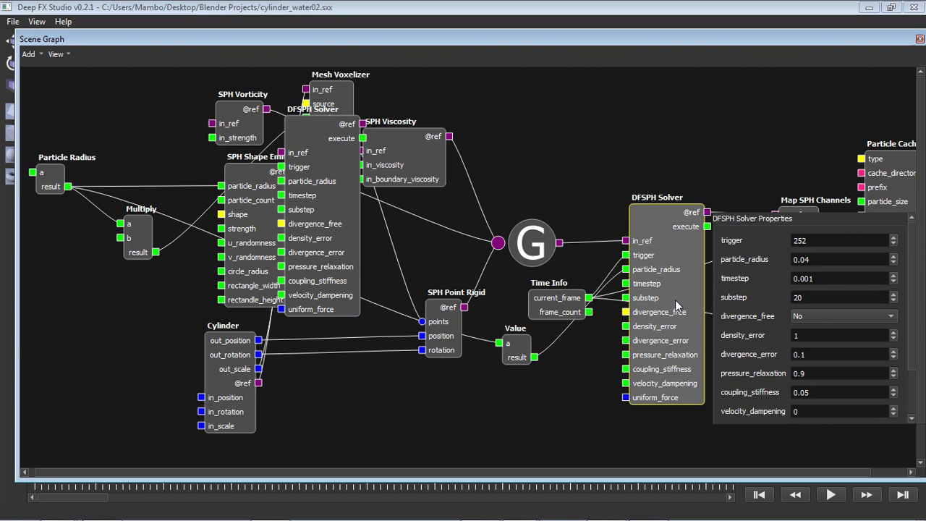
left_click(842, 354)
double_click(832, 336)
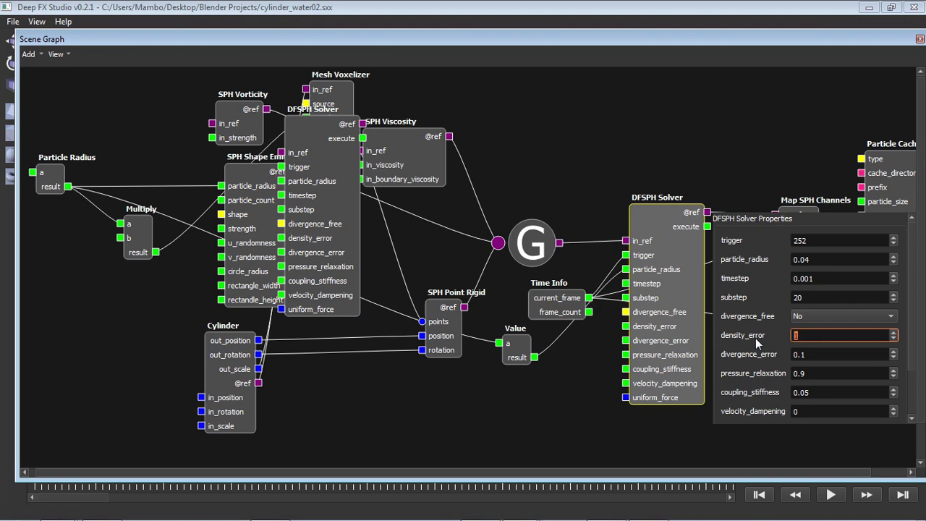
left_click(809, 335)
Move the new DFSPH Solver node below SPH Viscosity, between the Cylinder and SPH Point Rigid nodes.
left_click(293, 214)
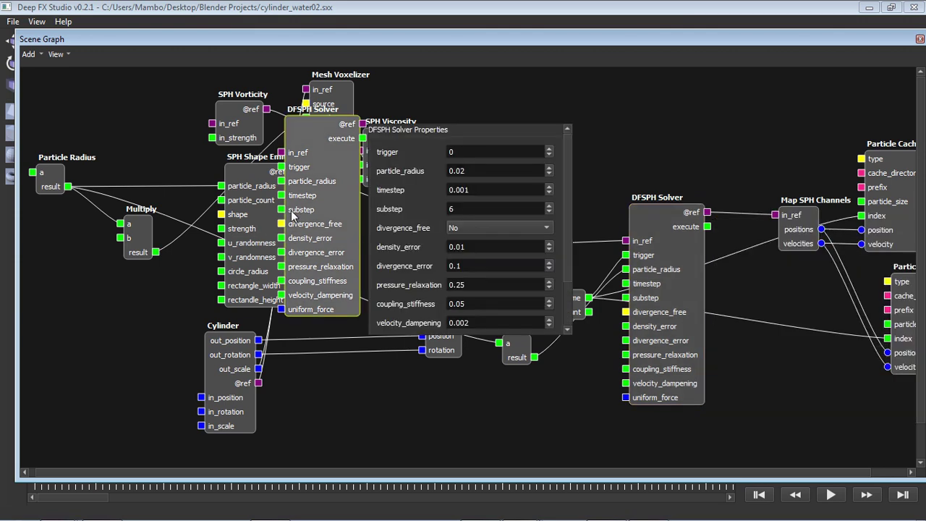
left_click_drag(296, 215, 328, 229)
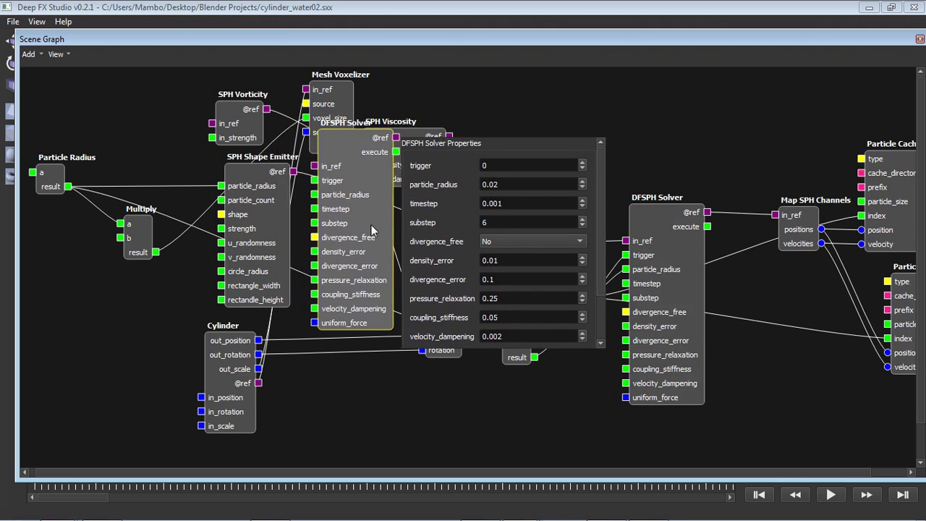
left_click(497, 263)
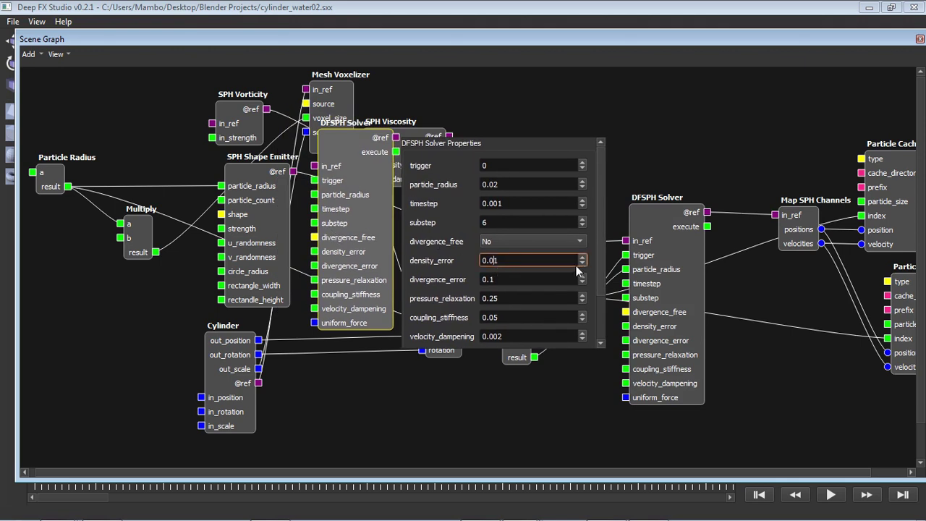
left_click_drag(366, 227, 353, 297)
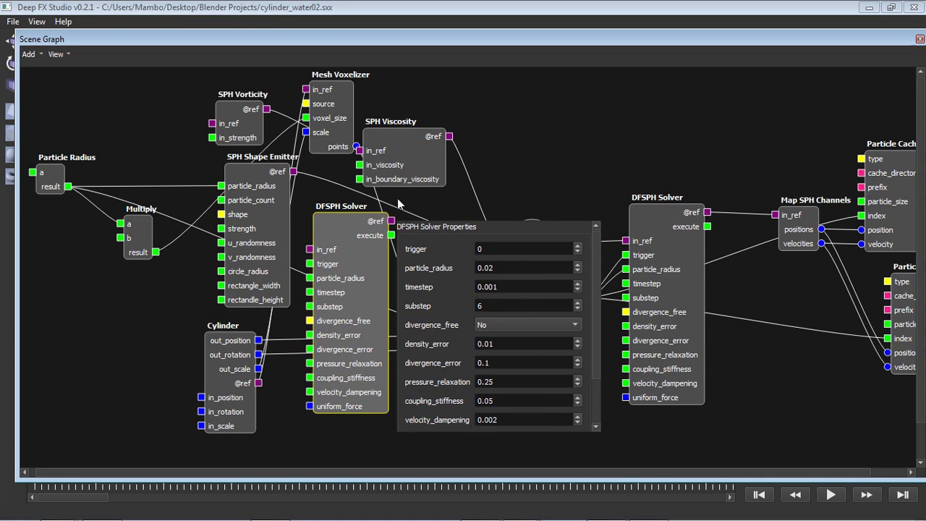
Examine the new DFSPH Solver's density_error and divergence_error values digit by digit.
left_click(509, 345)
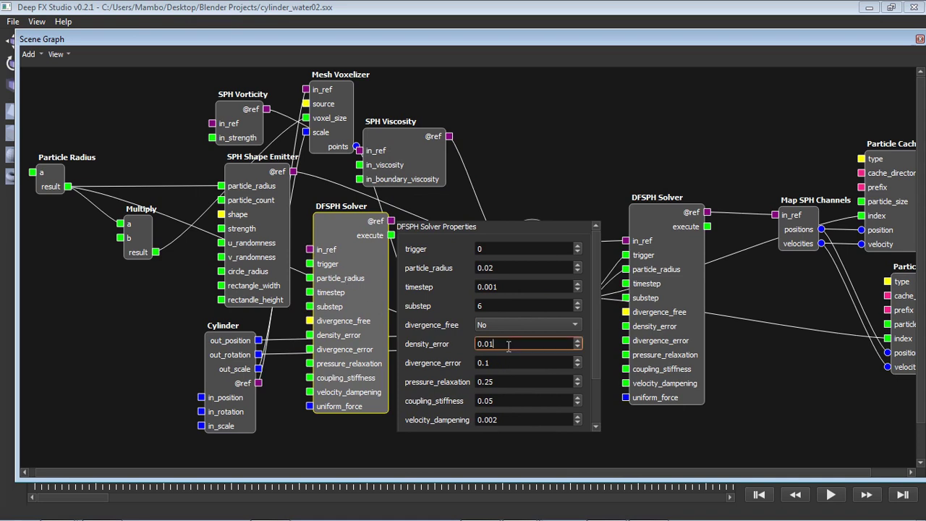
left_click_drag(498, 344, 474, 344)
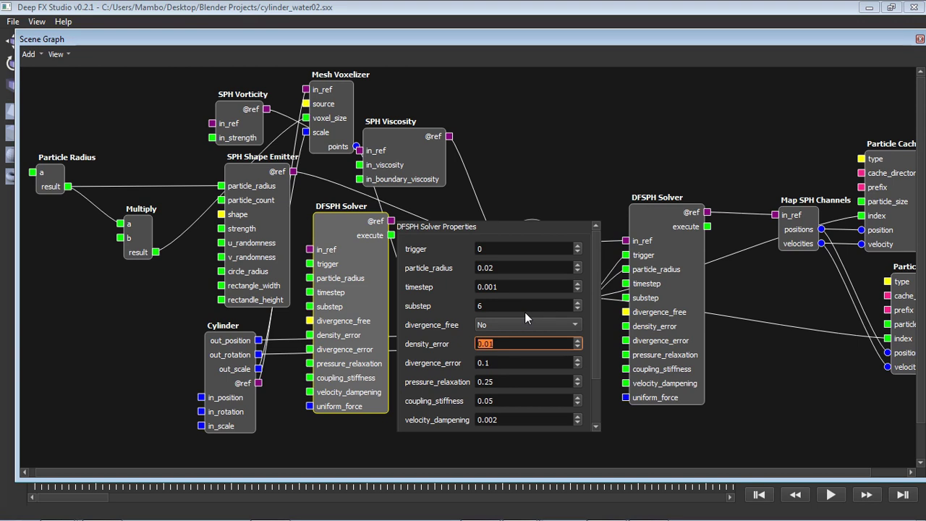
left_click(517, 363)
left_click_drag(511, 363, 481, 363)
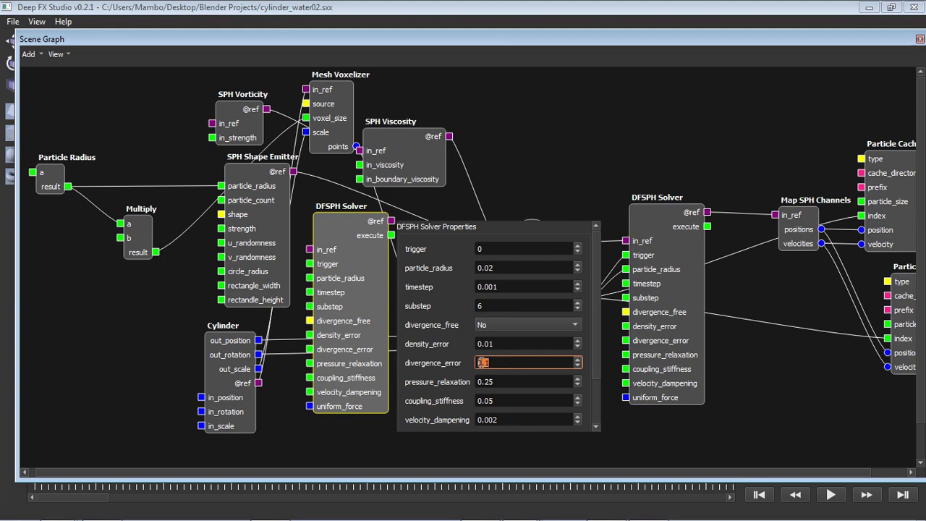
left_click(546, 339)
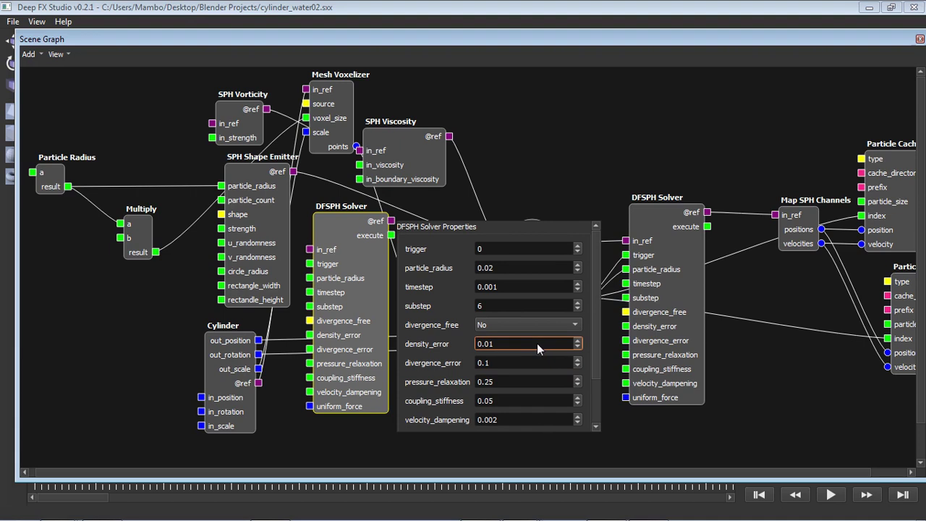
left_click_drag(498, 343, 466, 343)
left_click(496, 344)
key("Left")
key("Left")
key("Left")
key("Left")
key("shift+Right")
left_click_drag(505, 342, 474, 343)
Compare pressure_relaxation and the remaining properties of the new DFSPH Solver with those of the original solver.
left_click_drag(594, 333, 595, 370)
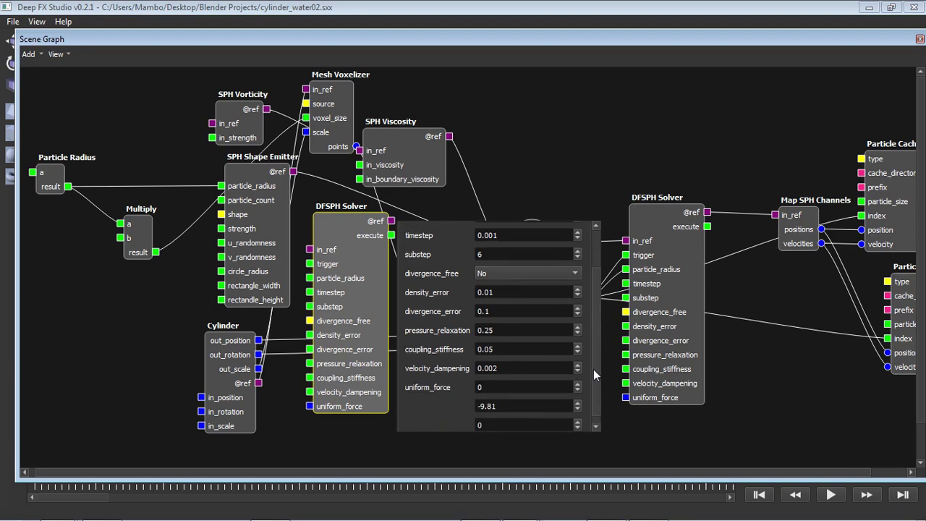
left_click(507, 332)
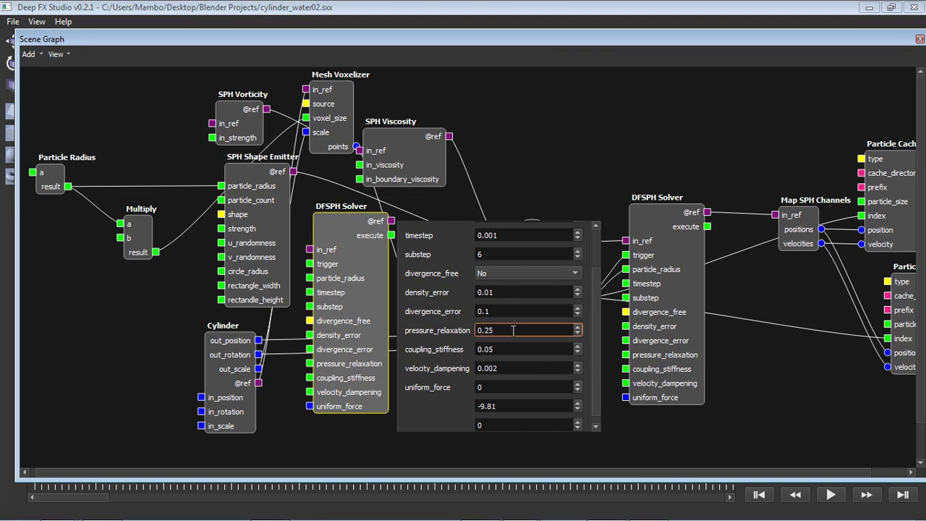
left_click(632, 307)
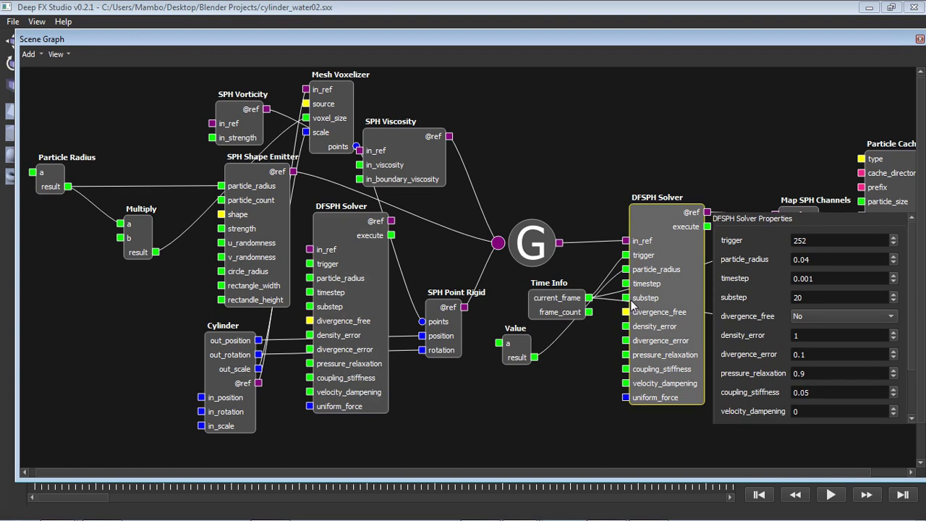
scroll(914, 328, "down", 1)
scroll(914, 333, "down", 1)
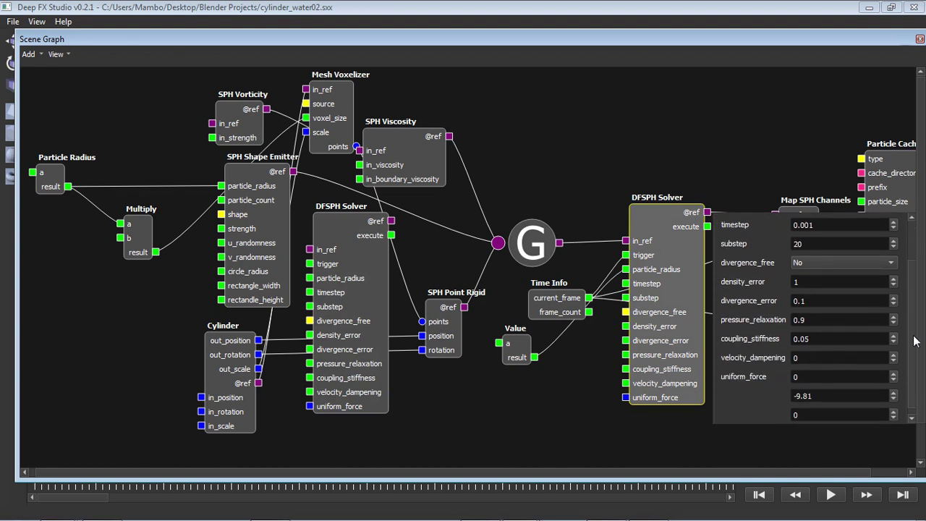
scroll(914, 341, "up", 1)
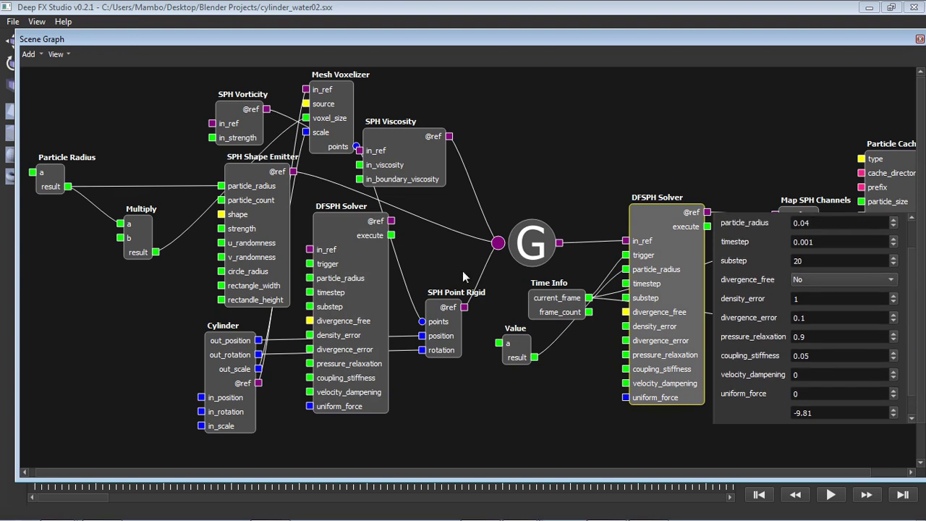
Reopen the new DFSPH Solver's properties and examine its pressure_relaxation and density_error values.
left_click(366, 264)
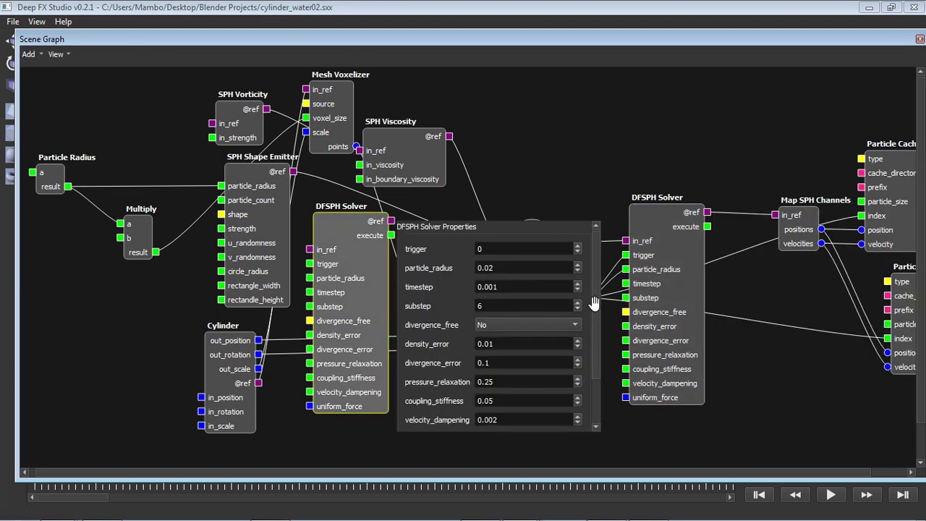
scroll(593, 303, "down", 3)
left_click_drag(537, 324, 465, 323)
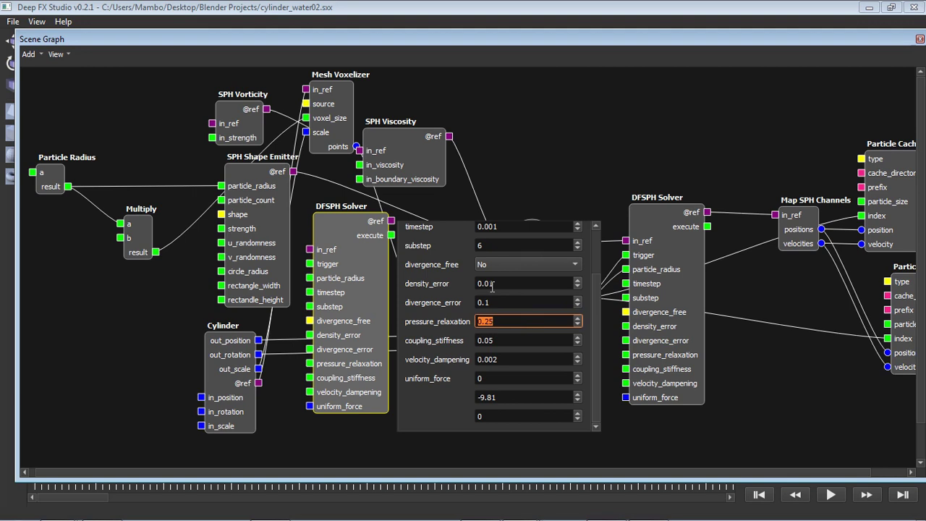
left_click(496, 323)
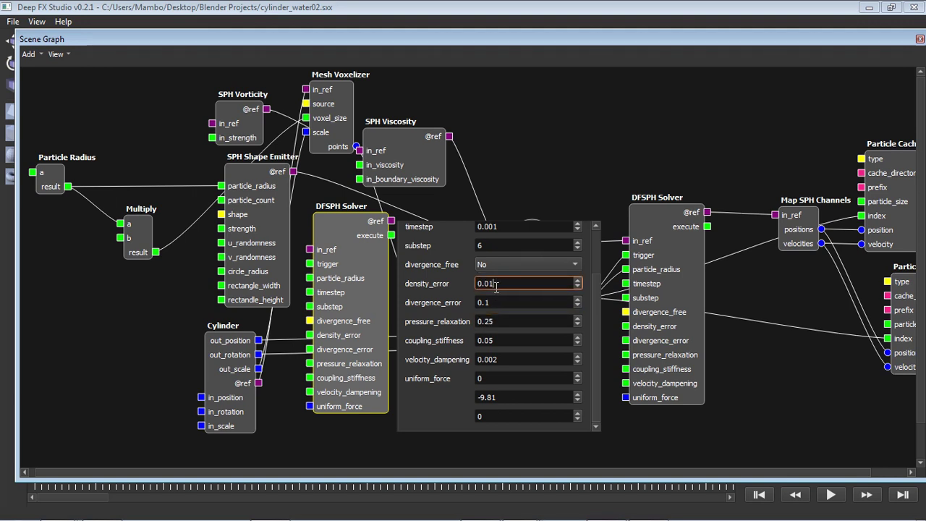
Examine the original DFSPH Solver's density_error, pressure_relaxation, coupling_stiffness and velocity_dampening values.
left_click(650, 309)
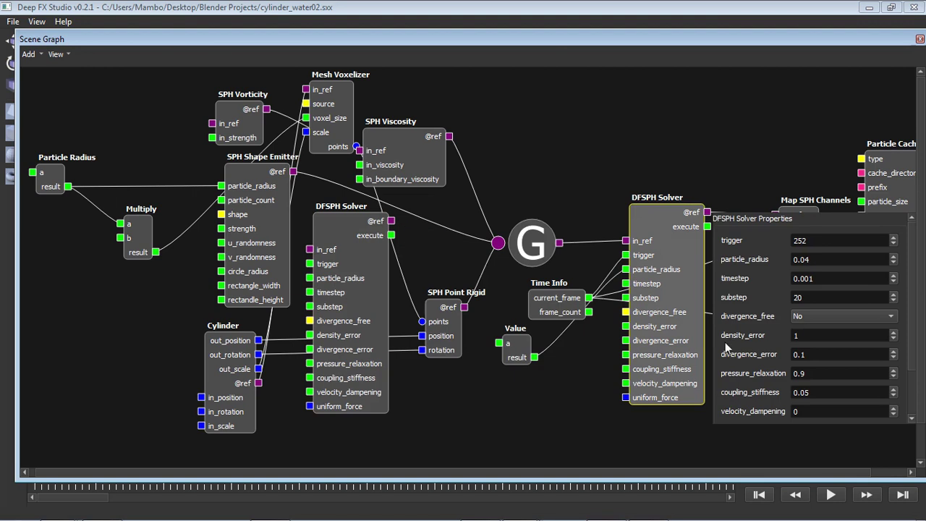
left_click(794, 335)
type("1")
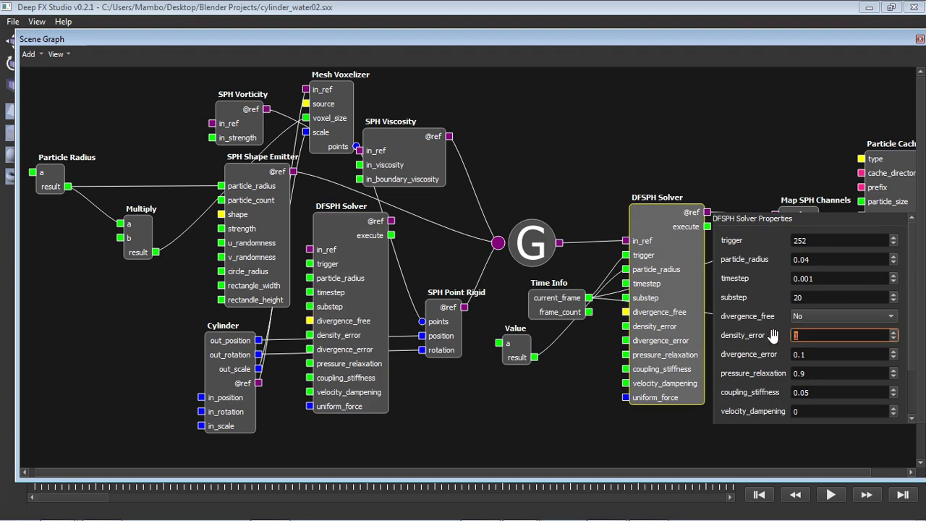
left_click(825, 373)
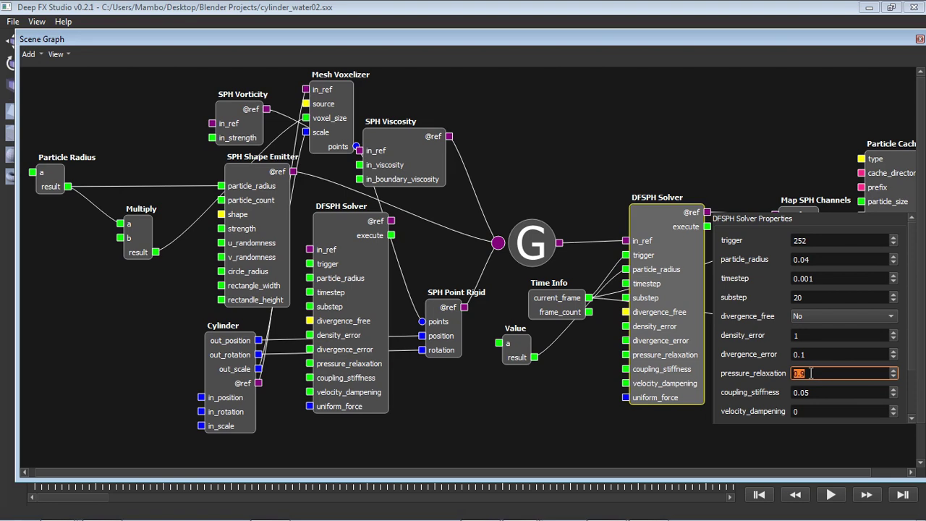
left_click(911, 364)
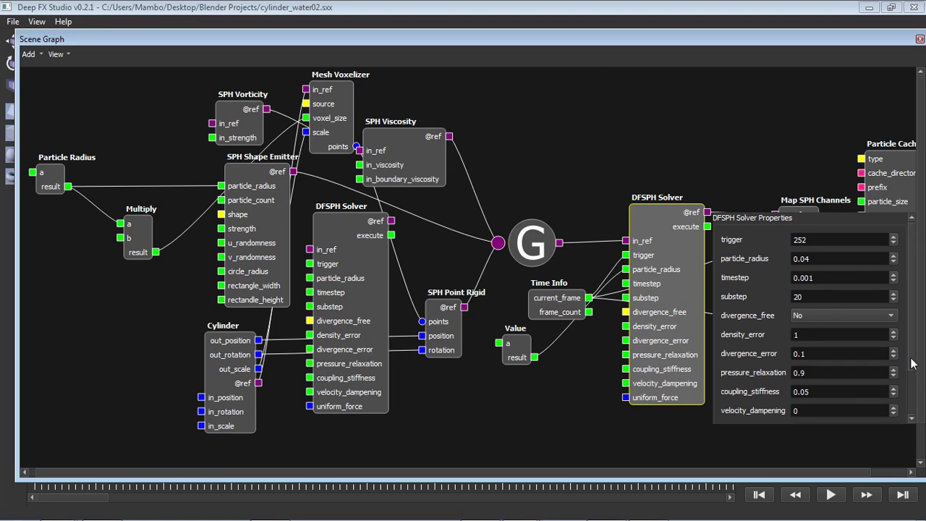
scroll(911, 364, "down", 2)
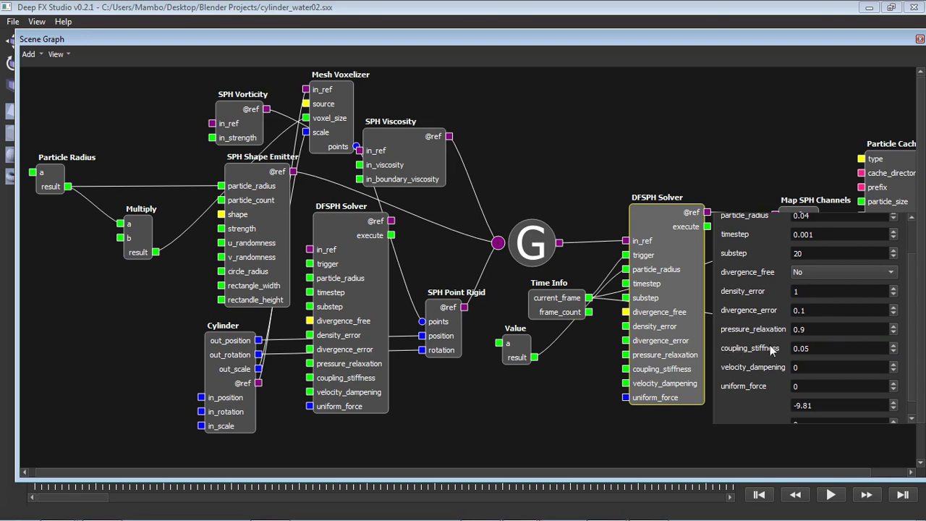
mouse_move(658, 241)
left_mouse_down()
mouse_move(668, 207)
mouse_move(668, 244)
left_mouse_up()
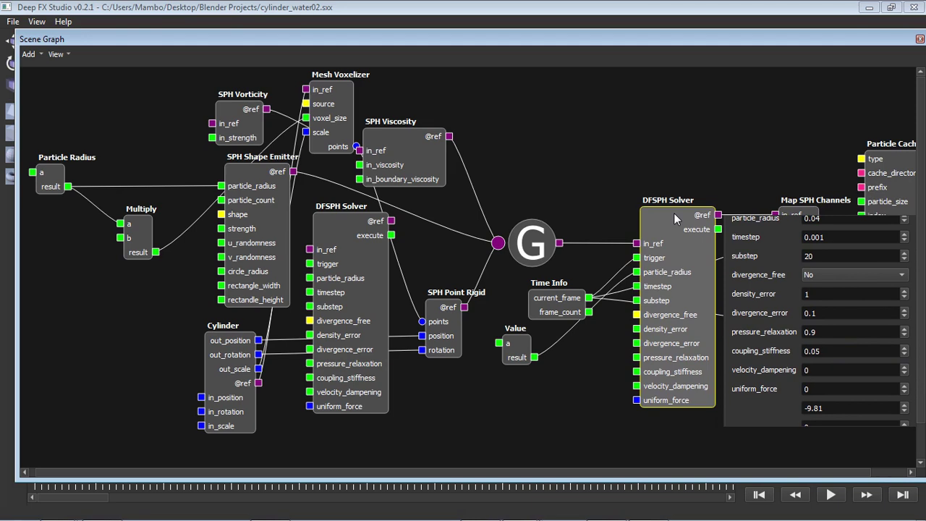
Add a Bullet Solver node to the scene graph and place it above the G group node.
left_click(39, 54)
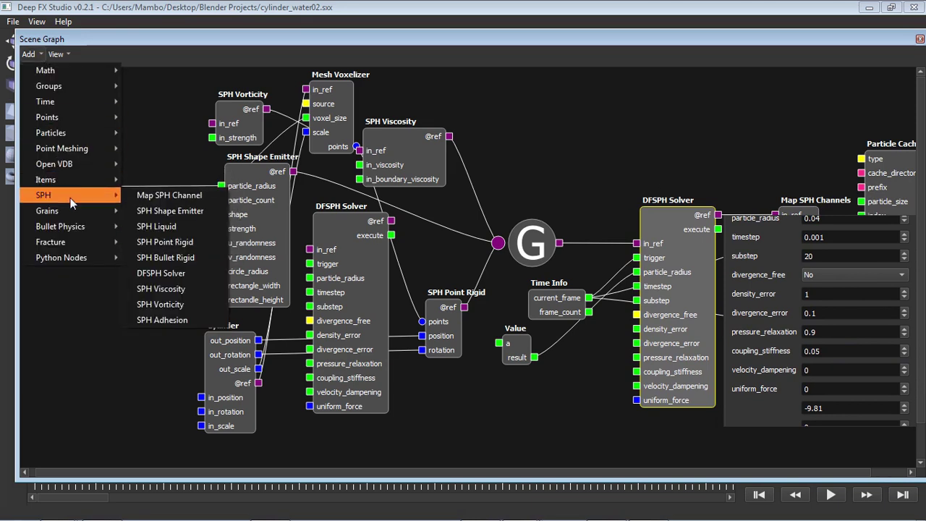
mouse_move(73, 226)
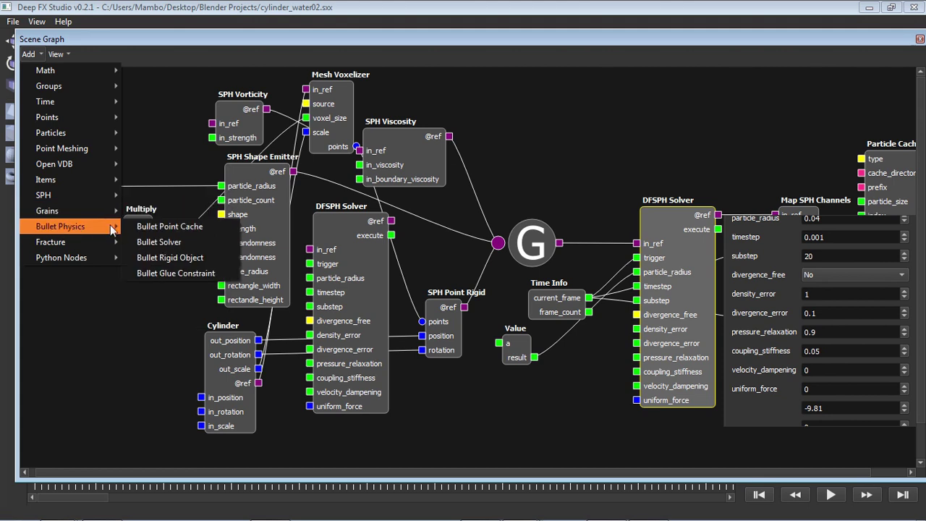
left_click(156, 246)
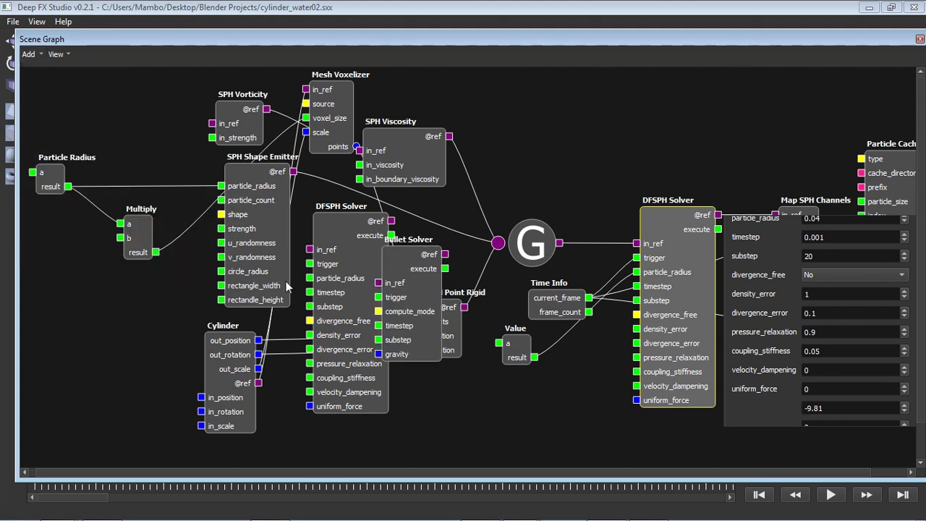
left_click_drag(471, 360, 506, 137)
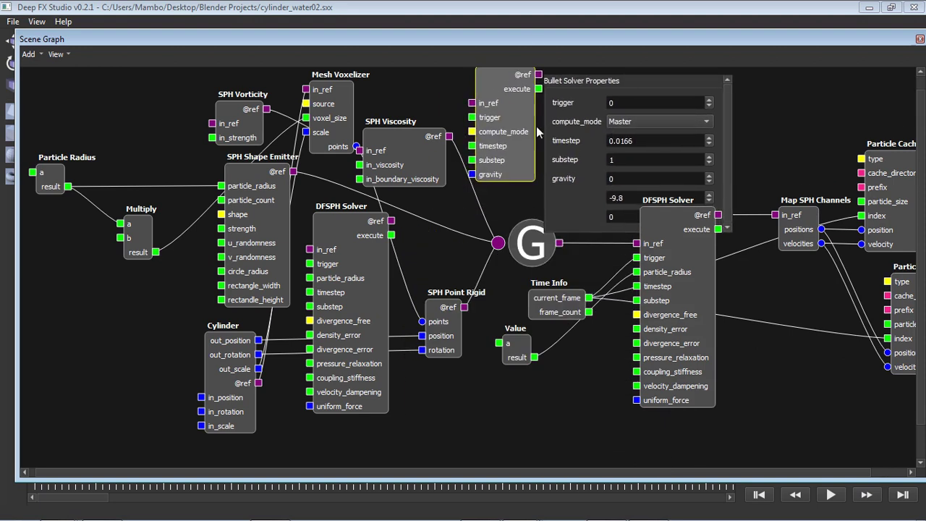
Check the Bullet Solver's compute_mode and timestep, and try other positions for it around the G group node.
left_click(626, 122)
left_click(626, 135)
left_click_drag(510, 109, 488, 349)
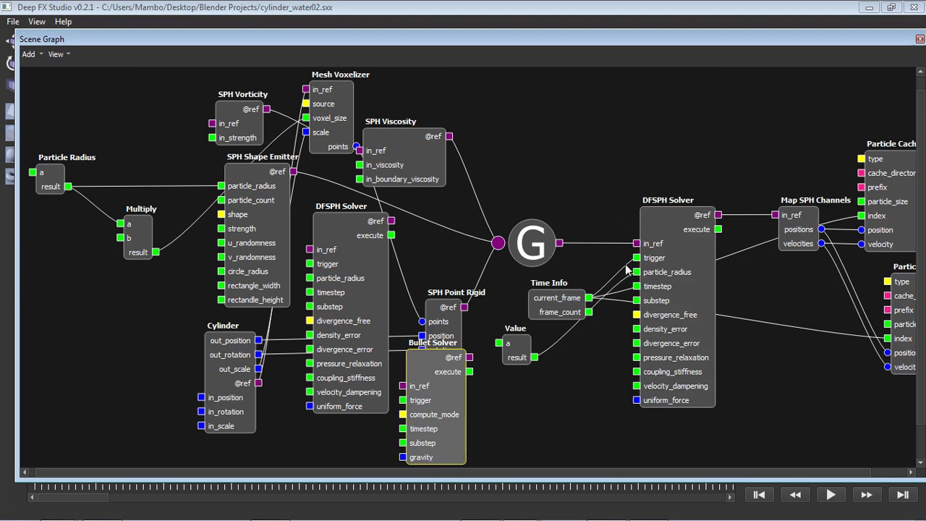
left_click_drag(447, 361, 564, 144)
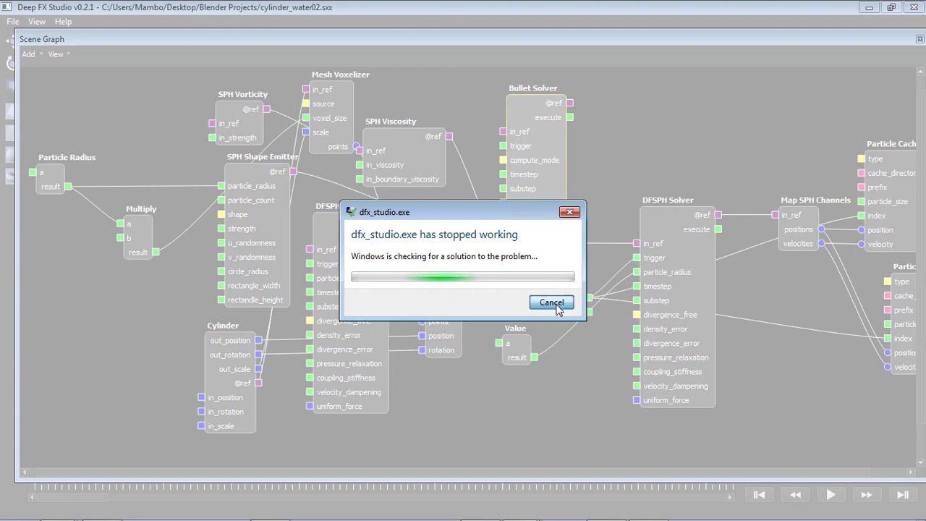
Dismiss the crash dialog, minimize the sphere scene's window and launch a new Deep FX Studio instance.
left_click(554, 303)
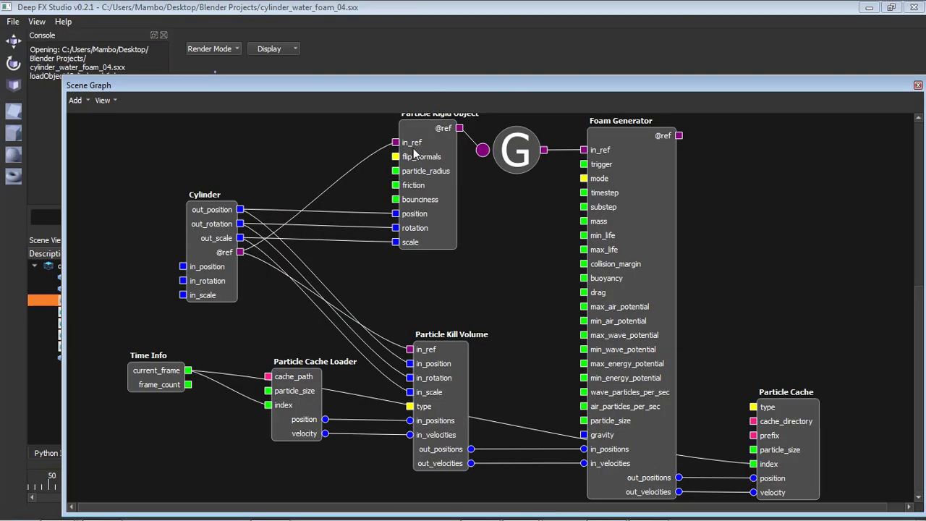
mouse_move(521, 508)
left_click(521, 460)
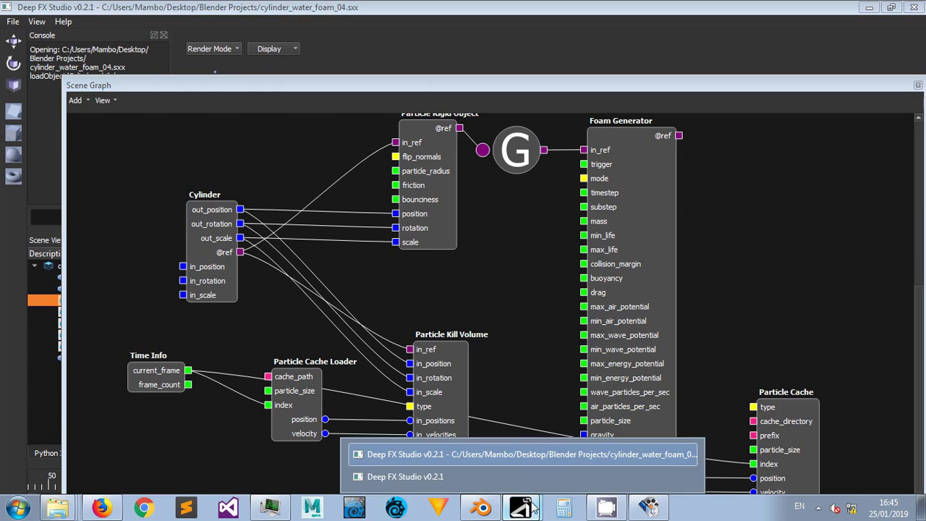
left_click(526, 480)
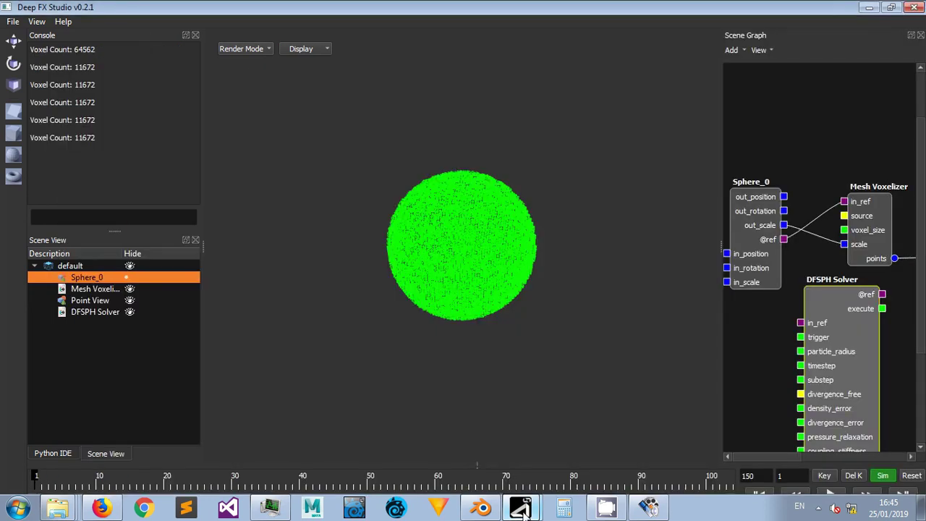
left_click(862, 10)
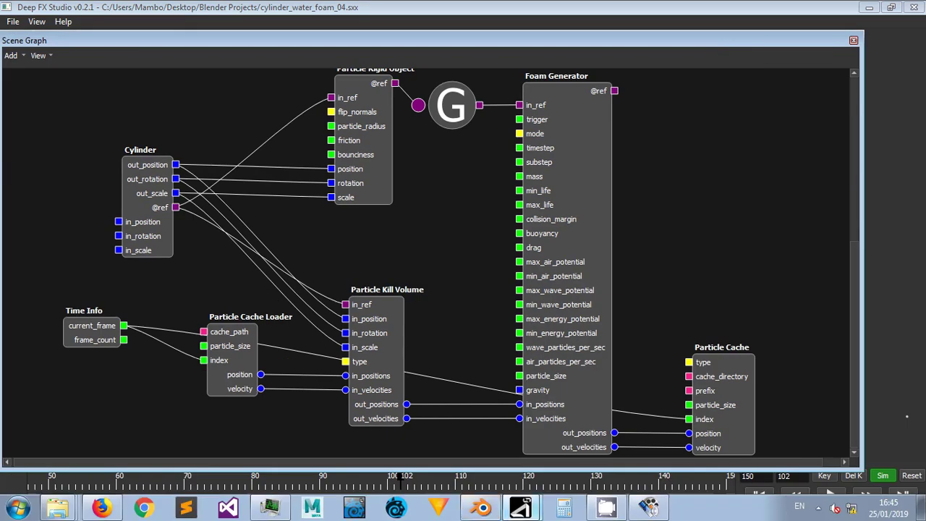
right_click(521, 508)
left_click(520, 454)
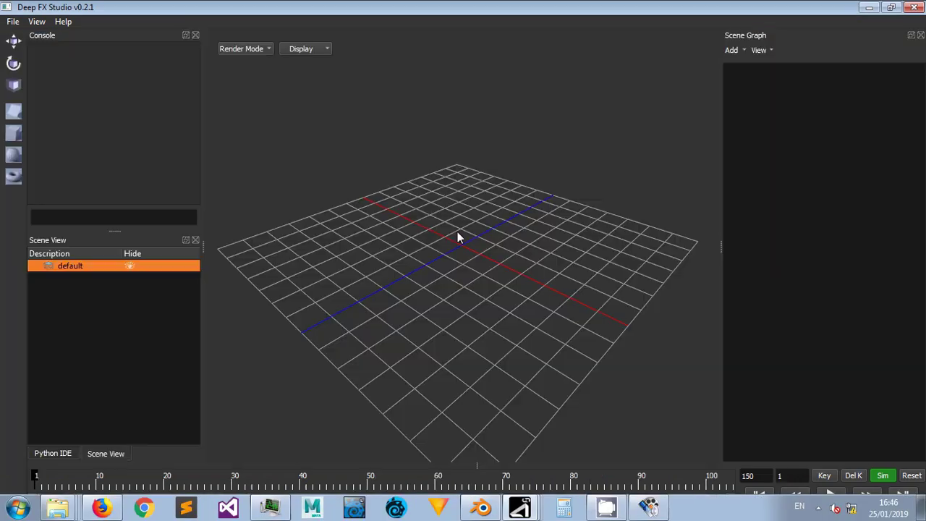
Open the cylinder_water02 scene from the Blender Projects folder.
left_click(13, 22)
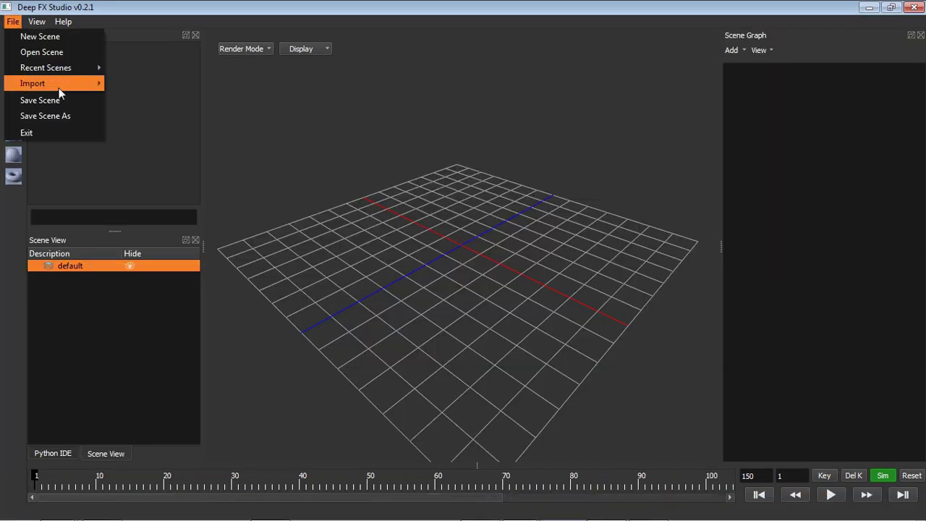
mouse_move(72, 71)
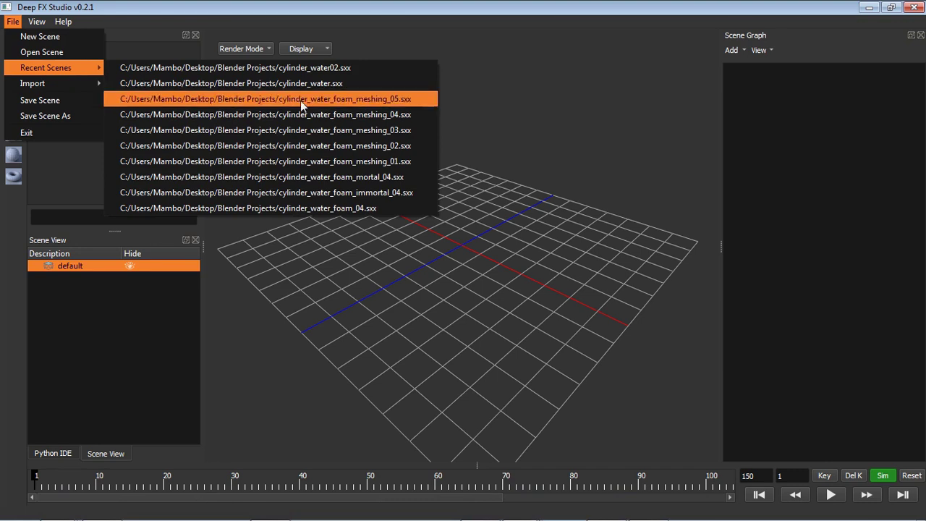
left_click(42, 52)
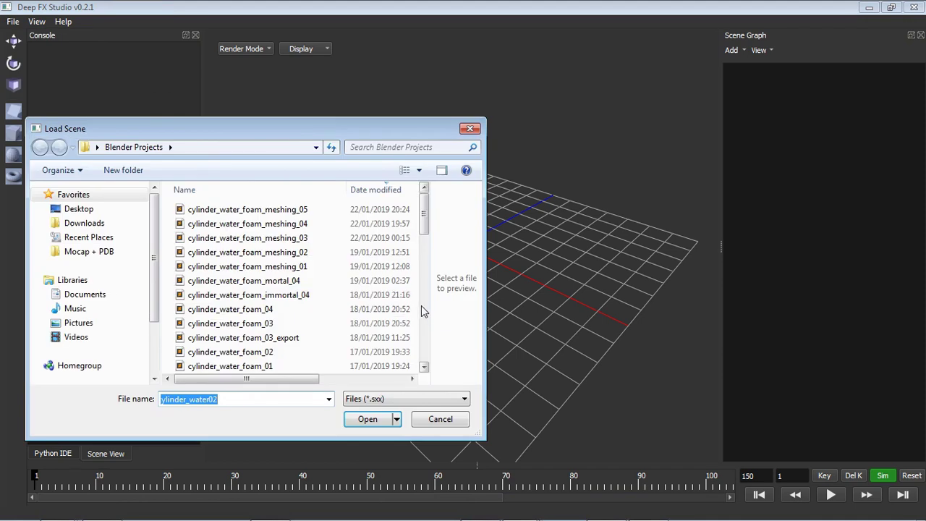
left_click_drag(424, 214, 425, 257)
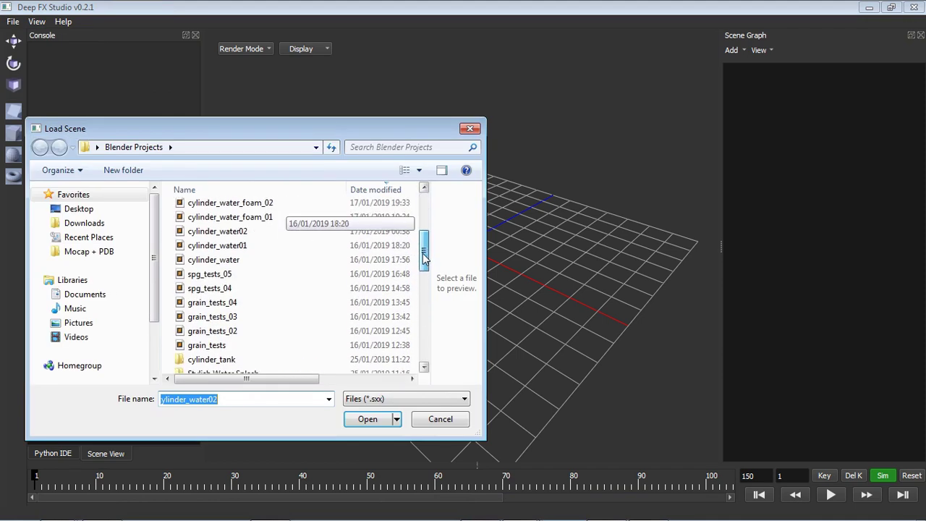
double_click(319, 231)
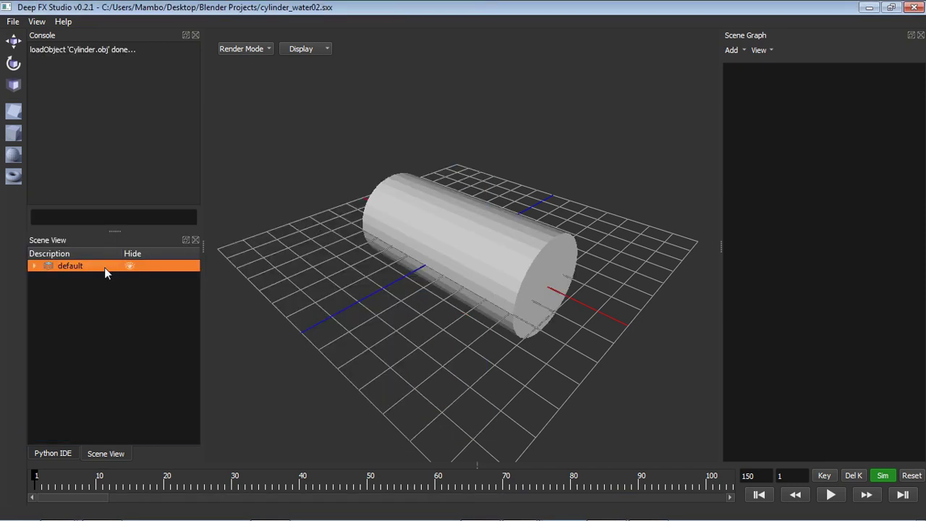
Detach the Scene Graph into a floating window and widen it to cover most of the workspace.
left_click_drag(721, 228, 170, 261)
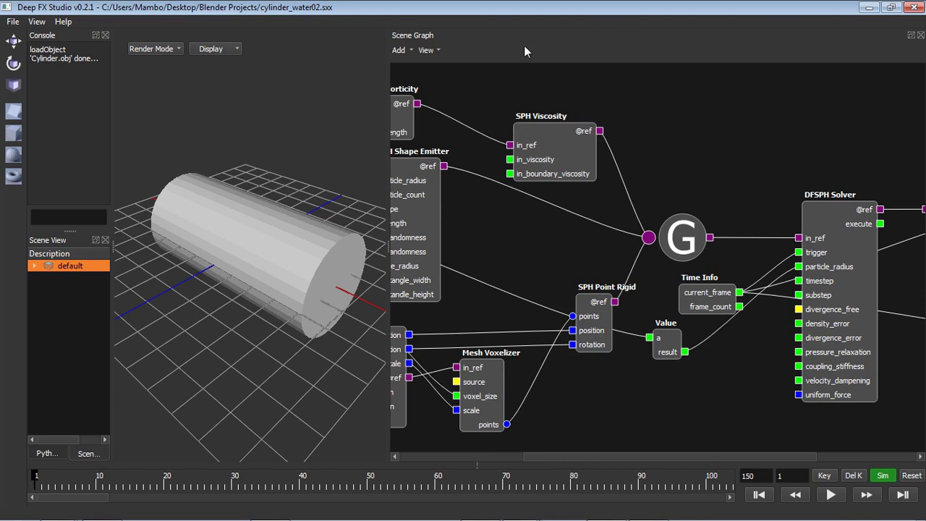
double_click(458, 39)
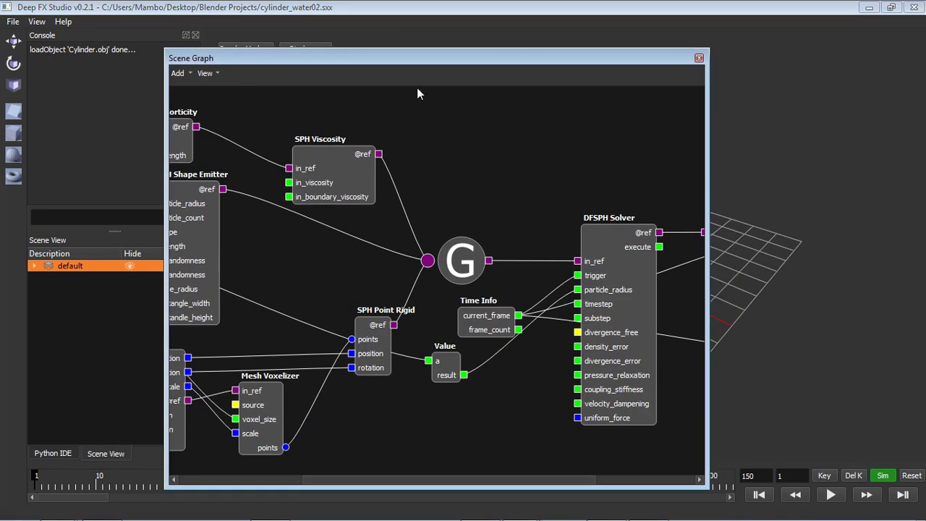
left_click_drag(706, 202, 904, 202)
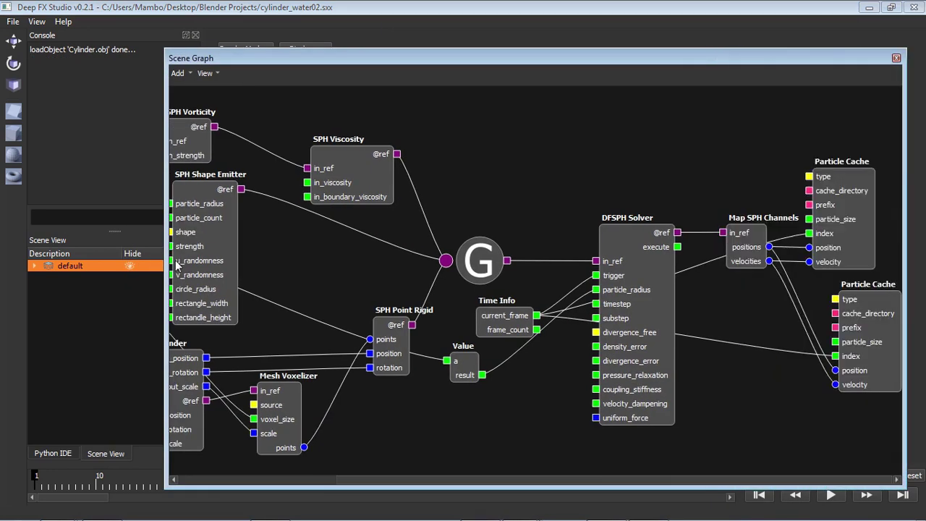
left_click_drag(163, 260, 22, 261)
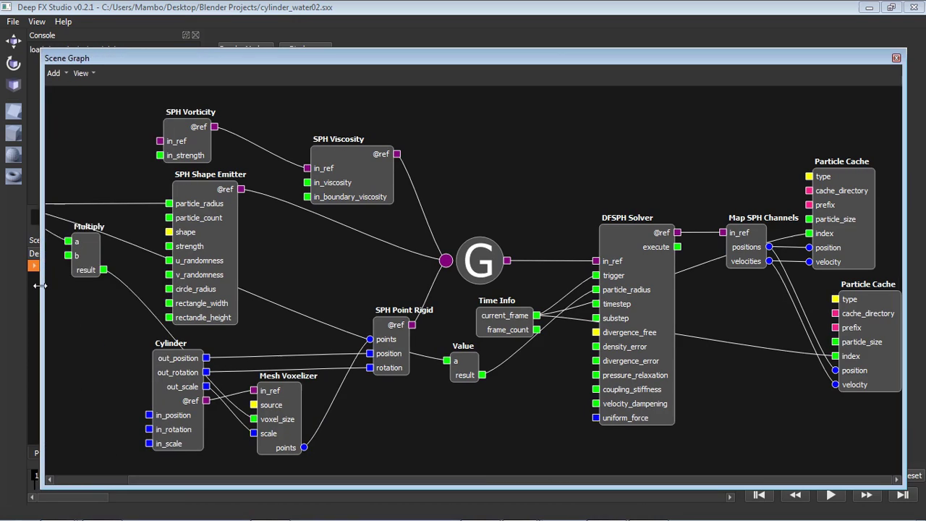
left_click_drag(391, 67, 358, 55)
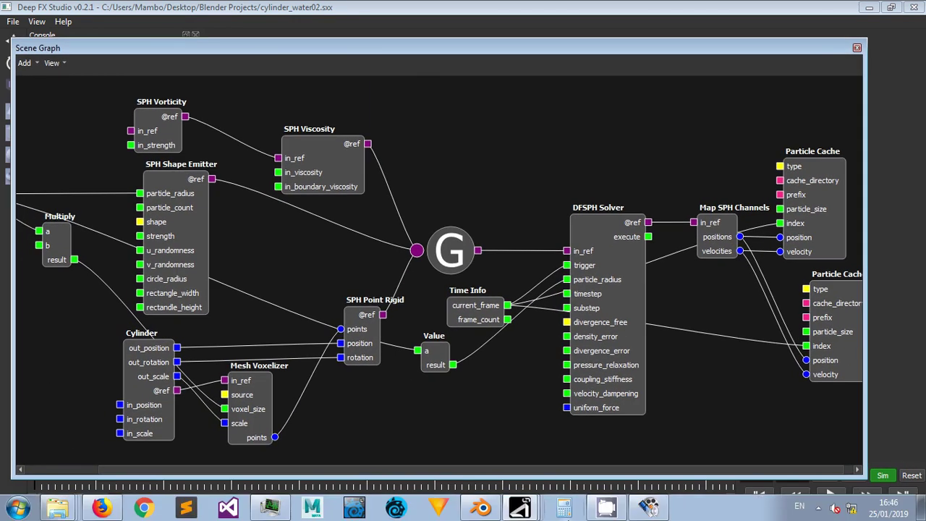
Examine the coupling_stiffness, velocity_dampening and uniform_force values of the reopened scene's DFSPH Solver.
mouse_move(611, 509)
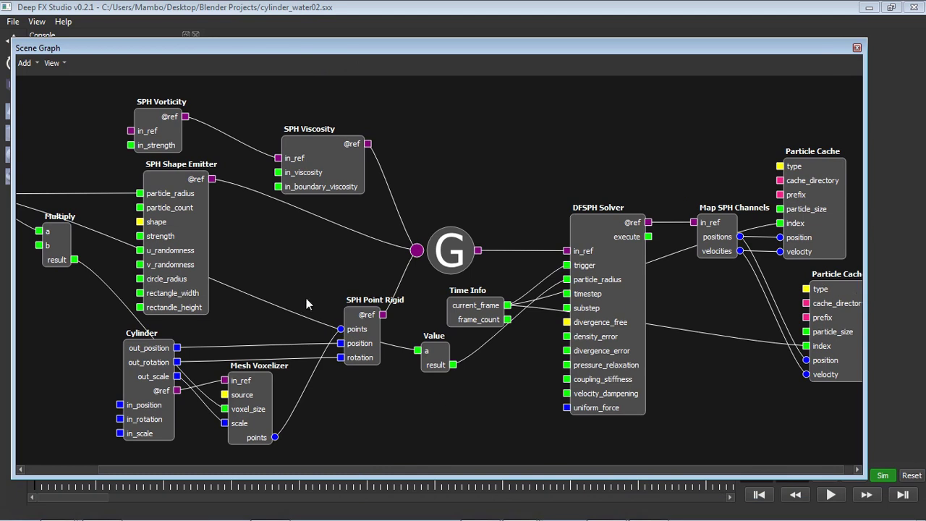
middle_click_drag(307, 260, 246, 272)
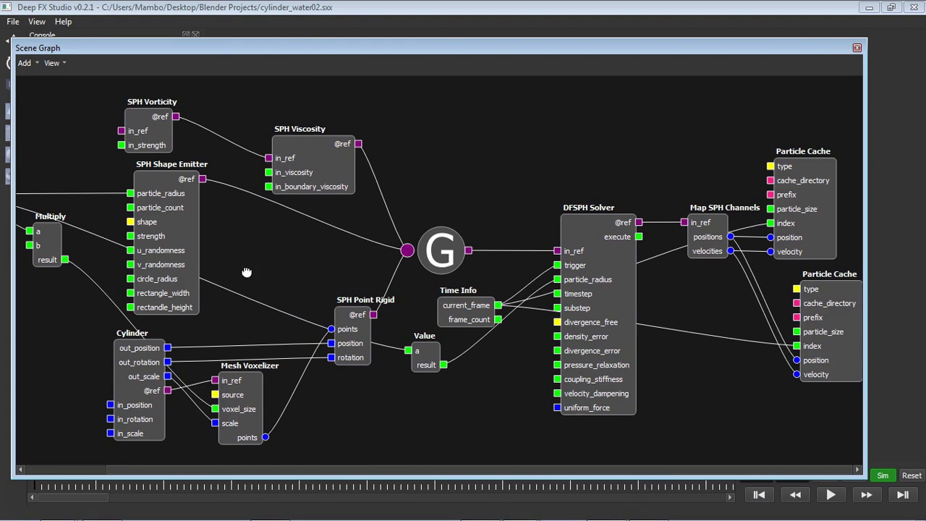
left_click(585, 302)
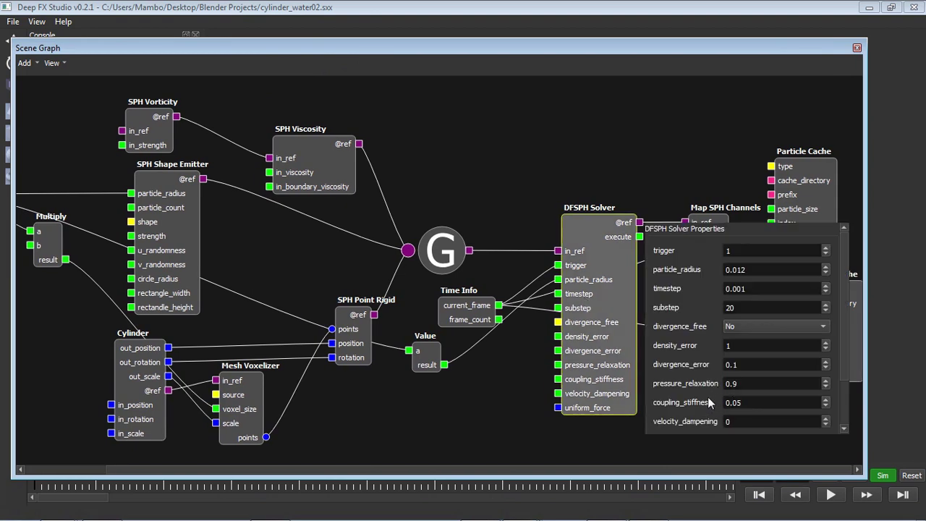
scroll(847, 344, "down", 3)
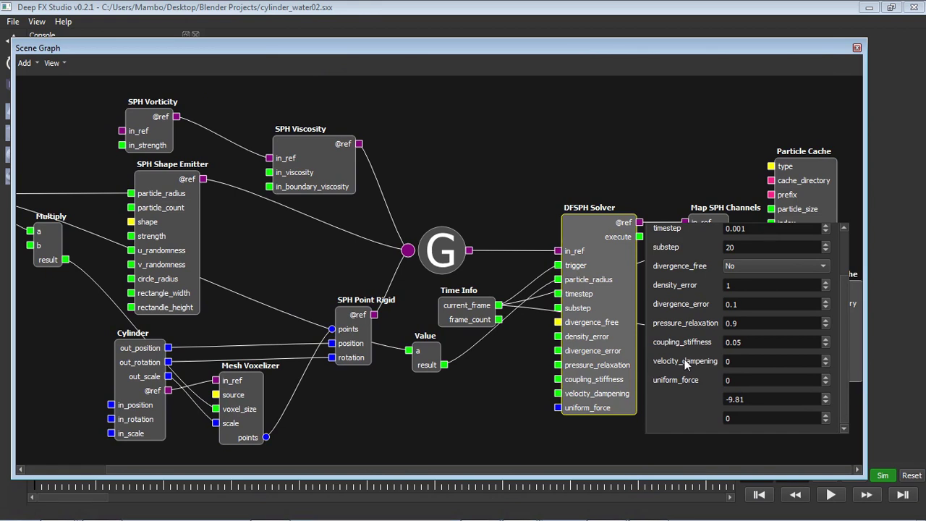
Add a second DFSPH Solver node with default values and place it between SPH Viscosity and the original solver.
left_click(24, 63)
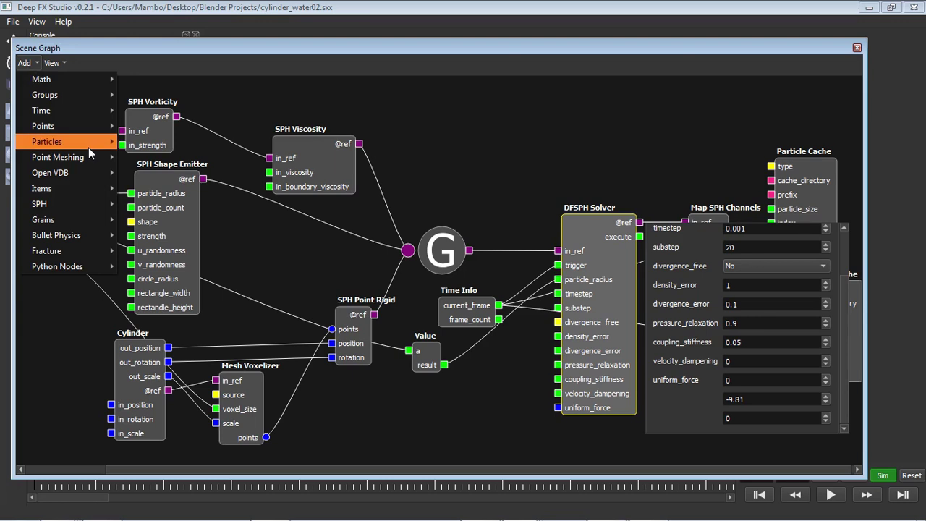
mouse_move(89, 145)
mouse_move(87, 202)
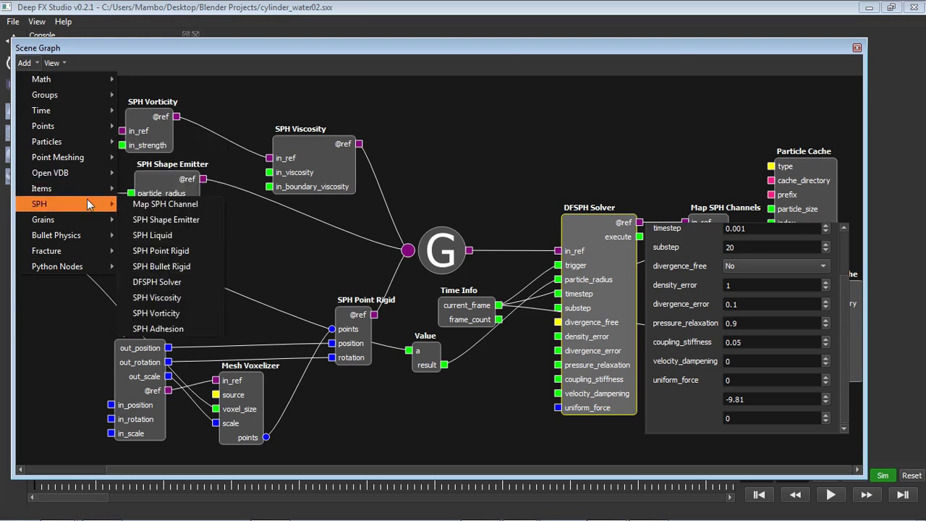
left_click(157, 281)
left_click_drag(230, 305, 480, 189)
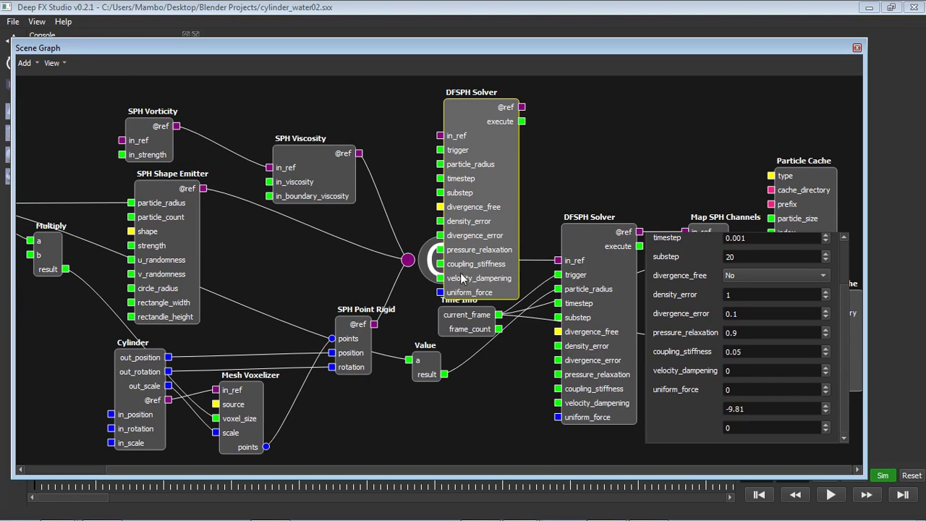
Shift the new DFSPH Solver node over the edge of SPH Viscosity and examine its velocity_dampening value.
left_click_drag(458, 281, 344, 254)
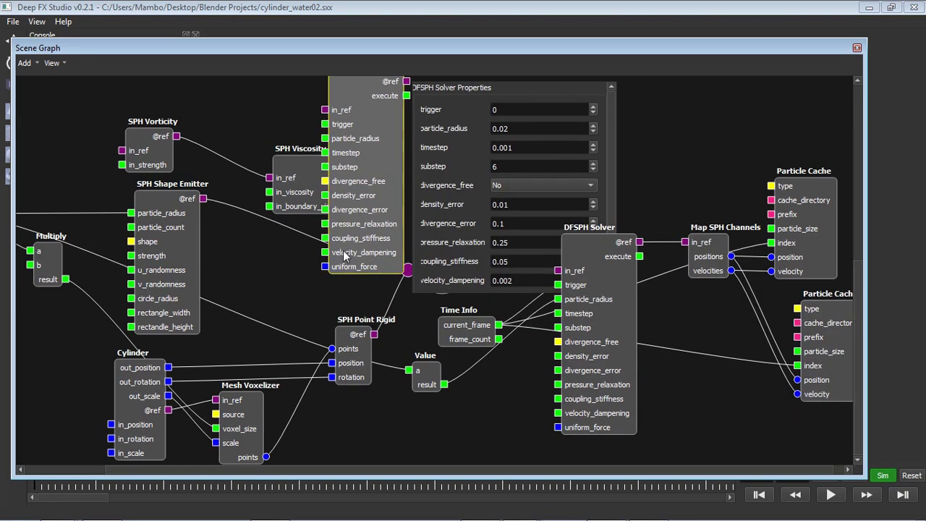
left_click(513, 281)
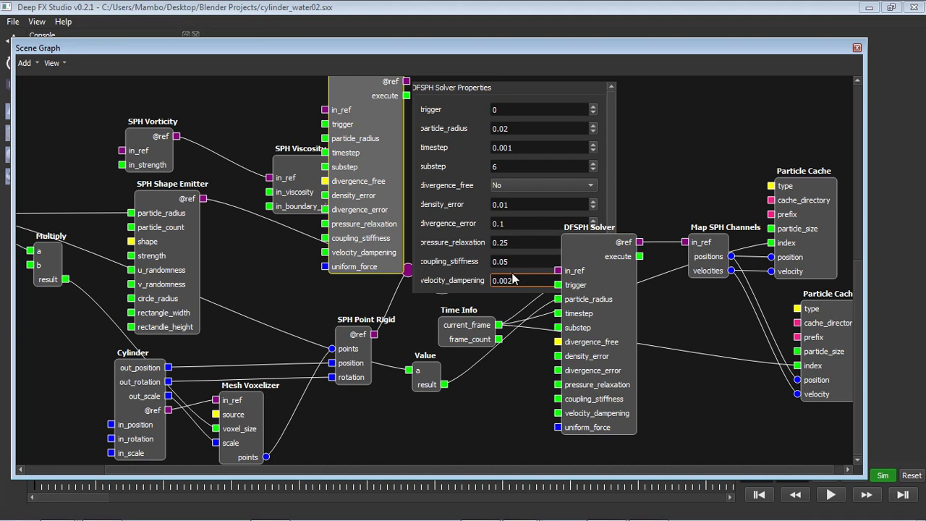
left_click(360, 205)
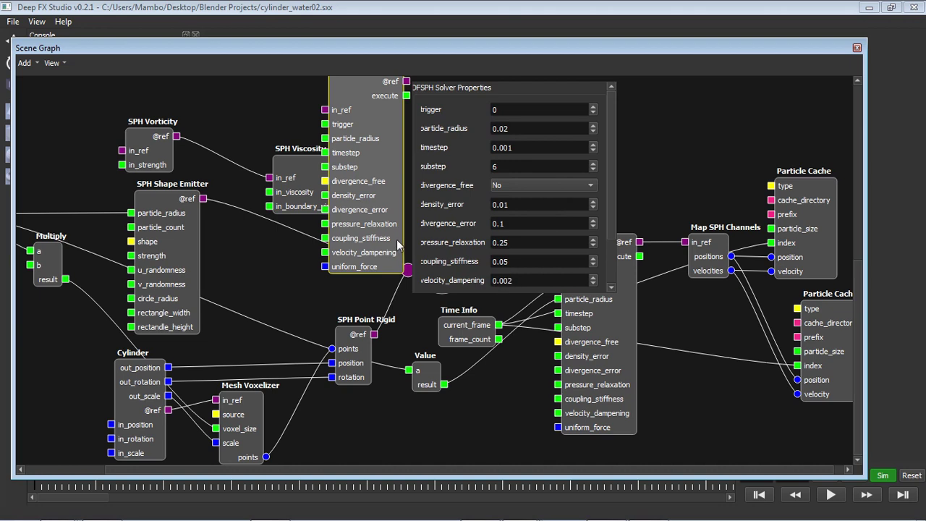
Move the unconnected DFSPH Solver node aside and review the connected DFSPH Solver's properties from trigger to uniform_force.
left_click_drag(353, 212, 422, 248)
left_click_drag(458, 220, 459, 200)
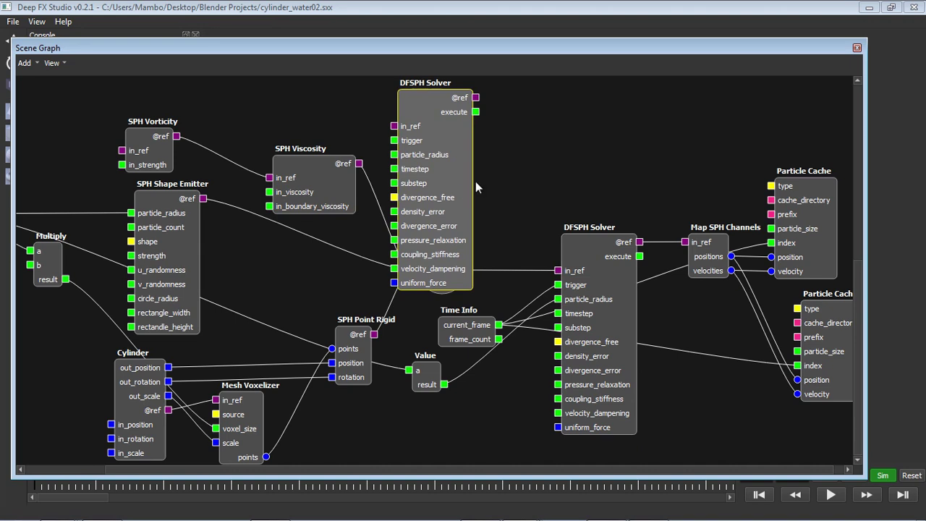
double_click(616, 360)
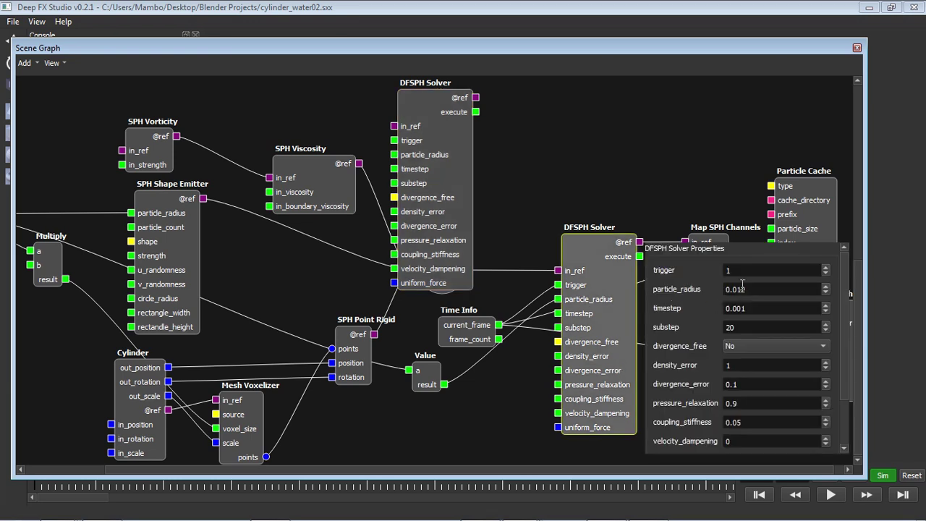
left_click_drag(846, 320, 848, 367)
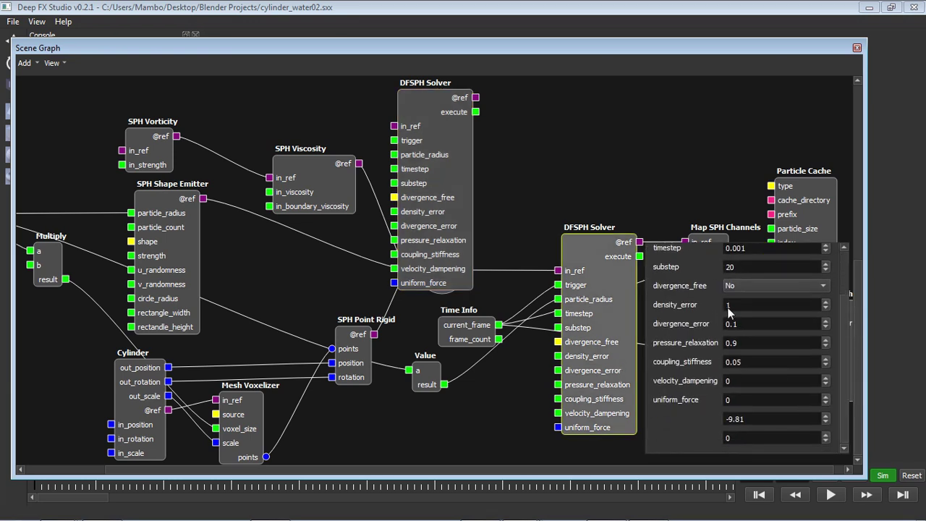
left_click(736, 382)
left_click_drag(842, 359, 848, 295)
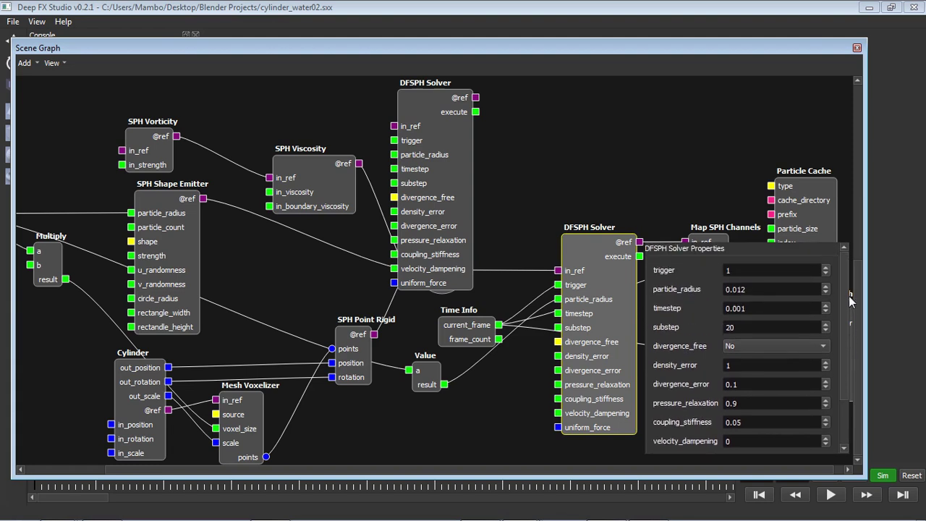
left_click(583, 279)
Delete the unconnected DFSPH Solver node from the scene graph.
left_click(447, 185)
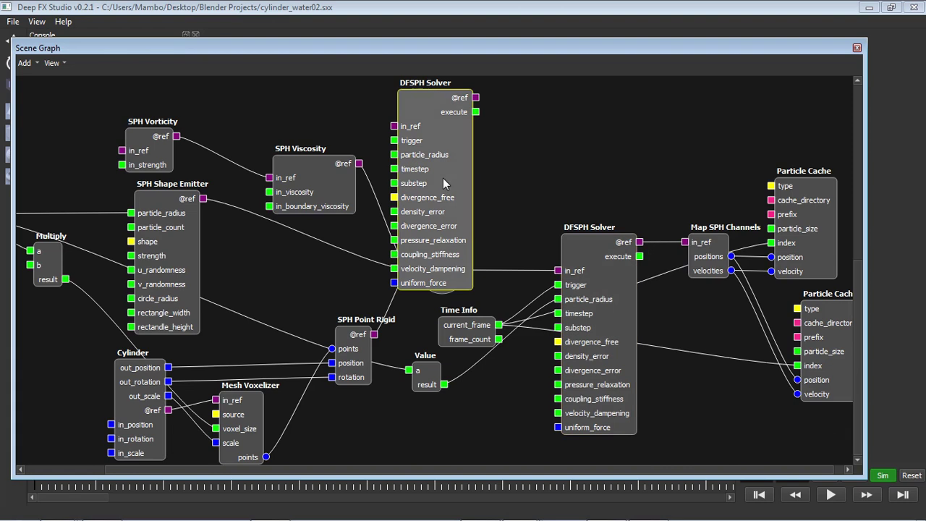
left_click_drag(447, 178, 481, 176)
right_click(477, 169)
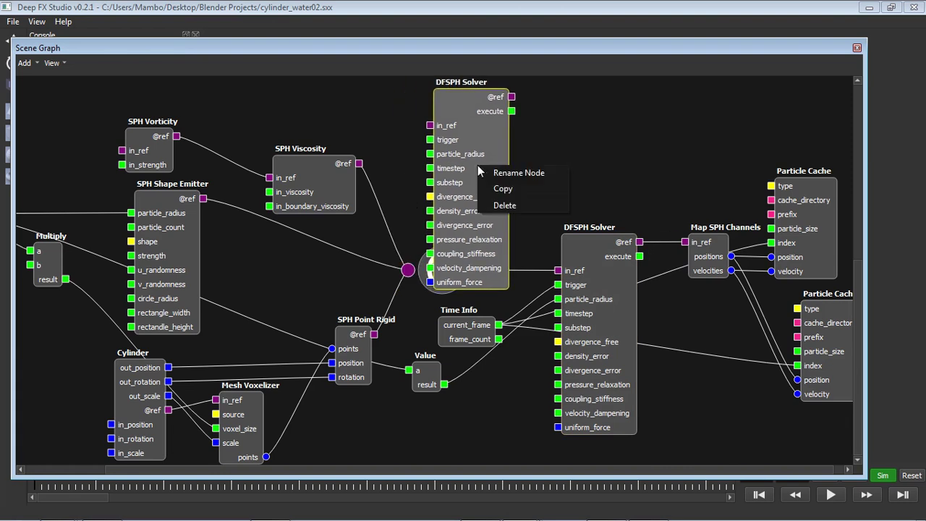
left_click(493, 205)
Examine the Mesh Voxelizer, Value, SPH Vorticity and SPH Shape Emitter nodes and their connections.
middle_click_drag(260, 254, 386, 205)
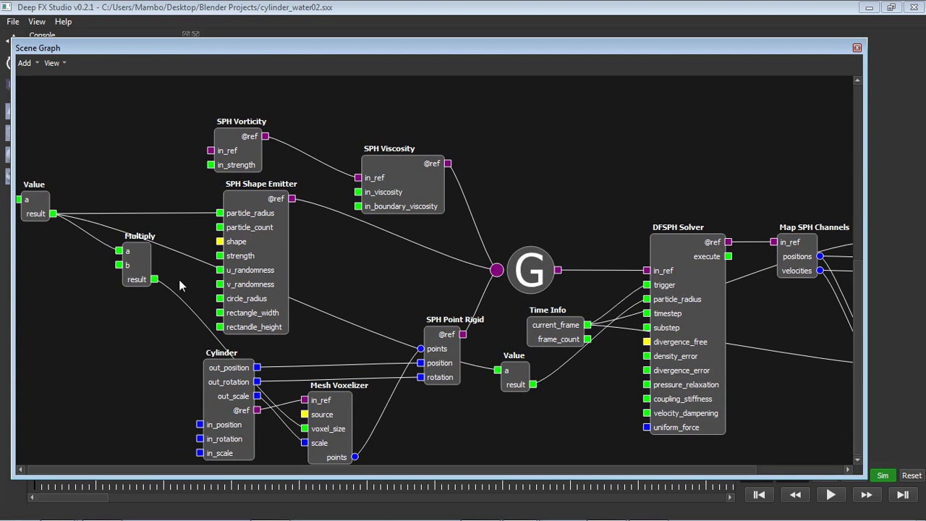
left_click(339, 418)
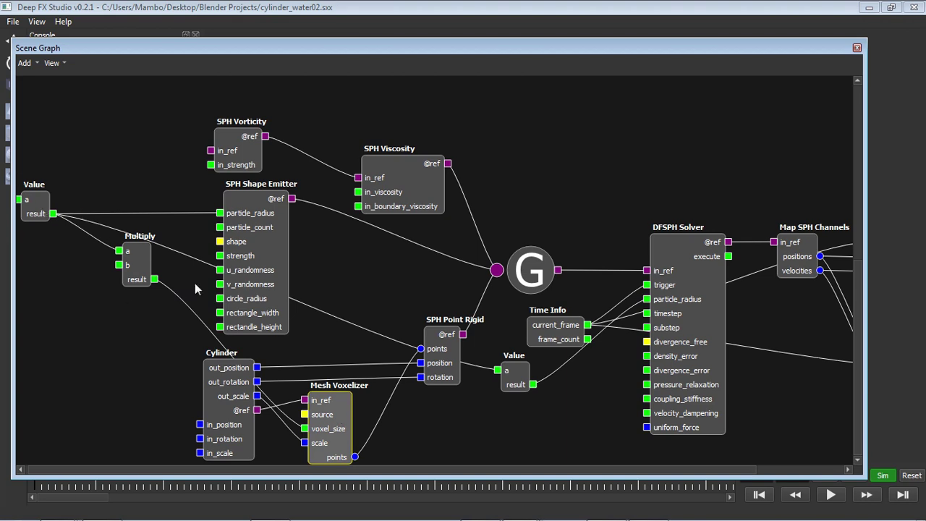
left_click(45, 215)
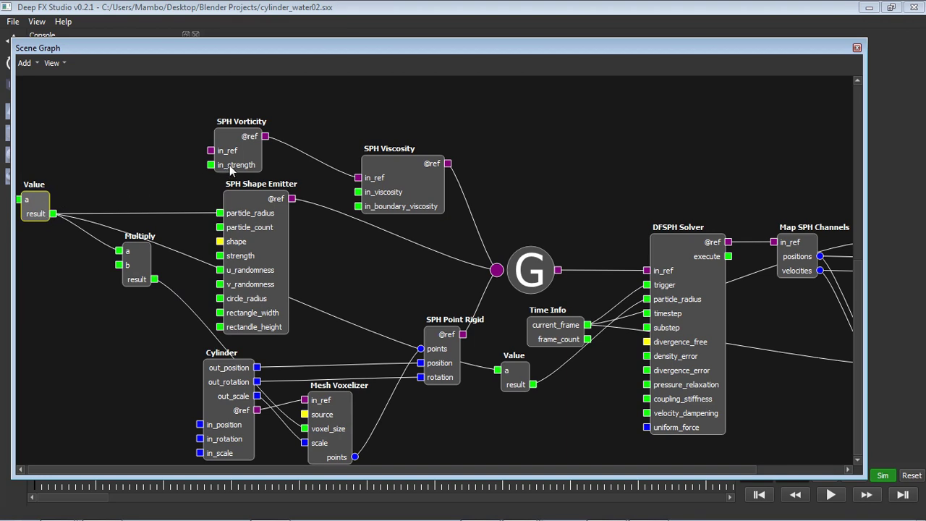
left_click_drag(231, 168, 237, 165)
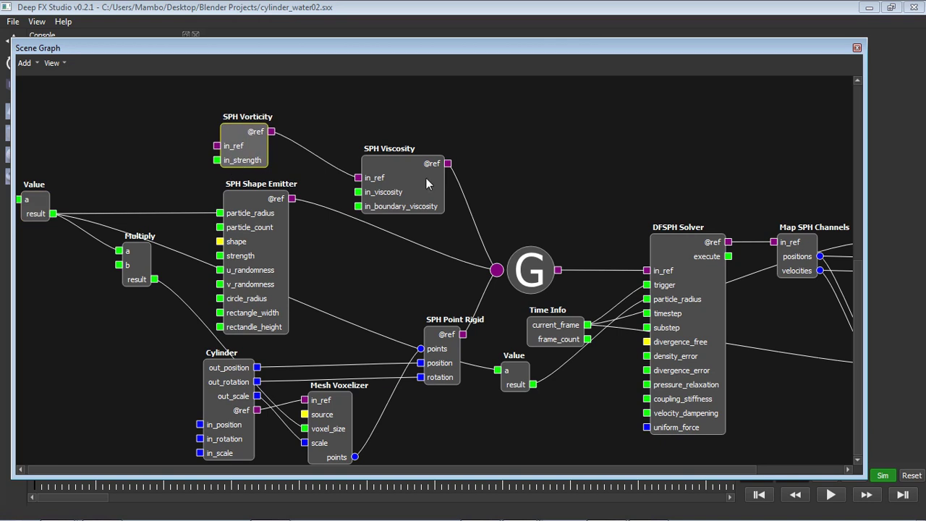
left_click_drag(243, 245, 254, 246)
Set the viewport render mode to Wireframe and dock the floating Scene Graph window beside the viewport.
left_click_drag(436, 53, 384, 342)
left_click(254, 50)
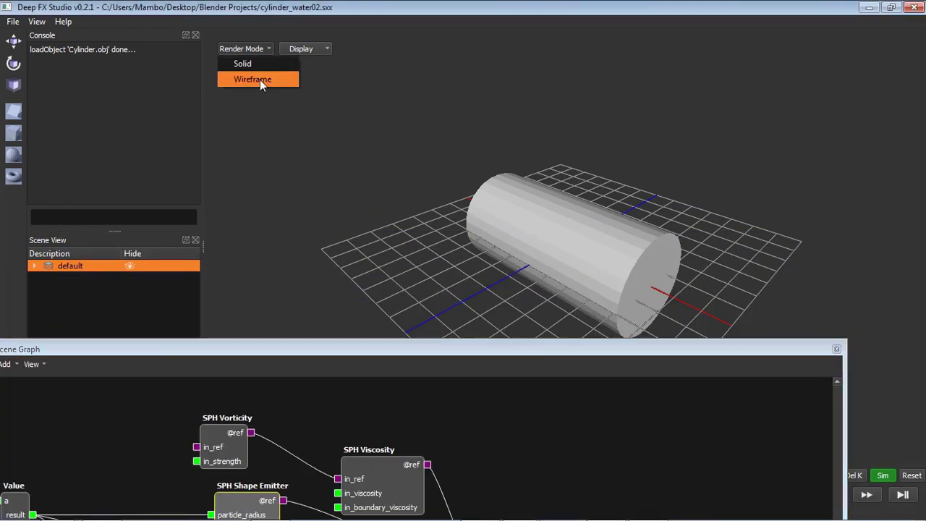
left_click(260, 80)
left_click_drag(503, 338, 497, 415)
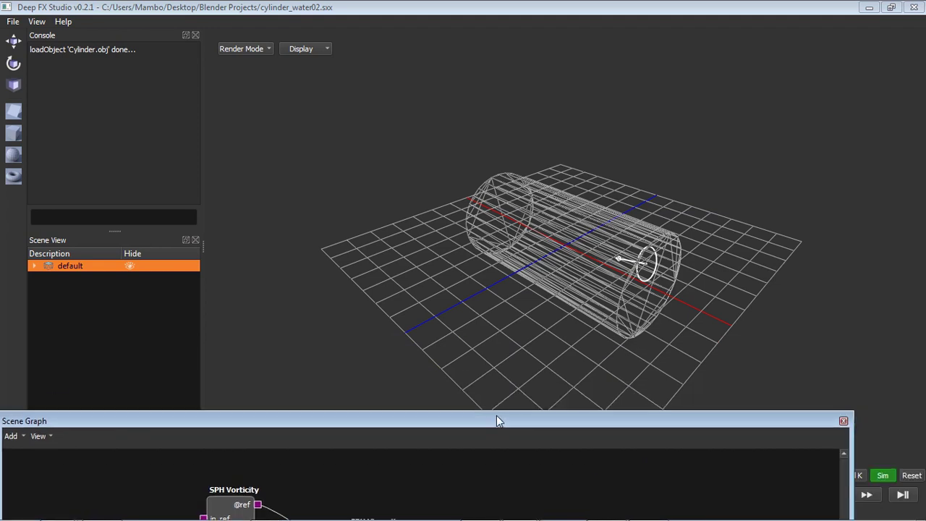
double_click(400, 420)
Open the SPH Shape Emitter's properties, try the Rectangle shape and restore Circle.
double_click(672, 244)
left_click(801, 254)
left_click(810, 269)
left_click(814, 252)
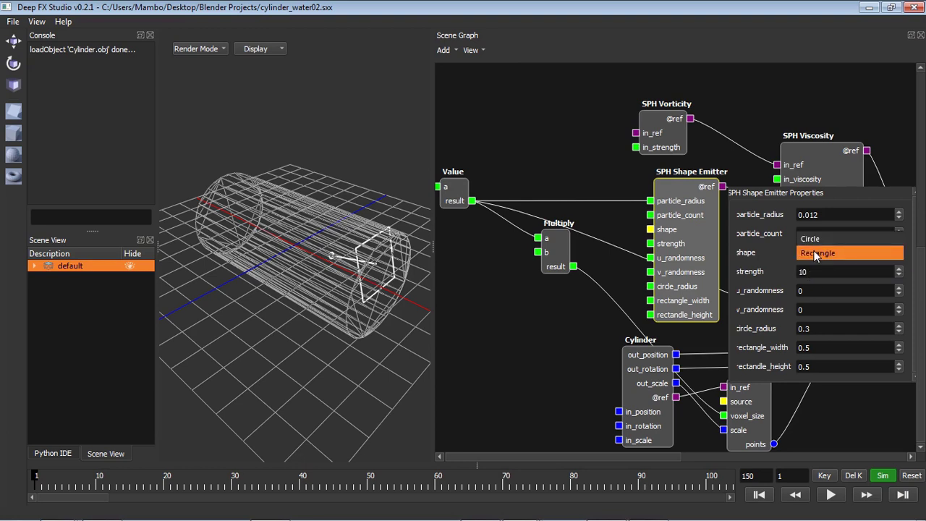
left_click(820, 236)
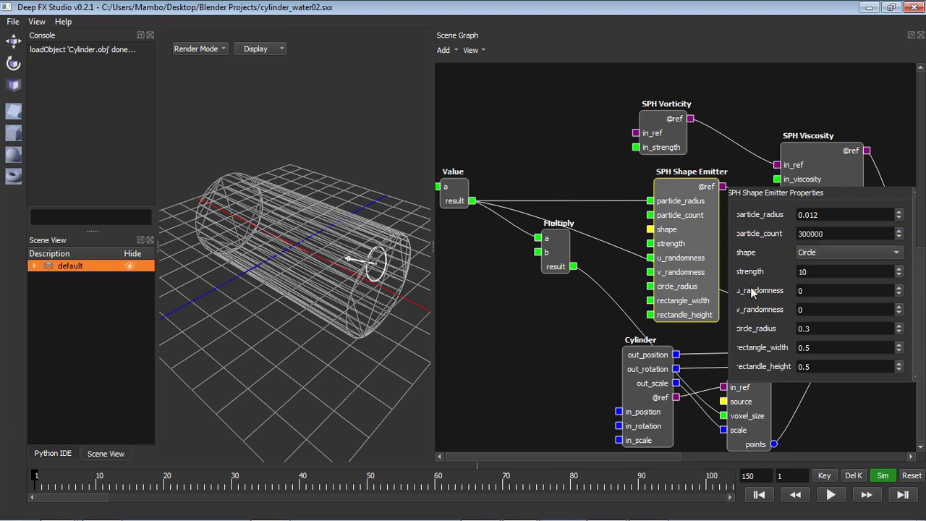
Highlight the emitter's particle_count, switch to SMPlayer to watch the Editor[21].mp4 render, and minimize the player.
left_click_drag(860, 233, 752, 232)
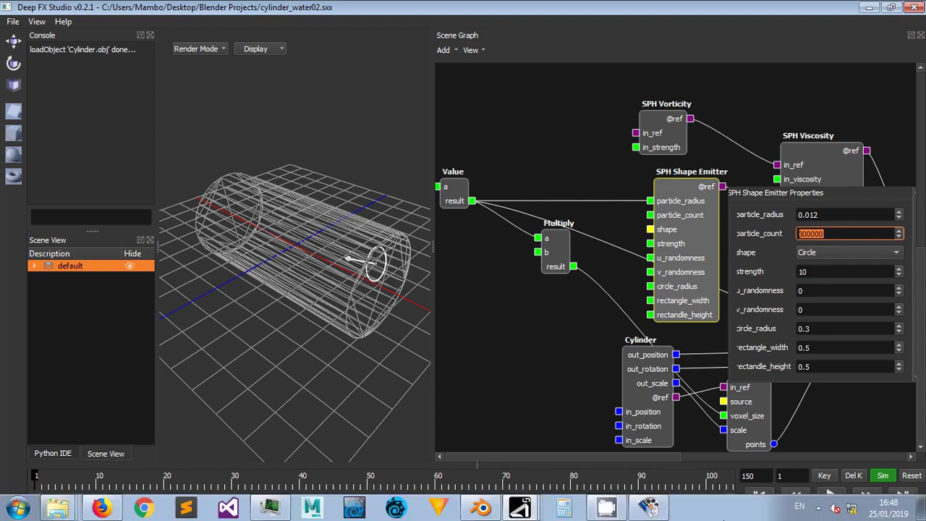
left_click(649, 507)
left_click(517, 331)
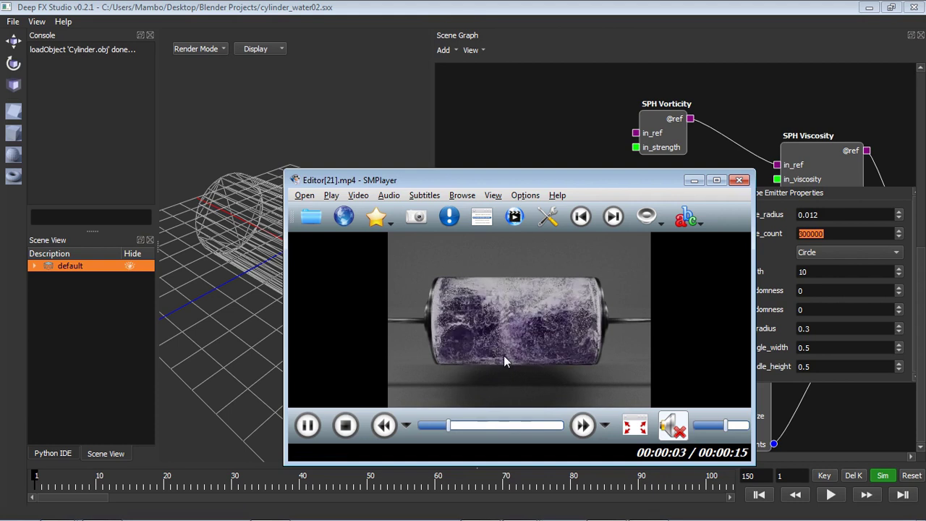
left_click(693, 180)
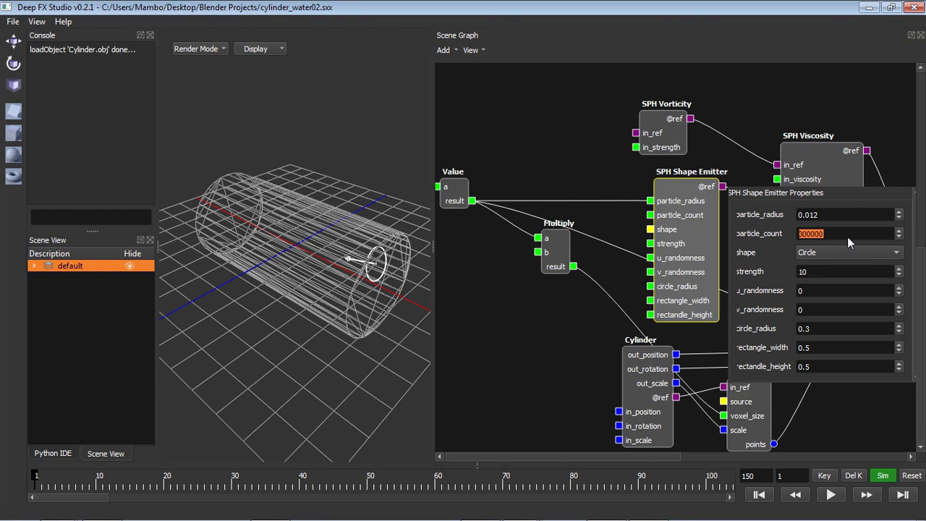
Review the SPH Shape Emitter's particle_count and strength settings and close its properties.
left_click(836, 237)
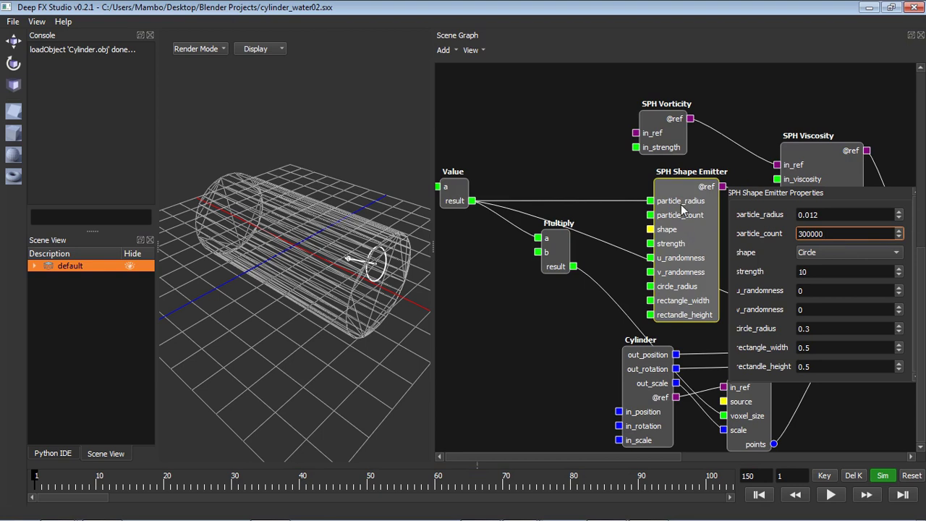
left_click(374, 274)
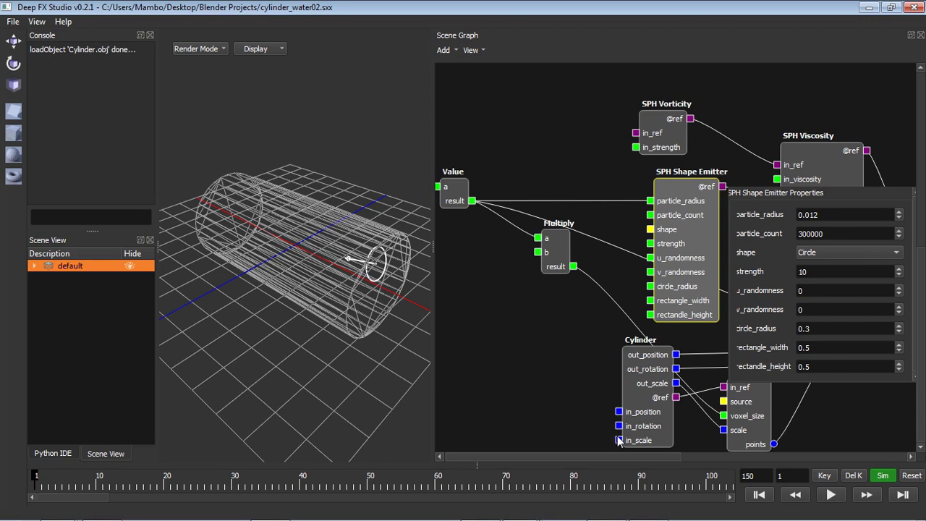
left_click_drag(617, 454, 670, 455)
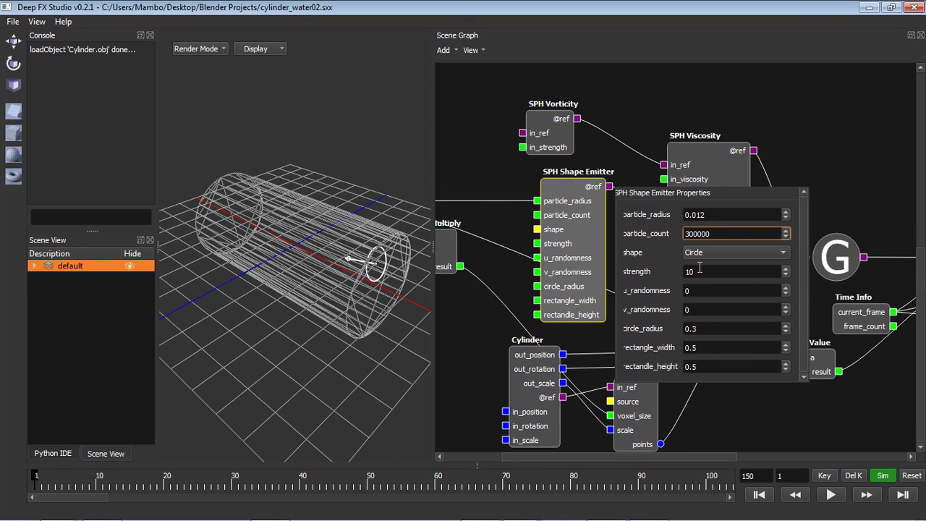
left_click(726, 270)
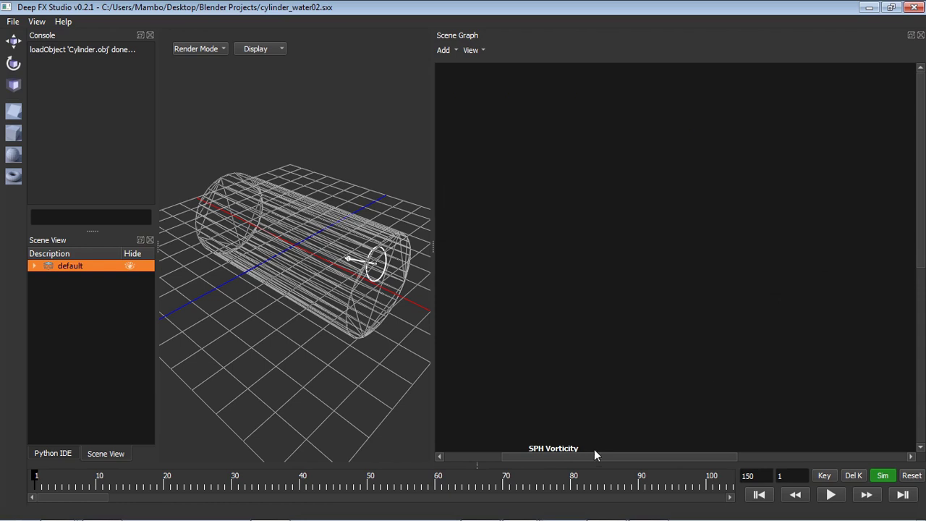
left_click_drag(590, 455, 487, 453)
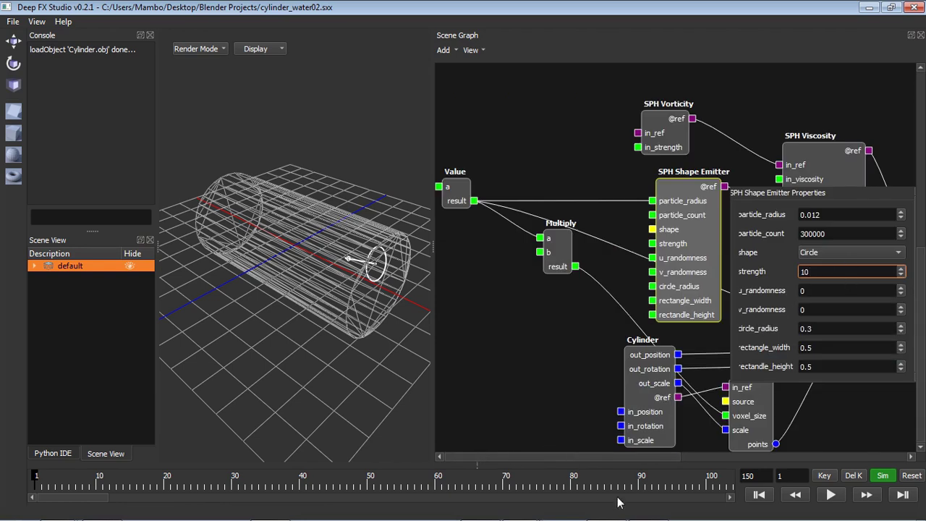
left_click_drag(649, 457, 720, 455)
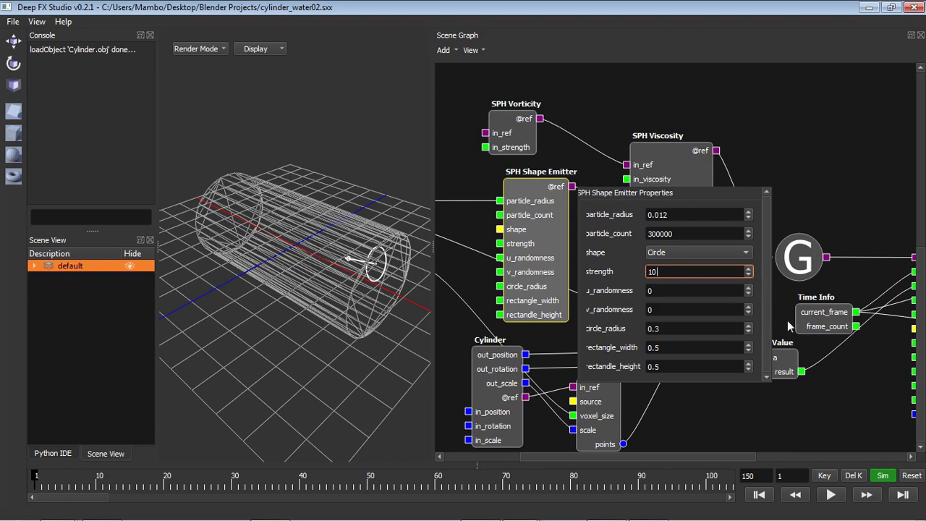
key("Return")
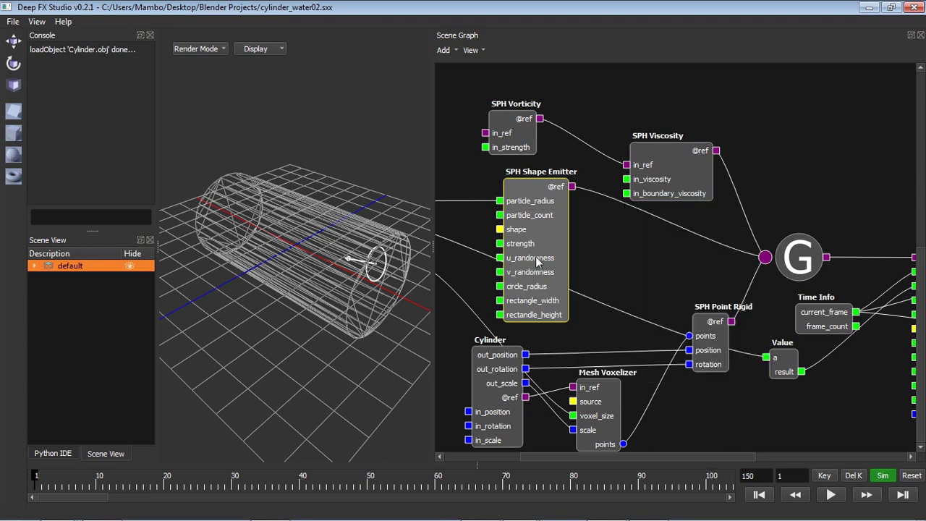
scroll(919, 230, "up", 5)
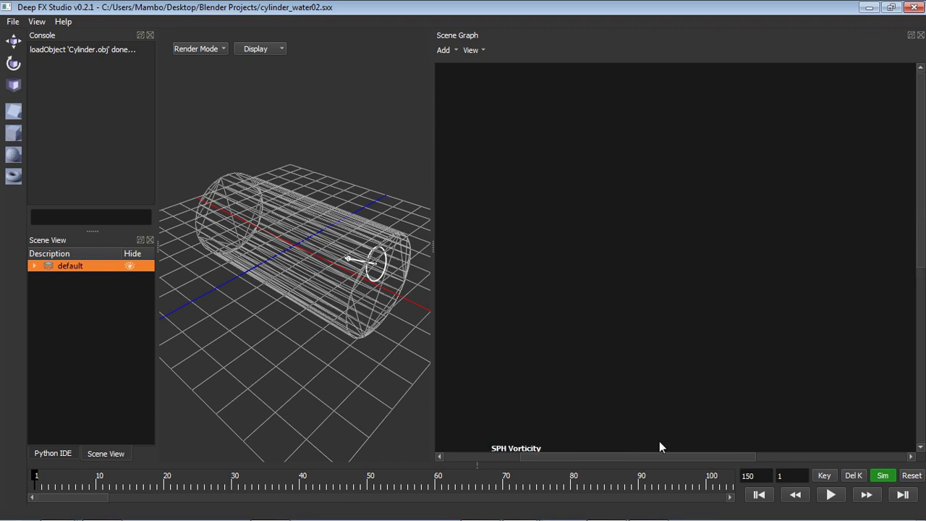
scroll(920, 206, "down", 5)
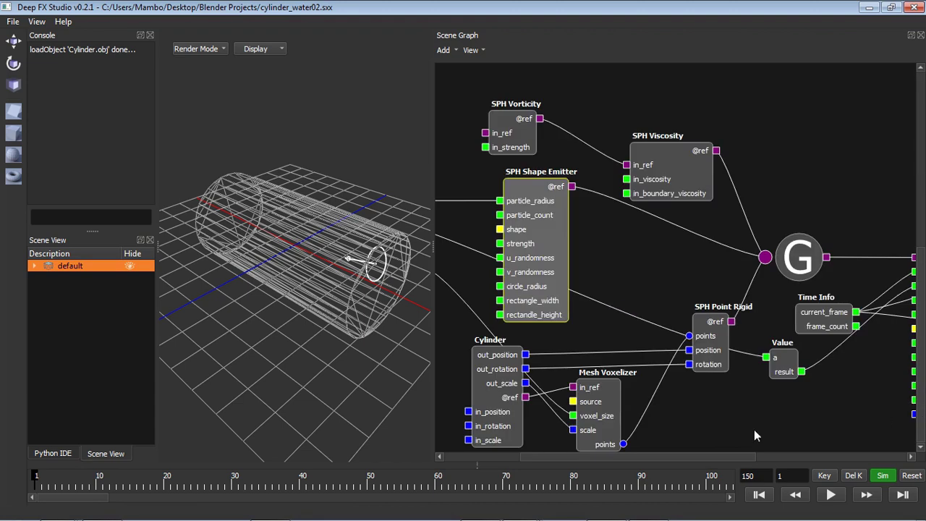
left_click_drag(737, 457, 670, 463)
scroll(922, 246, "up", 5)
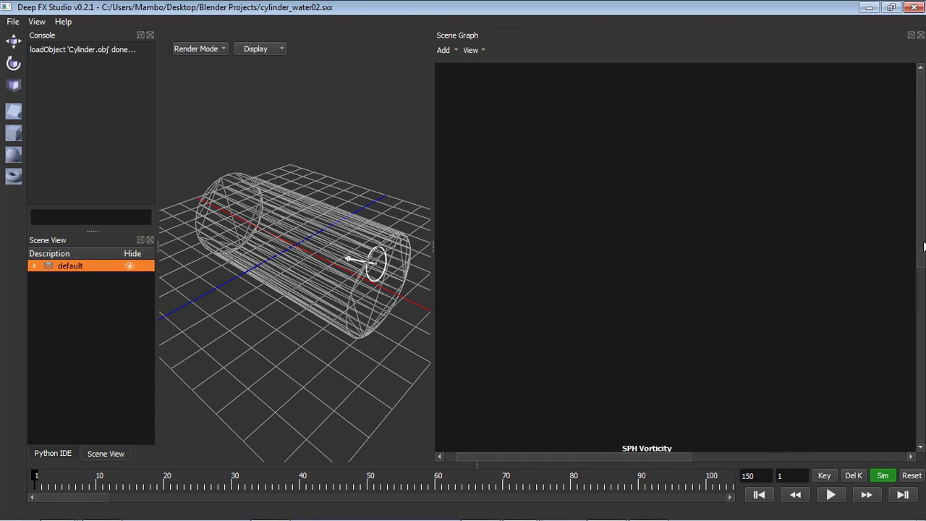
scroll(920, 268, "down", 5)
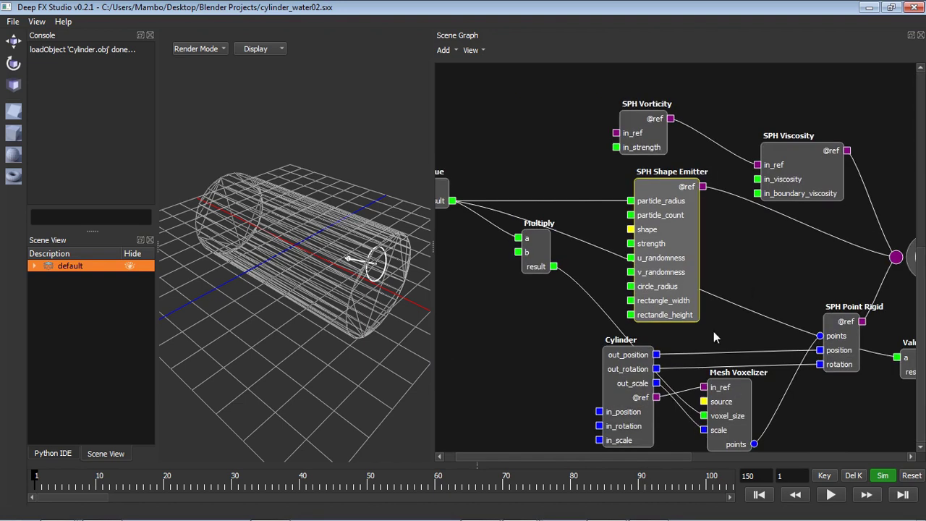
scroll(918, 340, "up", 1)
scroll(913, 386, "down", 1)
left_click_drag(688, 454, 729, 454)
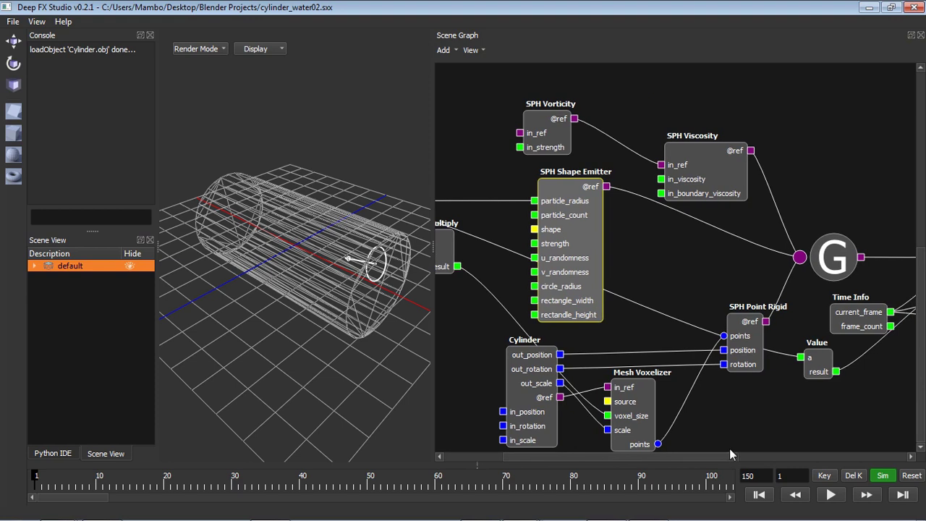
Open the Mesh Voxelizer's properties, check the available source options and keep Surface selected.
left_click(525, 394)
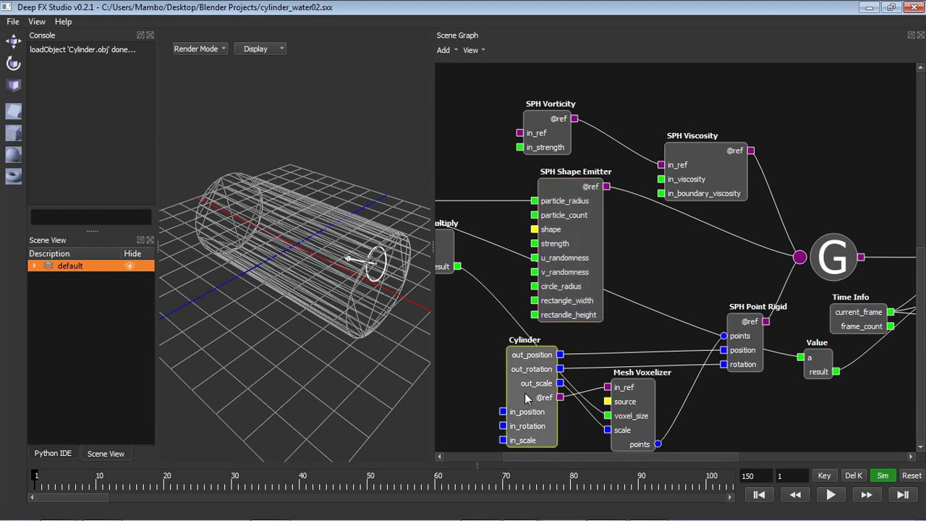
mouse_move(642, 409)
left_mouse_down()
mouse_move(646, 419)
mouse_move(646, 409)
left_mouse_up()
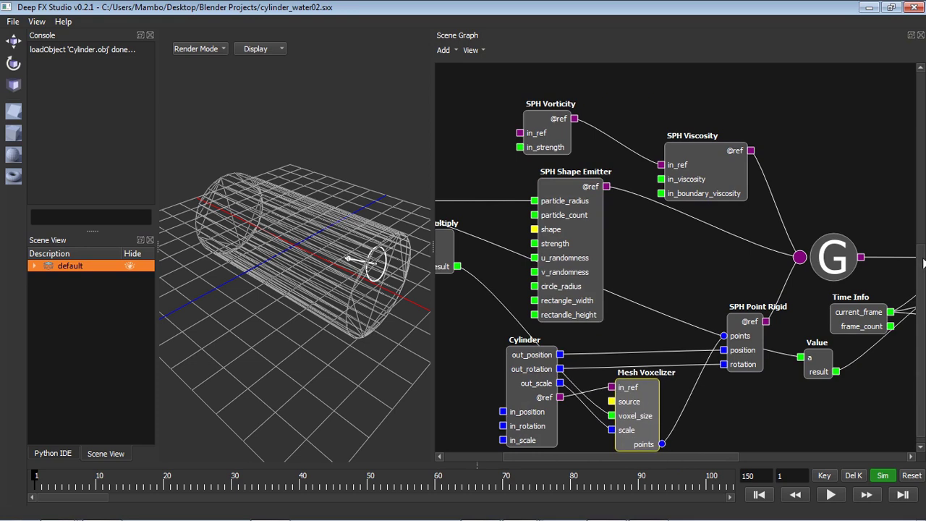
scroll(686, 403, "down", 1)
left_click(632, 414)
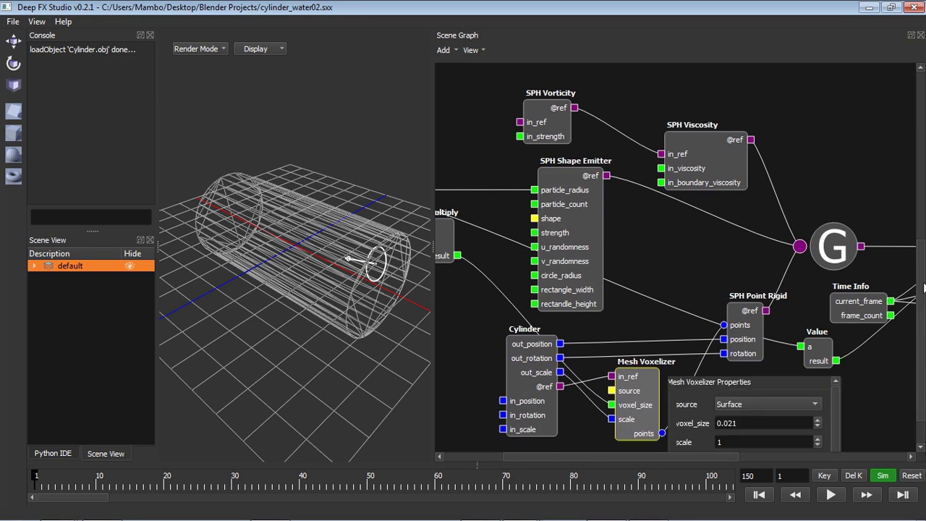
scroll(922, 287, "down", 4)
left_click(774, 366)
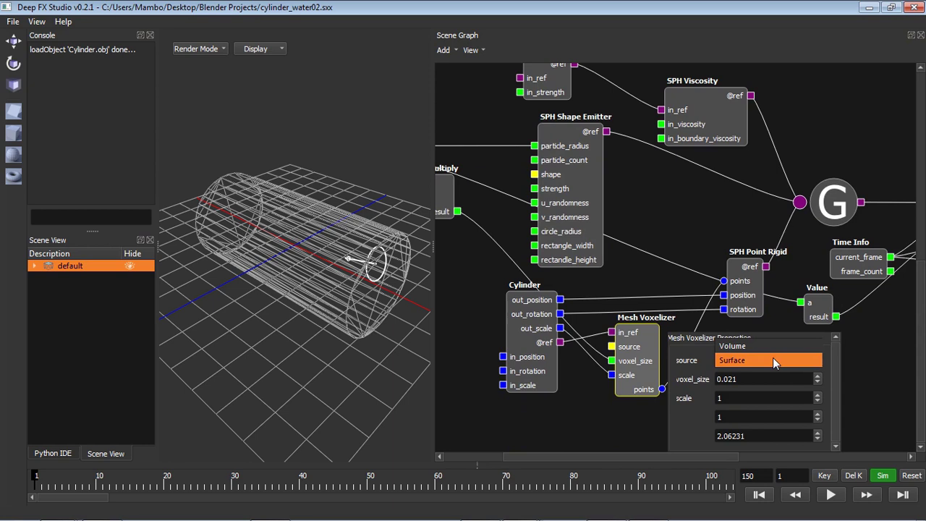
left_click(765, 358)
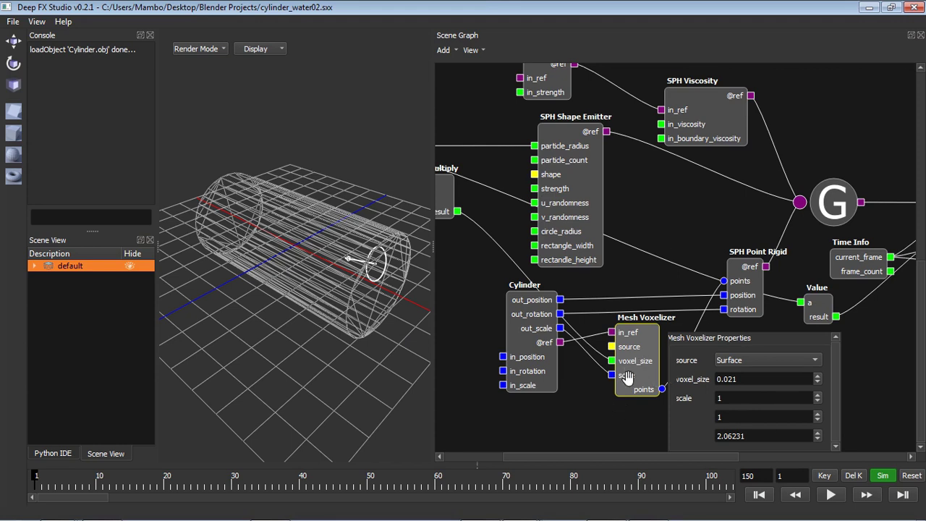
Add a Point View node, connect the Mesh Voxelizer's points output to its points input, and inspect the voxel points in the viewport.
left_click(447, 51)
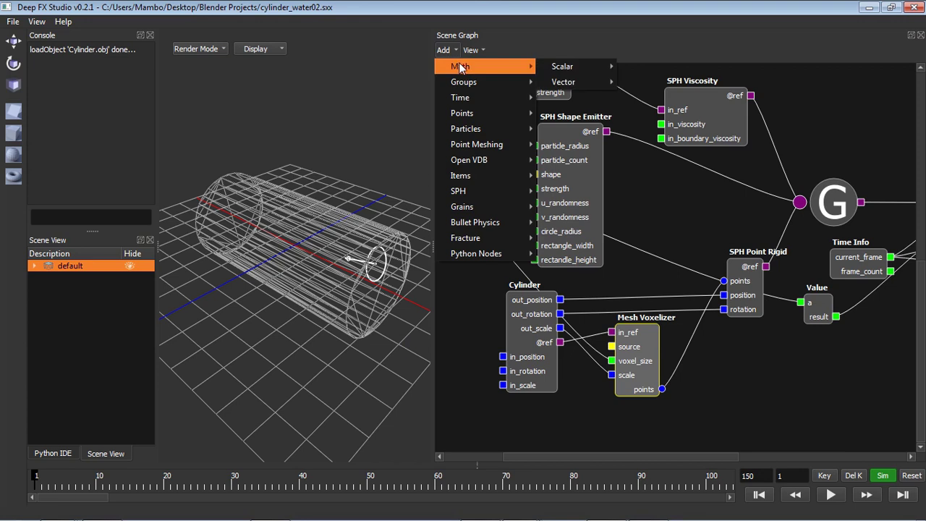
mouse_move(492, 128)
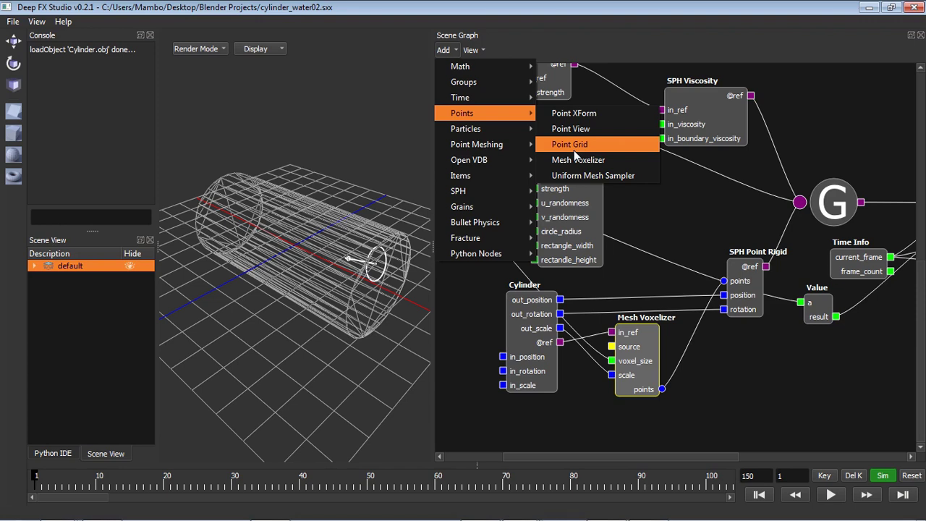
left_click(568, 129)
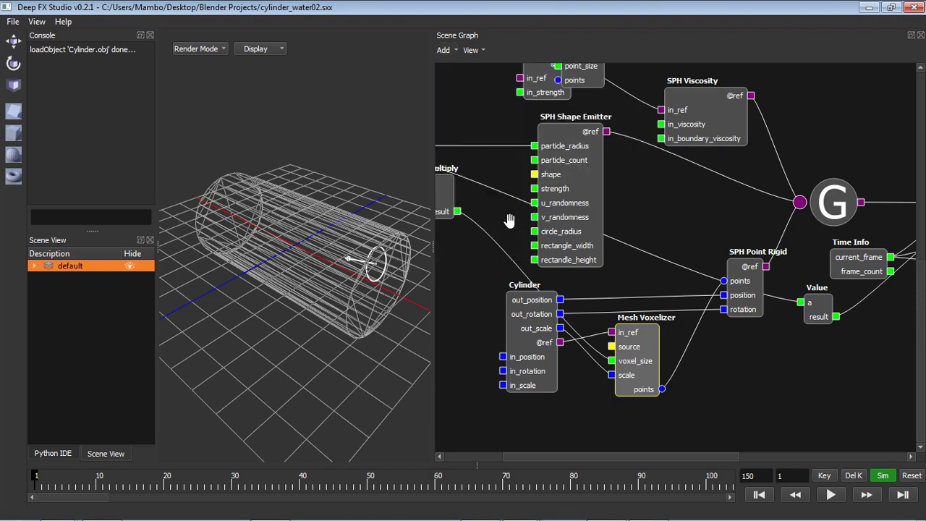
left_click_drag(572, 92, 763, 433)
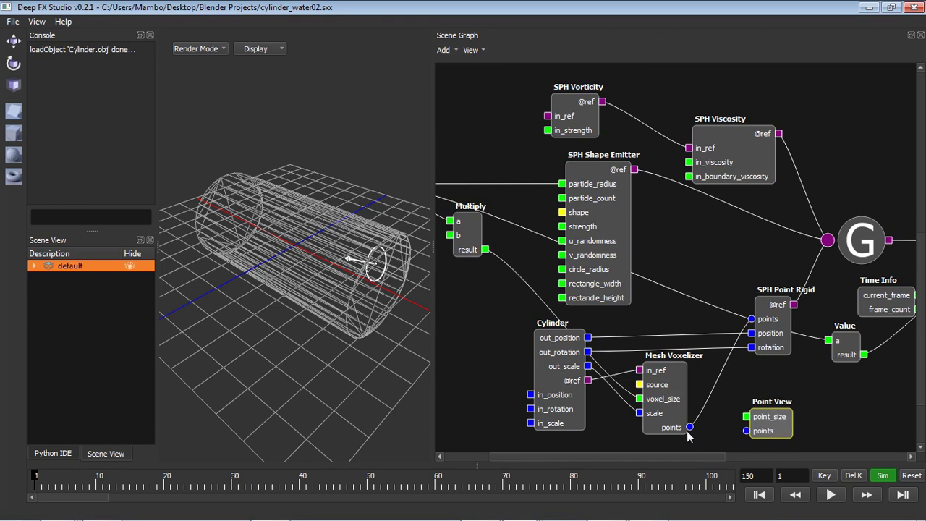
left_click_drag(690, 428, 747, 430)
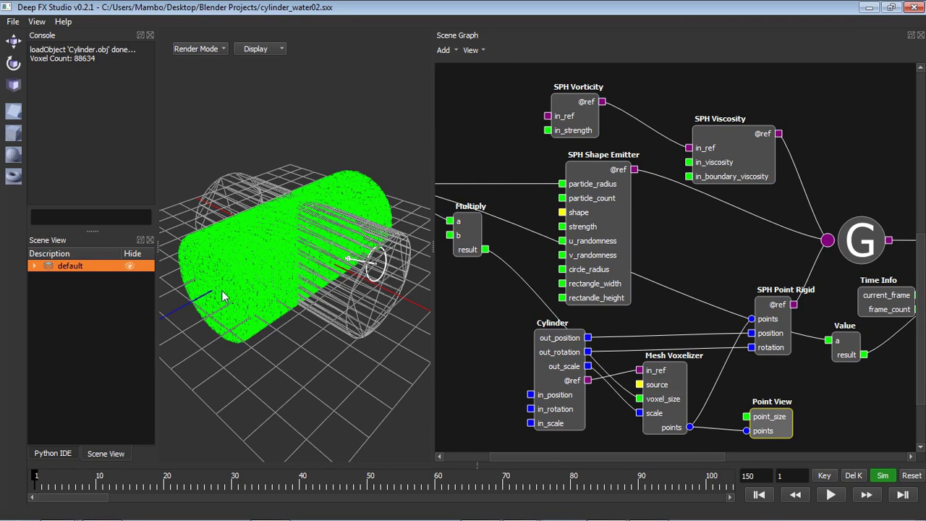
left_click_drag(196, 350, 340, 357)
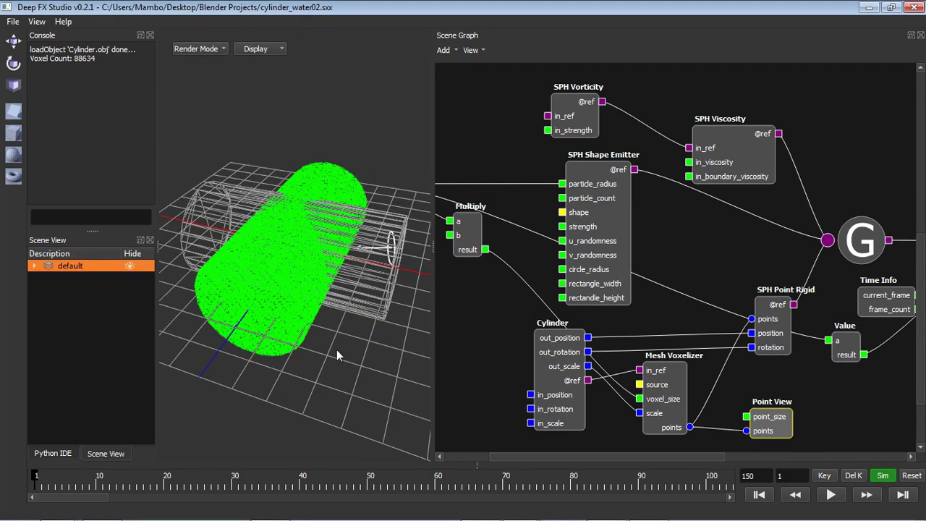
left_click_drag(420, 376, 291, 318)
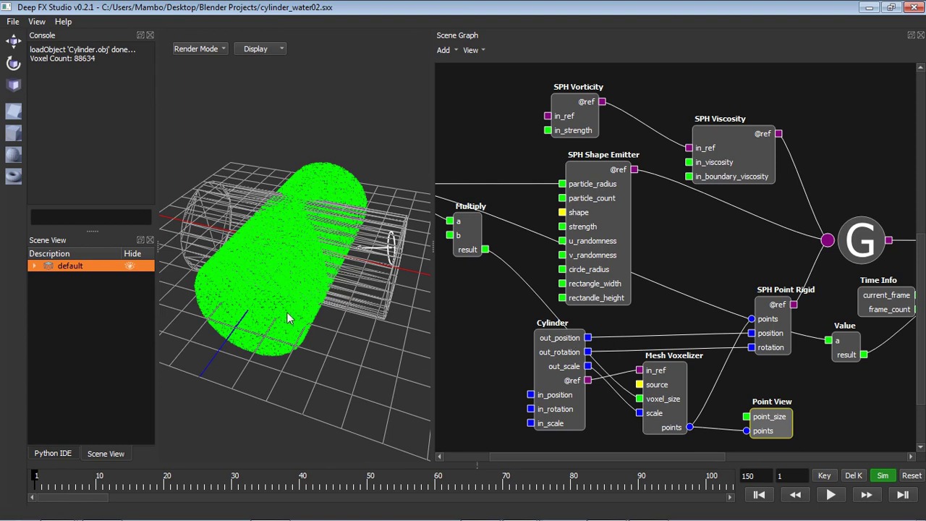
Add a Point XForm node and place it in the free space above the Mesh Voxelizer.
left_click(444, 50)
mouse_move(481, 113)
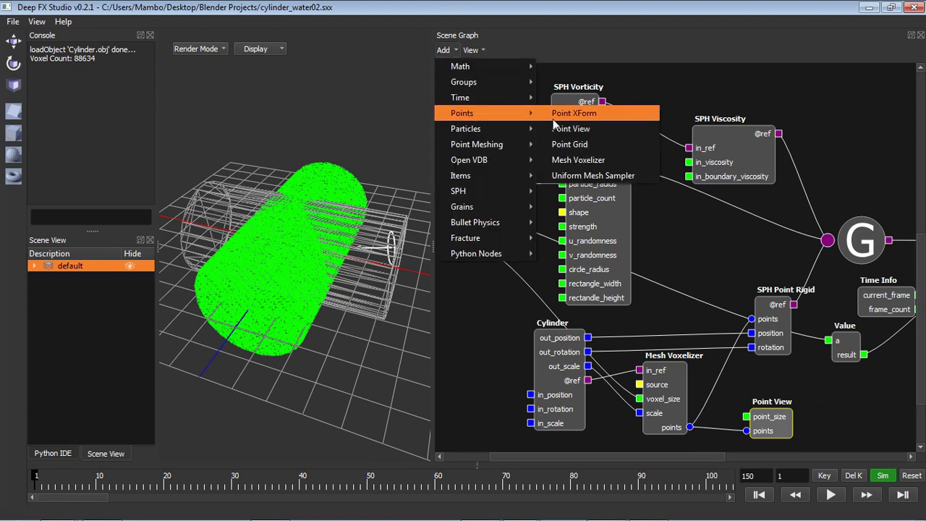
left_click(553, 119)
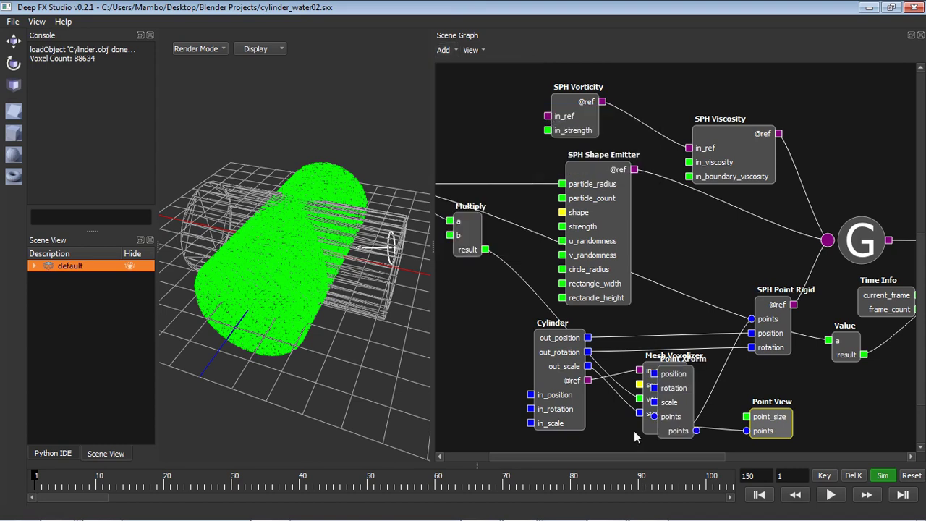
left_click_drag(658, 418, 676, 266)
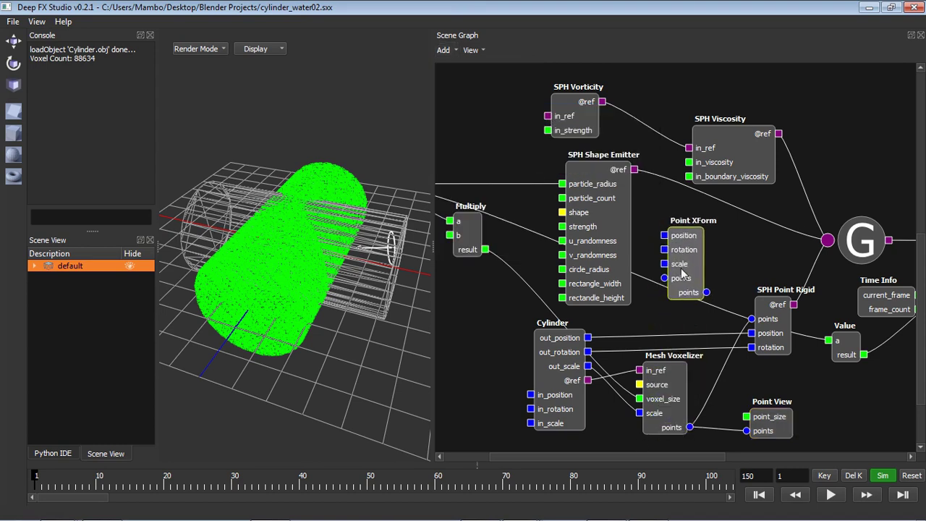
Delete the Point XForm and Point View nodes from the scene graph.
right_click(681, 268)
left_click(701, 304)
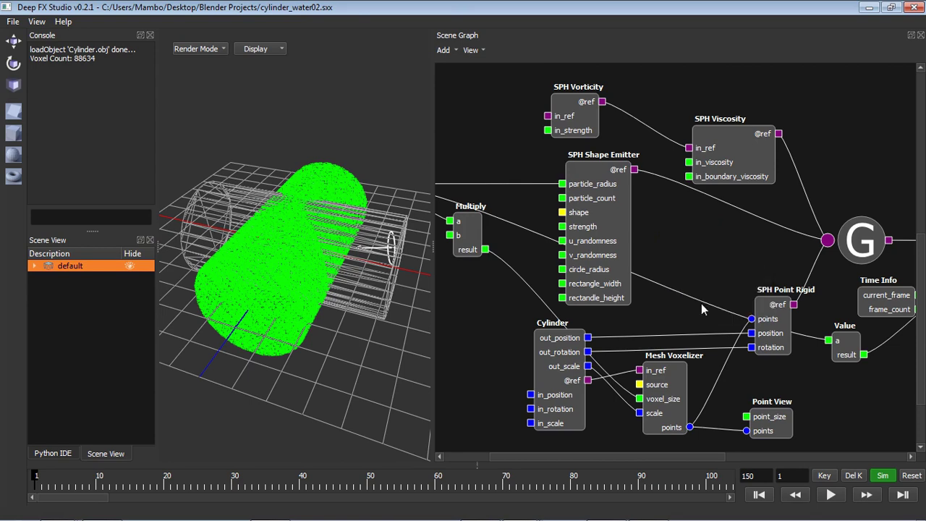
right_click(766, 410)
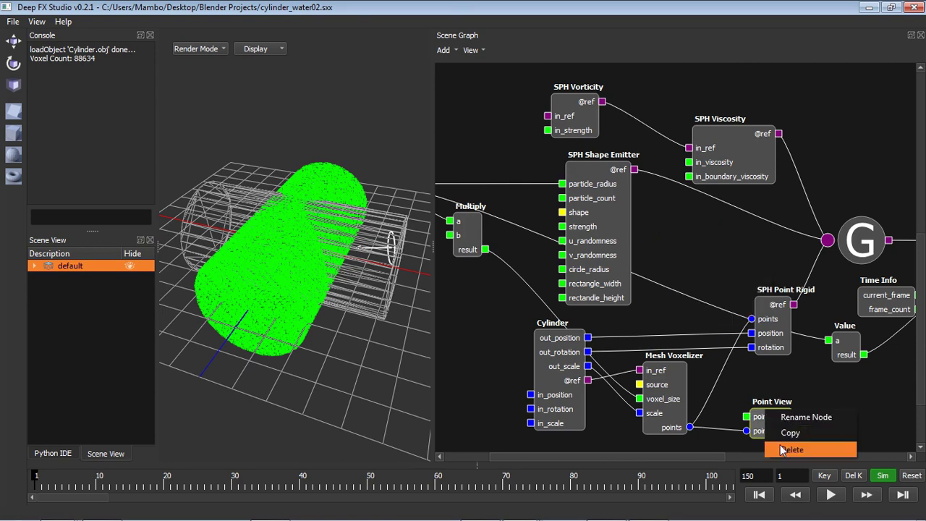
left_click(782, 450)
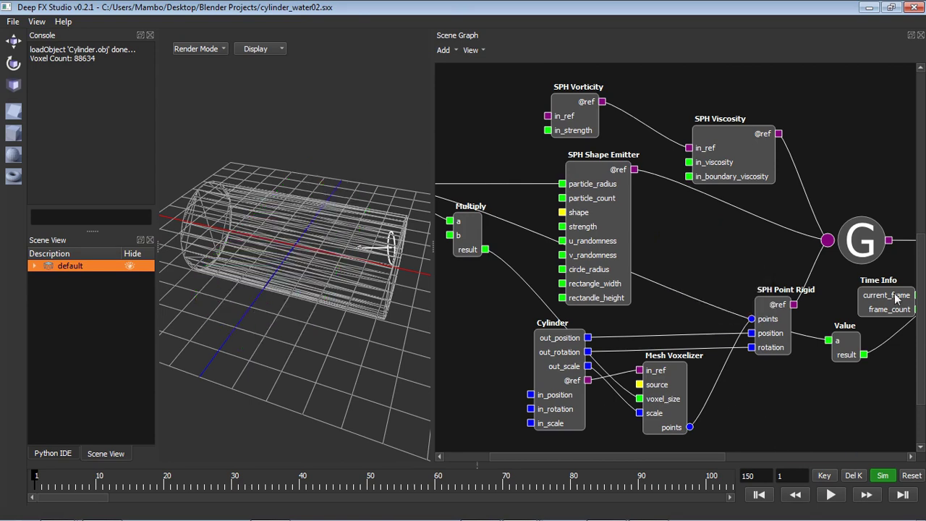
Select the SPH Point Rigid node and look it up among the addable particle and SPH node types.
left_click_drag(713, 456, 789, 443)
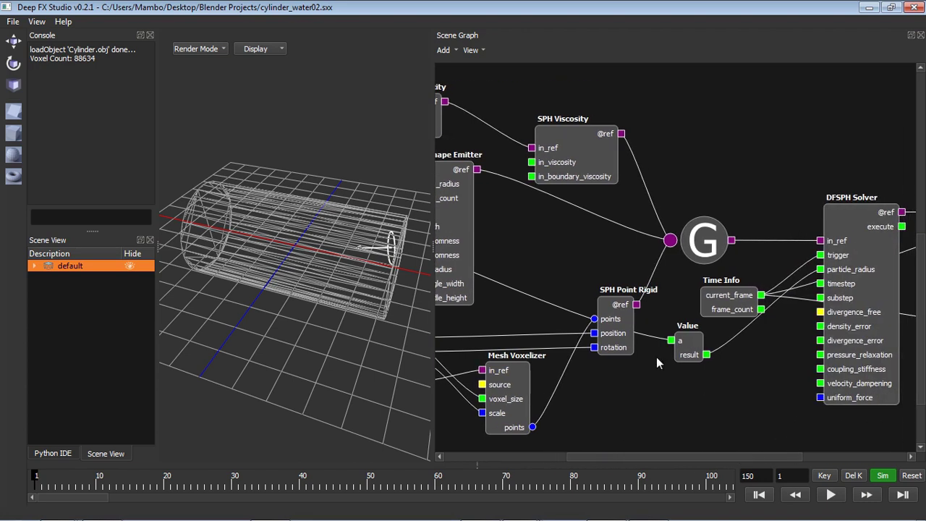
left_click(620, 337)
left_click(446, 52)
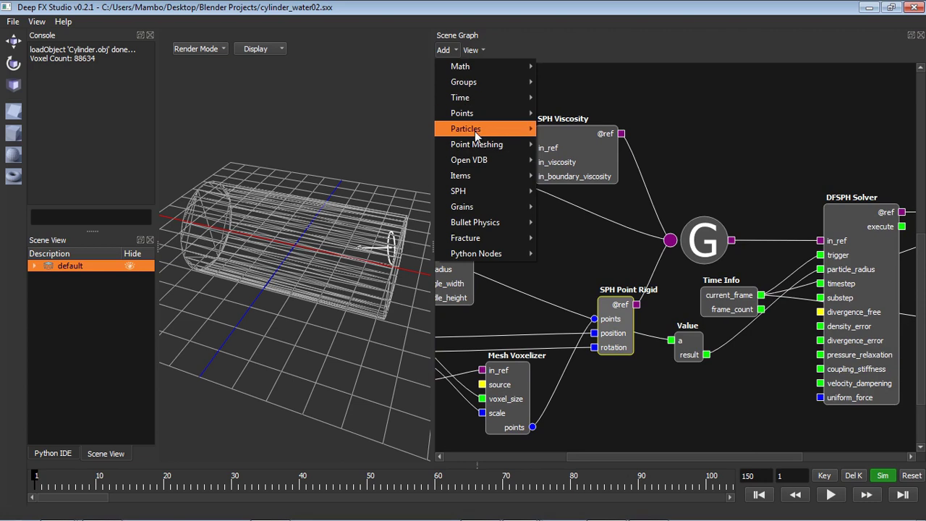
mouse_move(477, 147)
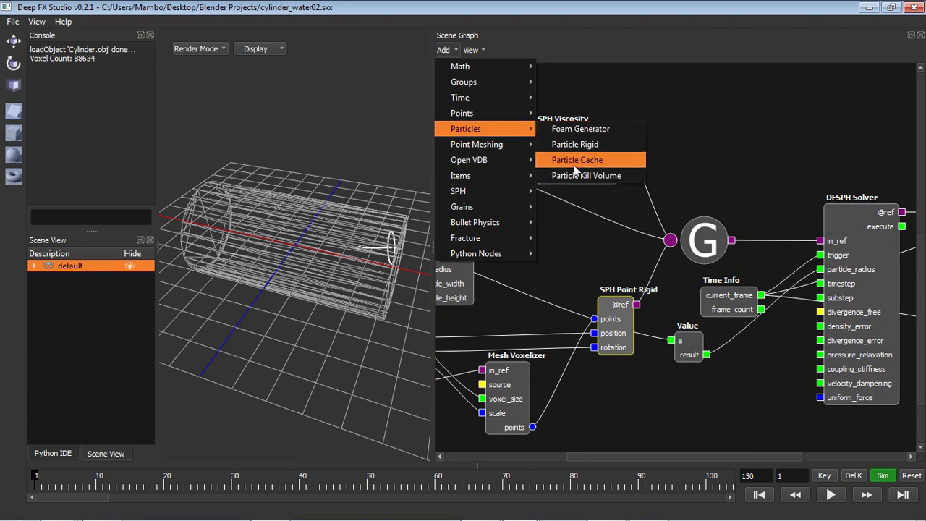
mouse_move(468, 193)
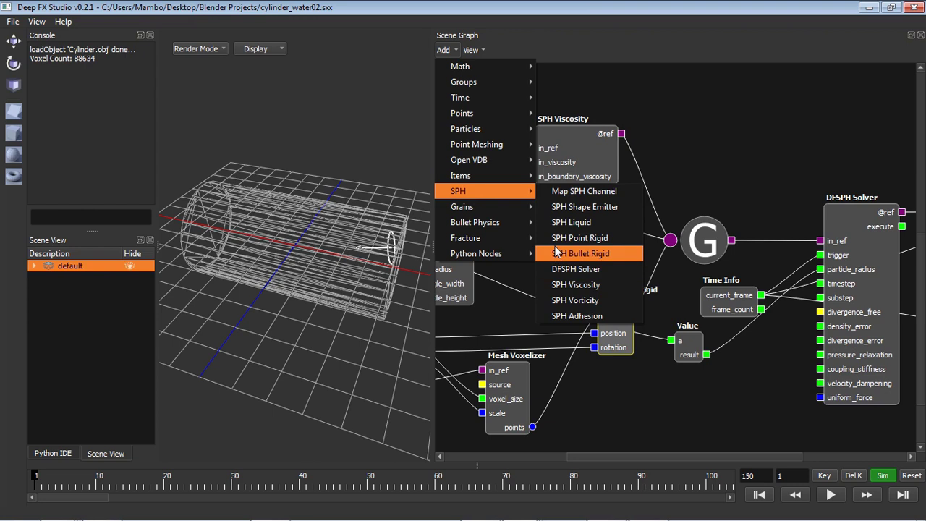
left_click(579, 242)
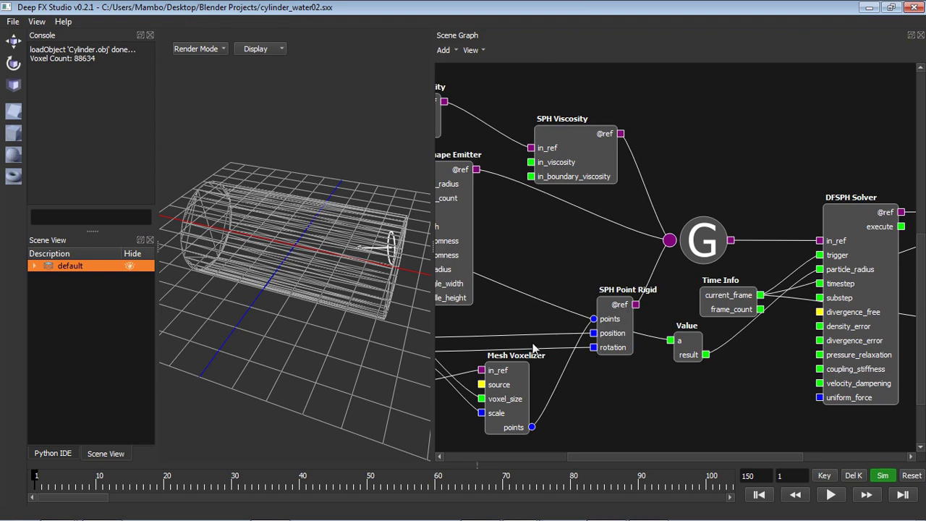
Trace the connections from the Cylinder and Mesh Voxelizer through SPH Point Rigid and the group node to the DFSPH Solver.
left_click_drag(577, 455, 534, 448)
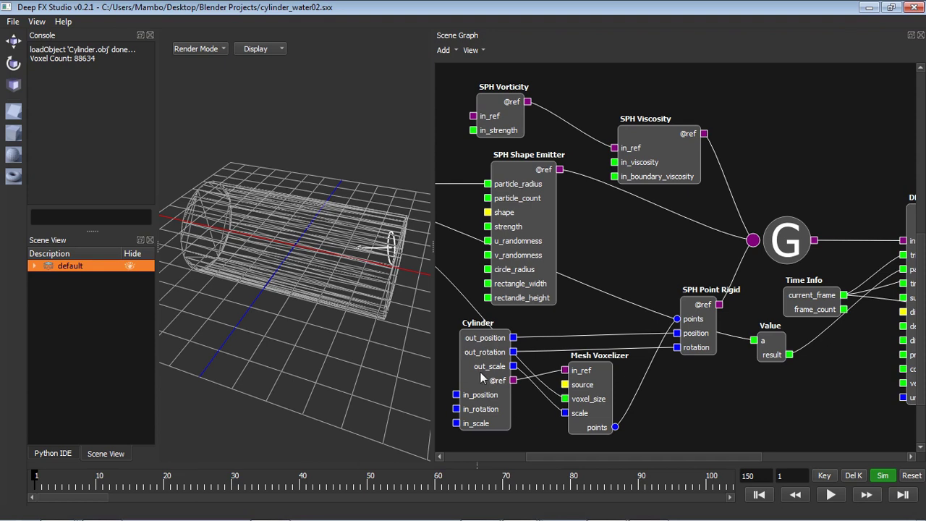
left_click_drag(610, 457, 656, 453)
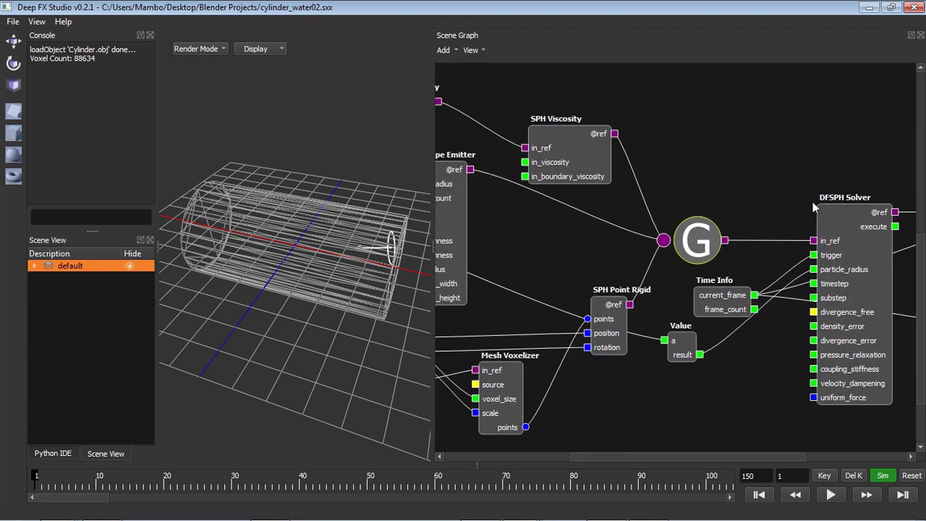
left_click(835, 259)
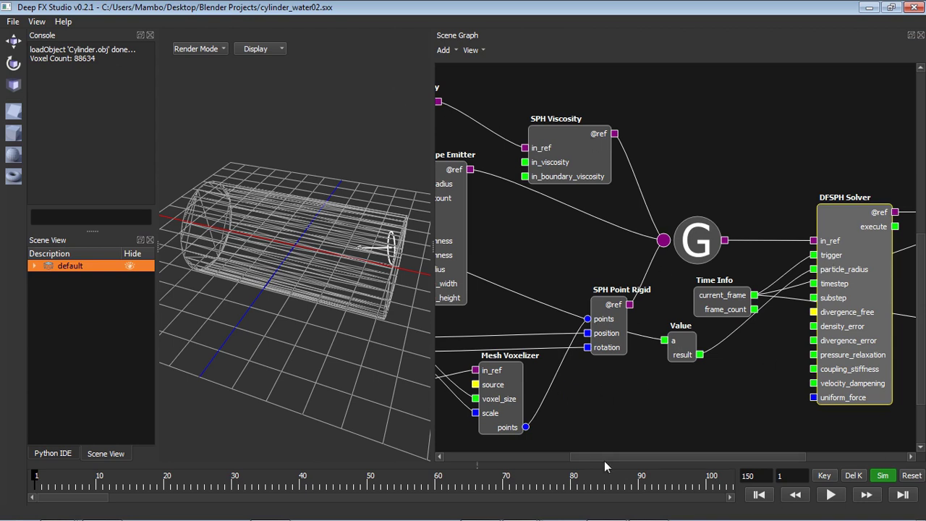
left_click_drag(604, 457, 630, 459)
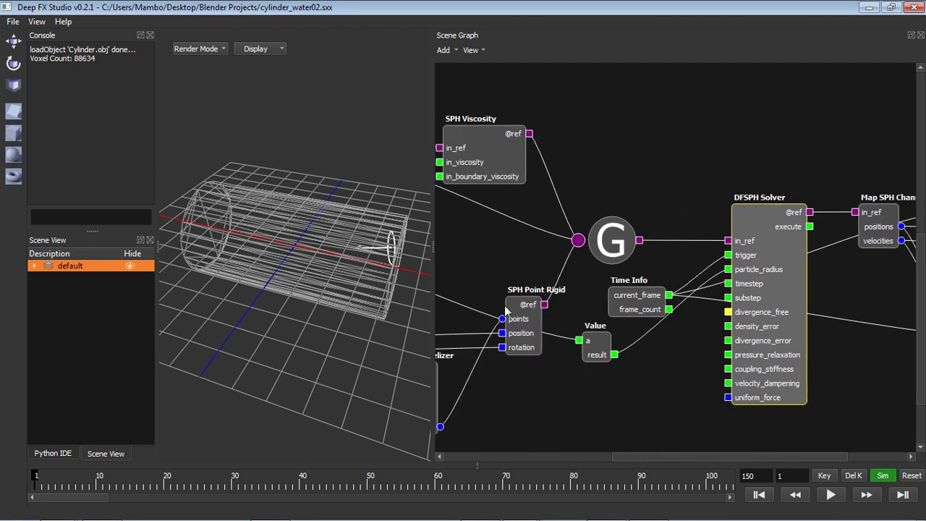
scroll(706, 454, "left", 4)
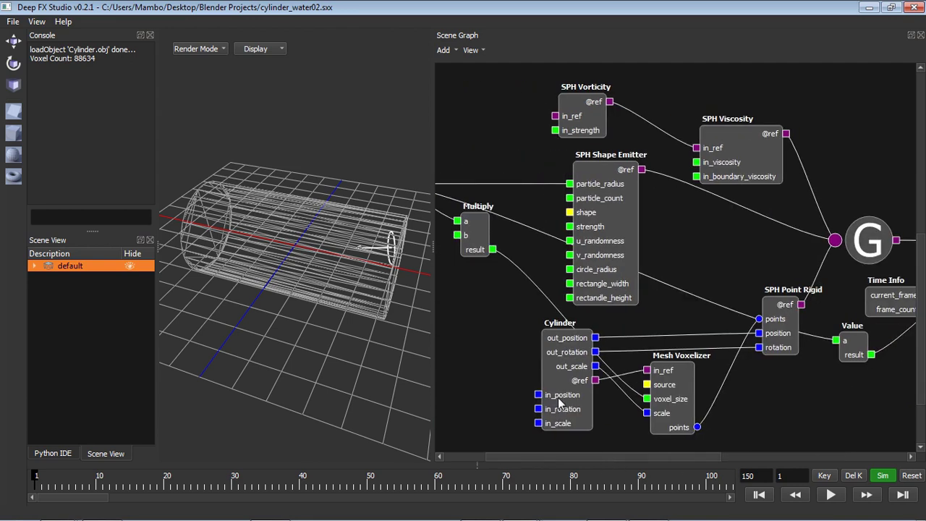
Examine how the Time Info node's current_frame output feeds the DFSPH Solver.
left_click_drag(694, 458, 763, 456)
left_click_drag(580, 457, 649, 401)
left_click(618, 296)
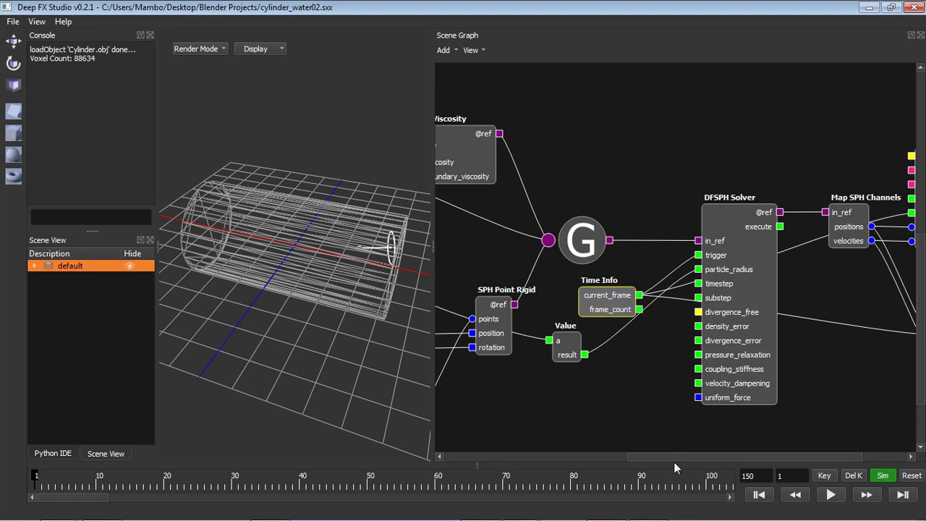
scroll(685, 459, "right", 3)
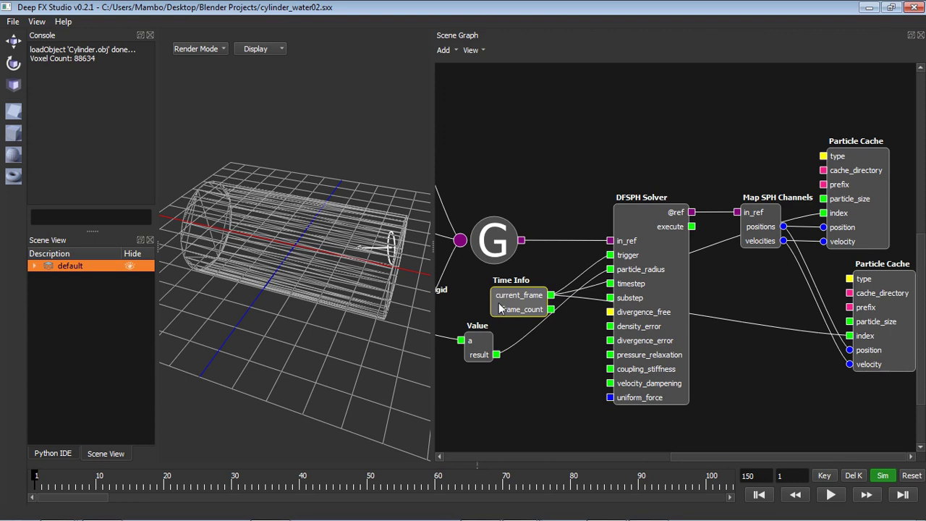
left_click(656, 273)
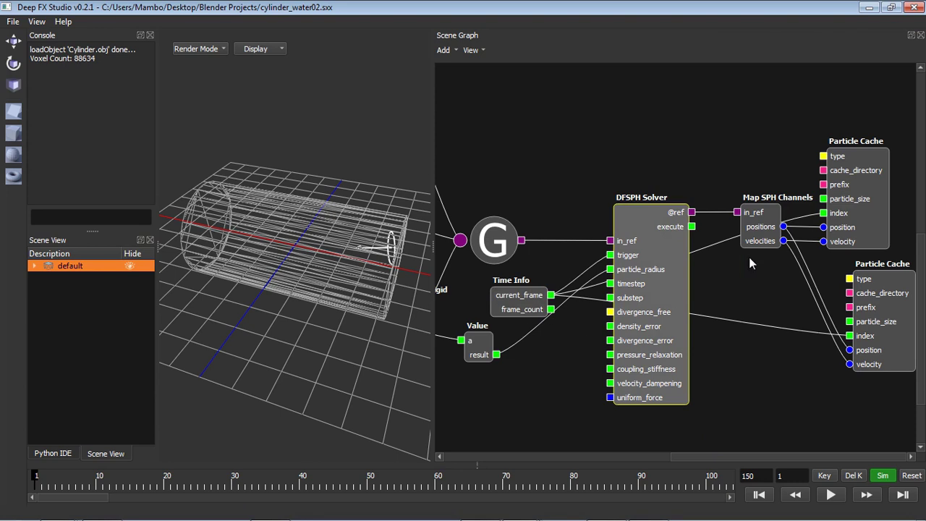
Review both Particle Cache nodes, including the lower one's type, cache_directory and prefix properties, and close the properties.
left_click(889, 348)
left_click(845, 183)
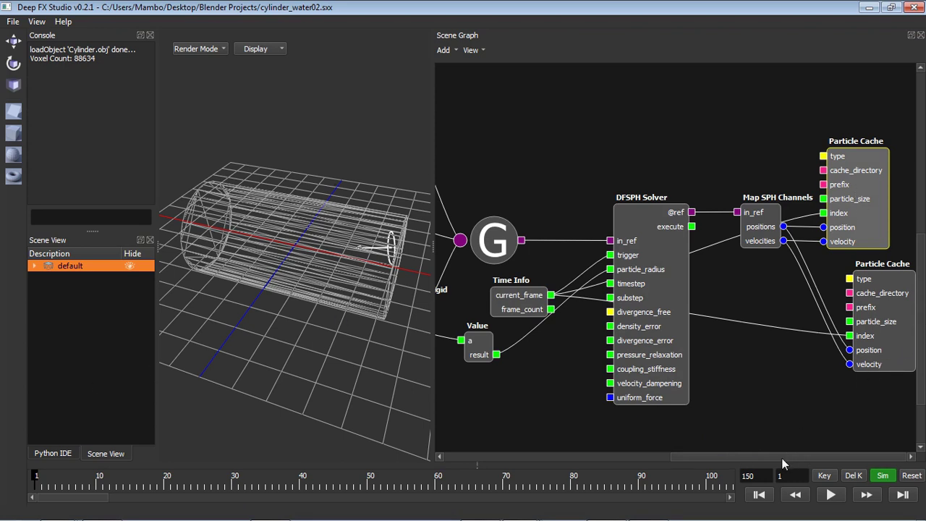
left_click(861, 331)
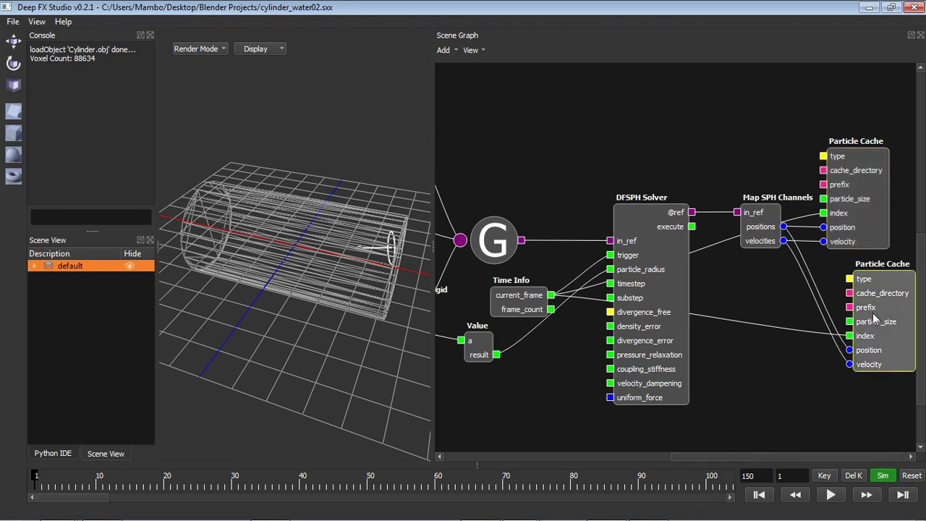
left_click_drag(782, 455, 865, 448)
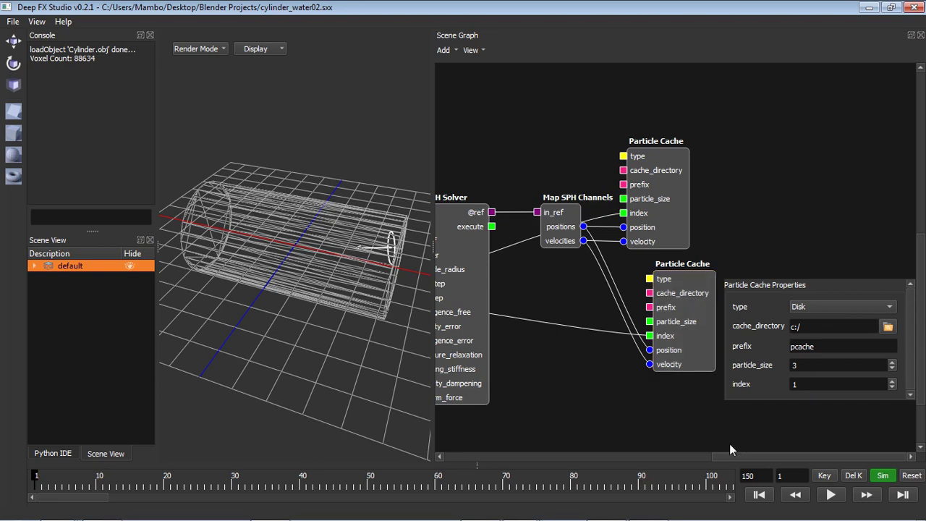
left_click(832, 181)
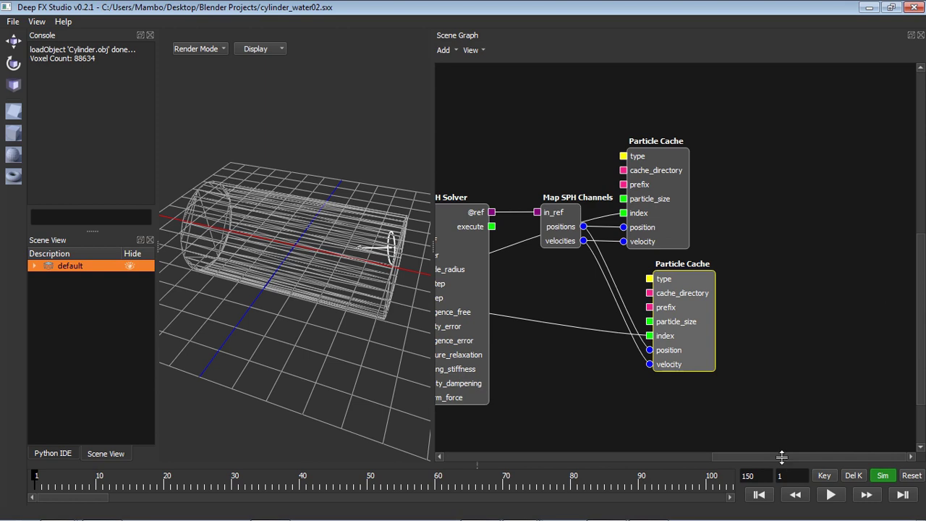
Revisit the DFSPH Solver's inputs and open the SPH Viscosity node's properties.
left_click_drag(781, 457, 676, 445)
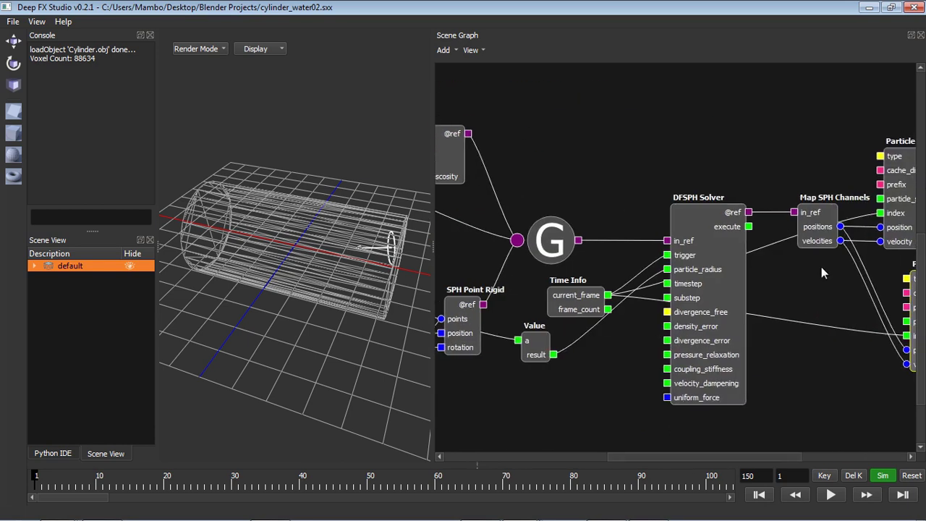
left_click(714, 291)
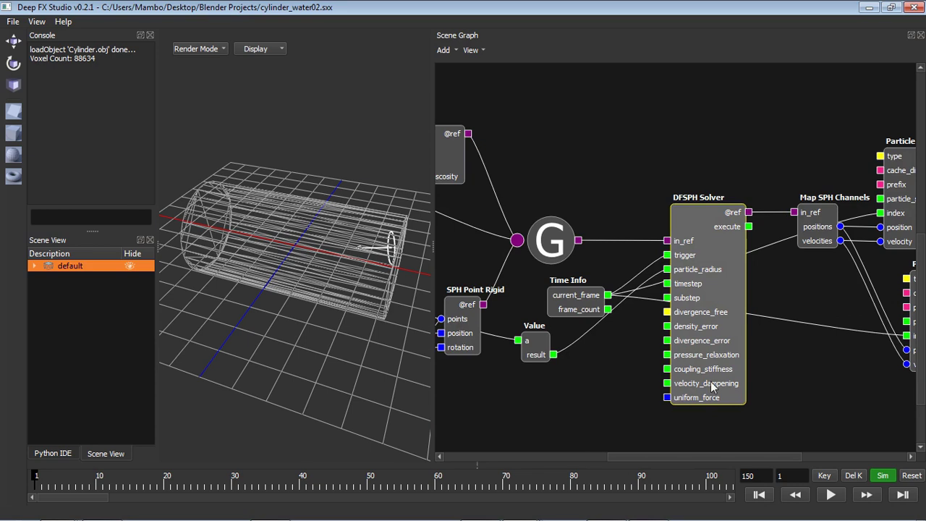
scroll(919, 289, "up", 3)
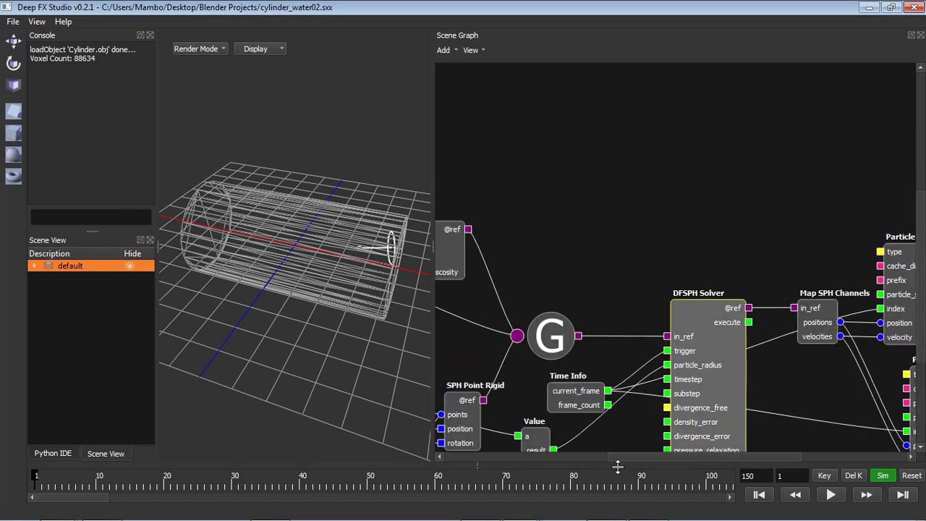
left_click_drag(625, 459, 450, 457)
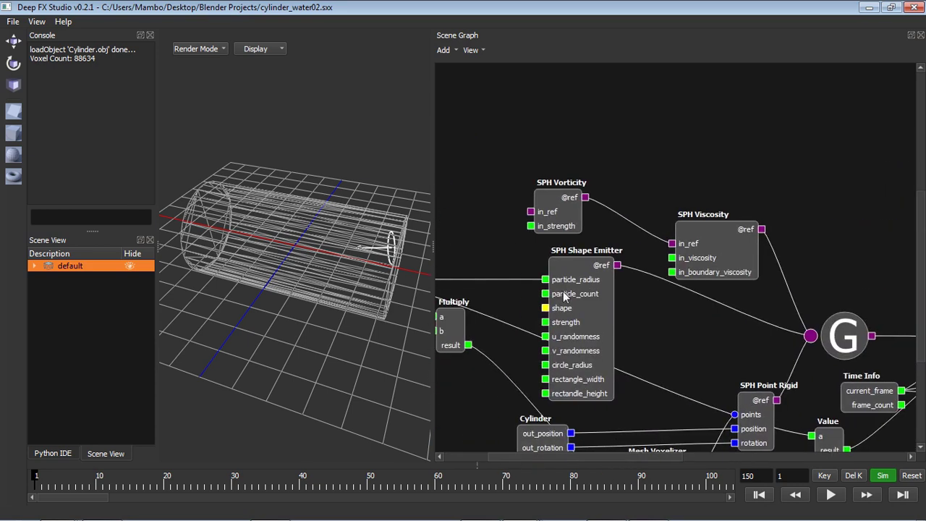
left_click(700, 239)
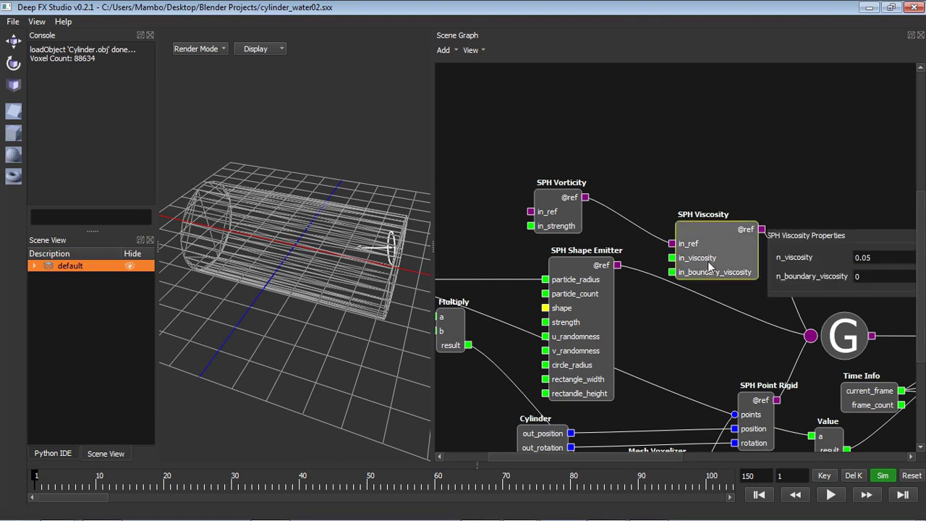
Relate the SPH Viscosity properties to the rendered water video in SMPlayer, return to the graph and close the properties.
left_click_drag(640, 457, 726, 447)
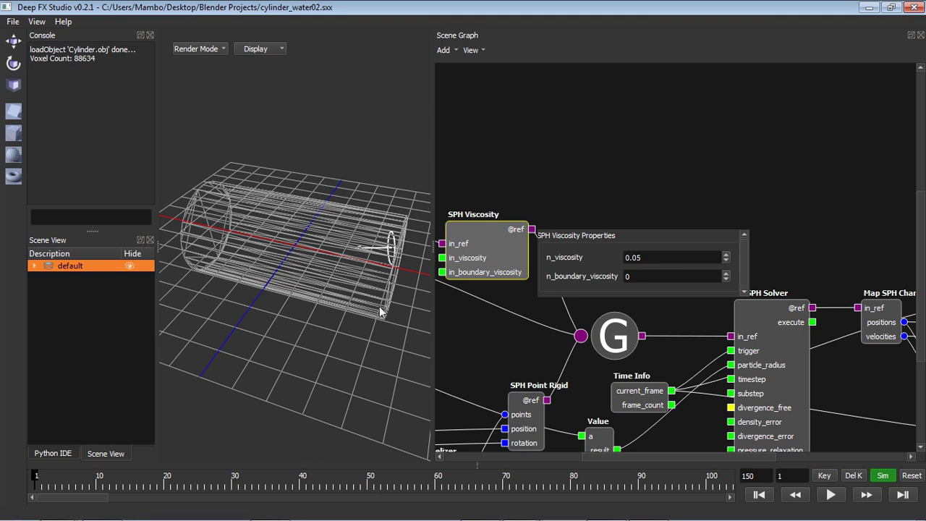
mouse_move(583, 516)
left_click(649, 507)
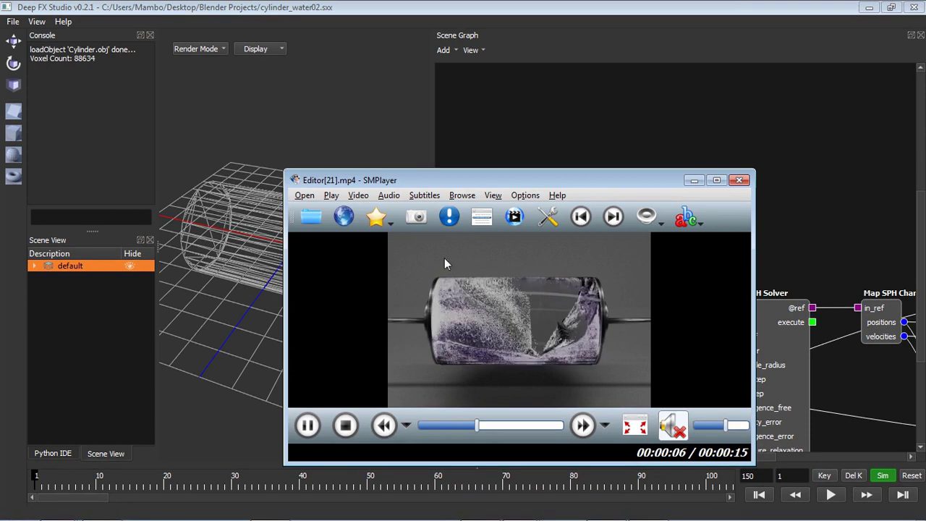
left_click(694, 180)
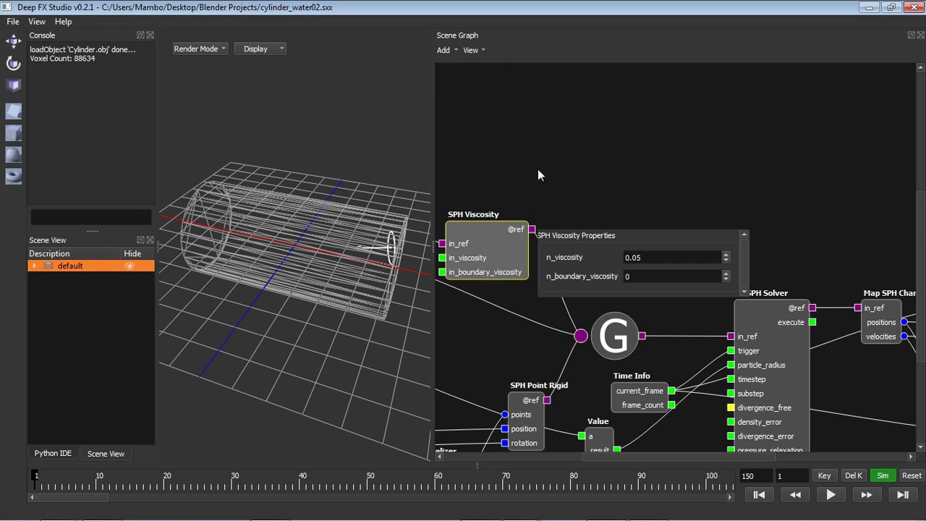
left_click_drag(648, 457, 576, 457)
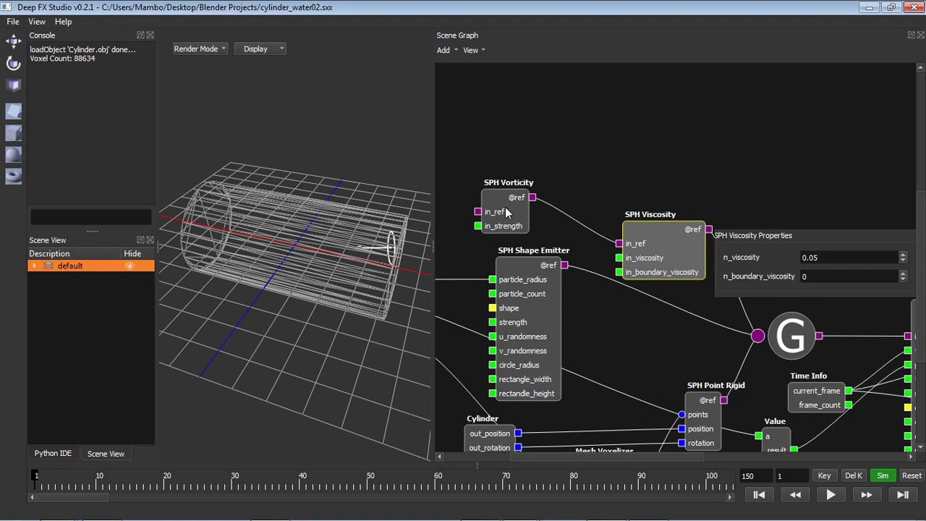
mouse_move(695, 458)
left_mouse_down()
mouse_move(791, 451)
mouse_move(696, 460)
left_mouse_up()
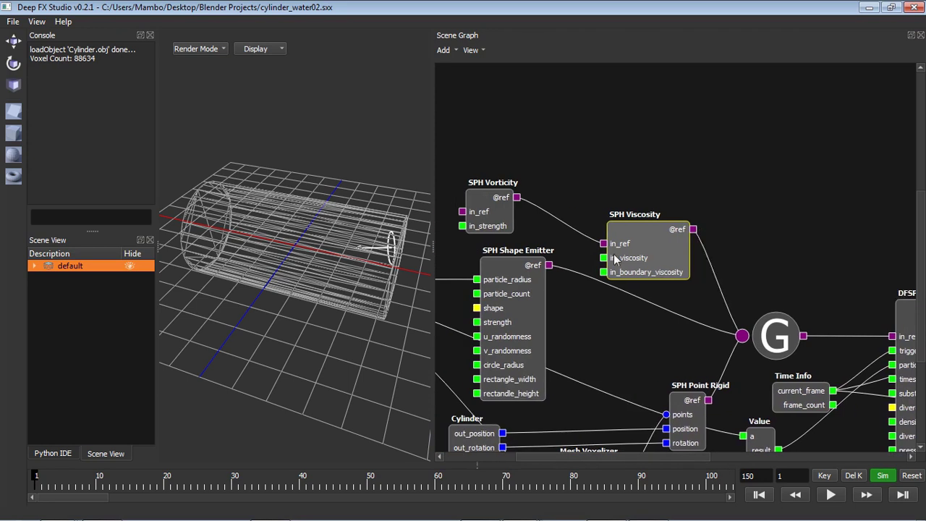
Switch to SMPlayer, replay the water video Editor[21].mp4 from several points including its start, and return to Deep FX Studio.
left_click(643, 509)
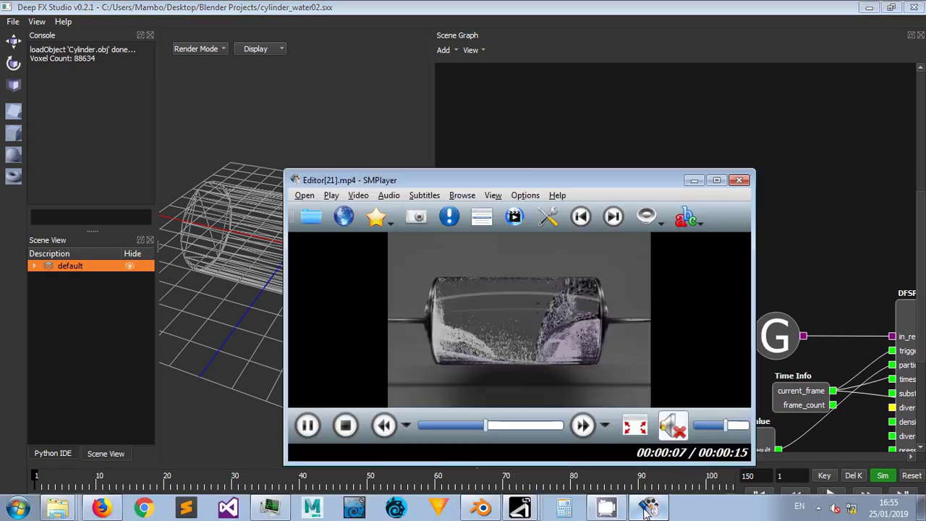
left_click(468, 427)
left_click(416, 428)
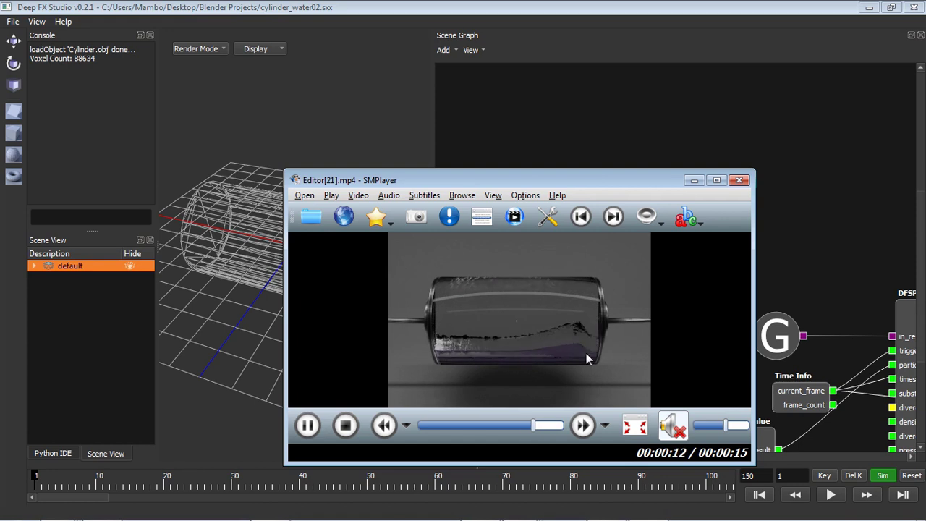
left_click(477, 425)
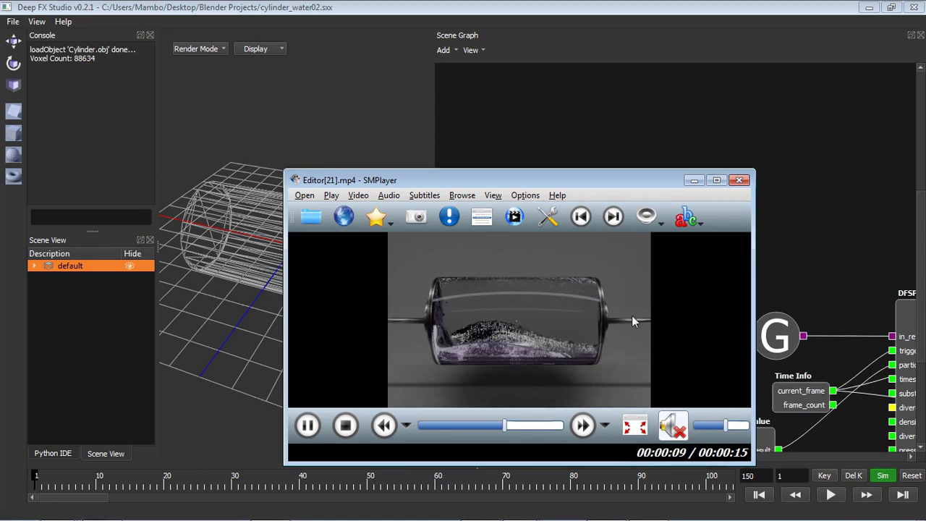
left_click(694, 180)
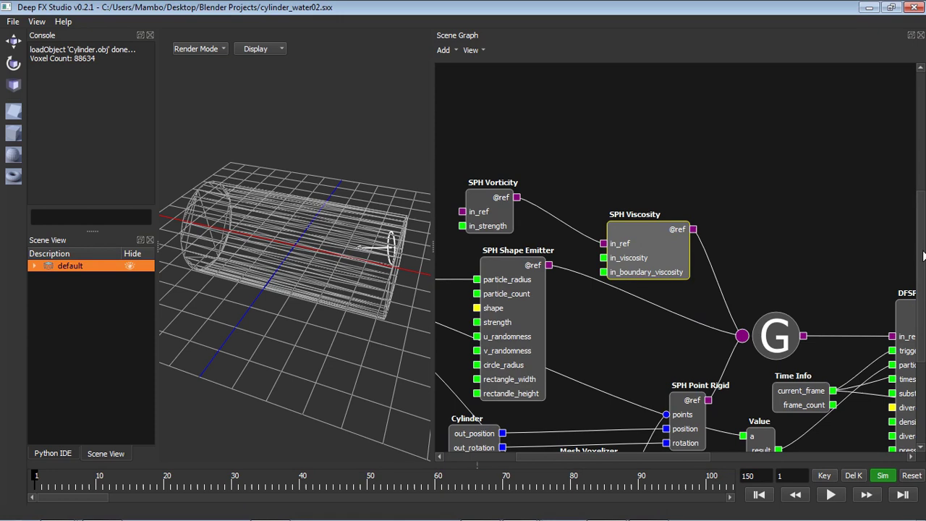
Inspect the SPH Vorticity node's in_strength property, close the properties and nudge the node slightly upward.
left_click(506, 226)
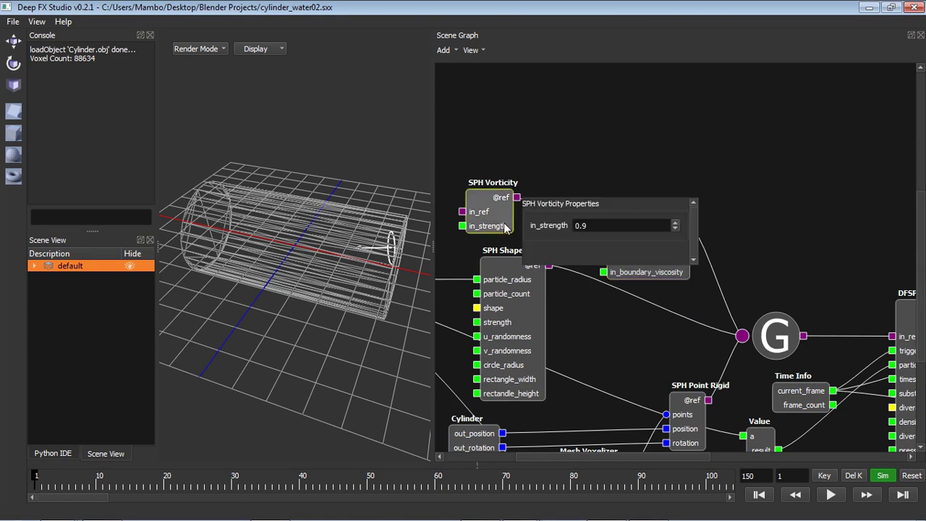
left_click(590, 223)
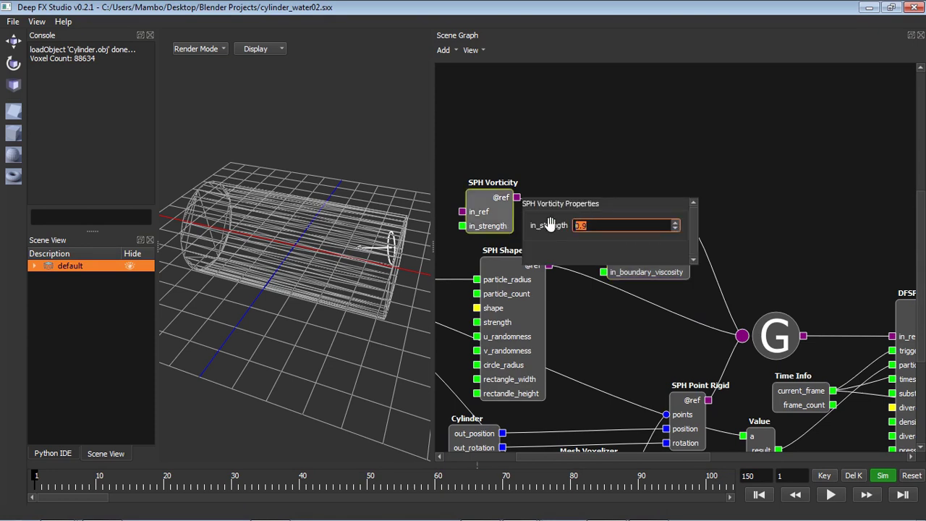
left_click(496, 209)
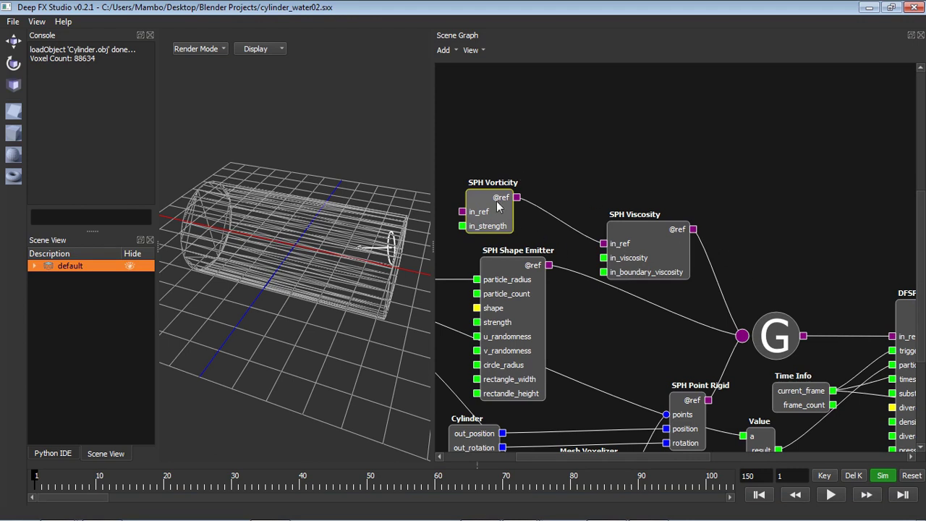
left_click_drag(497, 205, 495, 197)
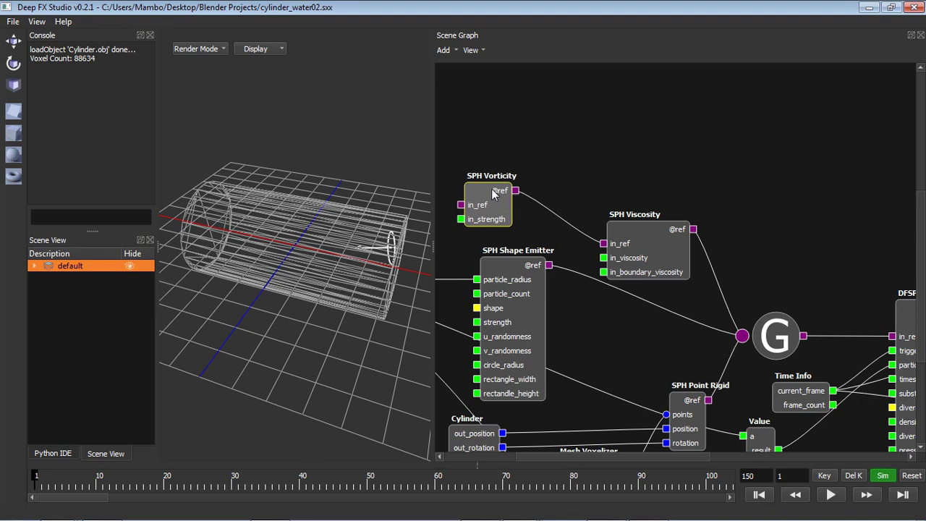
Trace SPH Vorticity through SPH Viscosity and the group node to the DFSPH Solver, and recheck the water video in SMPlayer.
left_click_drag(696, 458, 740, 453)
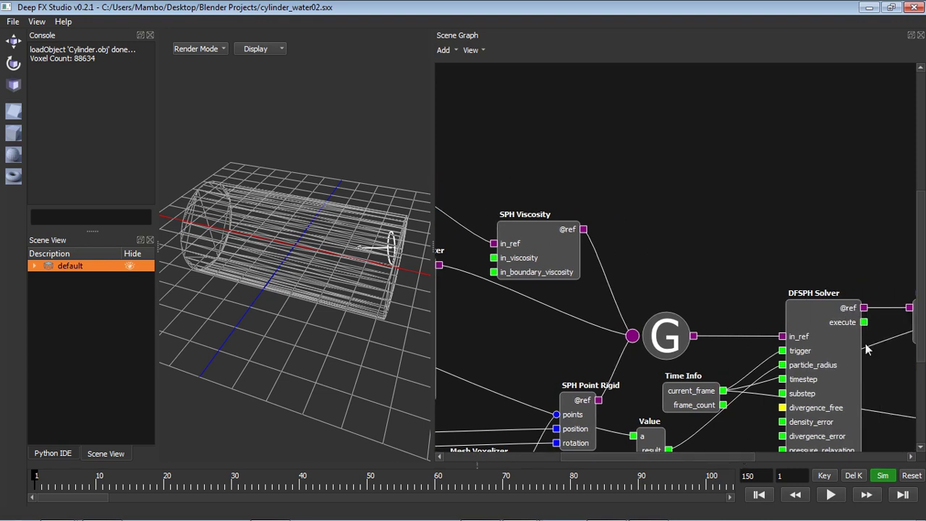
left_click_drag(680, 458, 636, 459)
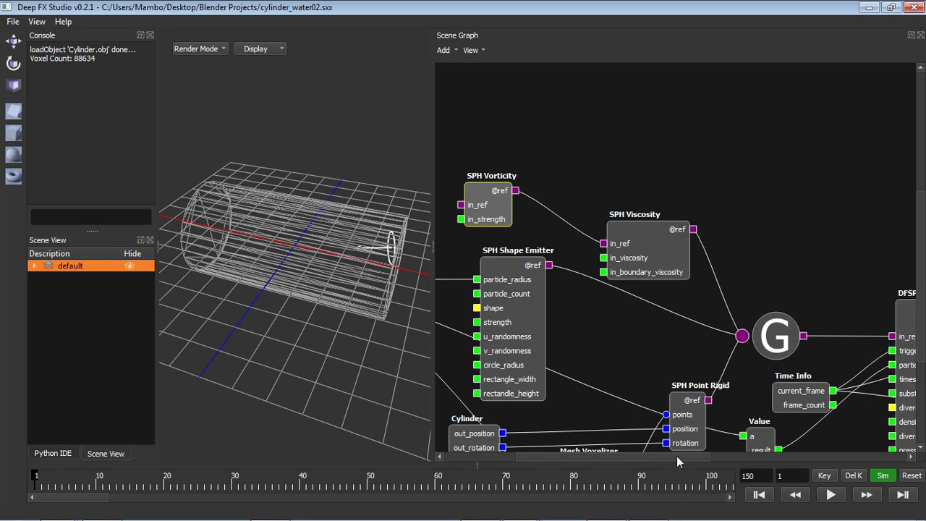
left_click_drag(678, 460, 726, 460)
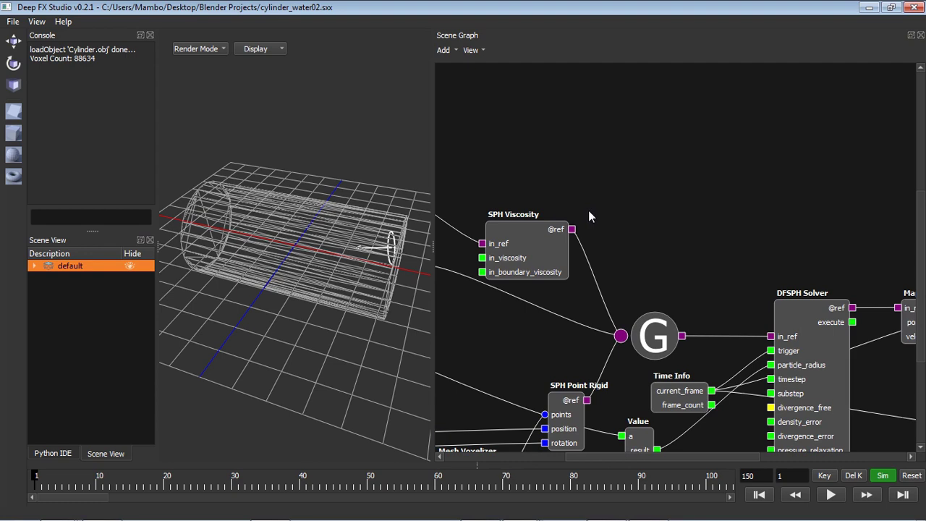
left_click_drag(667, 457, 611, 457)
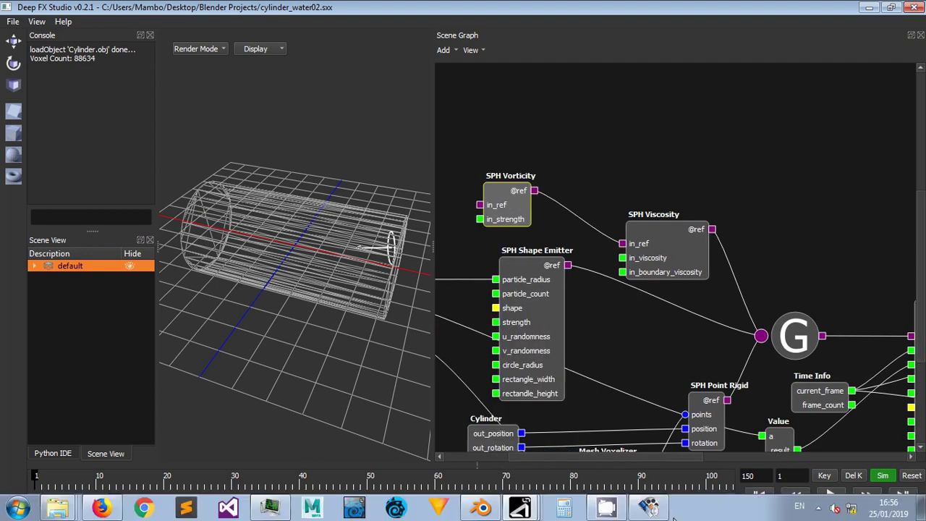
left_click(653, 507)
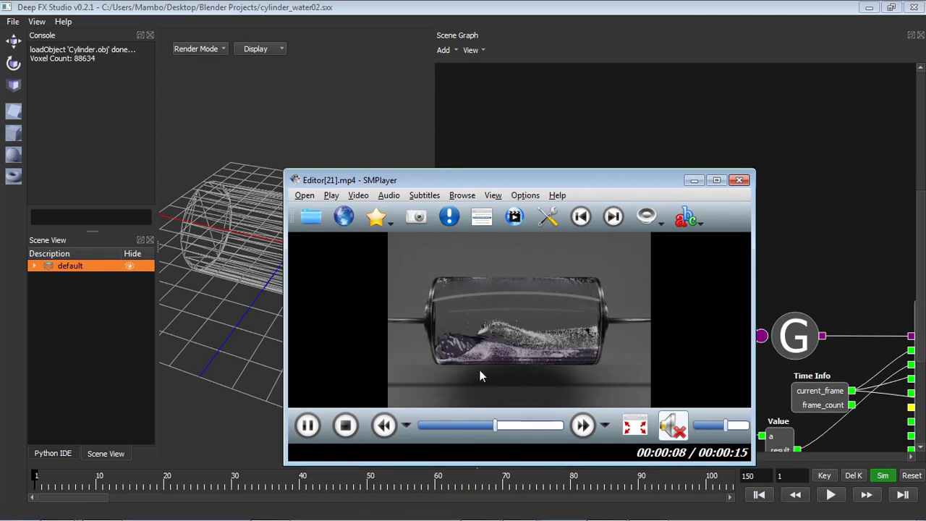
left_click(694, 180)
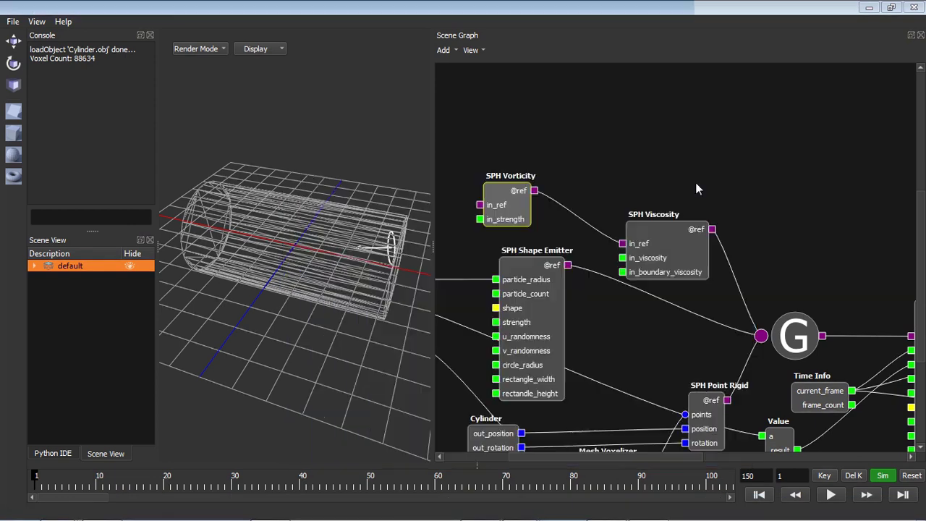
Look up SPH Vorticity among the SPH nodes available to add.
left_click(442, 50)
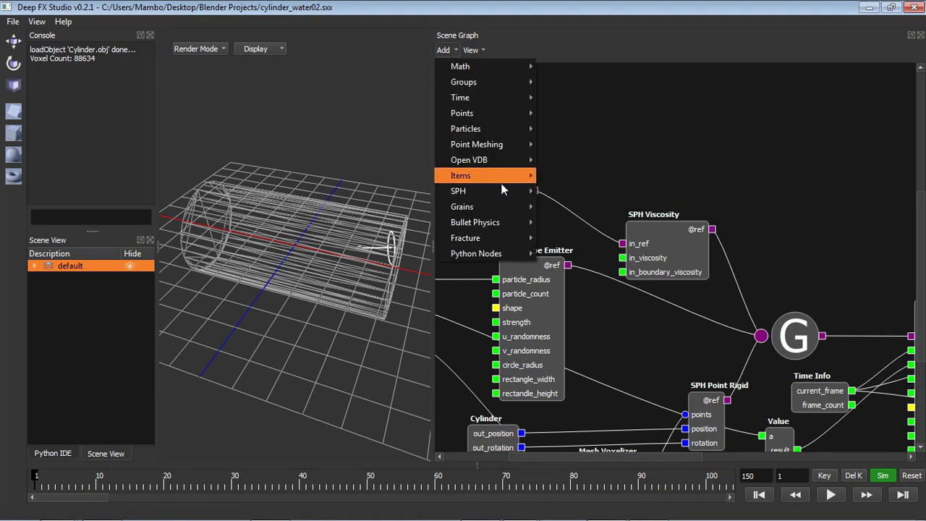
mouse_move(502, 191)
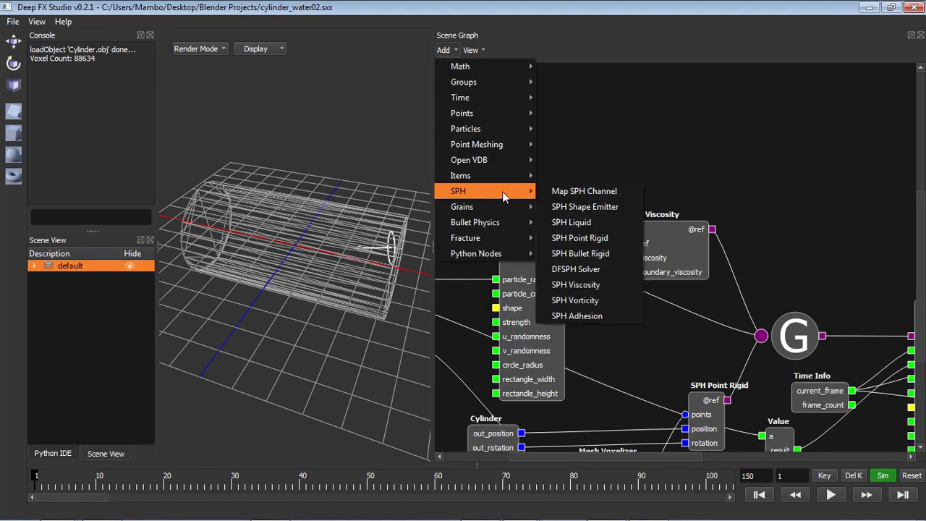
left_click(575, 300)
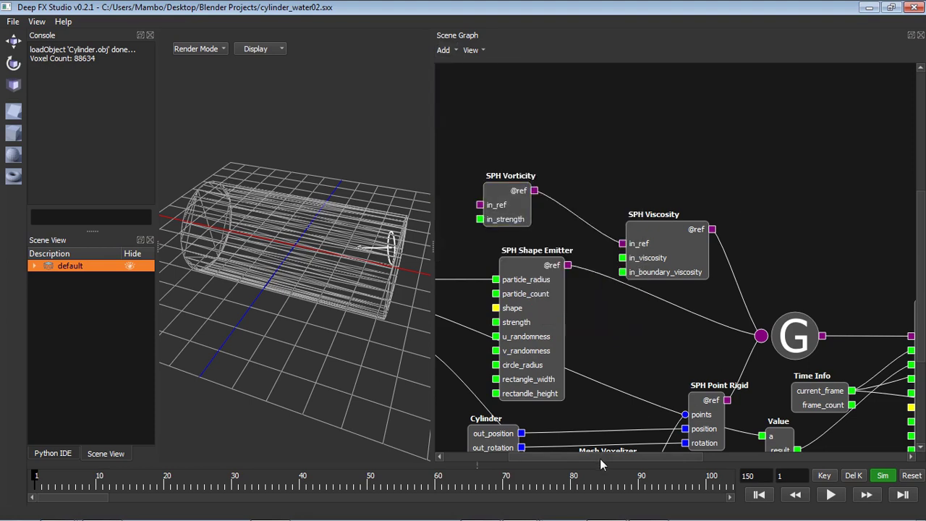
Review the graph from the Particle Cache nodes back to the Cylinder and Mesh Voxelizer, and move the timeline to frame 15.
left_click_drag(607, 459, 752, 457)
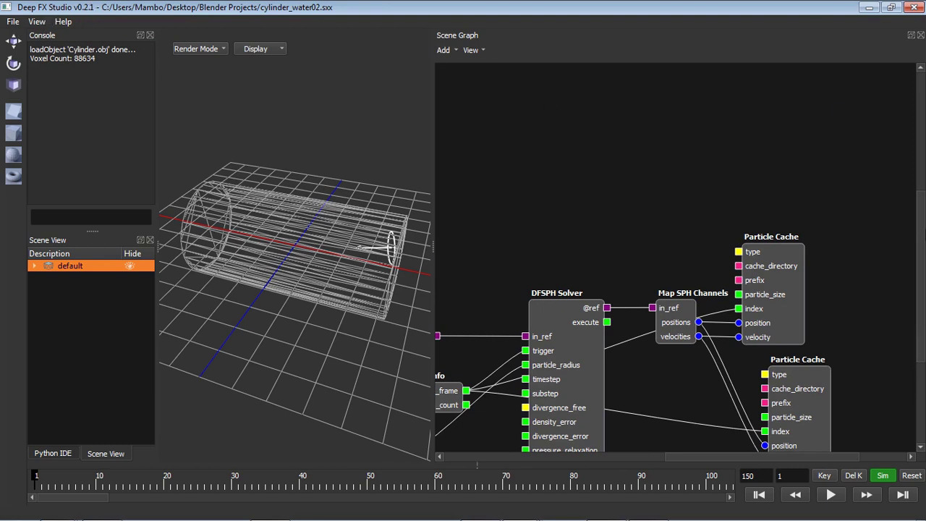
left_click_drag(920, 231, 920, 252)
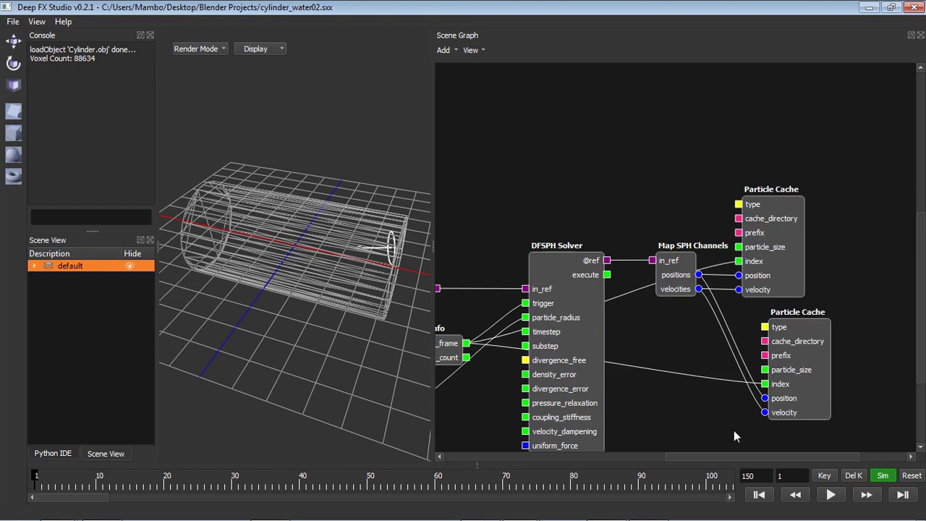
left_click_drag(701, 455, 515, 468)
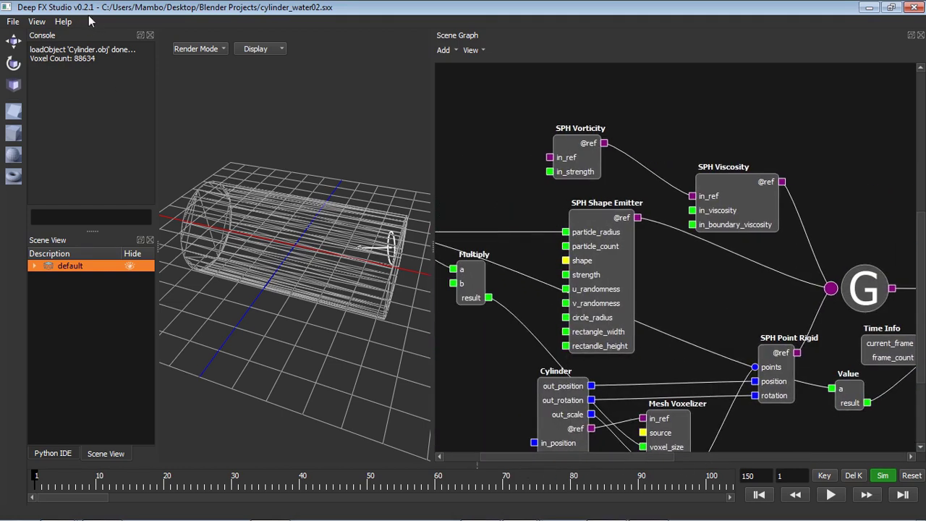
left_click_drag(922, 260, 923, 292)
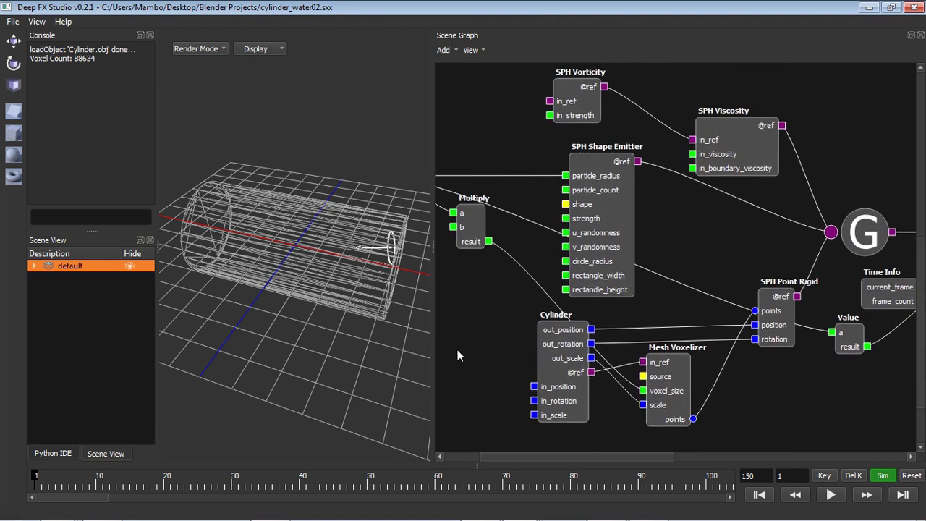
left_click(403, 483)
left_click(132, 480)
Switch to the cylinder_water_foam_04.sxx scene and dock its floating Scene Graph together with the Console to reveal the viewport.
mouse_move(463, 517)
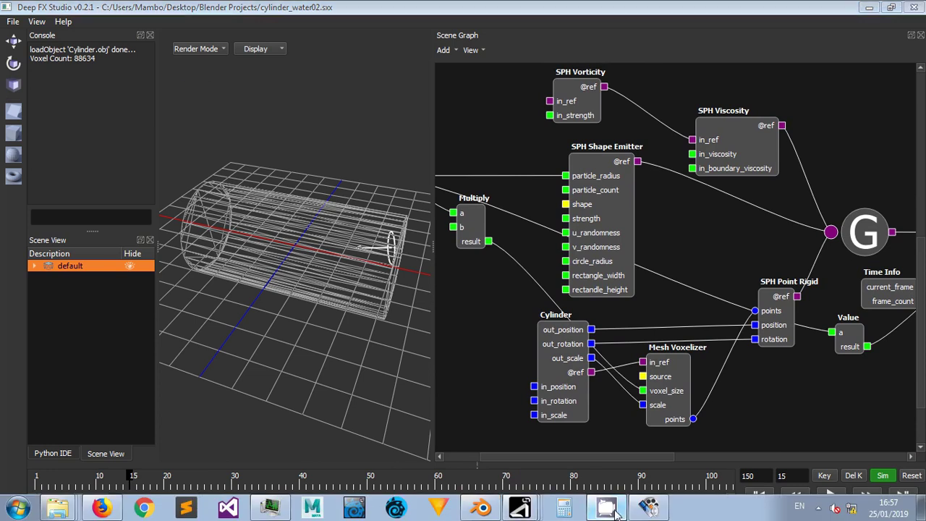
mouse_move(522, 510)
left_click(528, 479)
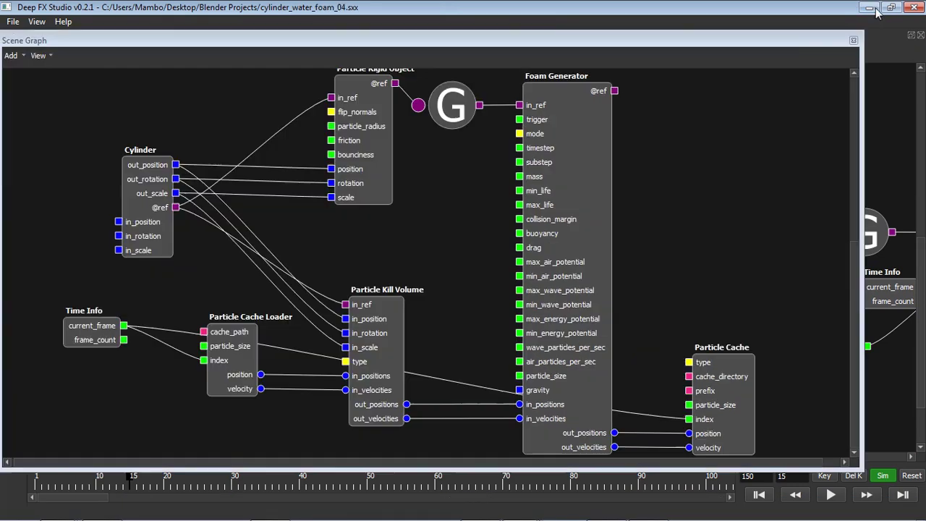
double_click(796, 41)
left_click_drag(225, 483, 1, 498)
left_click_drag(567, 35, 109, 123)
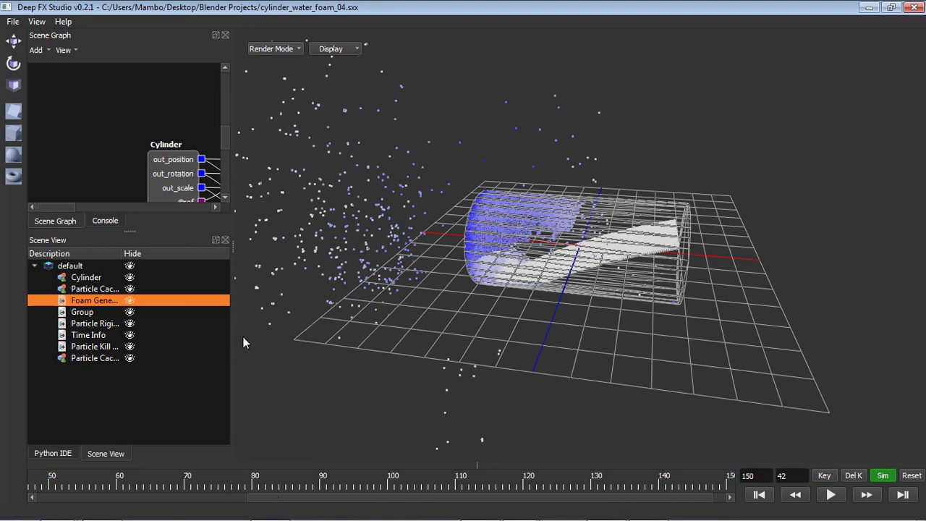
Scrub through the foam simulation up to frame 83 and bring the end of the timeline into view.
left_click_drag(194, 485, 49, 492)
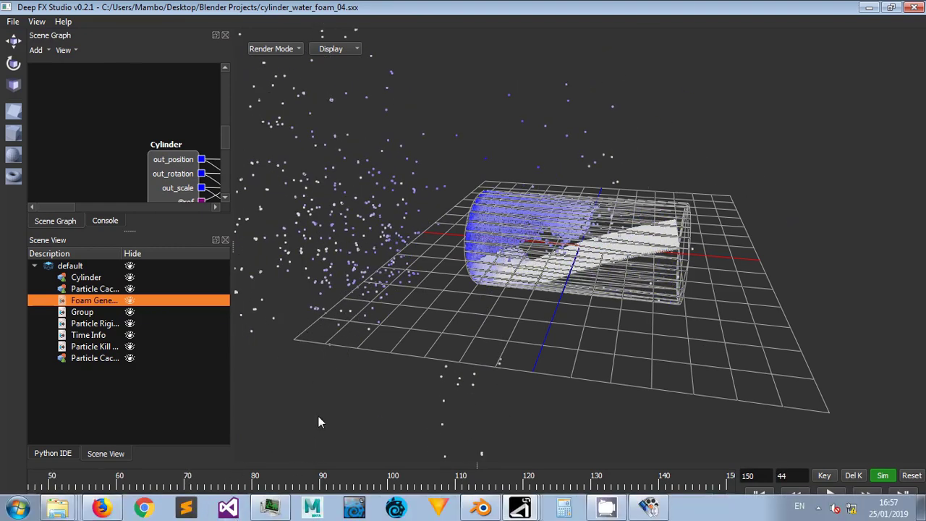
left_click_drag(293, 501, 466, 503)
left_click(57, 483)
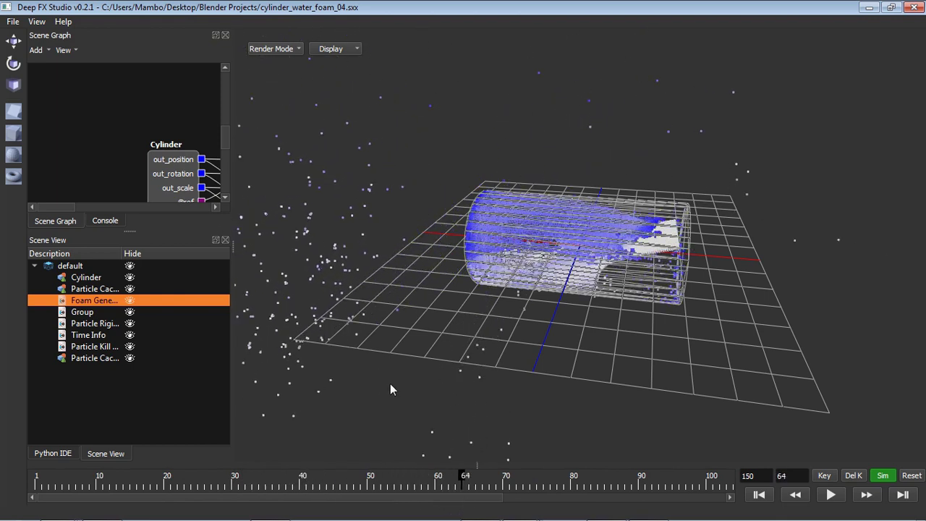
left_click_drag(456, 477, 594, 483)
left_click_drag(499, 497, 711, 496)
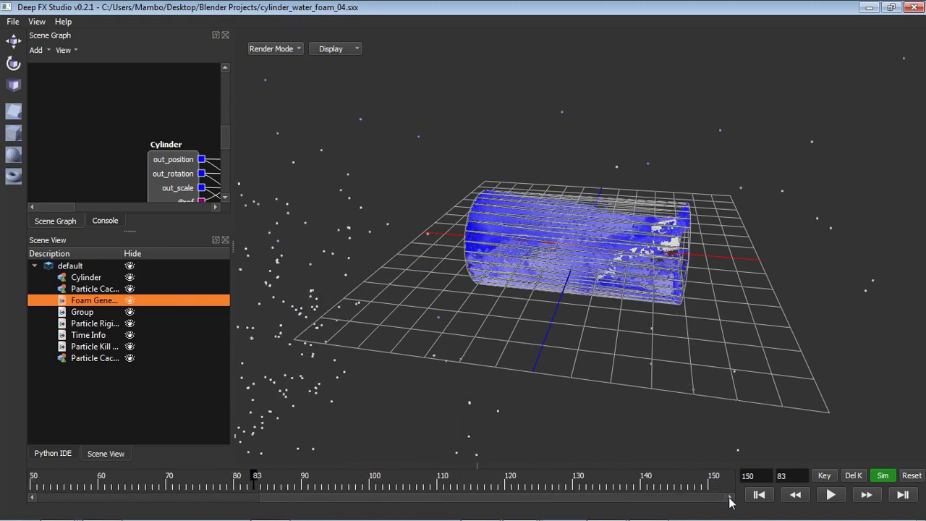
Extend the timeline to 450 frames and view the simulation at frame 347.
left_click_drag(755, 477, 746, 480)
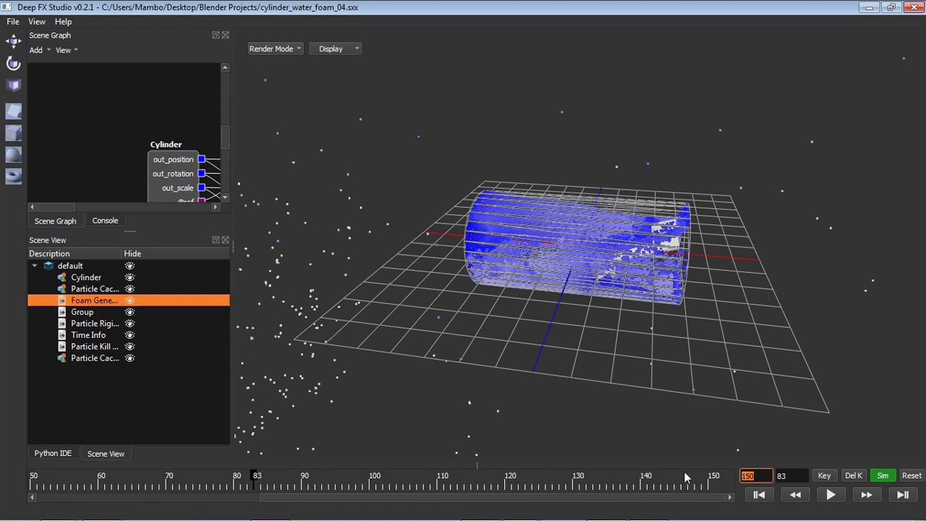
type("45")
left_click(671, 489)
left_click(598, 499)
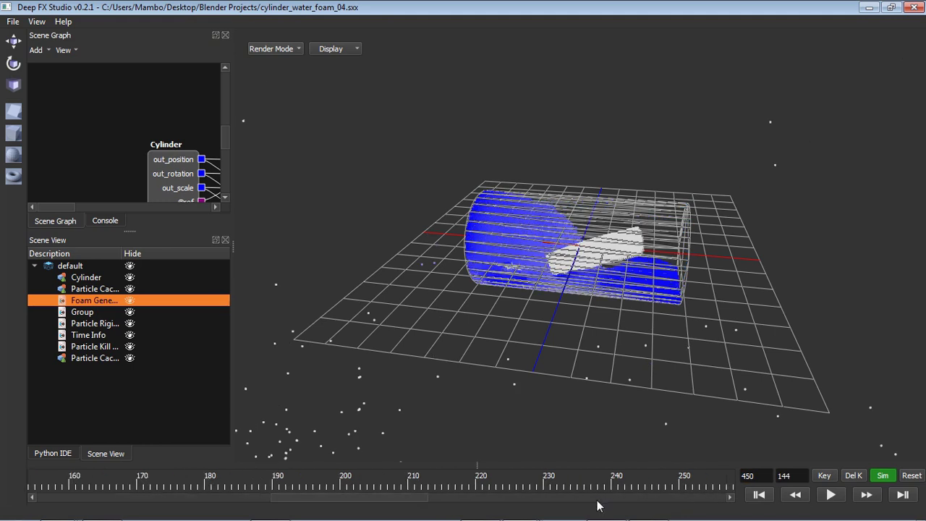
left_click(598, 498)
left_click(631, 482)
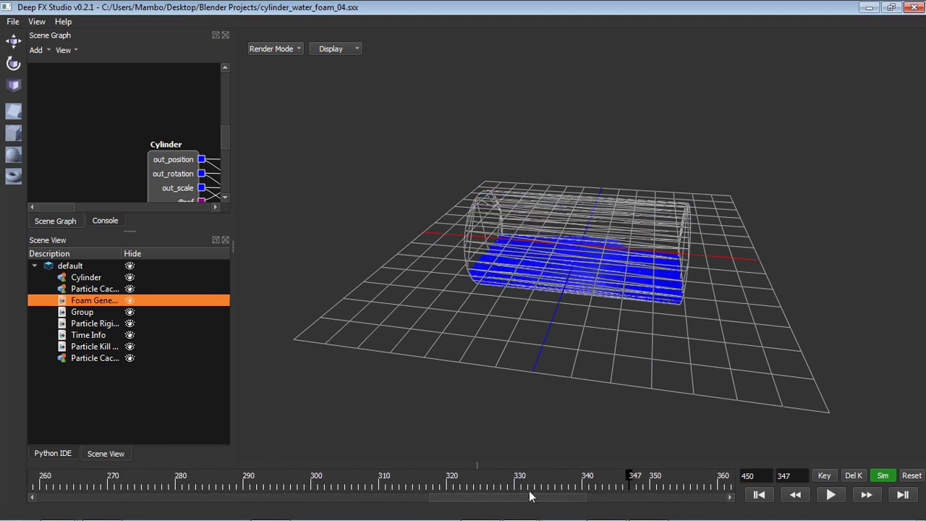
Step the foam simulation back through frames 297 and 64 to frame 12.
left_click(513, 480)
left_click(289, 480)
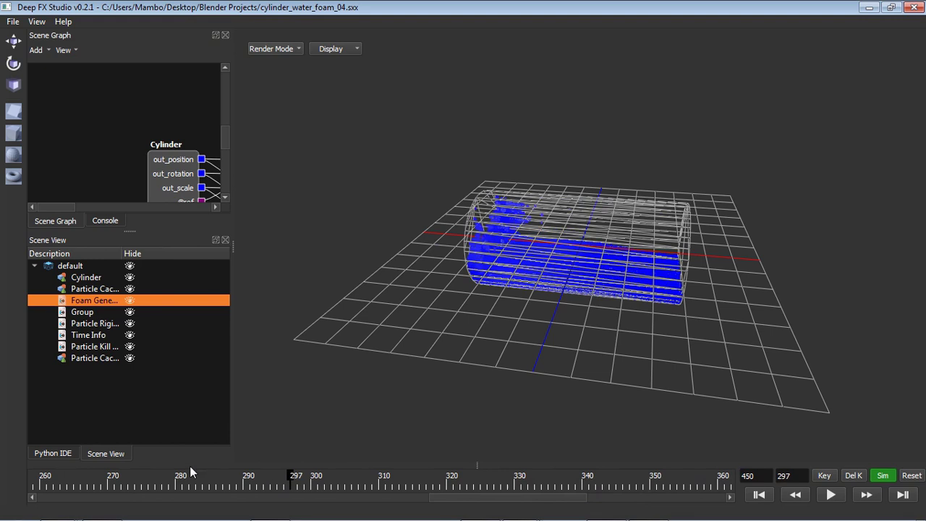
left_click(69, 499)
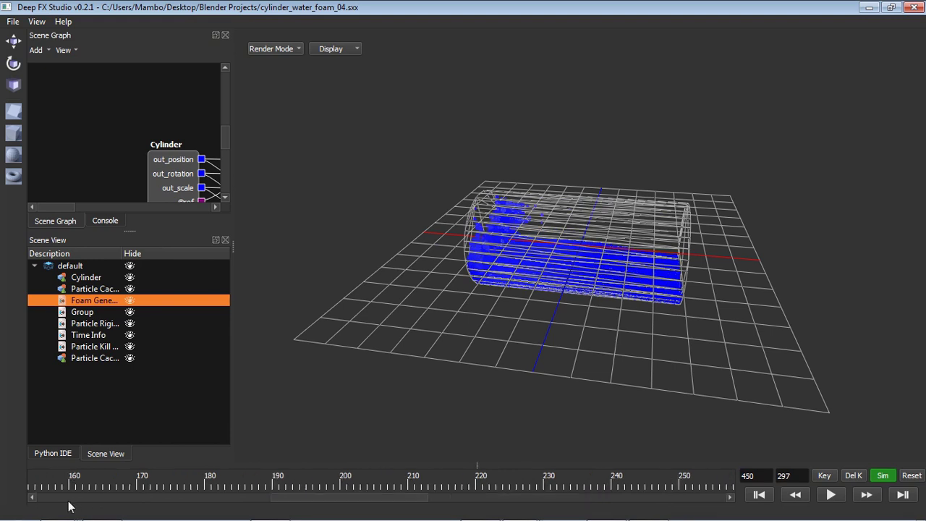
left_click(71, 500)
left_click(128, 483)
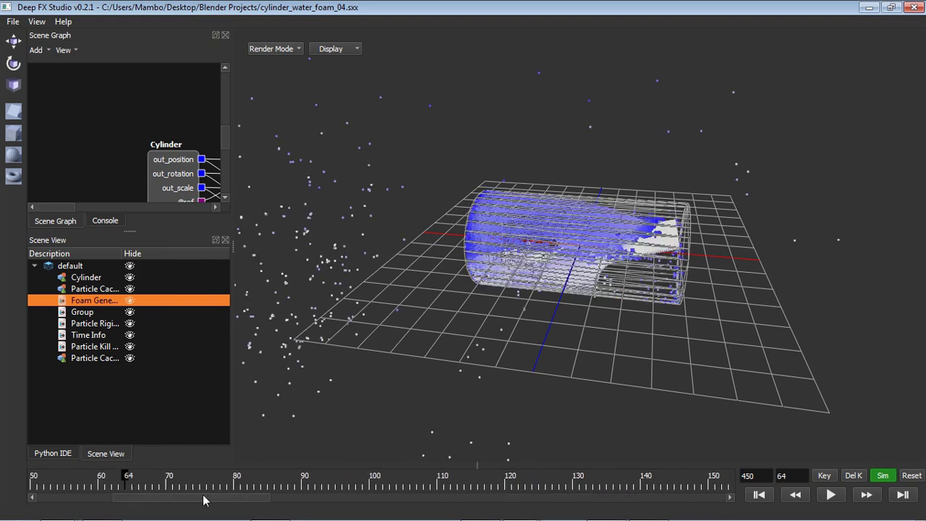
left_click_drag(187, 503, 112, 511)
left_click(112, 483)
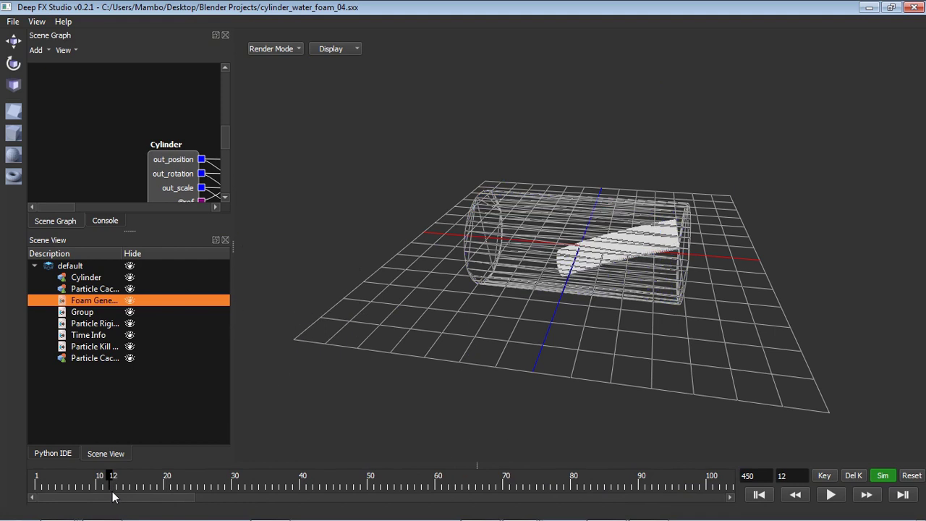
Scrub the foam simulation forward from its start to frame 83, and then view it at frame 224.
mouse_move(49, 481)
left_mouse_down()
mouse_move(492, 499)
mouse_move(542, 481)
left_mouse_up()
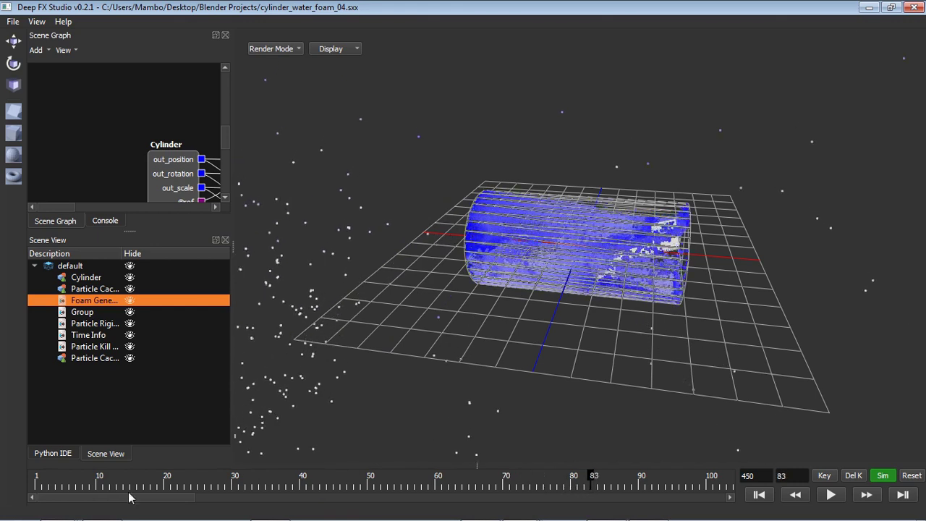
left_click_drag(130, 498, 421, 489)
left_click(310, 477)
left_click(380, 479)
left_click(420, 485)
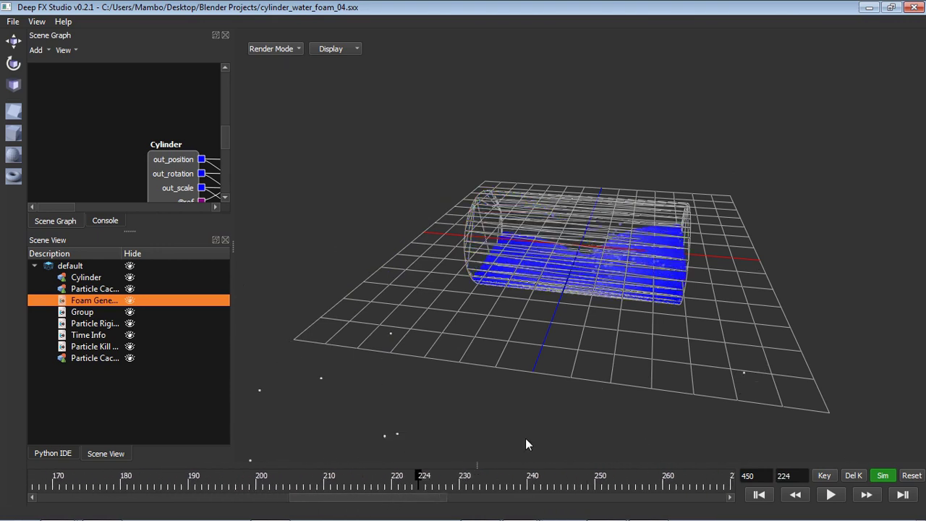
Replay the early frames up to 87, orbit to a front view of the cylinder, and advance to frame 95.
left_click_drag(406, 500, 34, 494)
left_click(523, 485)
left_click_drag(114, 489, 587, 485)
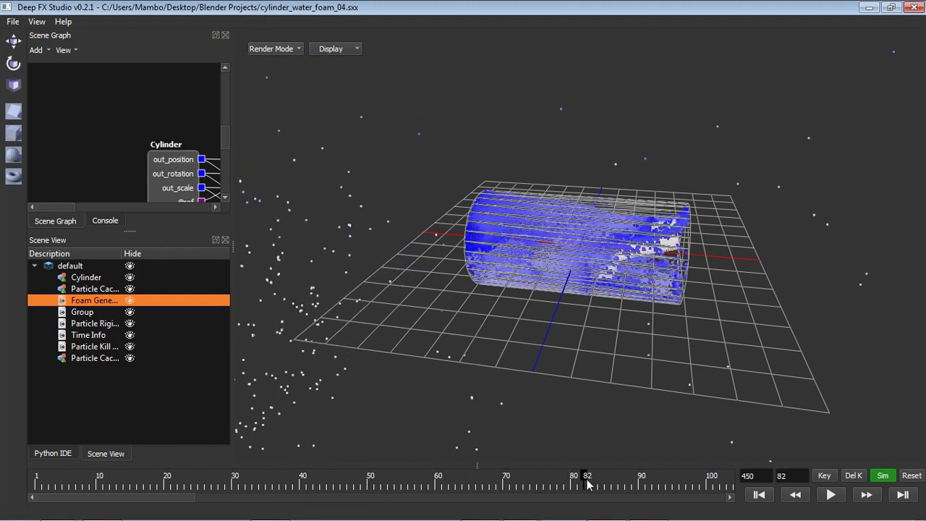
left_click_drag(620, 459, 621, 463)
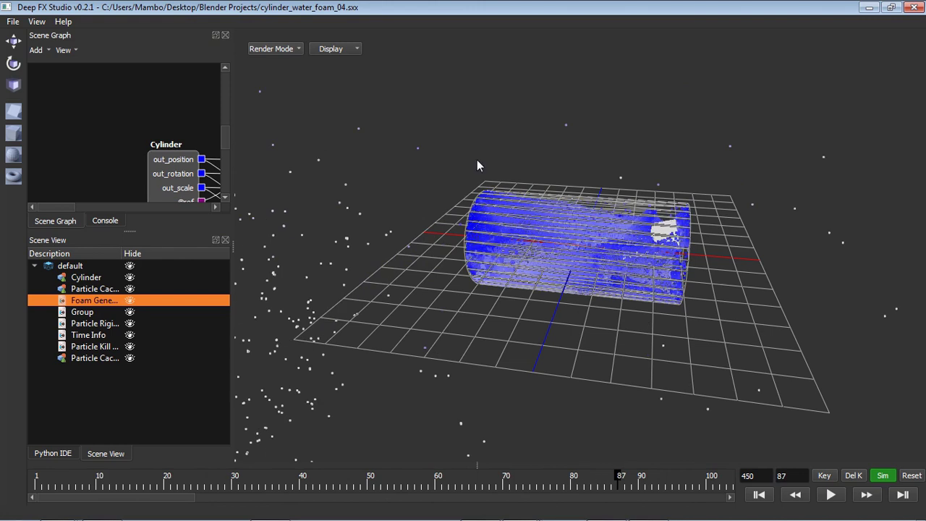
middle_click_drag(453, 165, 484, 163)
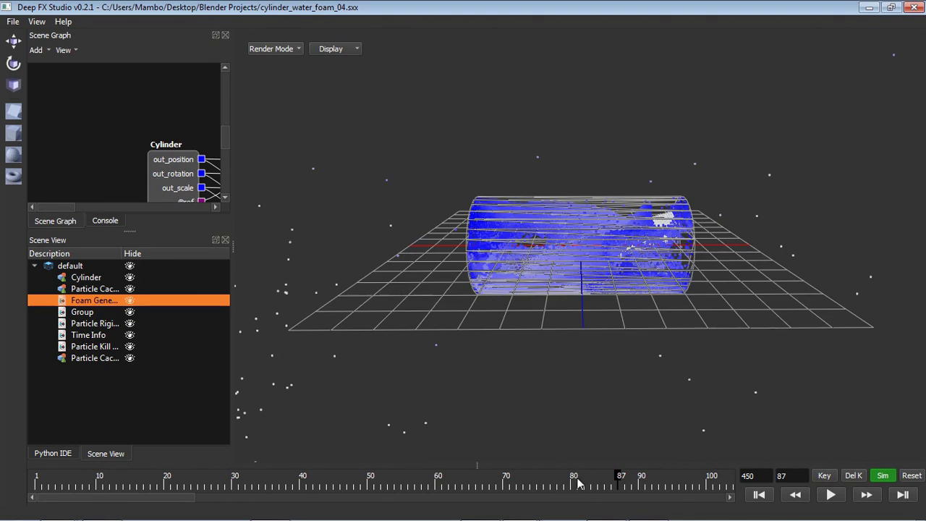
left_click_drag(648, 491, 676, 493)
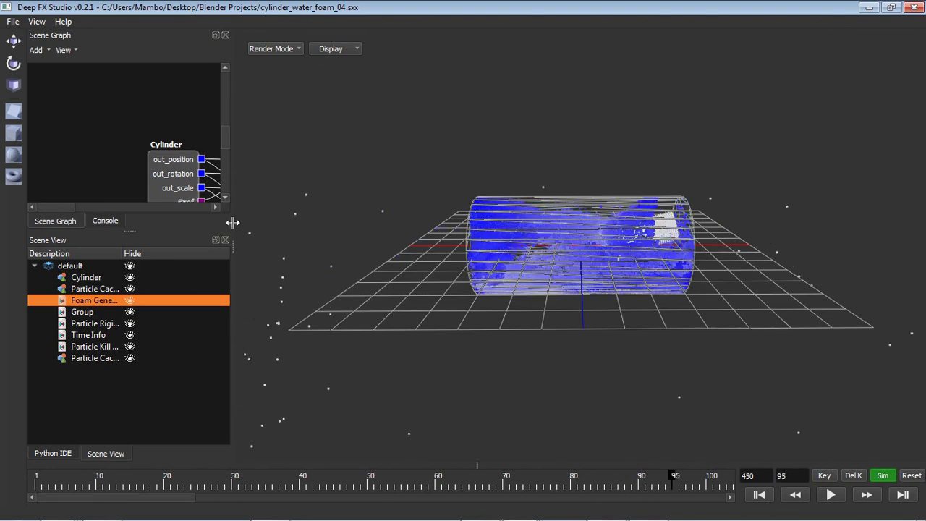
Dock the Scene Graph on the far side of the viewport, return the Console above the Scene View, and widen the Scene Graph.
left_click_drag(233, 237, 504, 269)
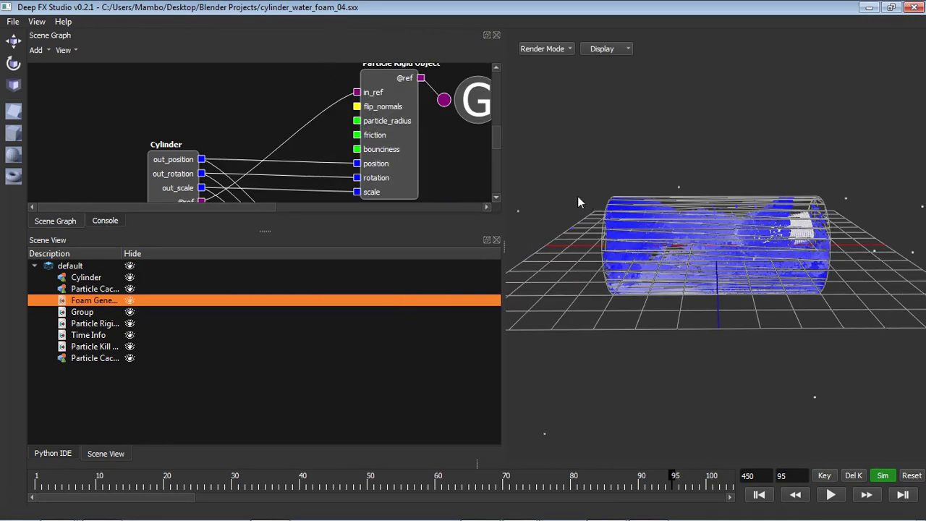
double_click(399, 28)
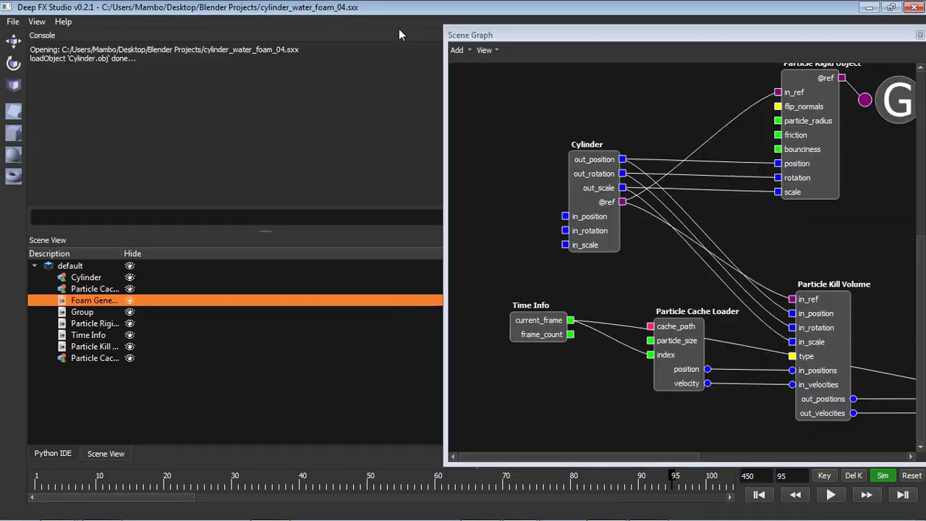
double_click(558, 37)
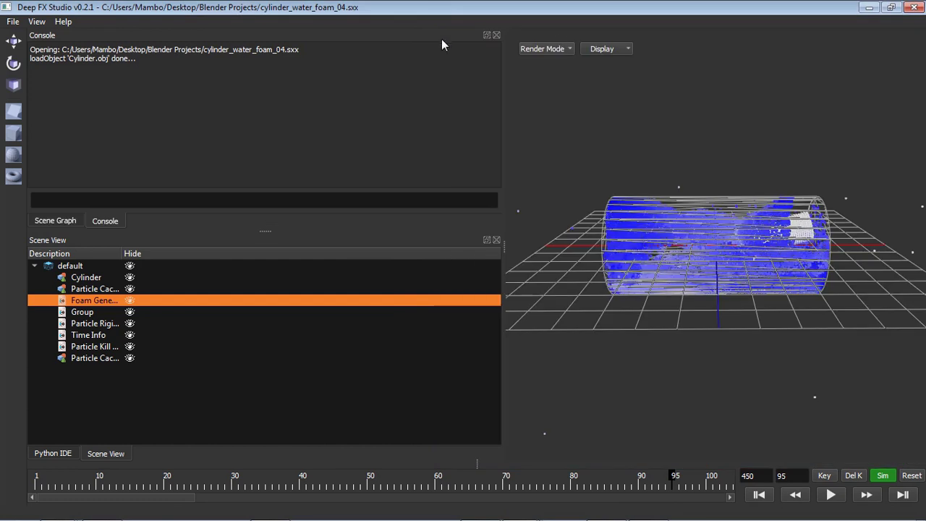
left_click_drag(442, 36, 592, 147)
left_click_drag(383, 35, 890, 130)
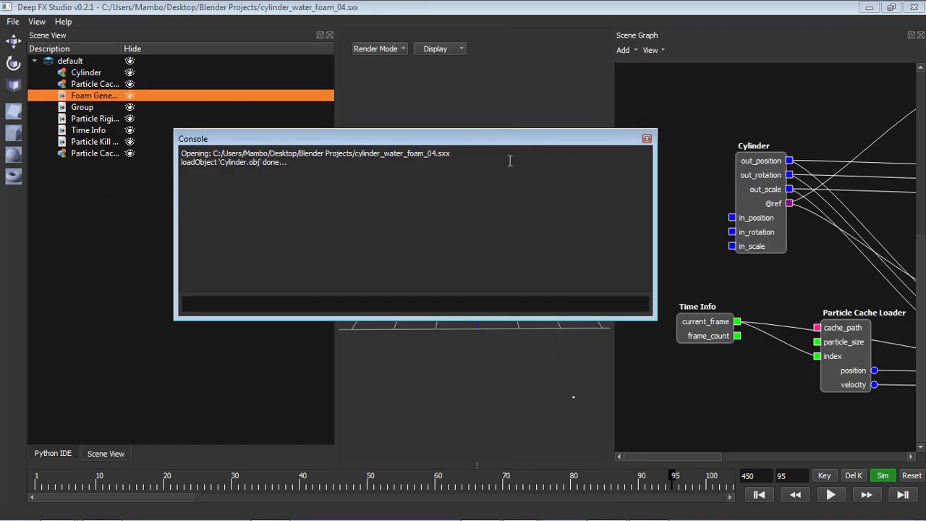
double_click(511, 140)
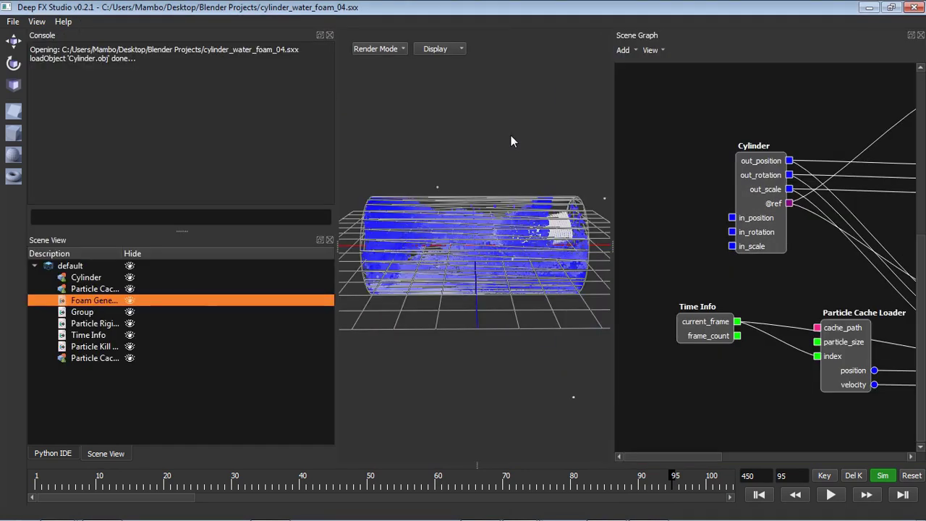
left_click_drag(611, 178, 398, 235)
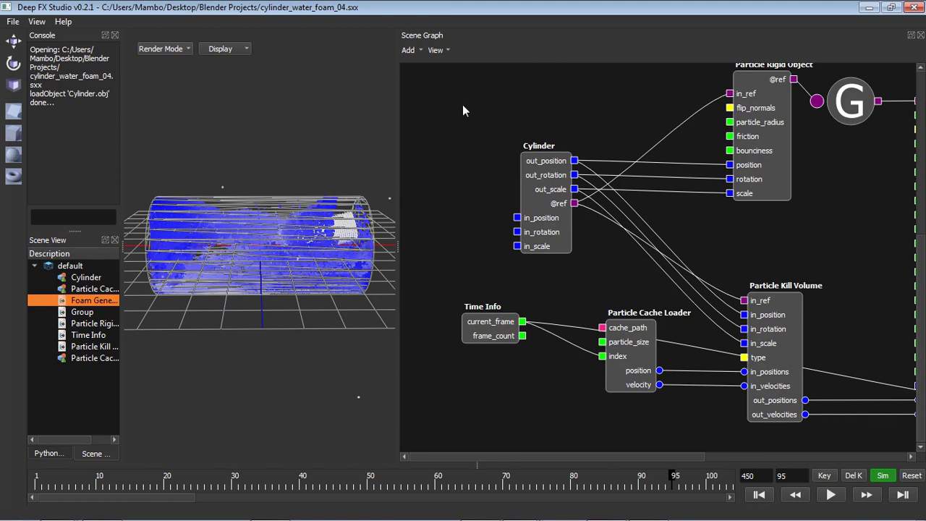
Add a second Particle Kill Volume node to the graph and place it beside the Cylinder node.
left_click(420, 50)
mouse_move(448, 132)
left_click(575, 176)
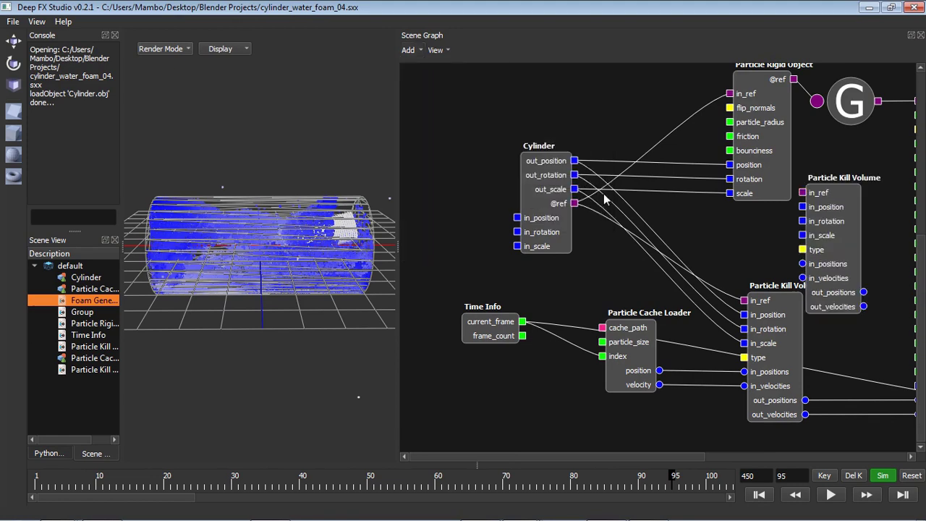
left_click_drag(822, 259, 443, 185)
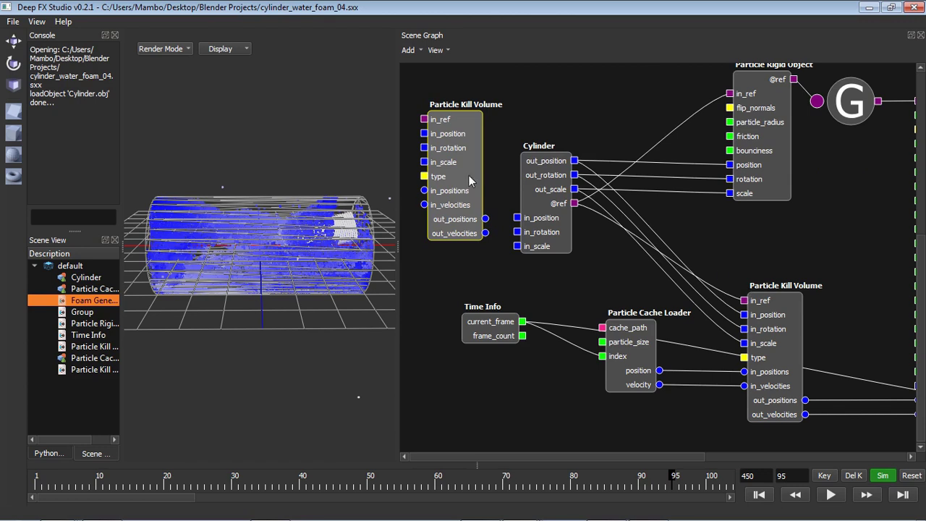
left_click_drag(469, 181, 476, 215)
Open the properties of the connected Particle Kill Volume node and bring its position, rotation, scale and type settings into view.
left_click(786, 336)
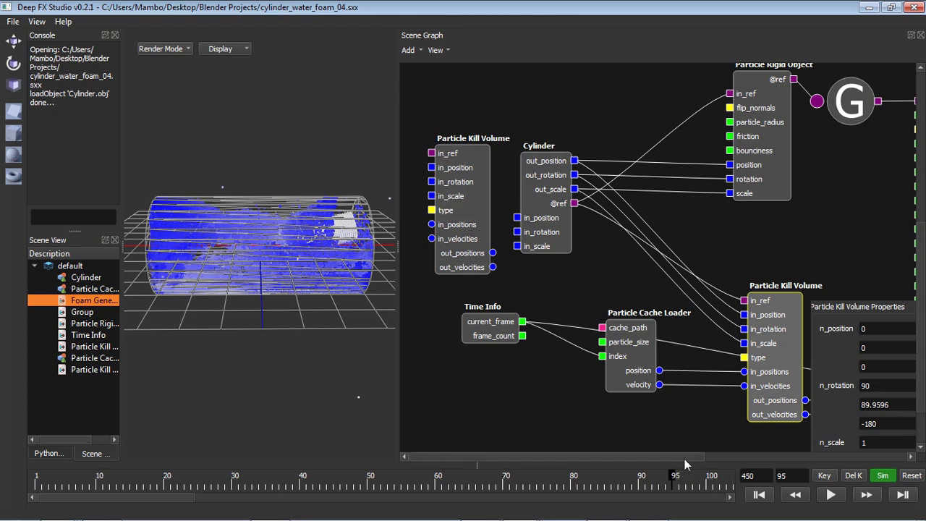
left_click_drag(683, 458, 754, 428)
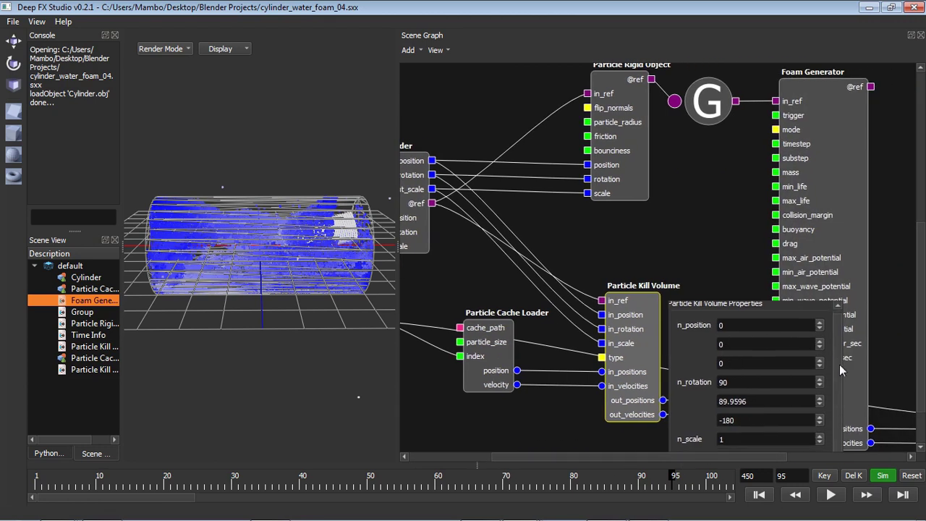
left_click(633, 329)
left_click(634, 332)
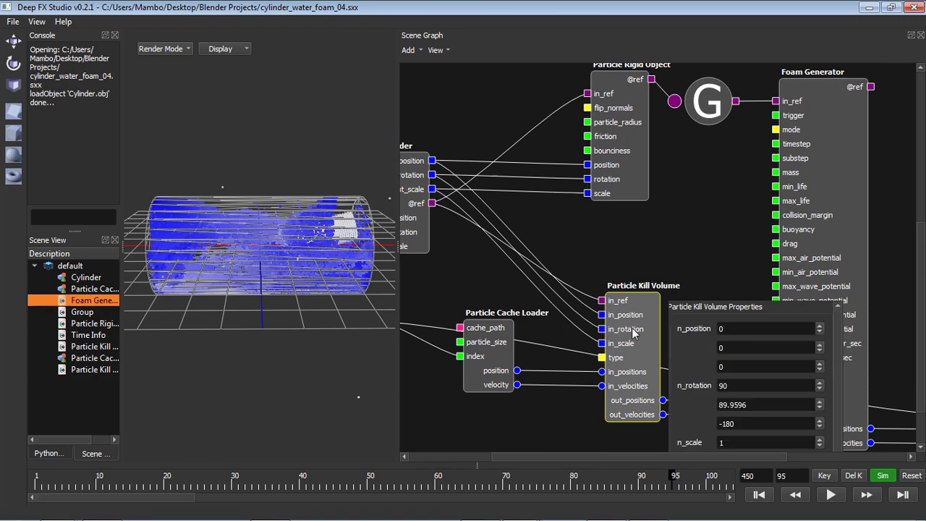
middle_click_drag(634, 332, 598, 273)
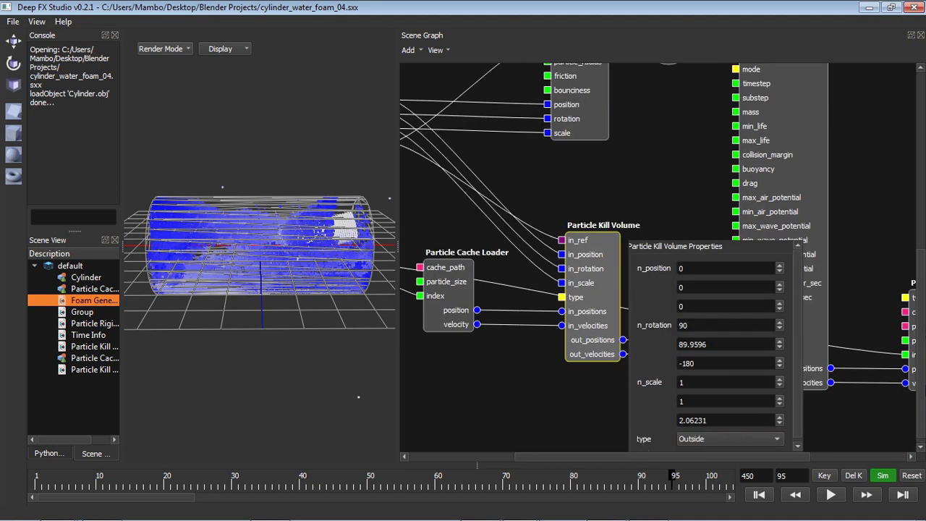
Examine the Outside and Inside type options of the connected Particle Kill Volume, keeping Outside.
left_click_drag(924, 413, 923, 443)
left_click(753, 429)
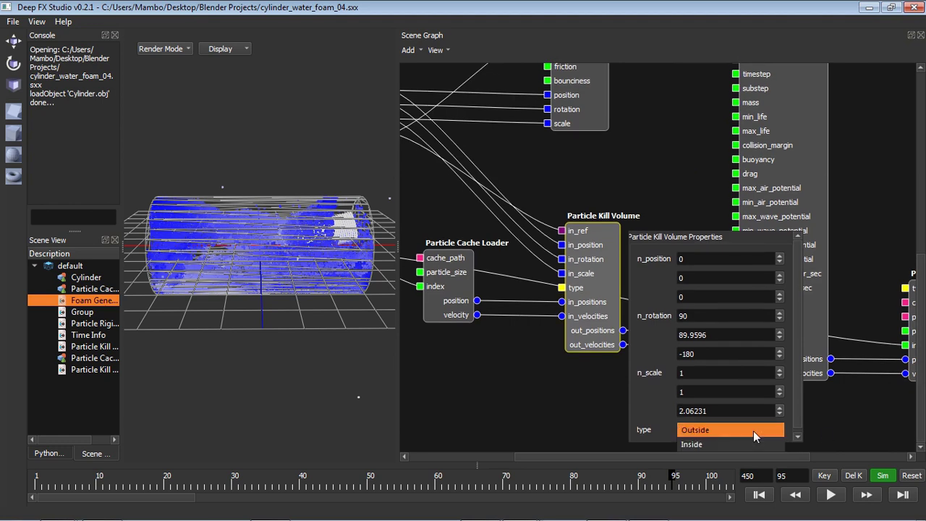
left_click(753, 431)
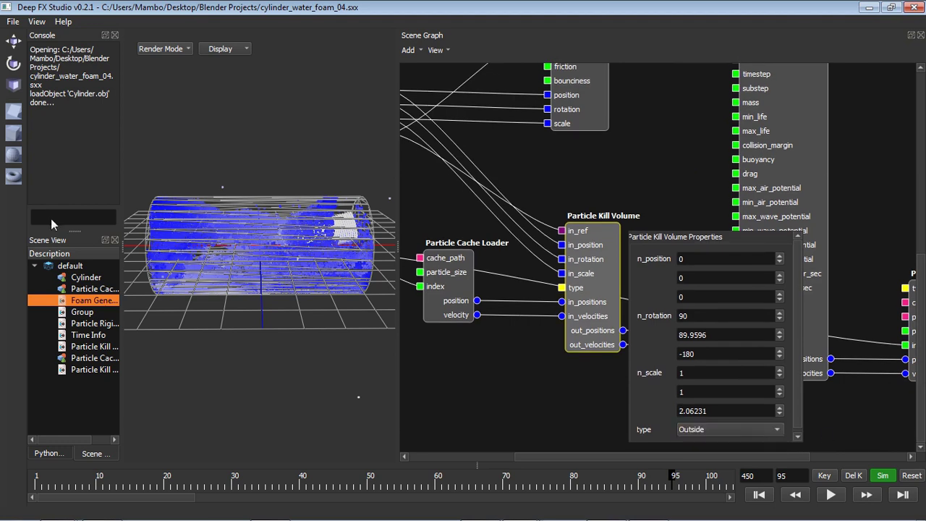
left_click(700, 430)
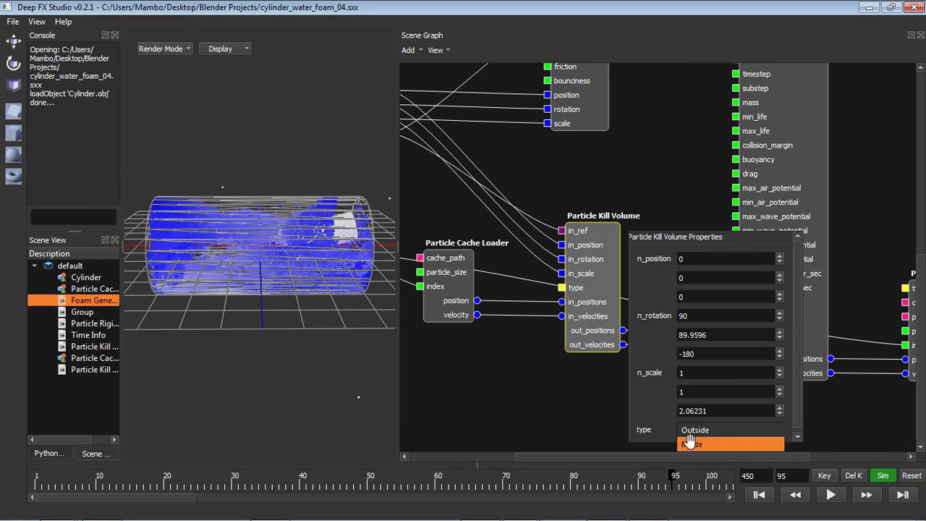
left_click(494, 365)
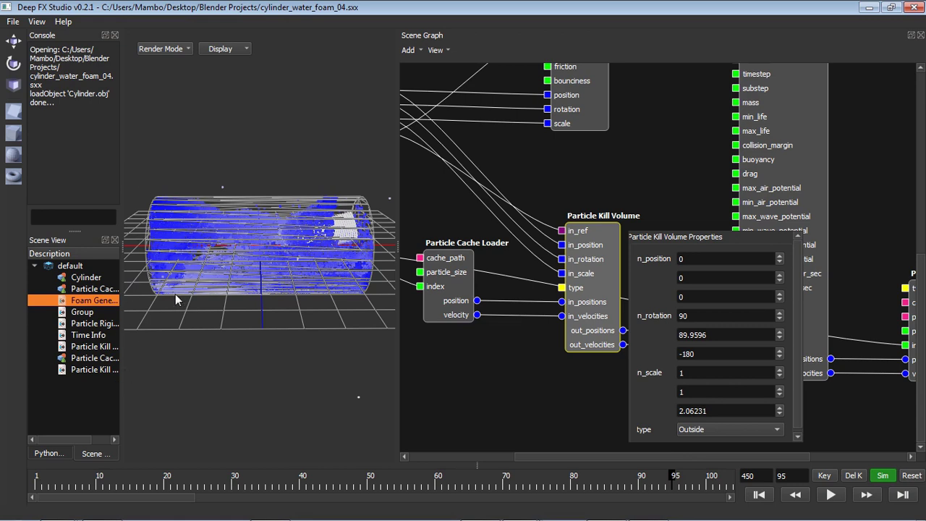
left_click(721, 432)
left_click(732, 347)
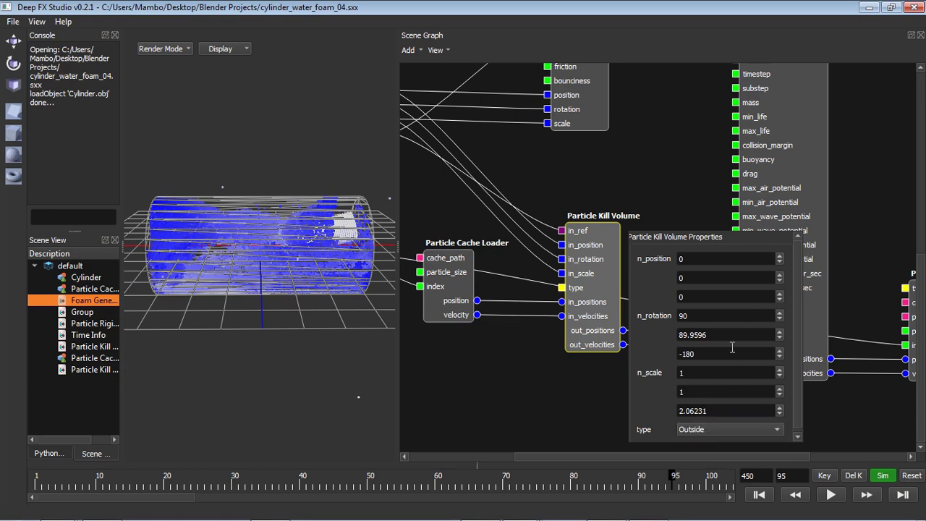
Close the Particle Kill Volume properties and widen the Console and Scene View column.
left_click(590, 257)
left_click_drag(614, 457, 48, 297)
left_click_drag(123, 327, 156, 334)
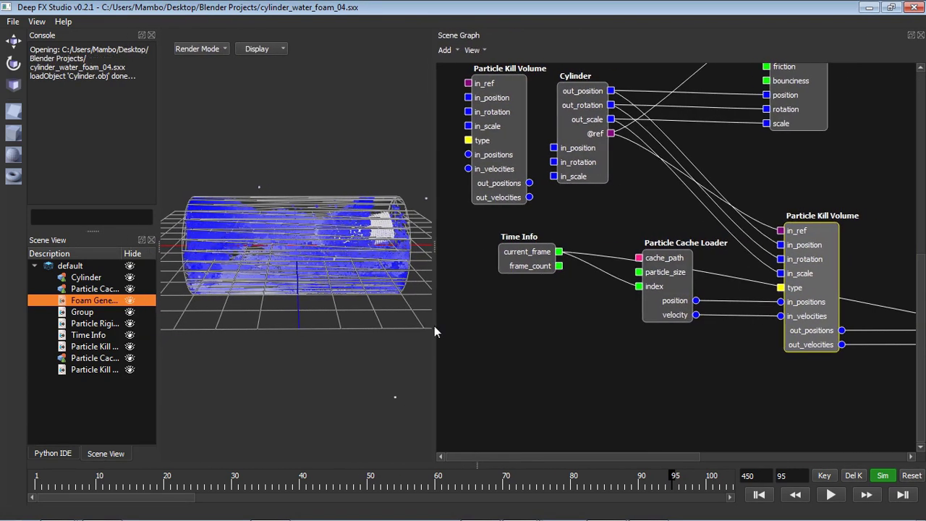
Review the graph up to the Particle Cache node, select the lower Particle Cache entry in the Scene View, and view frames 143 and 120.
scroll(651, 457, "right", 5)
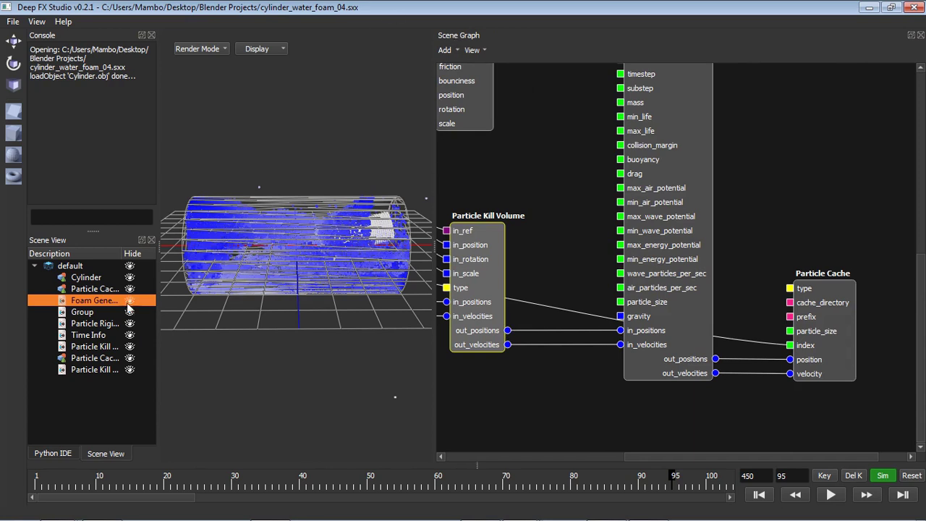
left_click(127, 358)
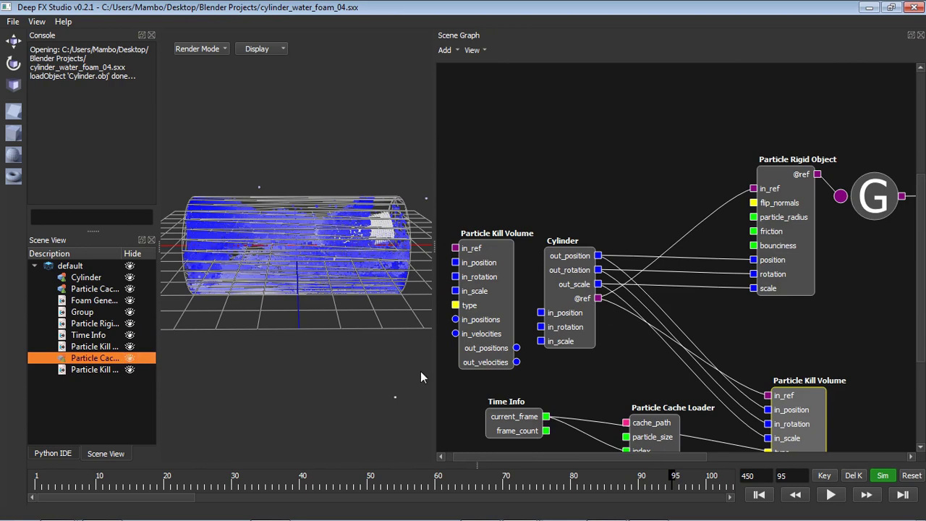
left_click(288, 498)
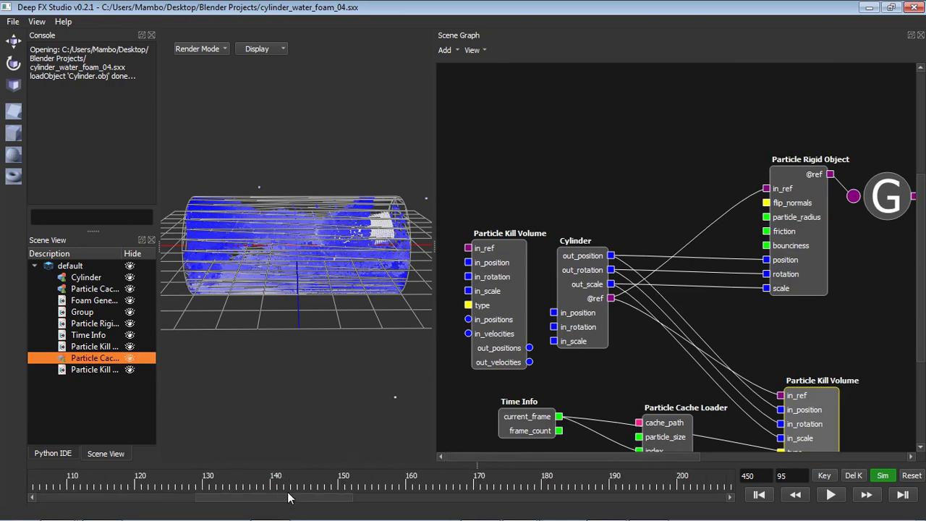
left_click(295, 485)
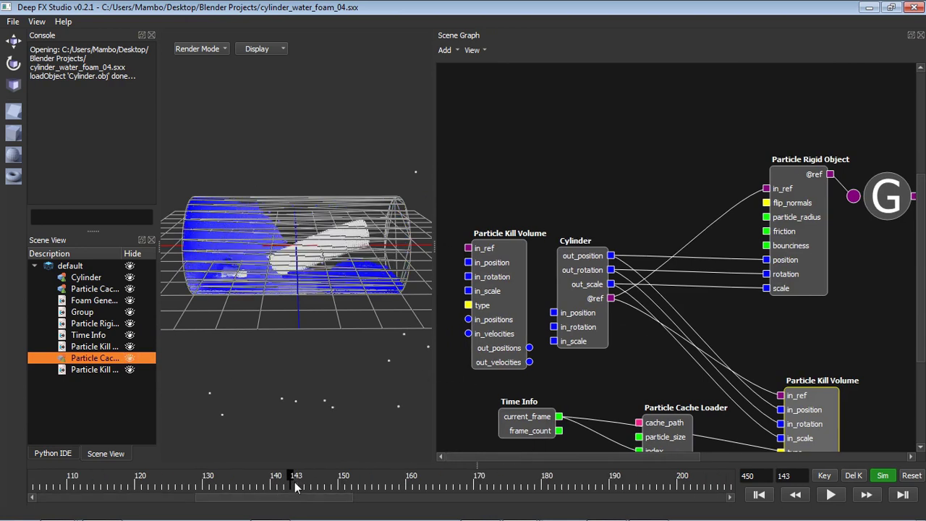
left_click(140, 483)
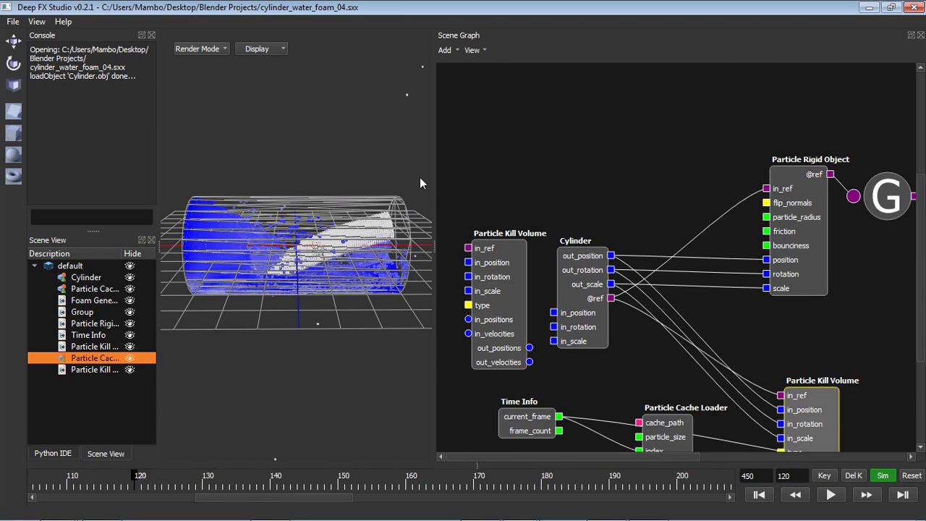
Add a Point View node to the graph between the Cylinder and Particle Cache Loader nodes.
left_click(443, 50)
mouse_move(474, 118)
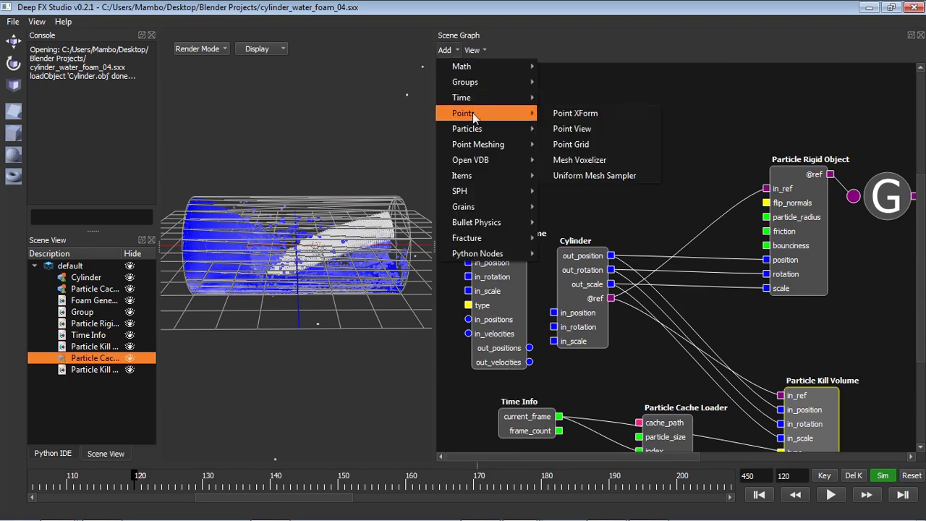
left_click(573, 128)
left_click(623, 383)
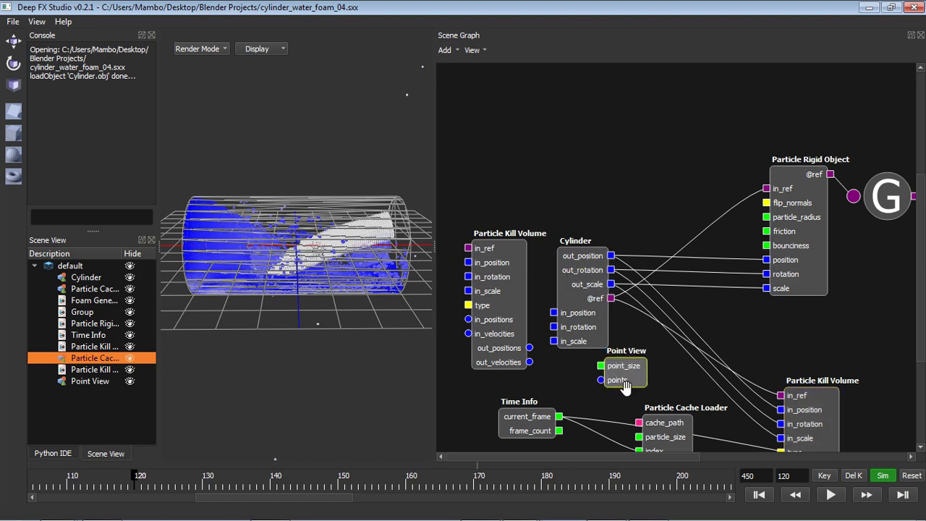
Move the Point View node beneath the Particle Cache Loader and Particle Kill Volume nodes, and hide the selected Particle Cache entry.
left_click_drag(623, 385, 635, 429)
left_click_drag(924, 248, 923, 394)
left_click_drag(632, 267, 748, 359)
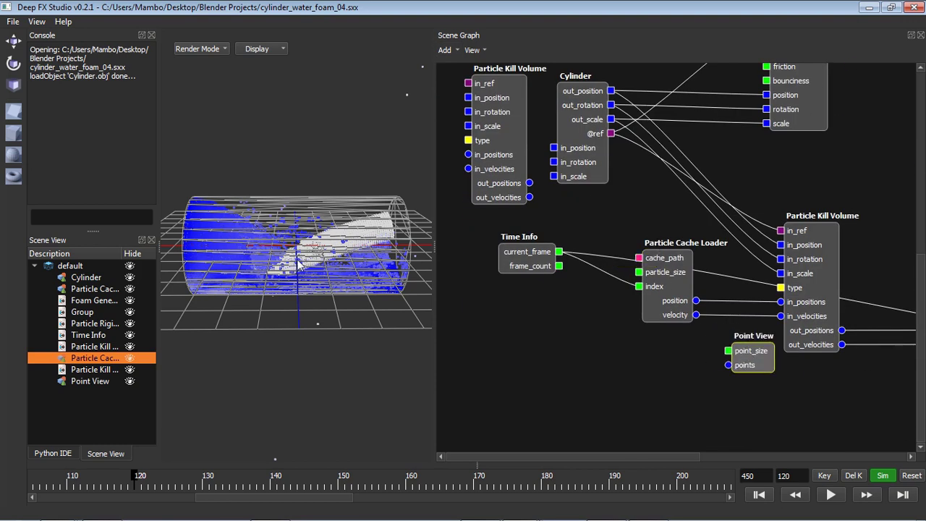
left_click(130, 360)
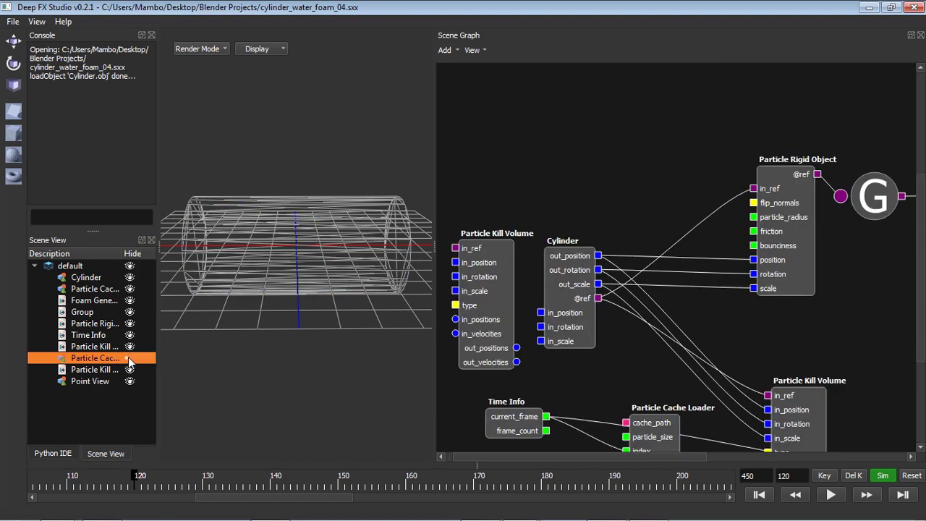
Connect the Particle Cache Loader's position output to the Point View node's points input.
scroll(923, 180, "up", 3)
scroll(920, 280, "down", 5)
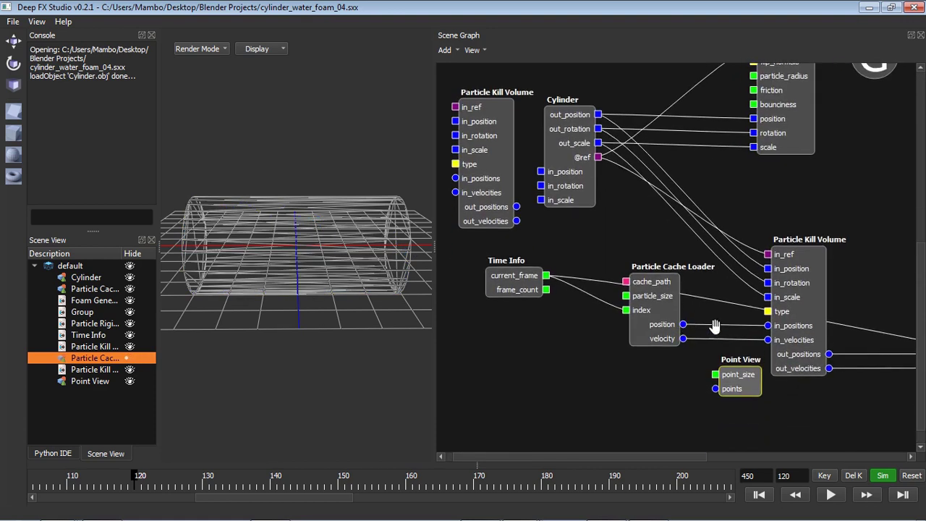
left_click(635, 318)
left_click_drag(682, 327, 743, 361)
left_click_drag(683, 325, 725, 367)
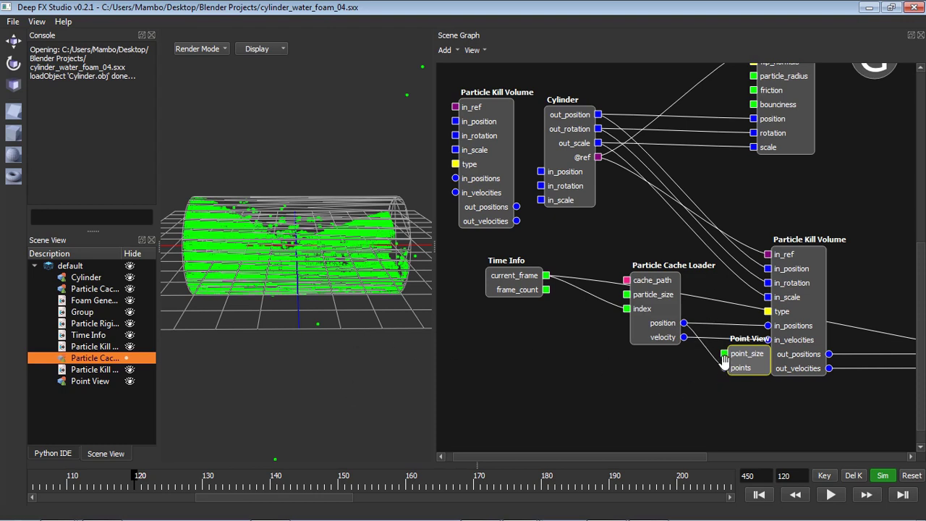
Detach Point View from the cache loader and connect the Particle Kill Volume's out_positions to its points input.
left_click_drag(724, 368, 694, 375)
left_click_drag(756, 364, 893, 404)
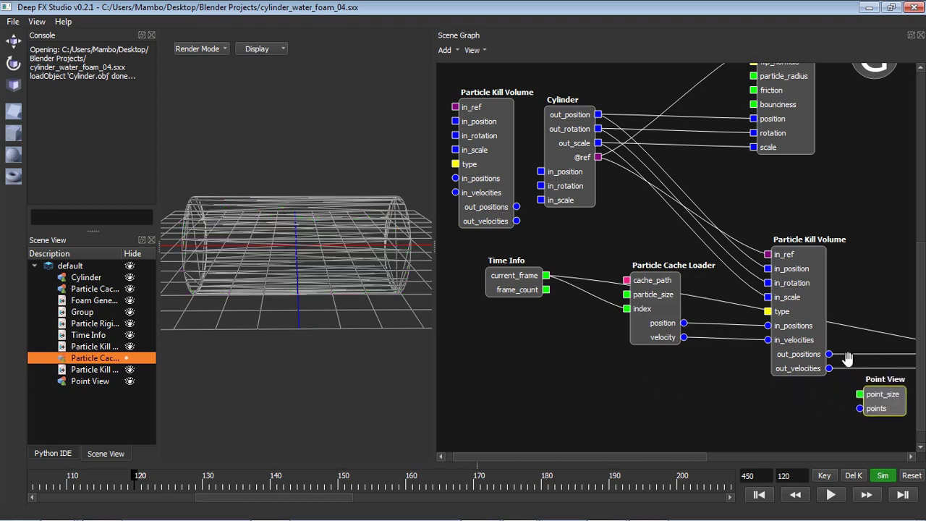
left_click_drag(829, 353, 860, 408)
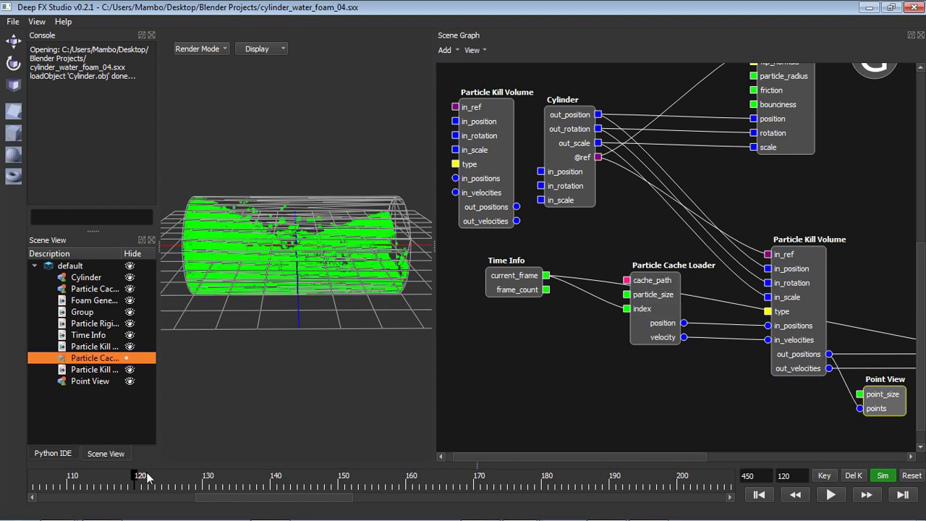
Check the particles output by the Particle Kill Volume at frame 117 and step back to frame 112.
left_click(116, 483)
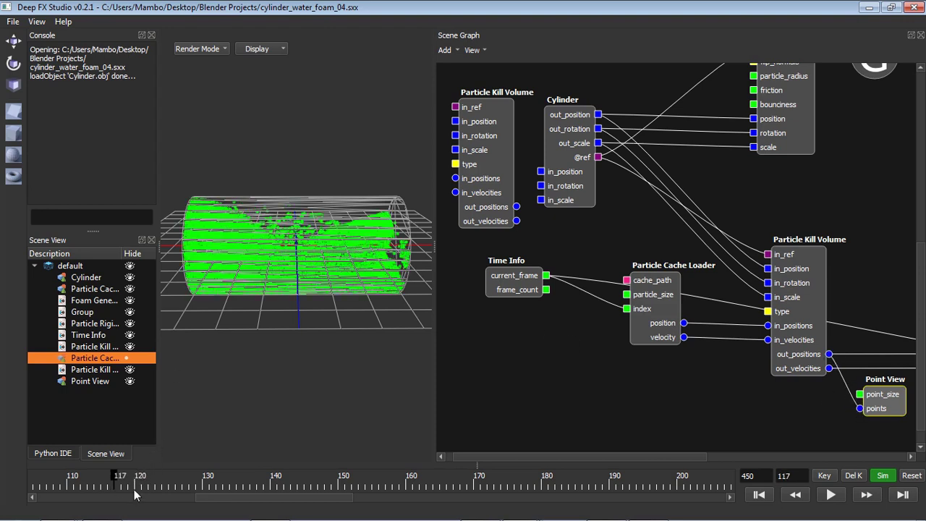
key("Left")
key("Left")
key("Left")
key("Left")
key("Left")
Inspect the filtered particles around the cylinder at earlier frames, including 55, 60, 76, 86 and 94.
scroll(137, 507, "up", 5)
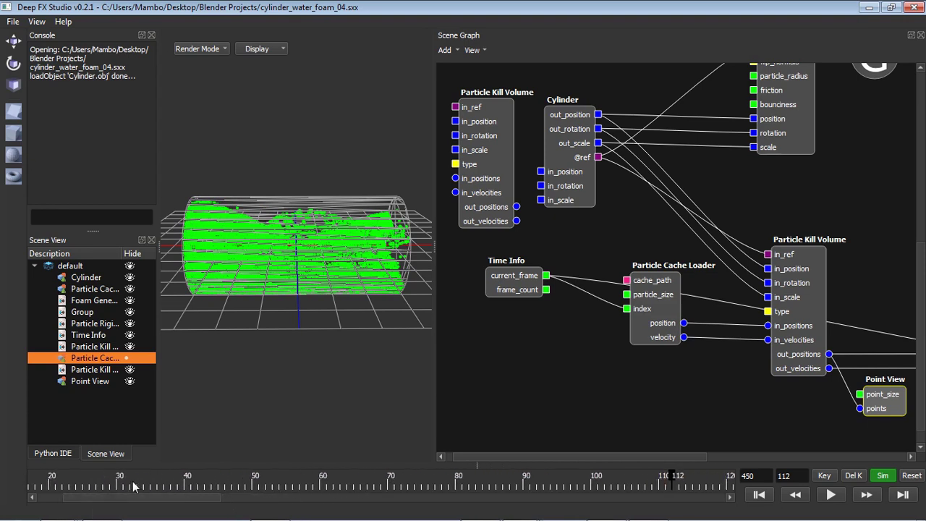
left_click(167, 481)
left_click_drag(225, 479, 313, 483)
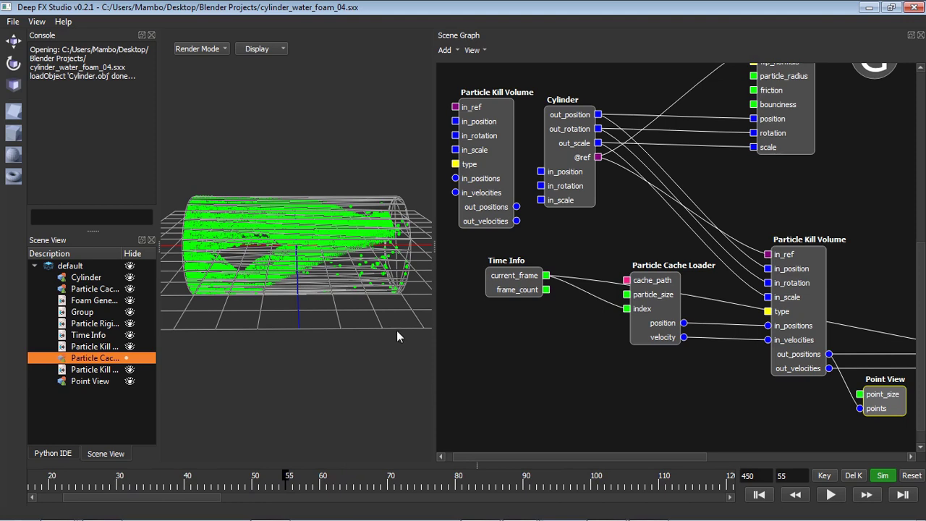
left_click(324, 478)
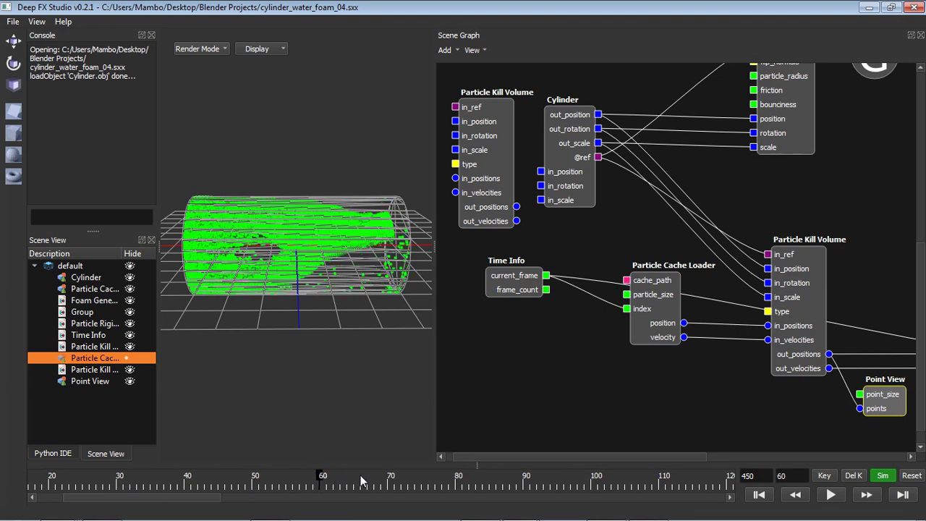
left_click(396, 481)
left_click(429, 480)
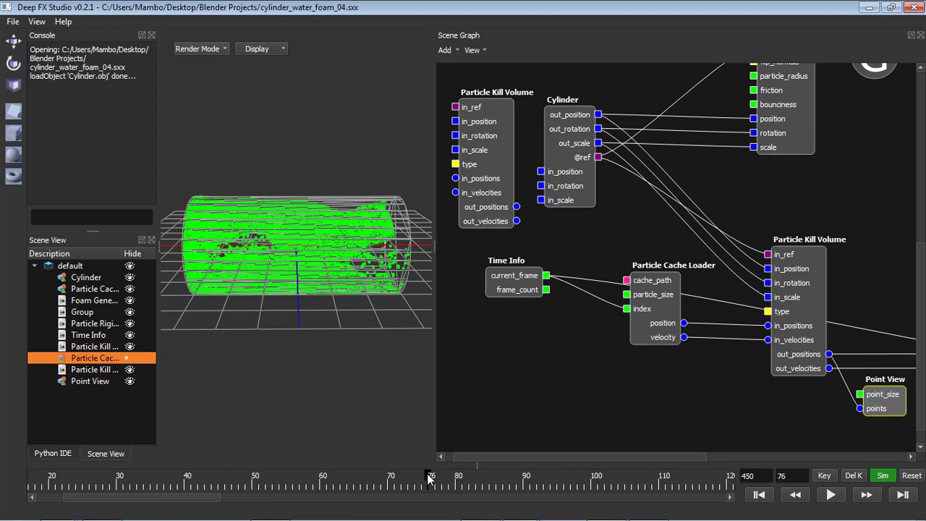
left_click(499, 482)
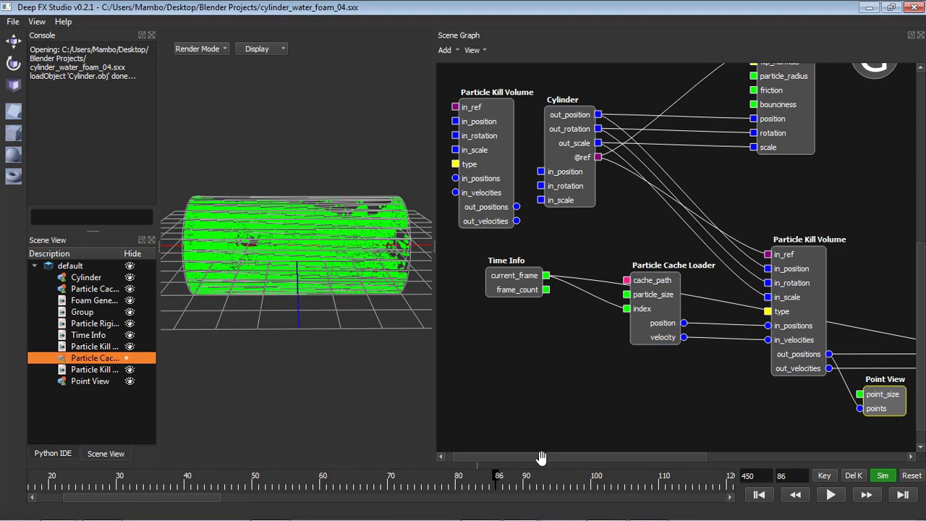
left_click(553, 481)
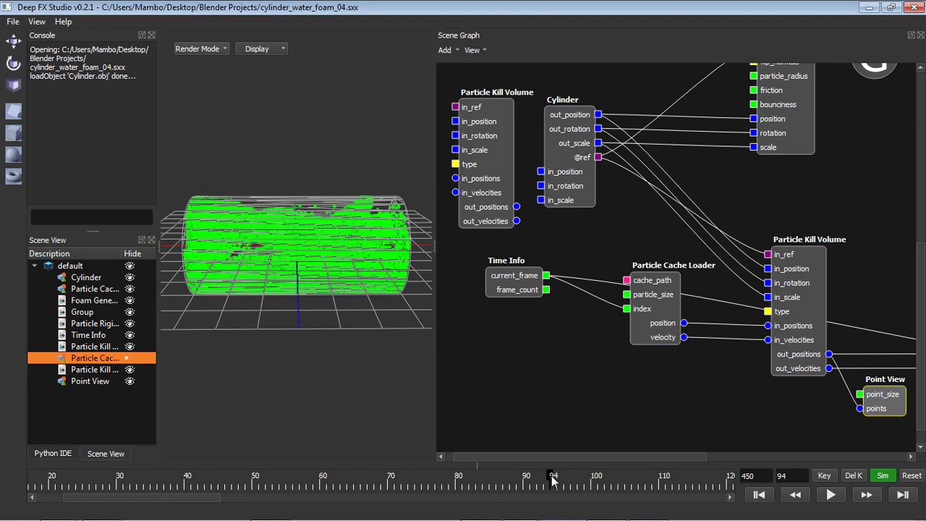
Inspect the filtered particles at frames 148, 176, 187, 202, 212 and 220, returning to frames 165 and 157.
left_click(366, 499)
left_click(214, 481)
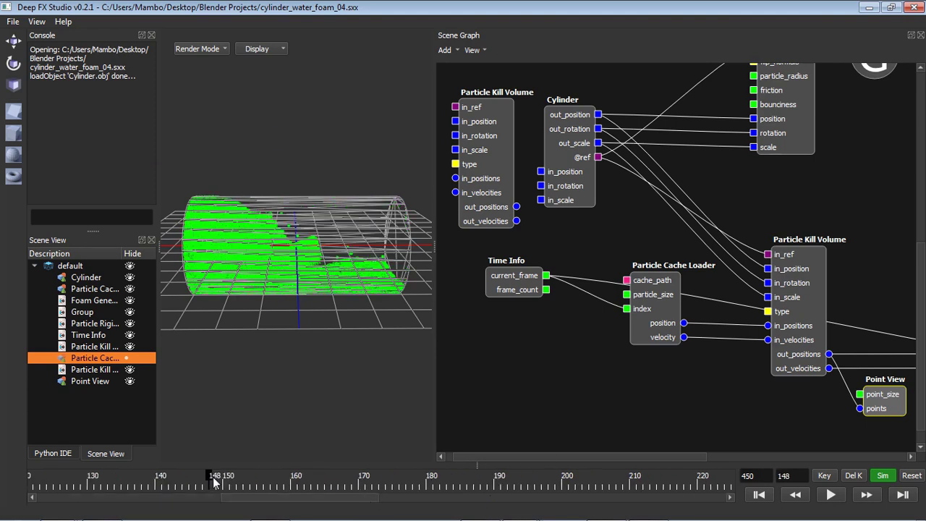
left_click(405, 483)
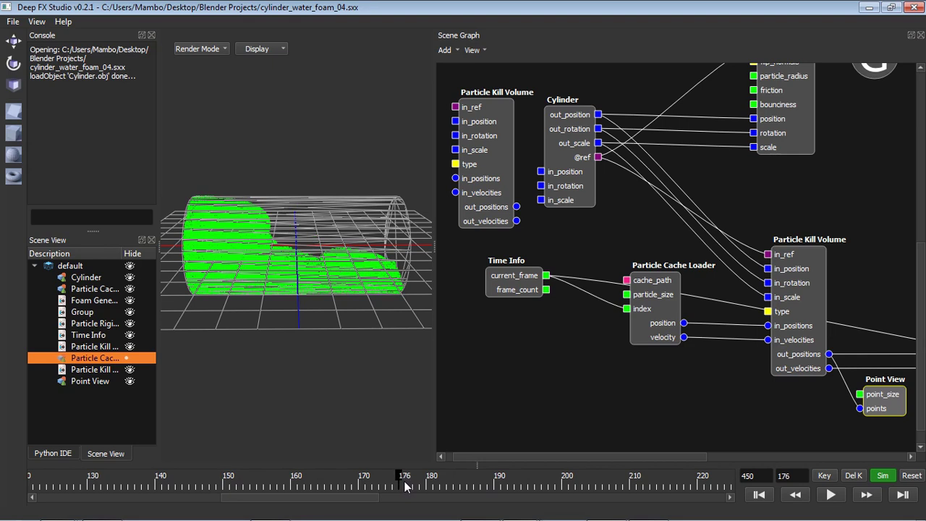
left_click(478, 483)
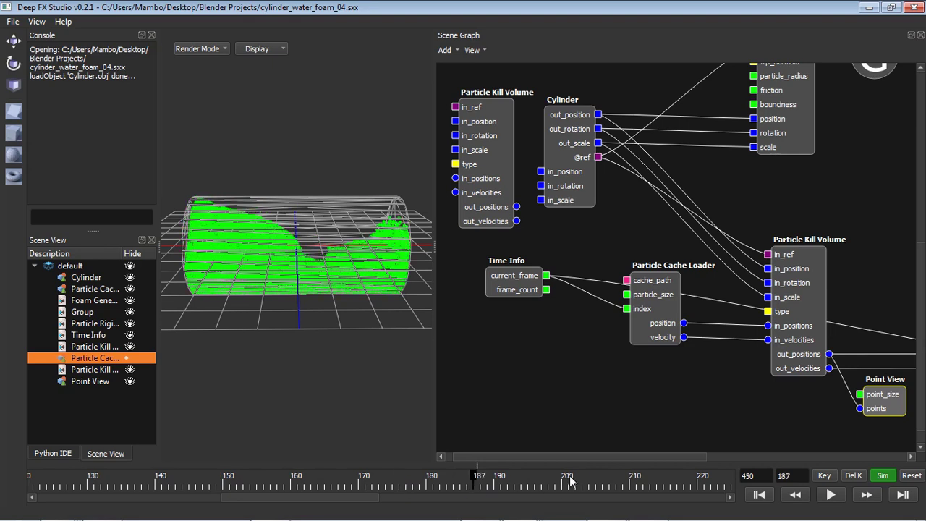
left_click(570, 482)
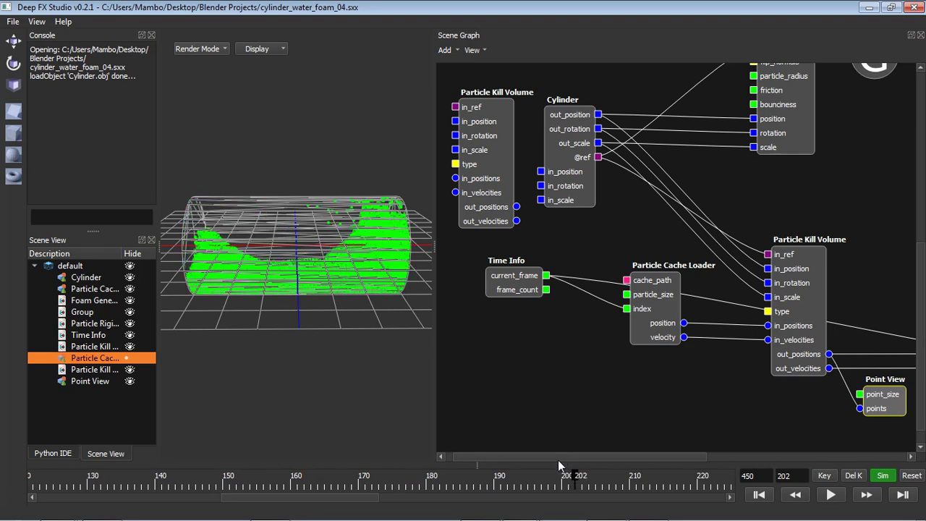
left_click(642, 478)
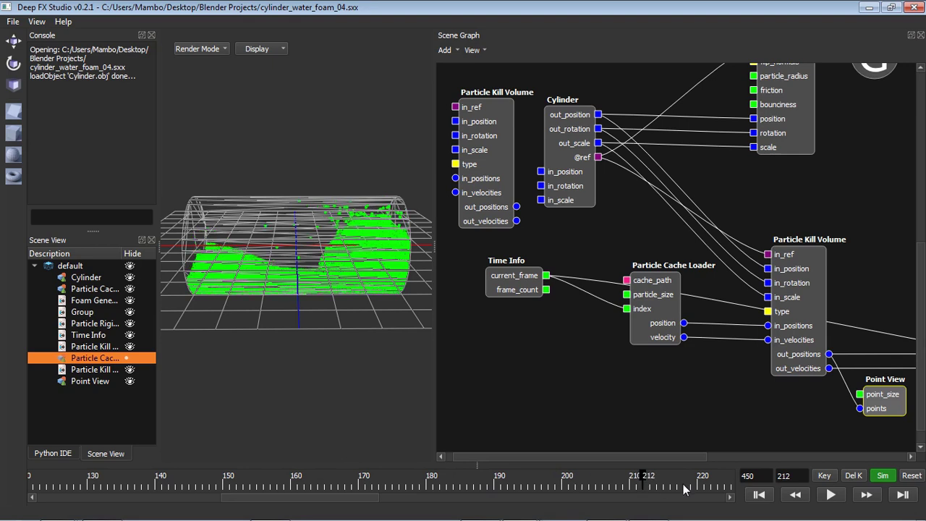
left_click(702, 483)
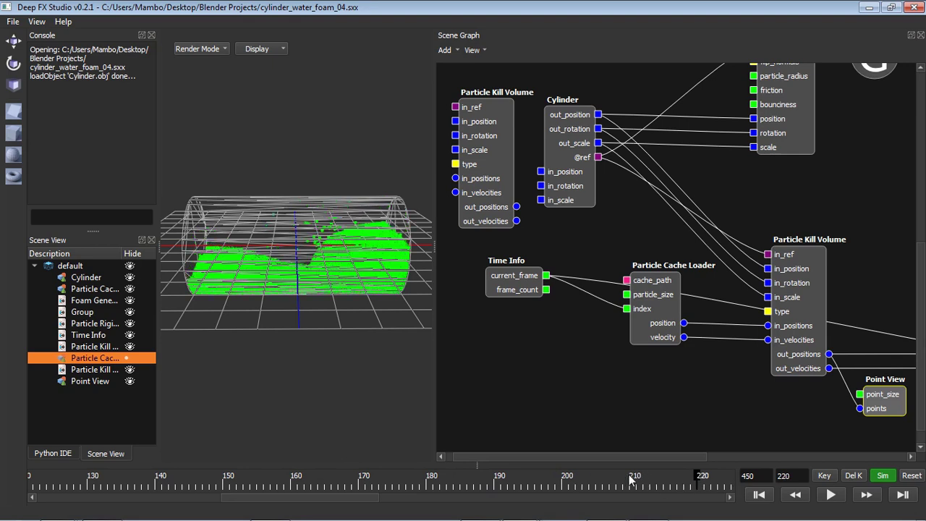
left_click(449, 483)
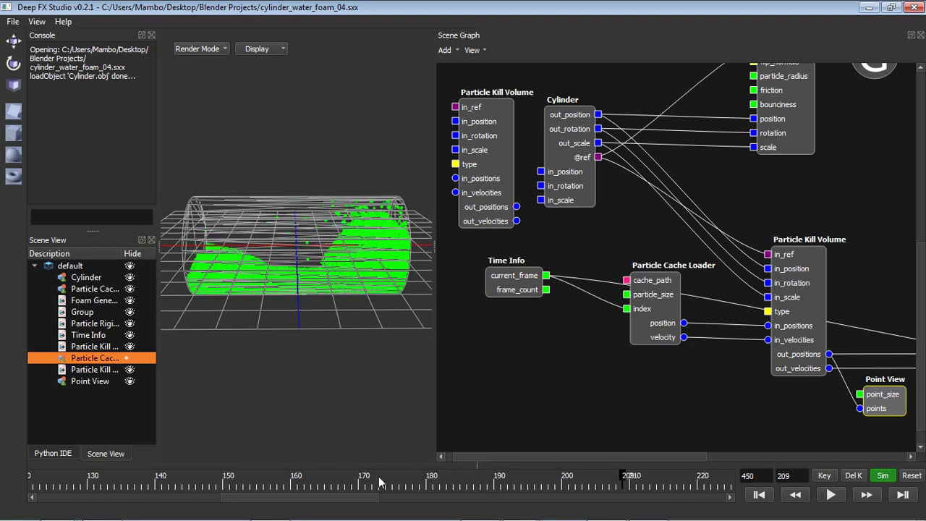
left_click(330, 483)
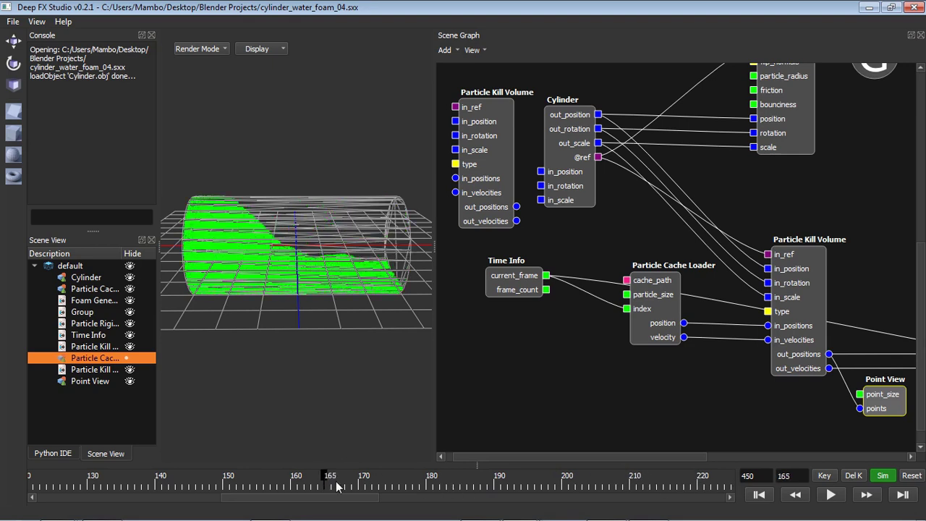
left_click(275, 483)
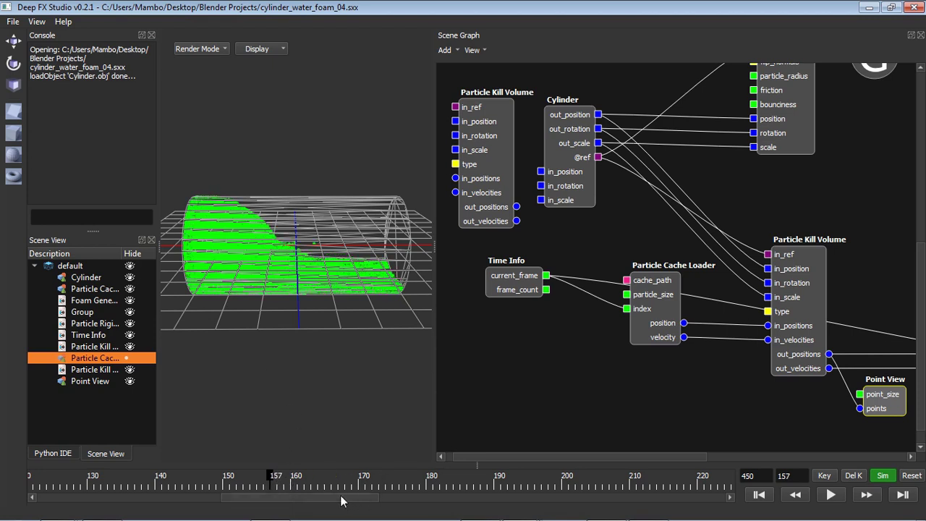
Disconnect the Point View node from the Particle Kill Volume and place it above the Particle Cache node.
left_click_drag(663, 458, 880, 432)
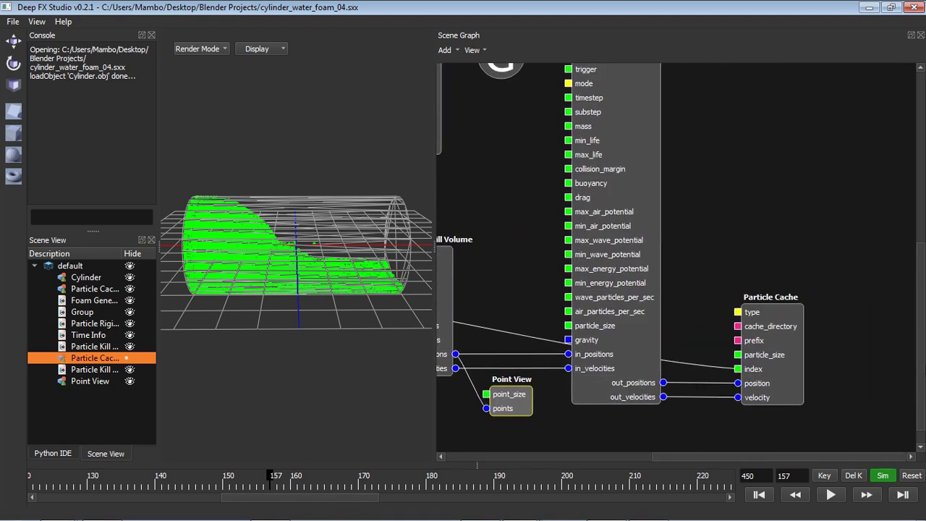
mouse_move(923, 368)
left_mouse_down()
mouse_move(920, 325)
mouse_move(922, 362)
left_mouse_up()
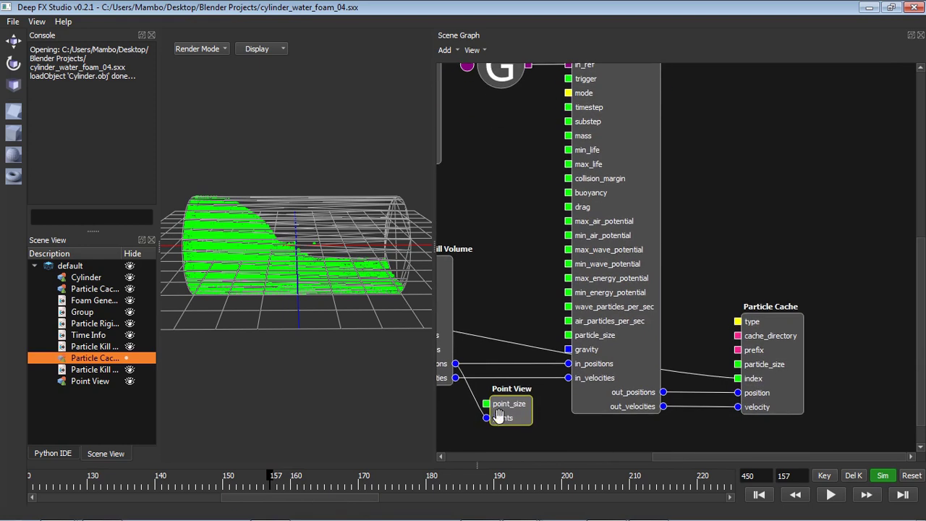
left_click_drag(488, 420, 829, 244)
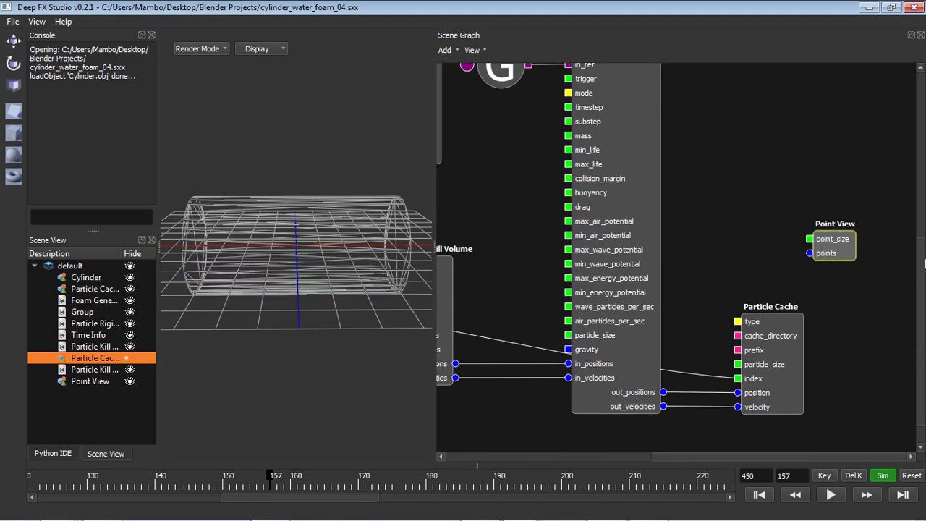
Open the Foam Generator properties and examine its mode, life, buoyancy, drag and potential settings.
left_click_drag(924, 265, 923, 246)
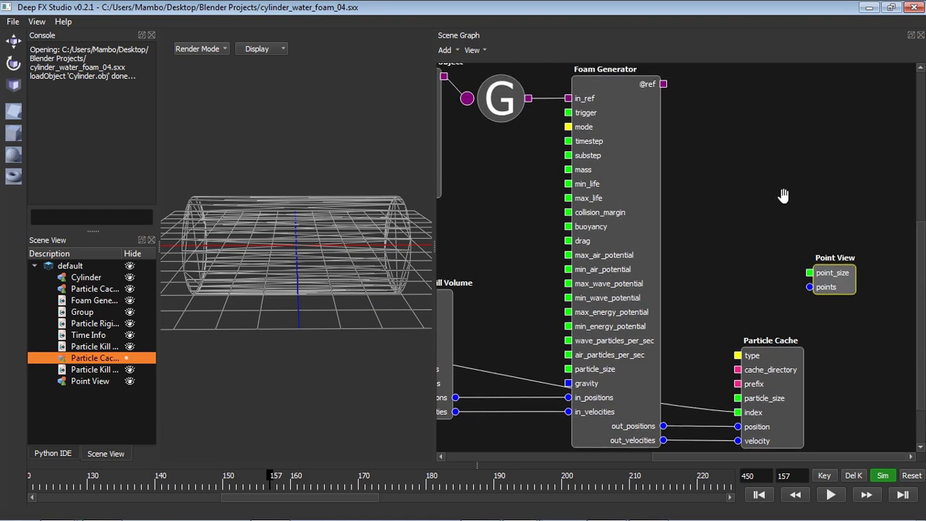
left_click_drag(625, 177, 626, 178)
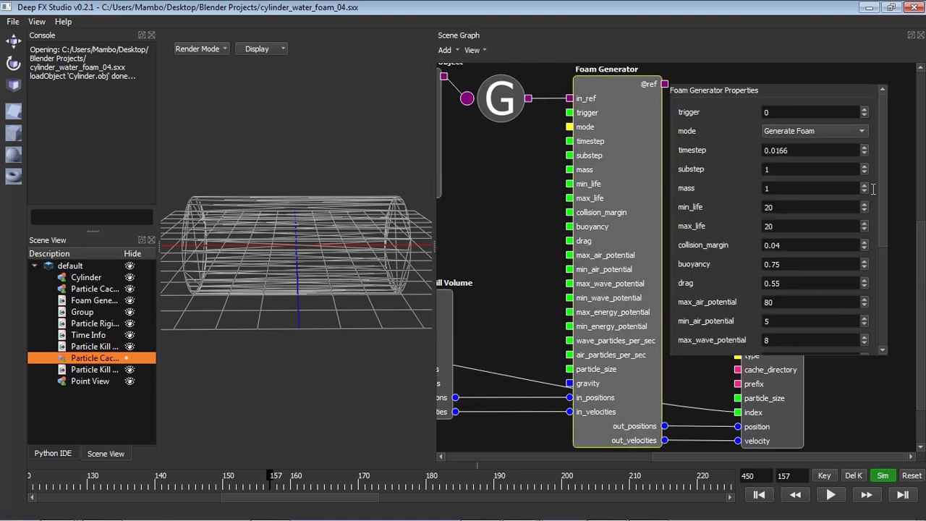
left_click_drag(882, 190, 155, 277)
left_click_drag(921, 239, 918, 303)
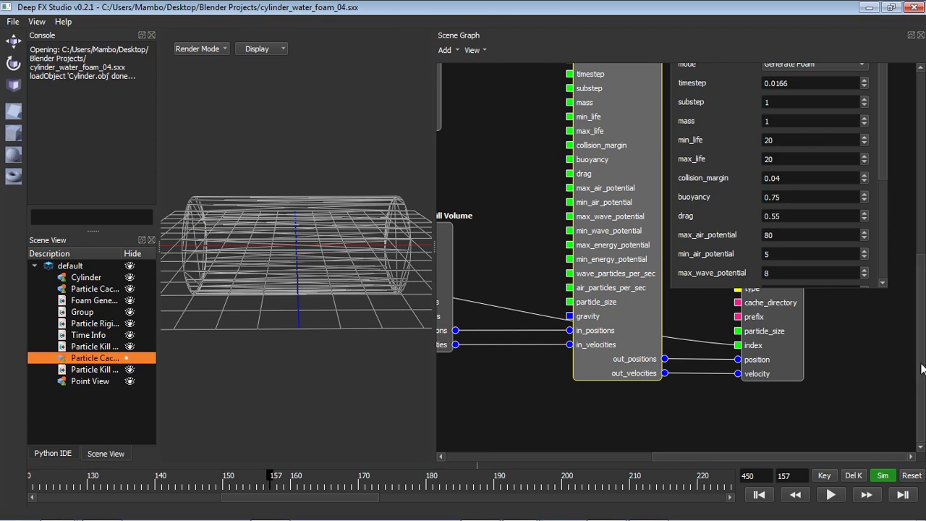
Switch to SMPlayer, replay part of the rendered Editor[21].mp4 cylinder video to examine the foam, and minimize the player.
scroll(921, 370, "up", 1)
left_click(662, 506)
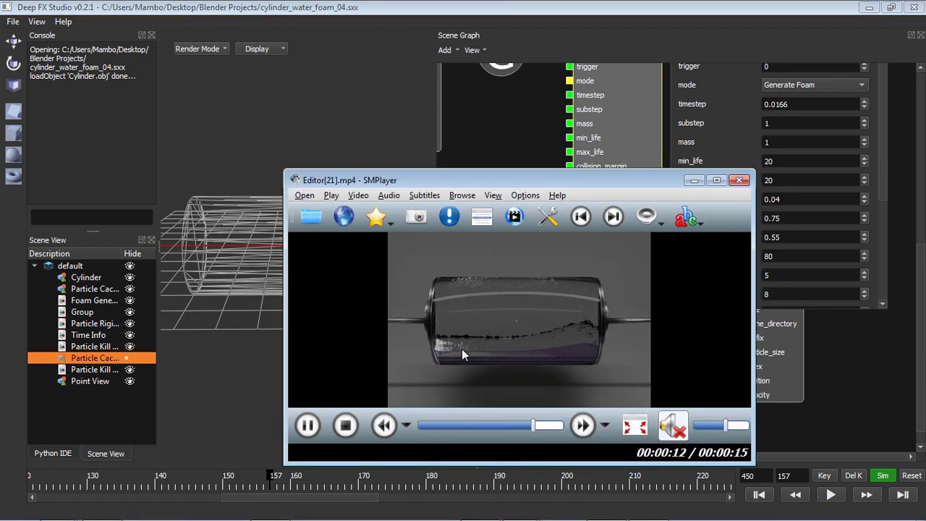
left_click(466, 426)
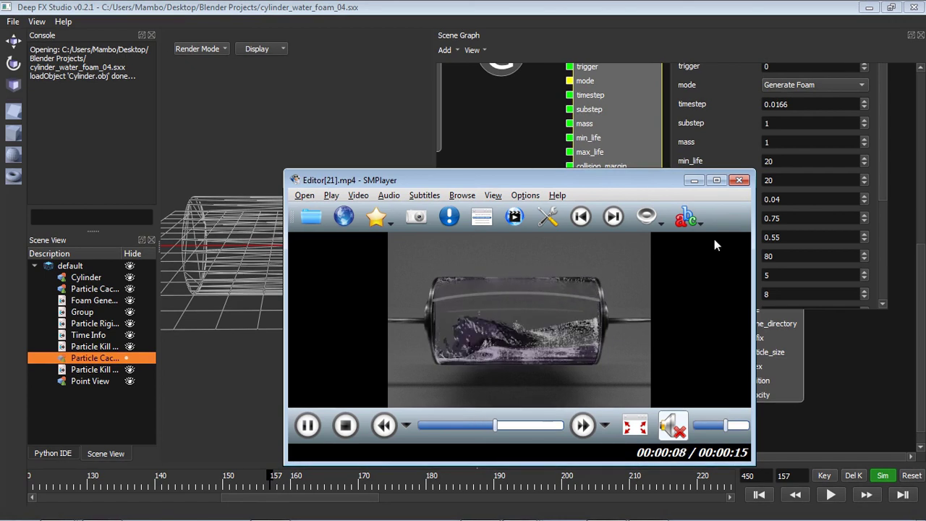
left_click(695, 181)
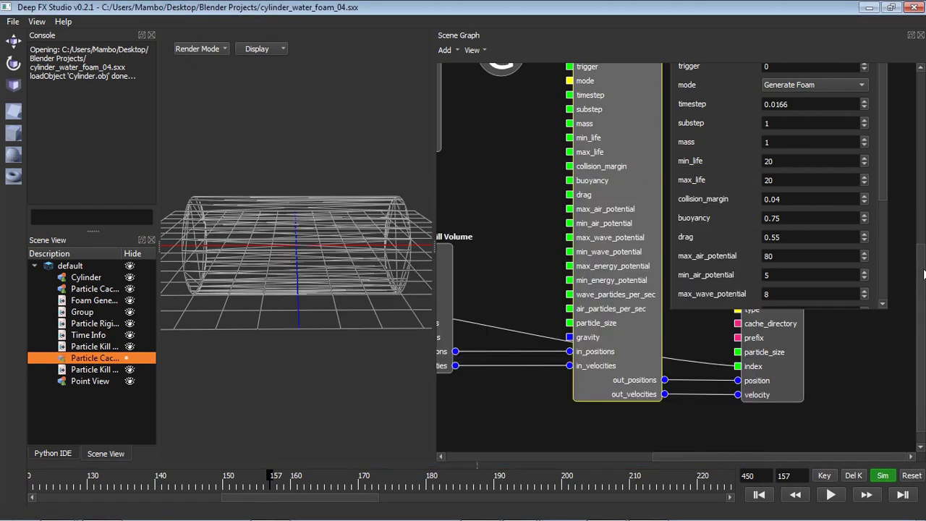
Review the Foam Generator settings again, close them to check the node's connections to Particle Cache, and reopen its properties.
scroll(914, 264, "up", 3)
scroll(915, 265, "up", 1)
scroll(841, 248, "down", 1)
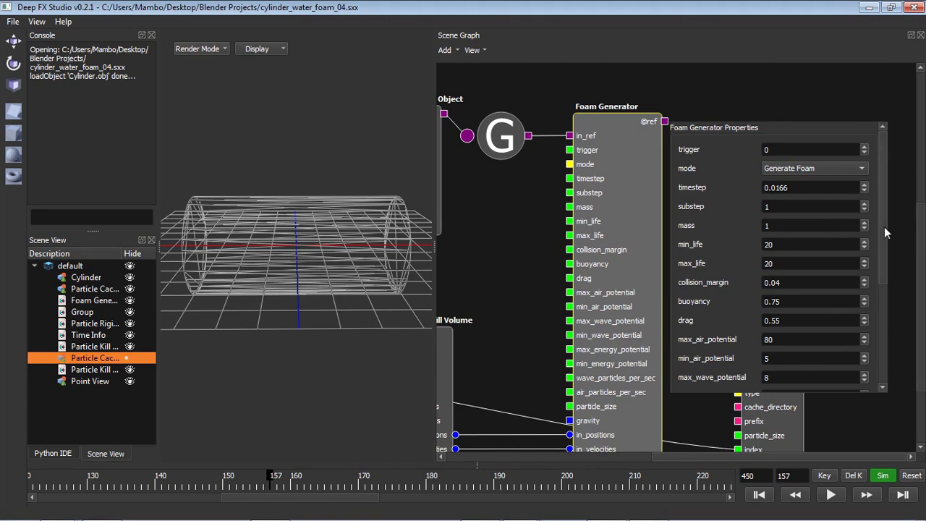
left_click(641, 185)
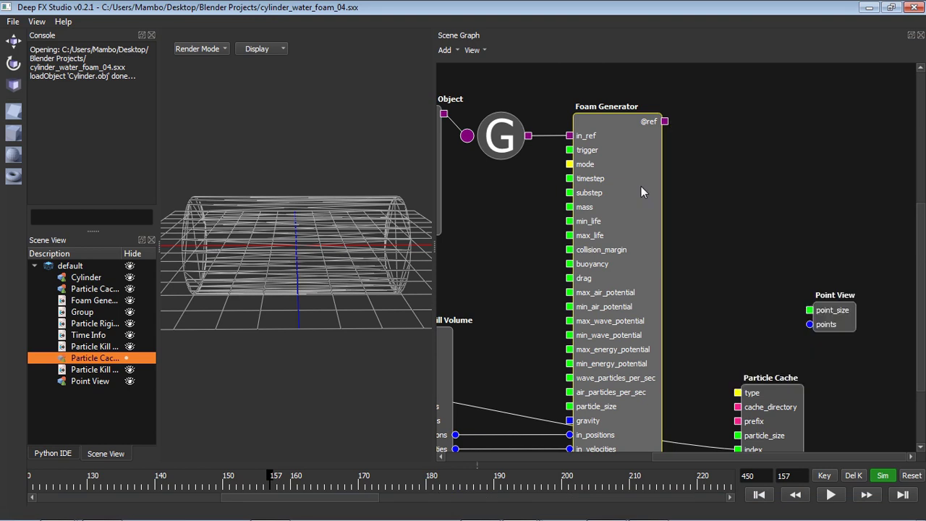
scroll(832, 329, "down", 2)
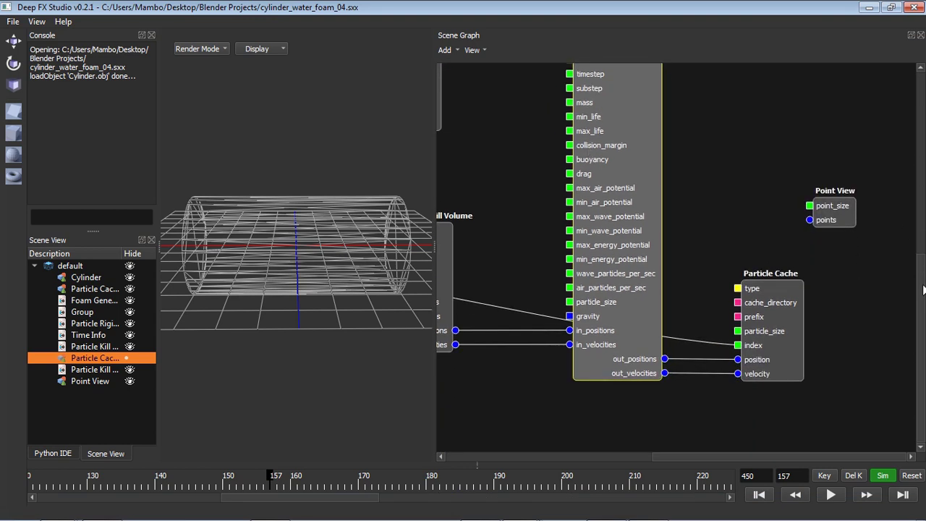
scroll(651, 258, "up", 3)
left_click(636, 257)
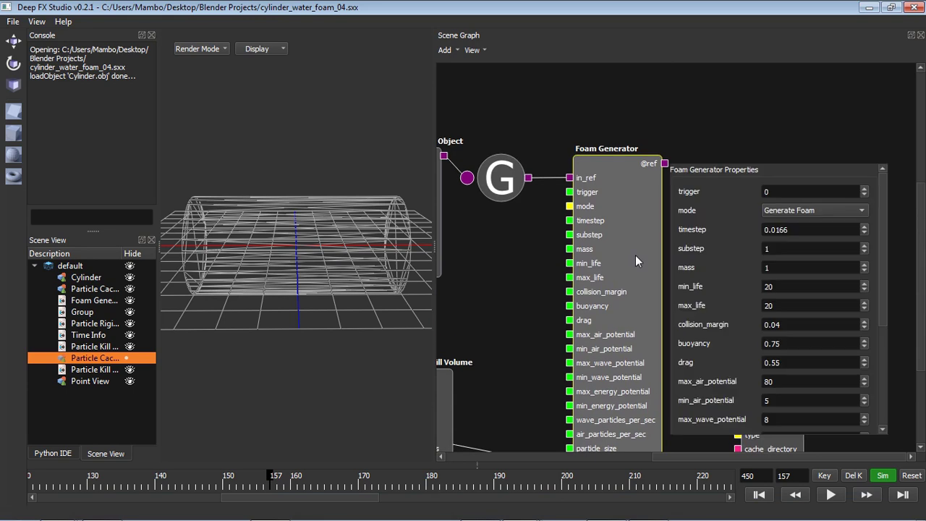
Examine the Foam Generator's timestep, substep and mass settings, highlighting each value in turn.
double_click(799, 229)
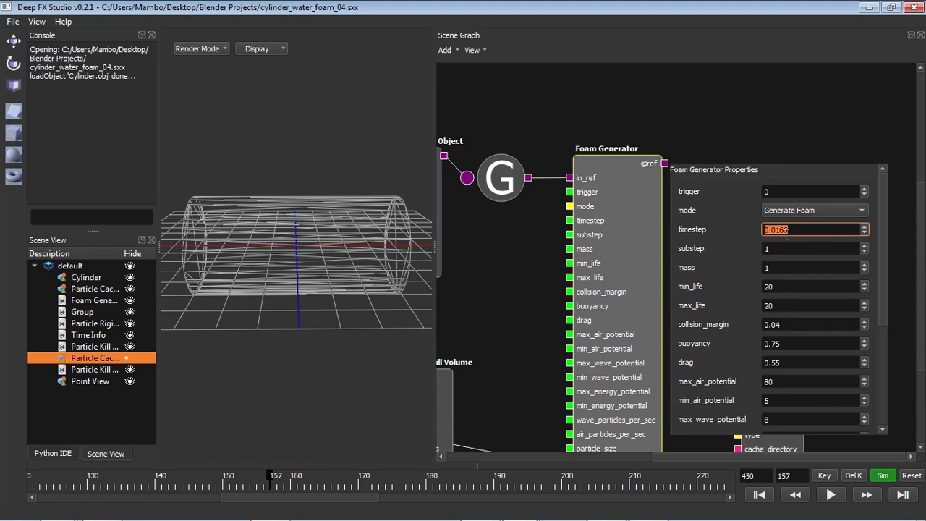
key("Return")
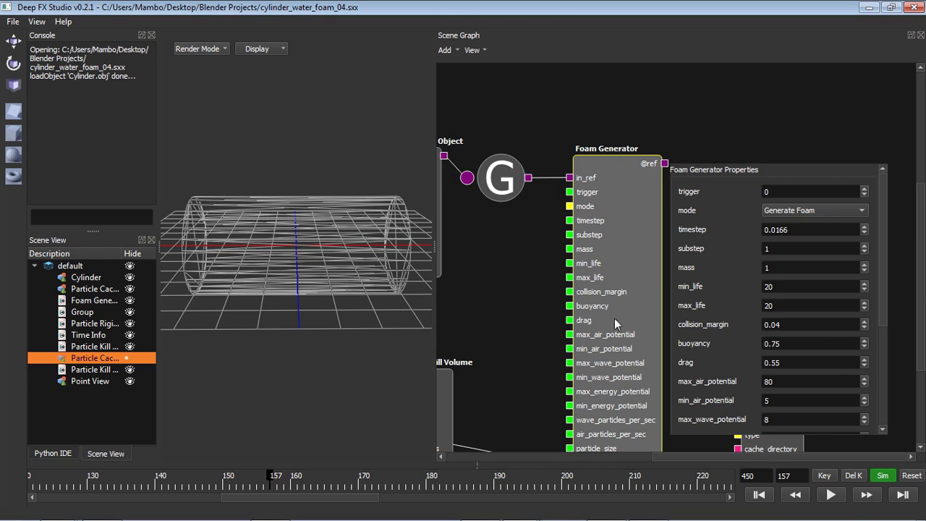
left_click(781, 230)
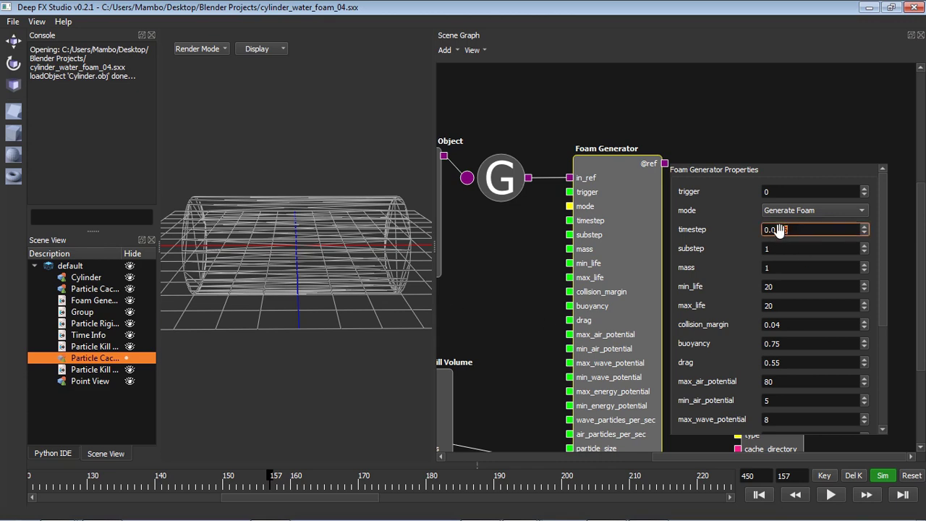
key("Return")
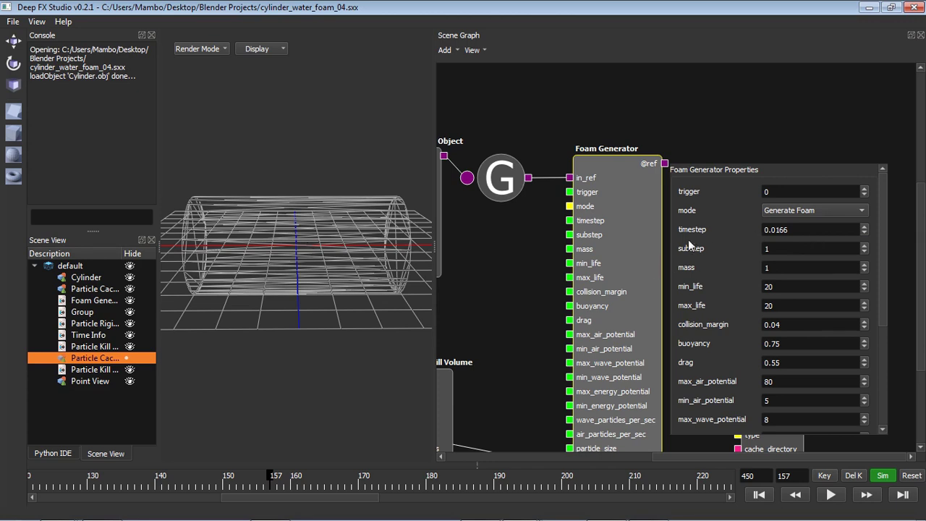
left_click(788, 229)
left_click_drag(789, 230, 754, 231)
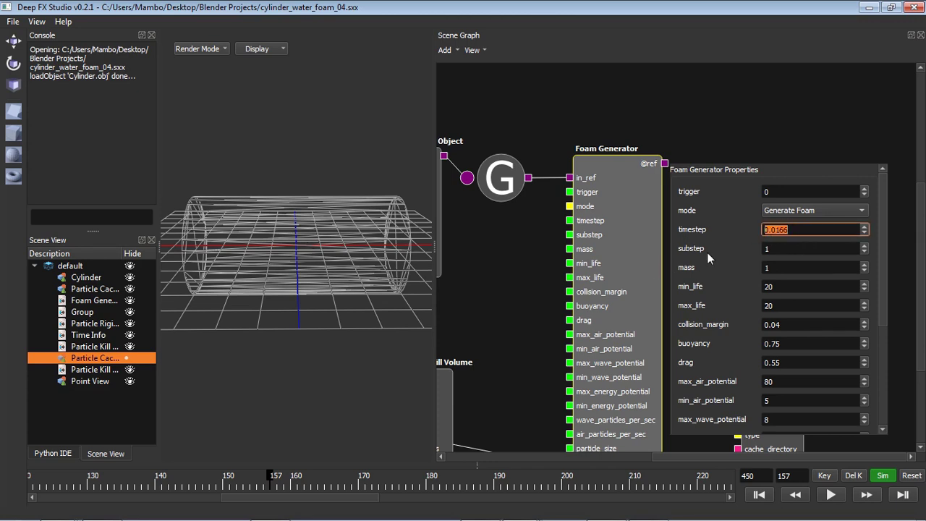
left_click(768, 250)
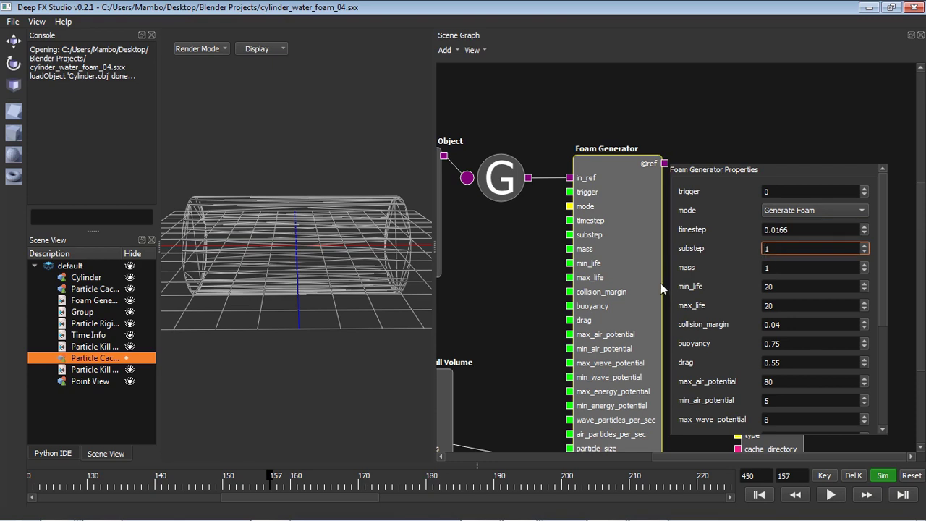
double_click(779, 265)
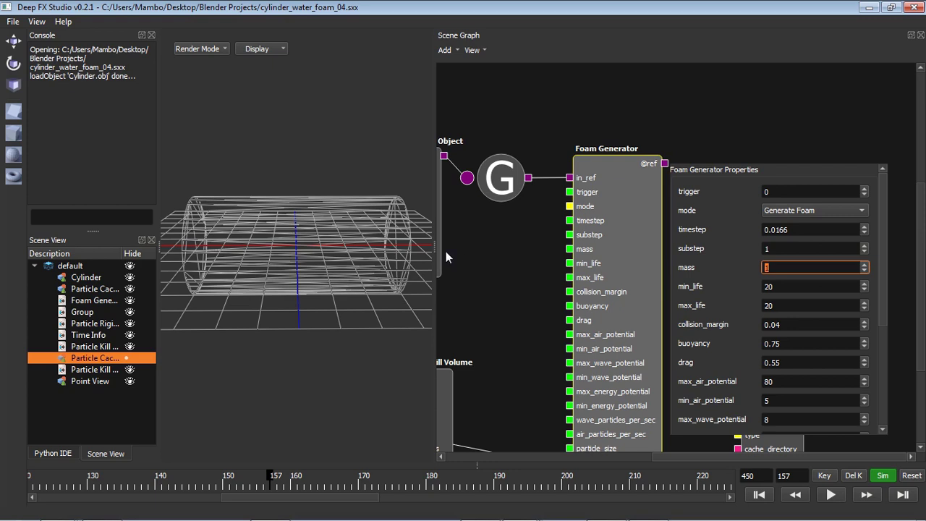
left_click(809, 265)
Examine the Foam Generator's min_life and max_life settings in relation to its timestep.
scroll(923, 260, "down", 3)
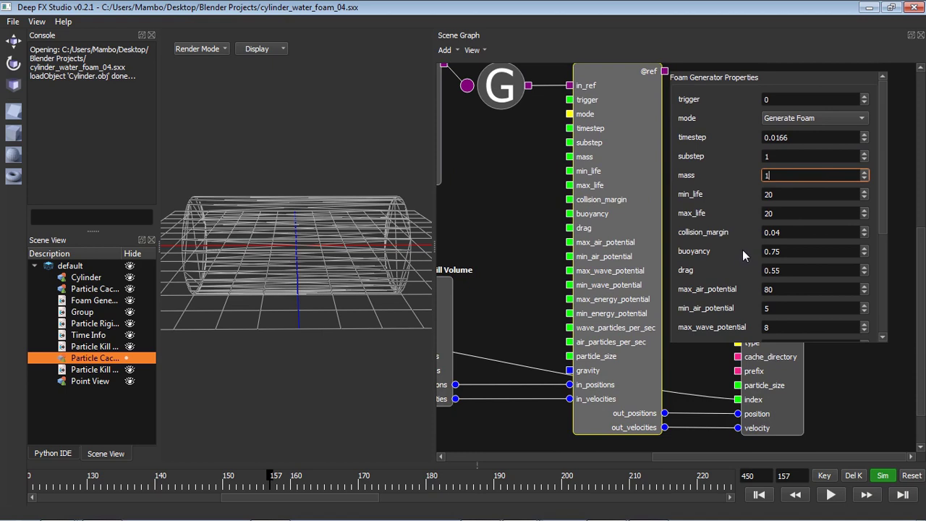
left_click(786, 197)
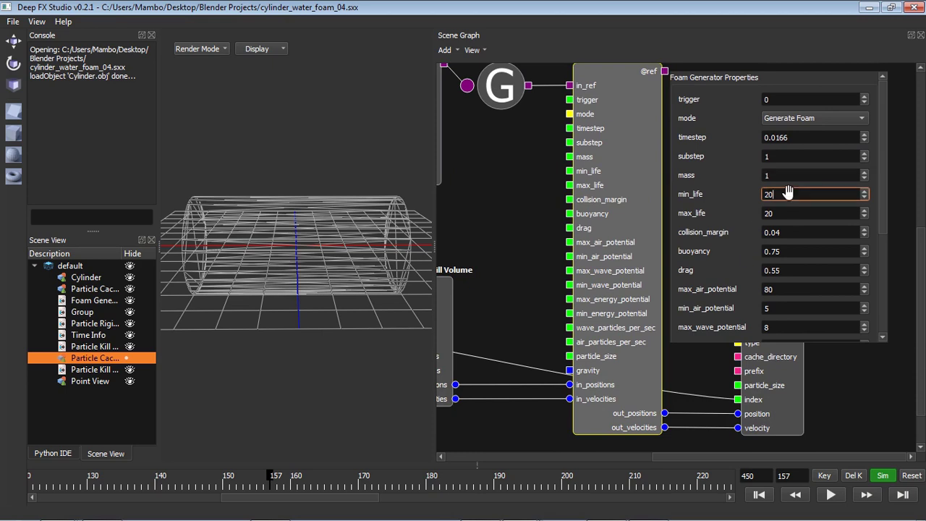
key("Tab")
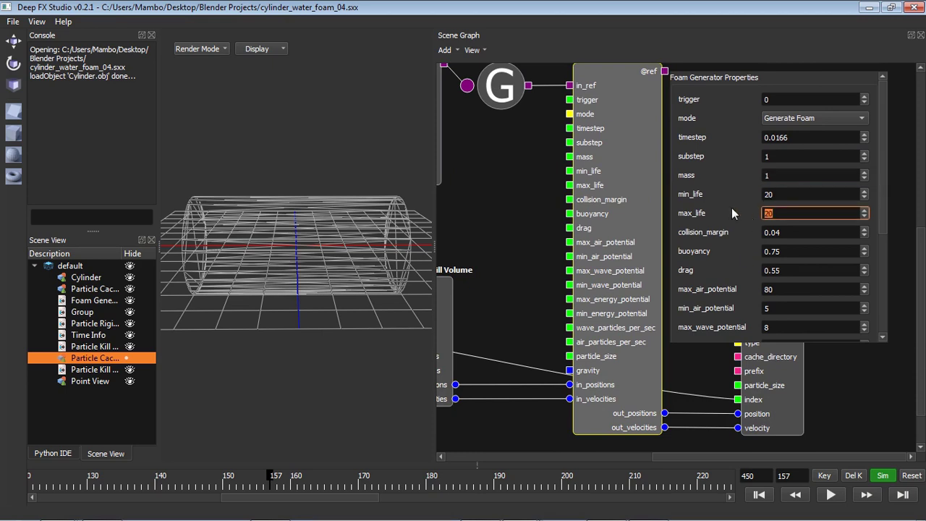
key("shift+Tab")
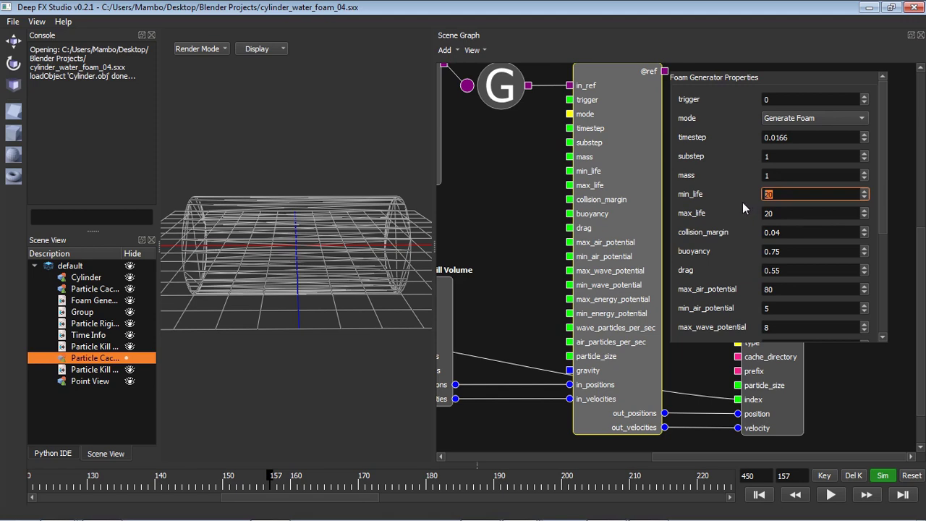
key("Tab")
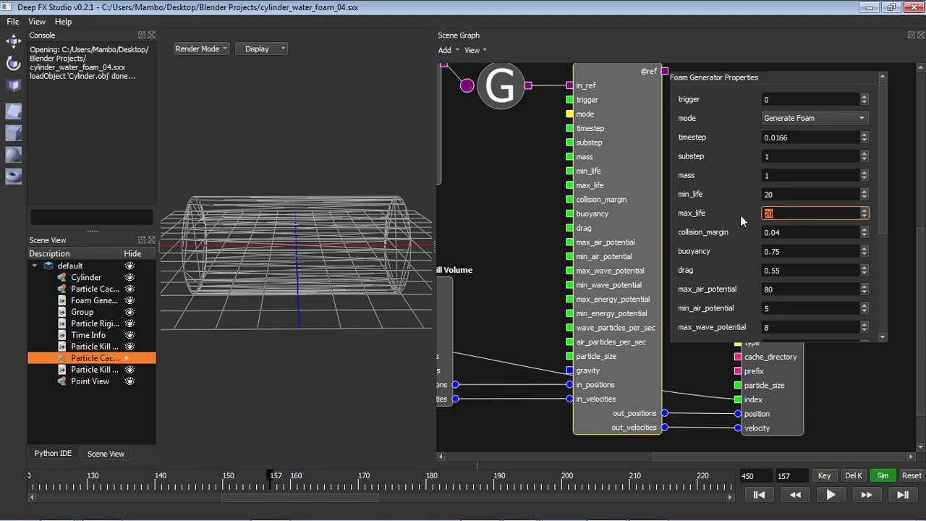
left_click(796, 138)
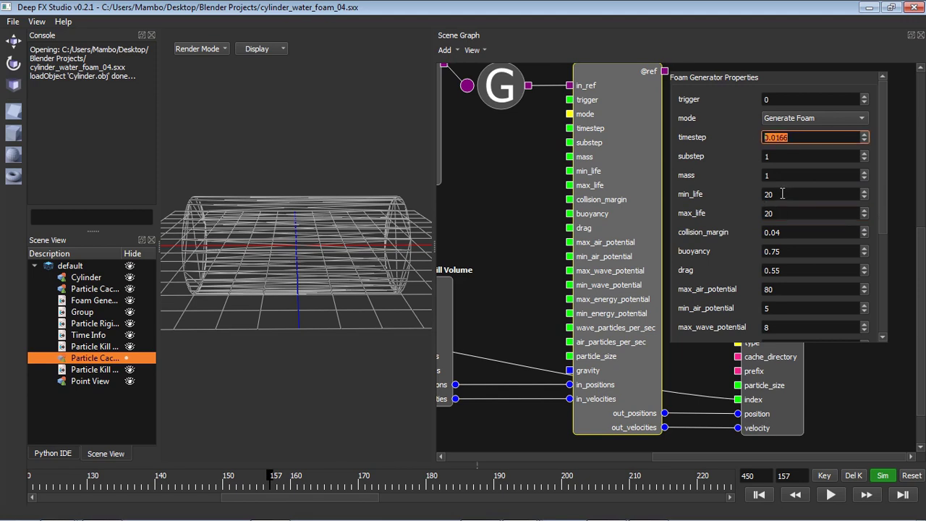
left_click(795, 138)
left_click_drag(794, 137, 761, 141)
left_click(387, 417)
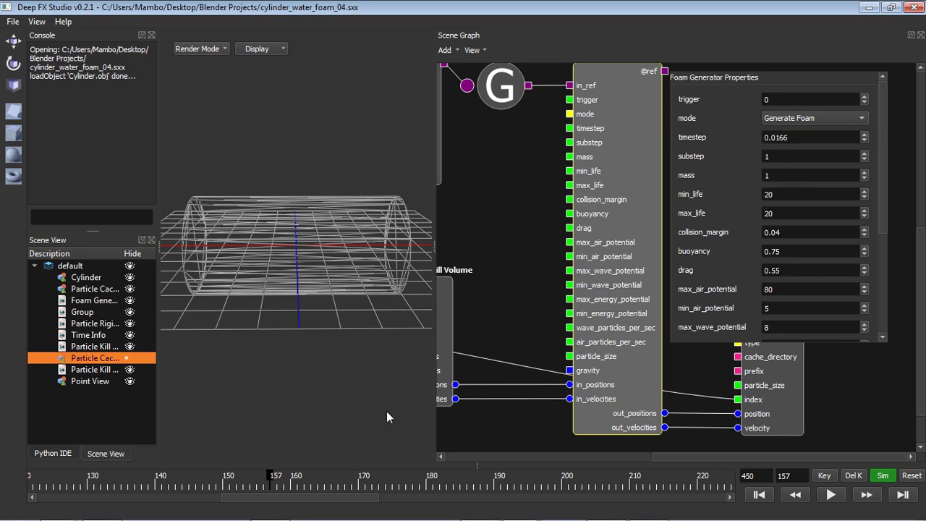
Look over the timeline's frame range and examine the Foam Generator's remaining potential, particles-per-second, particle size and gravity settings.
left_click_drag(259, 497, 541, 497)
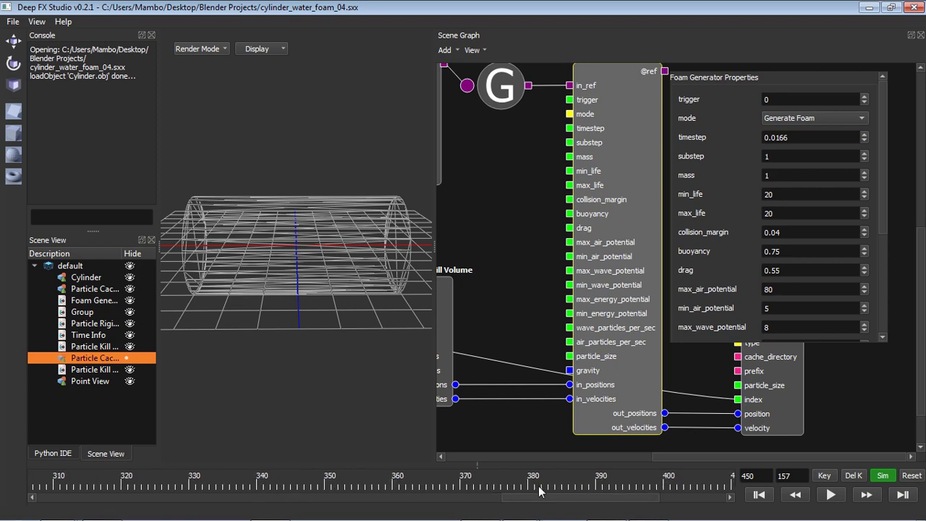
left_click_drag(622, 497, 230, 497)
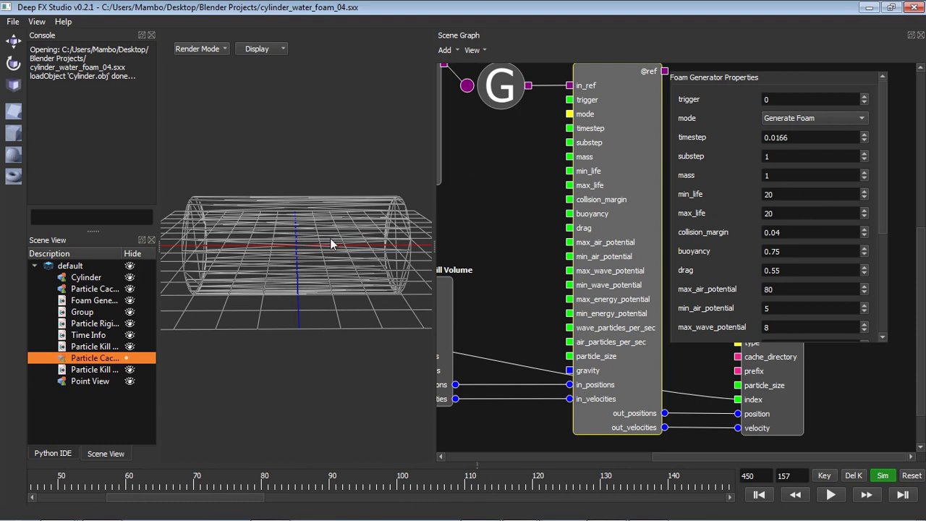
left_click_drag(883, 200, 880, 259)
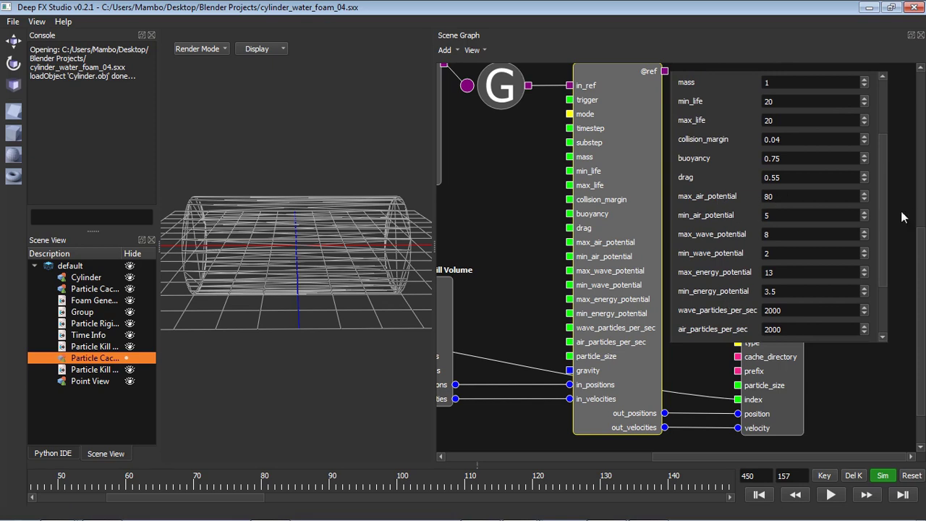
left_click_drag(884, 217, 881, 264)
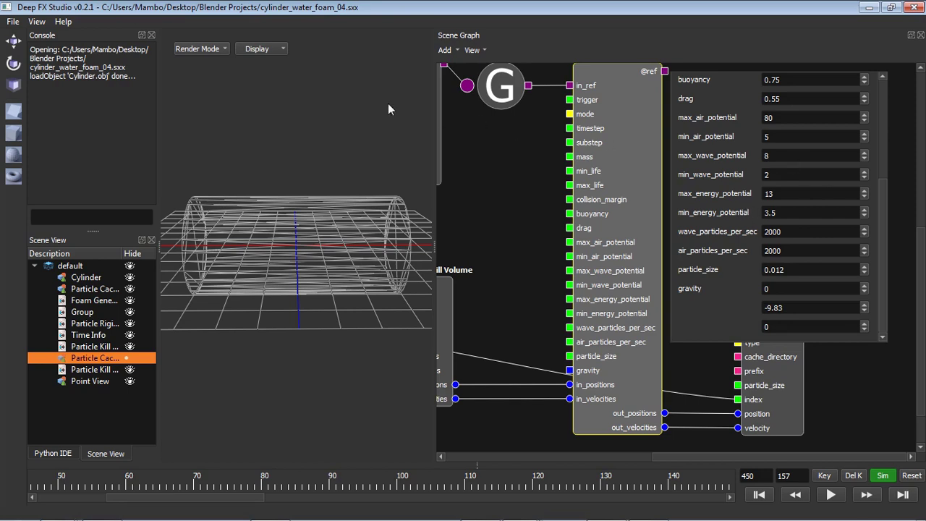
Run the simulation at frame 1 and widen the console so each line of foam statistics fits without wrapping.
left_click(868, 495)
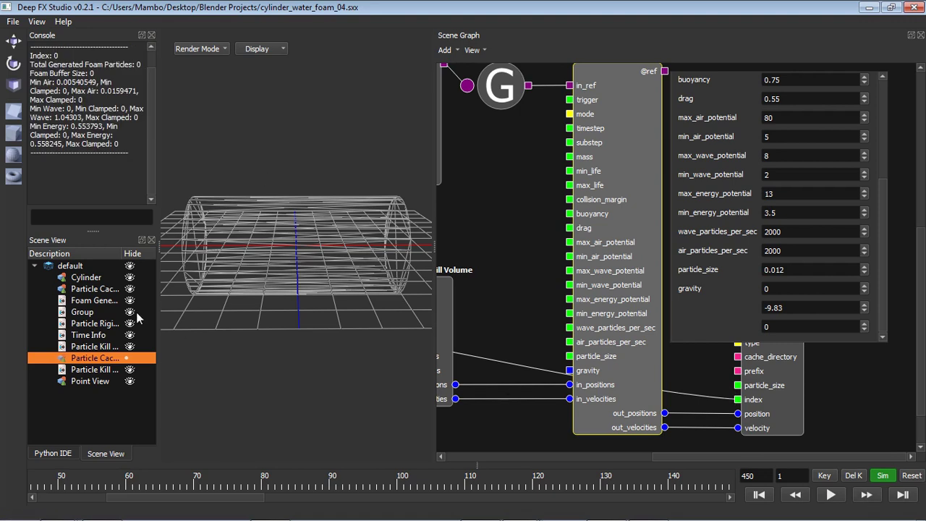
left_click_drag(155, 218, 292, 219)
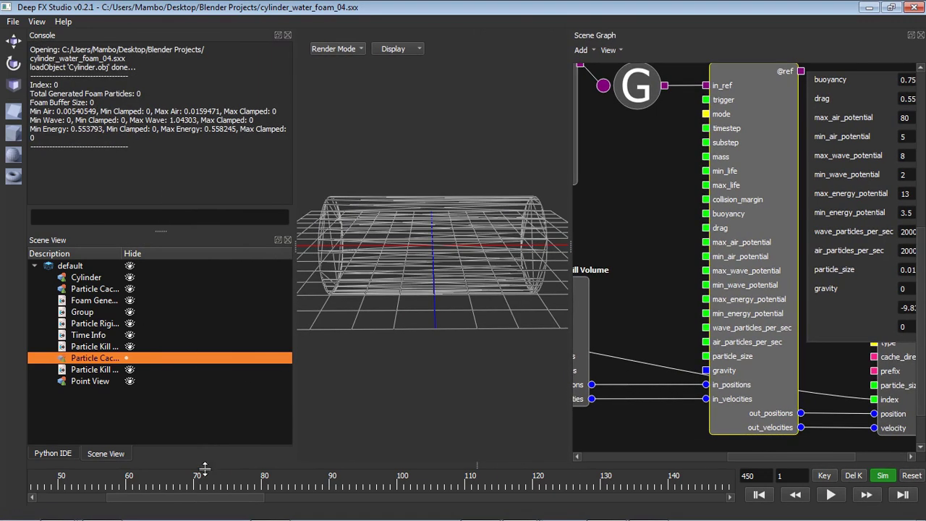
left_click_drag(192, 493, 43, 499)
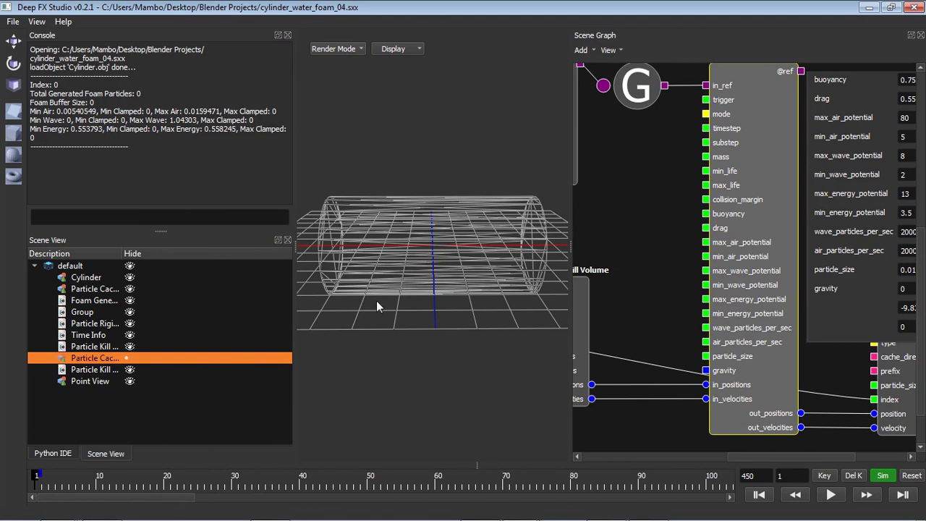
left_click_drag(293, 166, 383, 175)
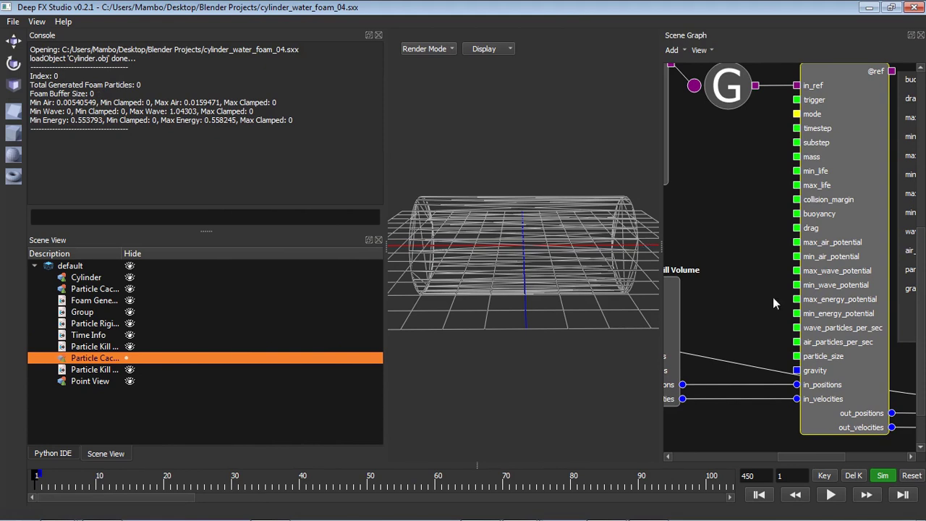
Review the Foam Generator's potential limits and particle_size, and highlight the maximum energy reading in the console output.
left_click_drag(798, 458, 856, 460)
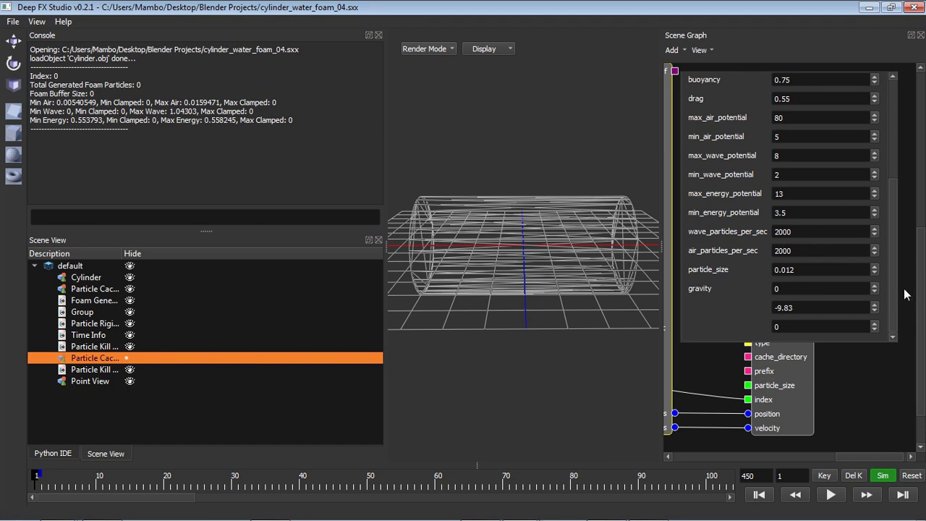
scroll(896, 221, "up", 3)
scroll(897, 220, "up", 1)
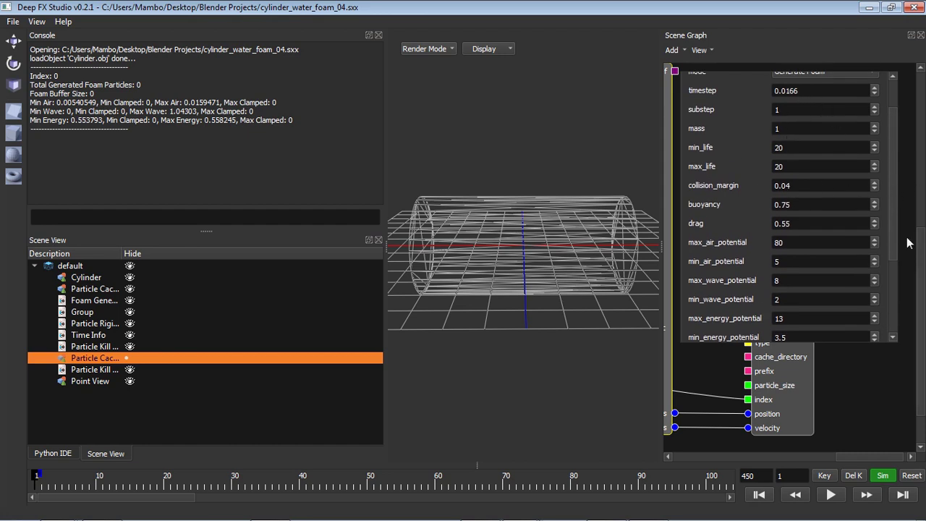
left_click_drag(895, 239, 892, 309)
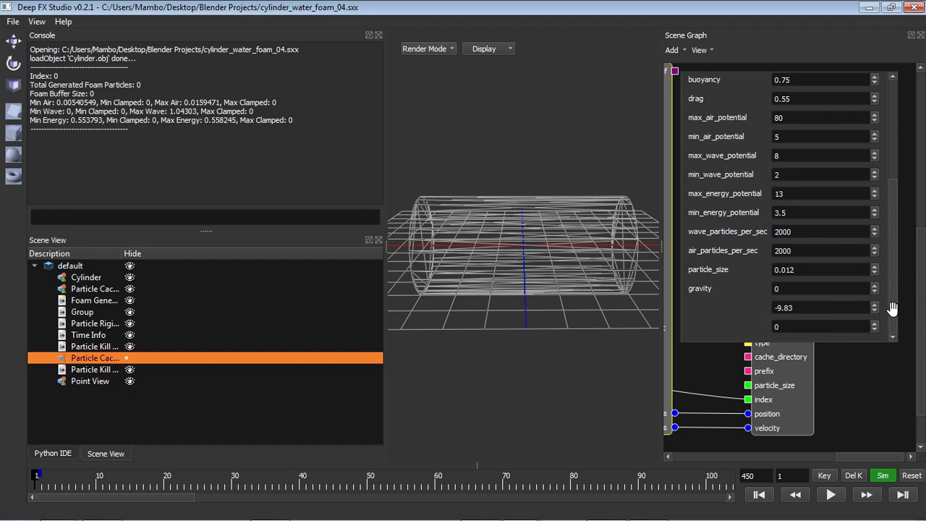
left_click(788, 269)
double_click(788, 270)
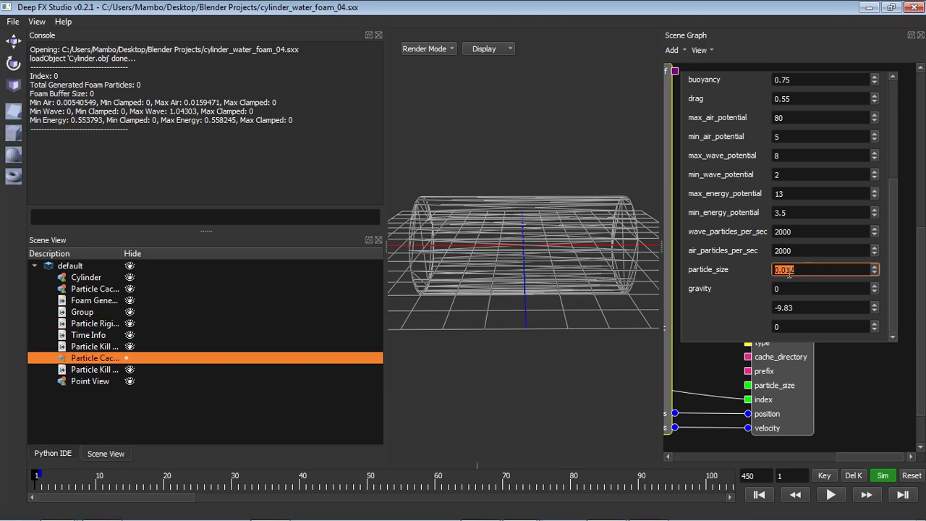
left_click(487, 211)
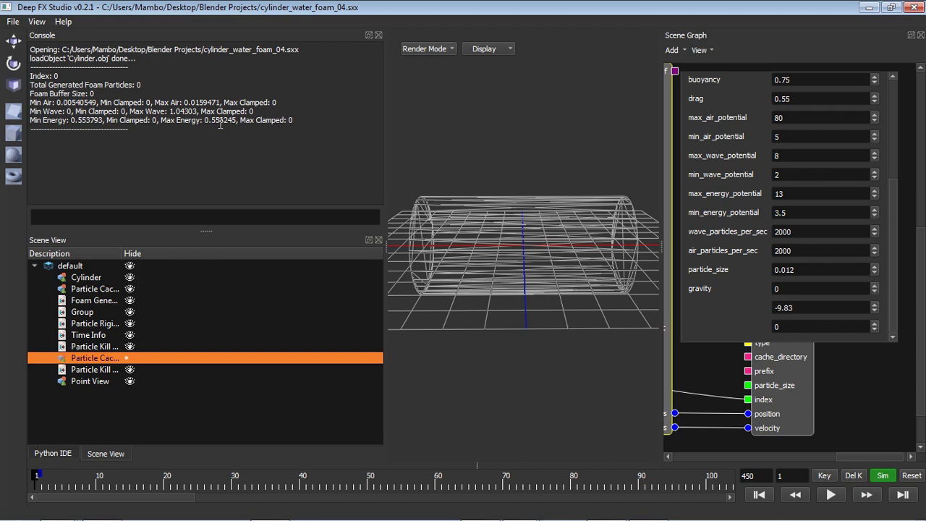
left_click_drag(295, 123, 154, 123)
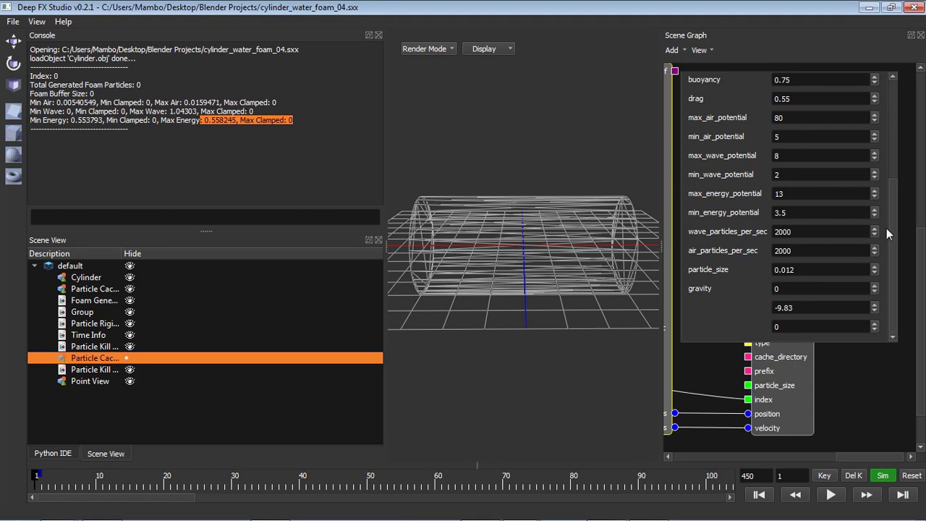
Set the Foam Generator's mode to Analyse Kinetic Energy and simulate one frame to compare its energy output with the energy potential settings.
left_click_drag(894, 246, 891, 134)
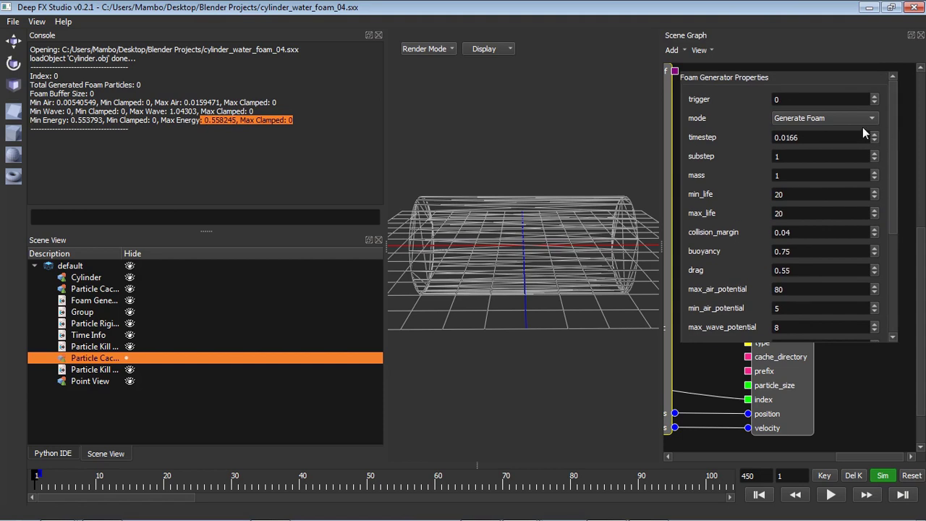
left_click(865, 118)
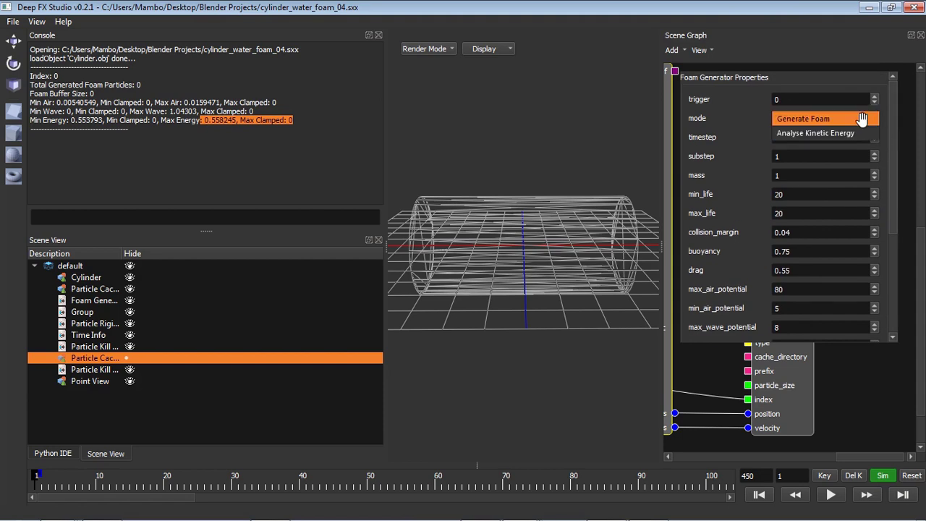
left_click(837, 134)
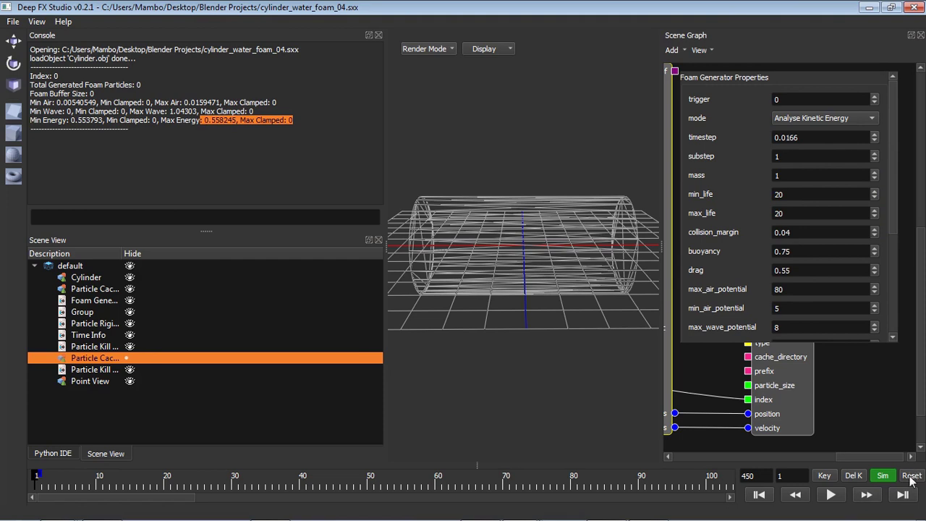
left_click(867, 498)
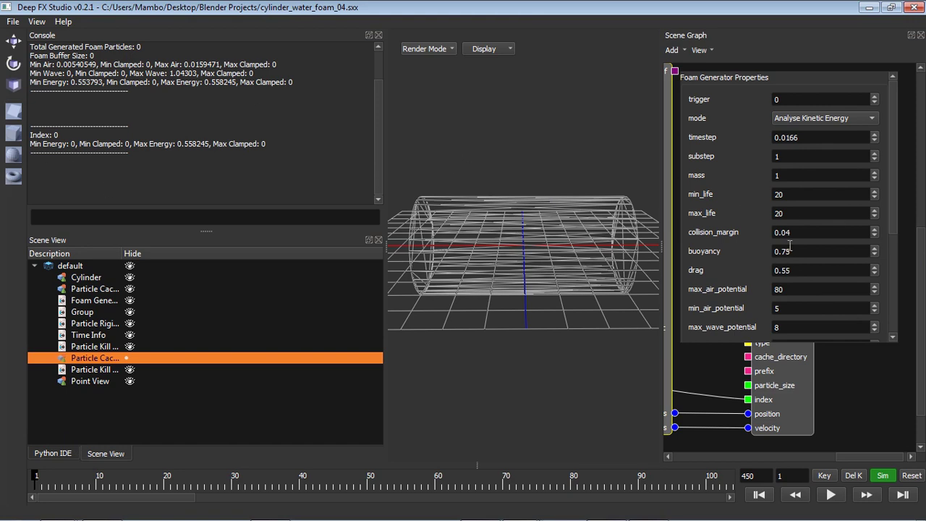
left_click_drag(897, 210, 895, 312)
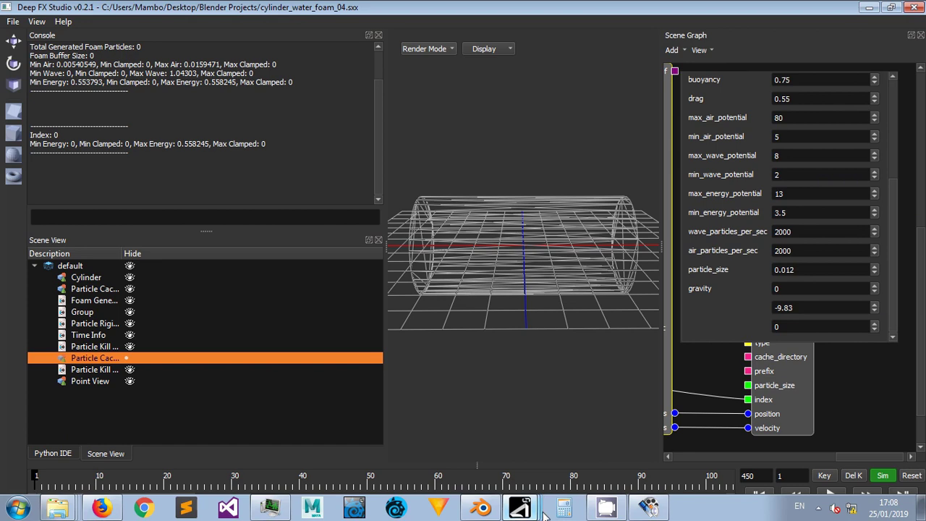
Start another Deep FX Studio instance and open the recent scene cylinder_water_foam_04.sxx.
right_click(519, 506)
left_click(515, 451)
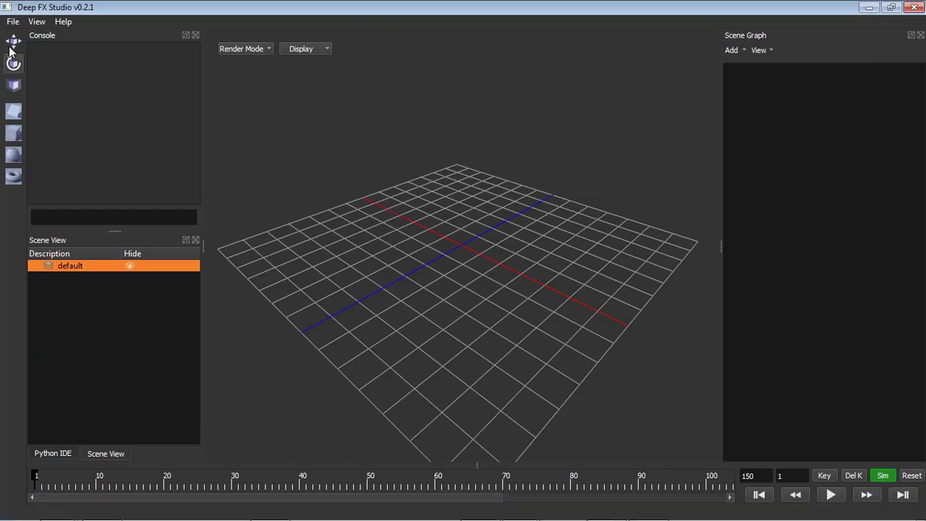
left_click(13, 22)
mouse_move(39, 75)
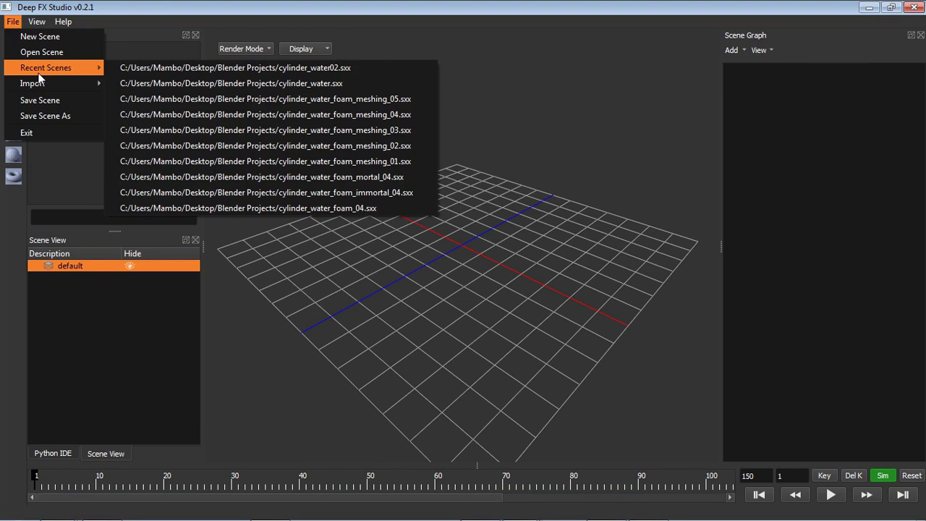
left_click(192, 209)
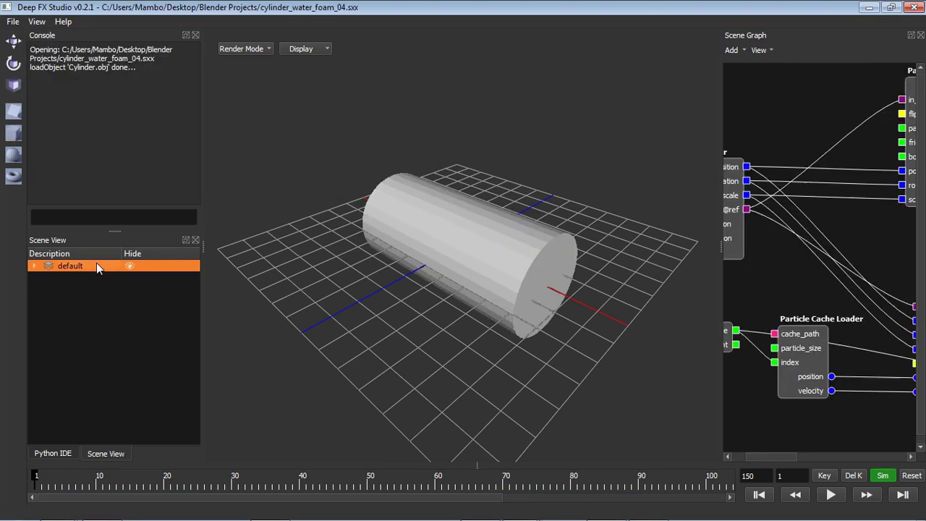
Select the Foam Generator node, widen the scene graph, and examine its properties from mode down to gravity.
left_click_drag(769, 459, 873, 459)
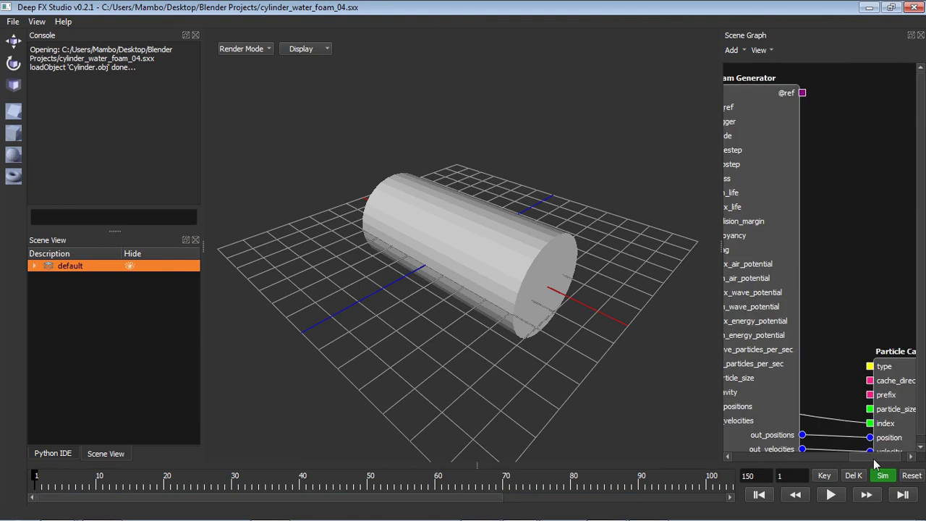
left_click(805, 249)
left_click_drag(719, 277, 278, 262)
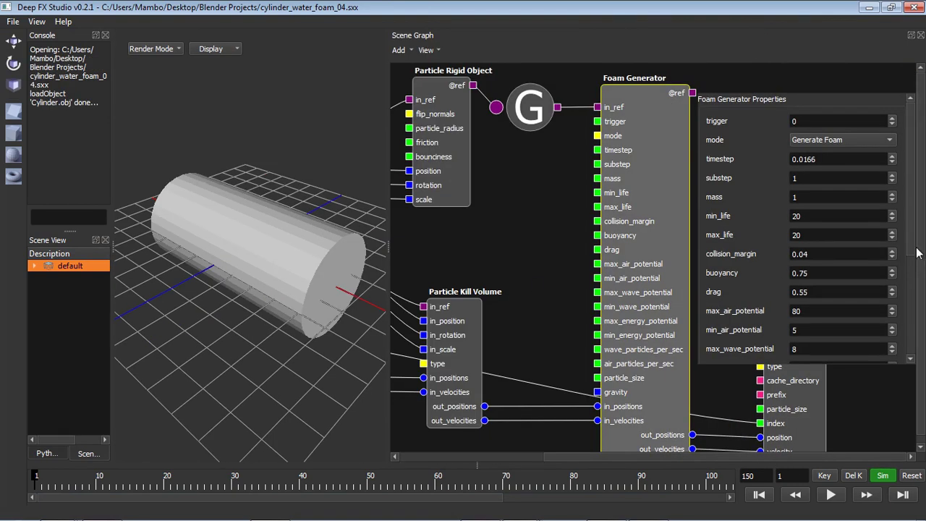
scroll(915, 244, "down", 1)
scroll(915, 244, "down", 1)
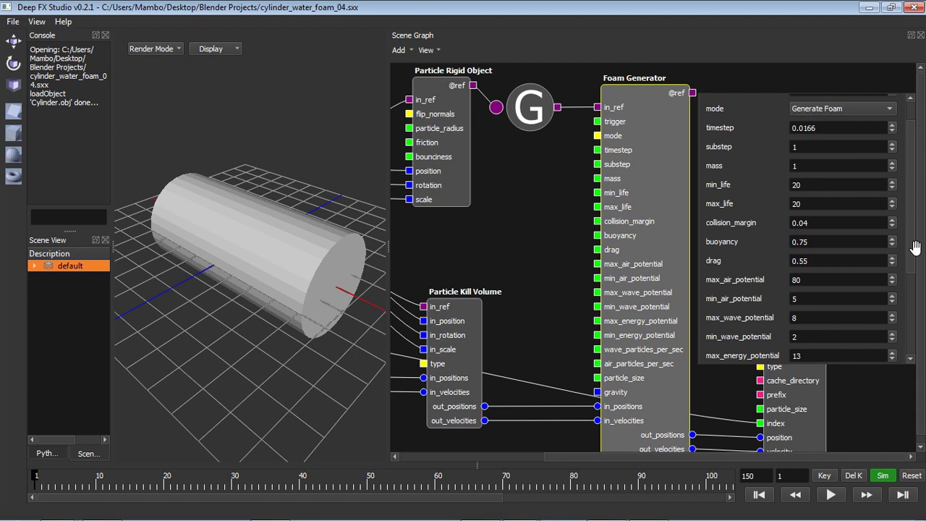
scroll(915, 248, "down", 3)
scroll(910, 293, "down", 1)
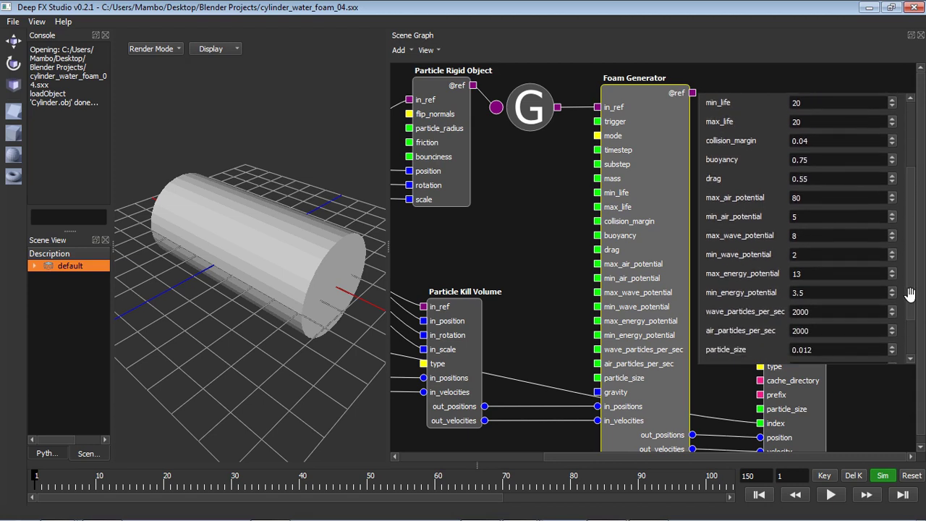
scroll(910, 293, "down", 2)
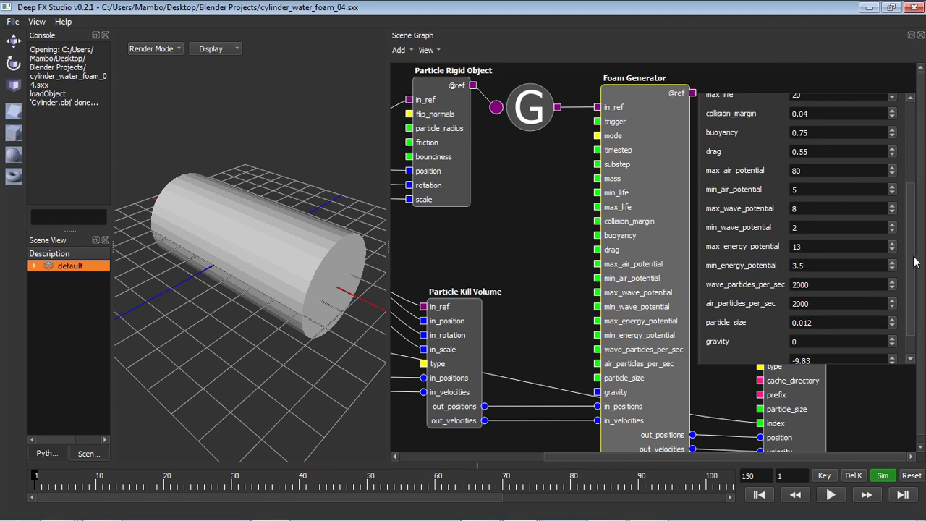
scroll(913, 261, "down", 2)
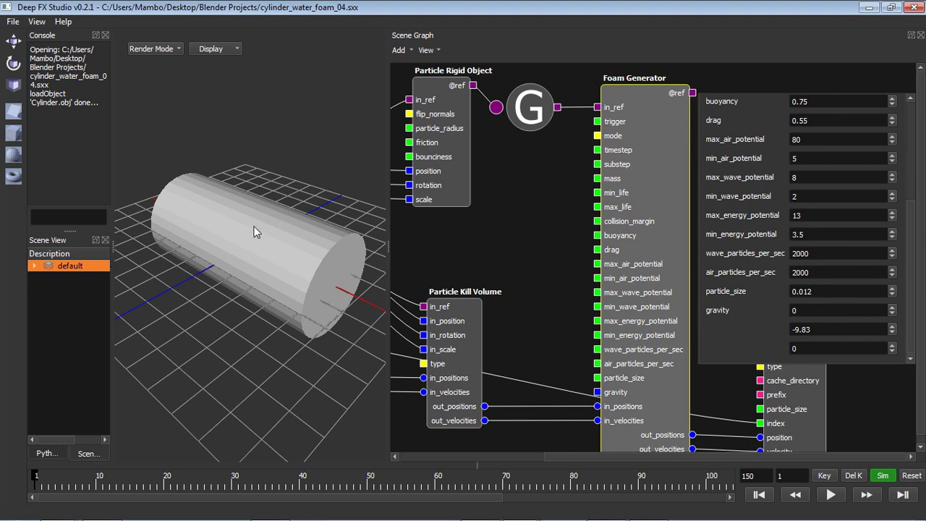
mouse_move(427, 518)
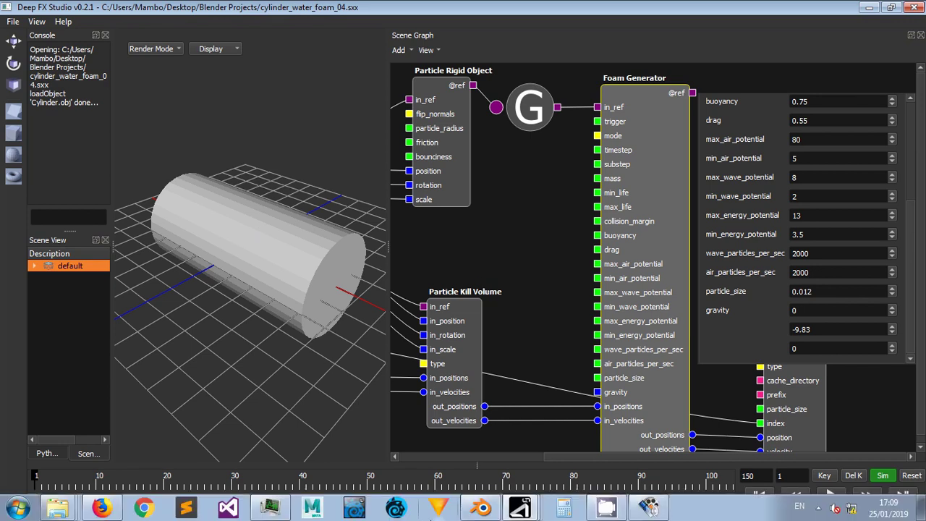
right_click(513, 509)
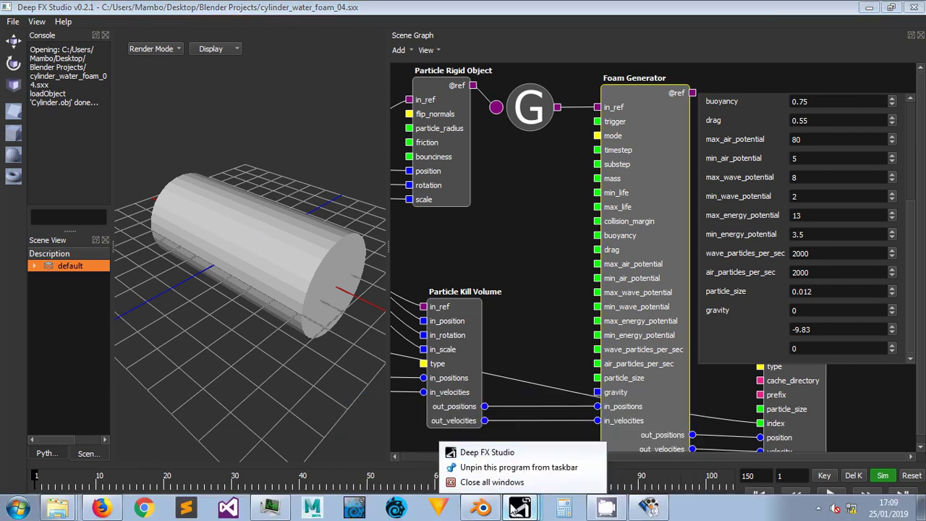
left_click(507, 453)
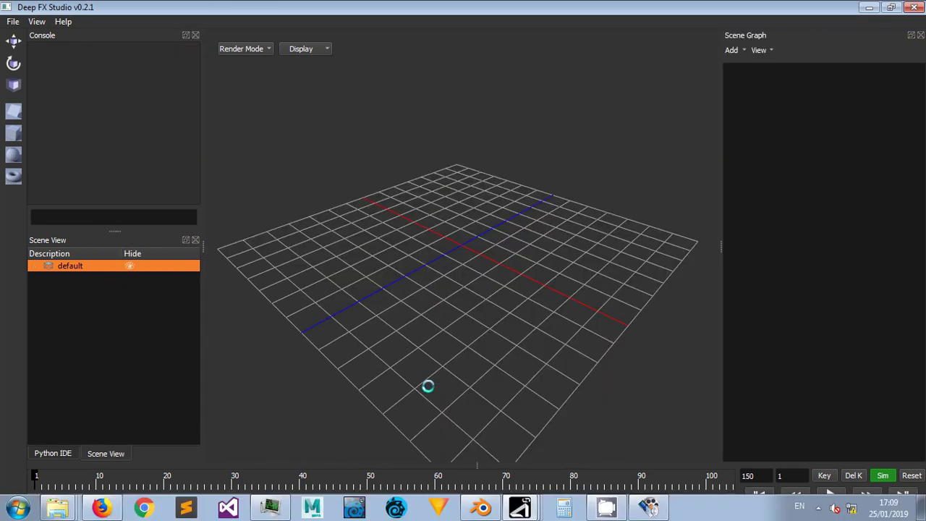
left_click(10, 23)
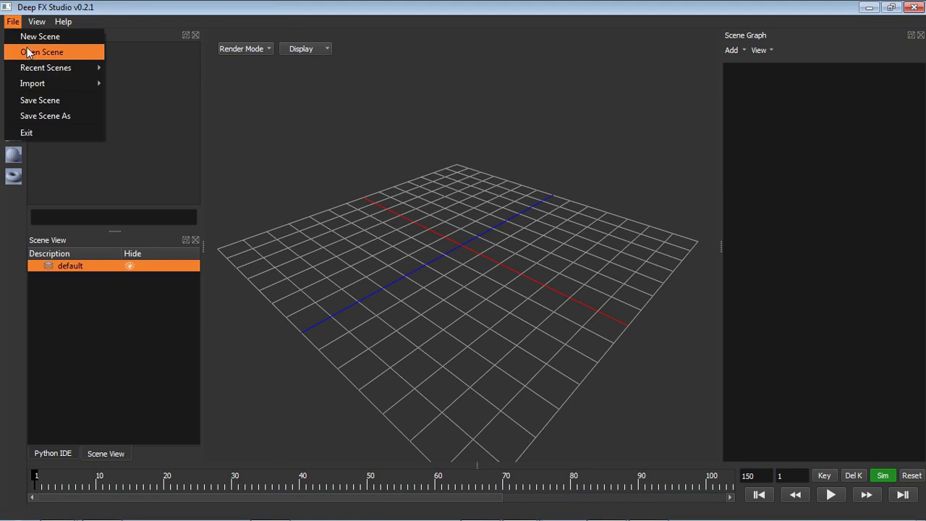
mouse_move(35, 70)
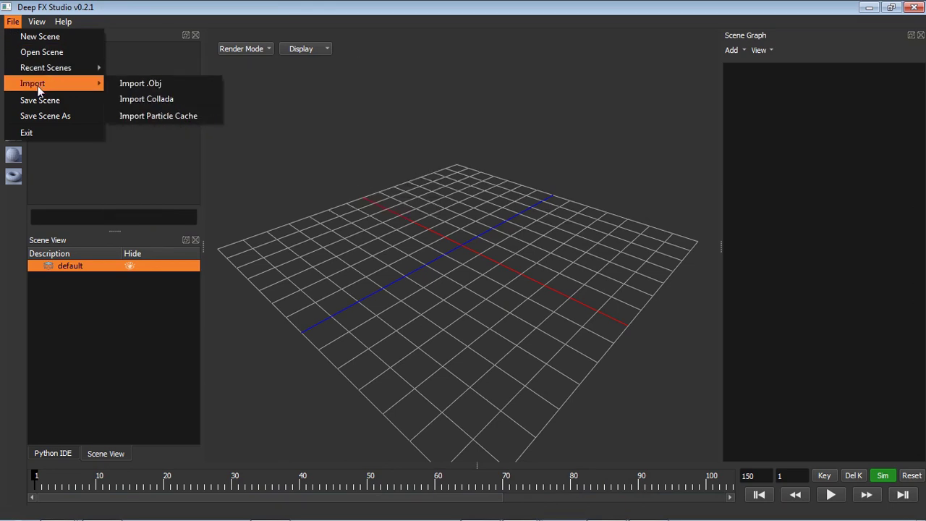
key("Return")
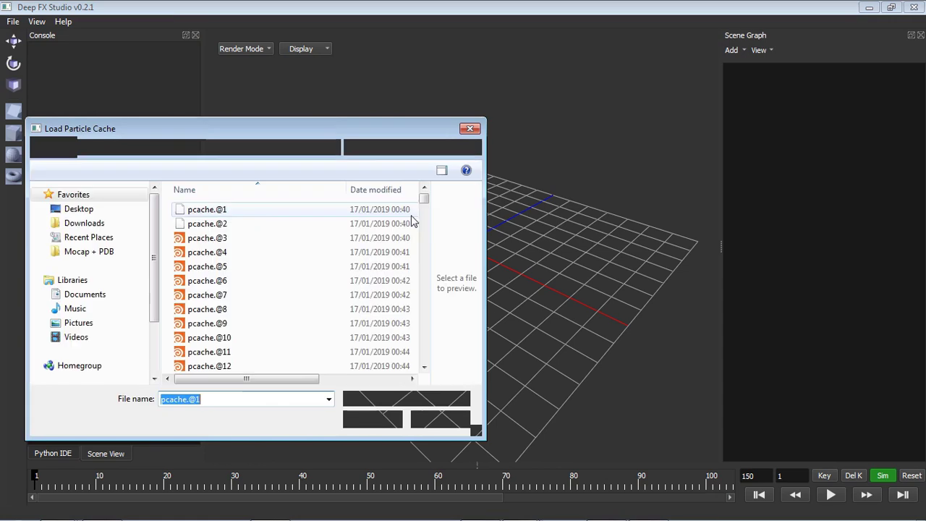
left_click(210, 148)
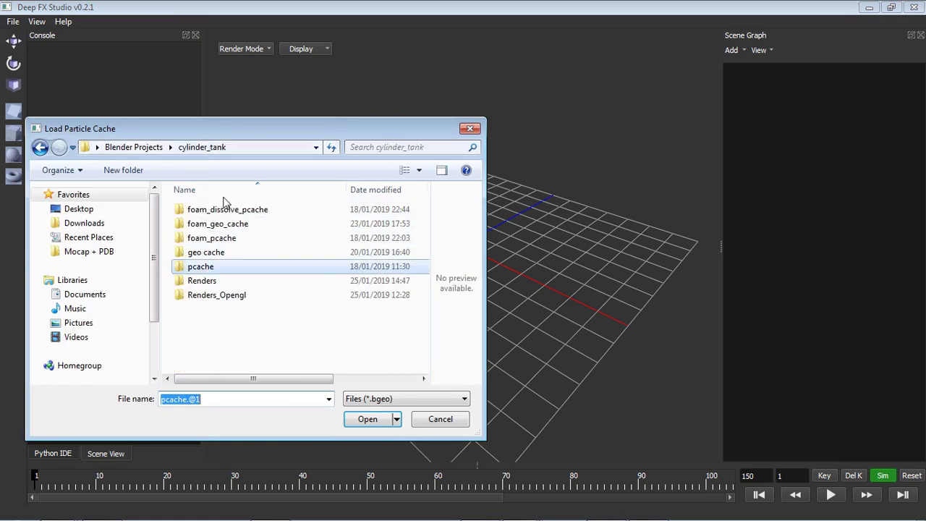
double_click(230, 243)
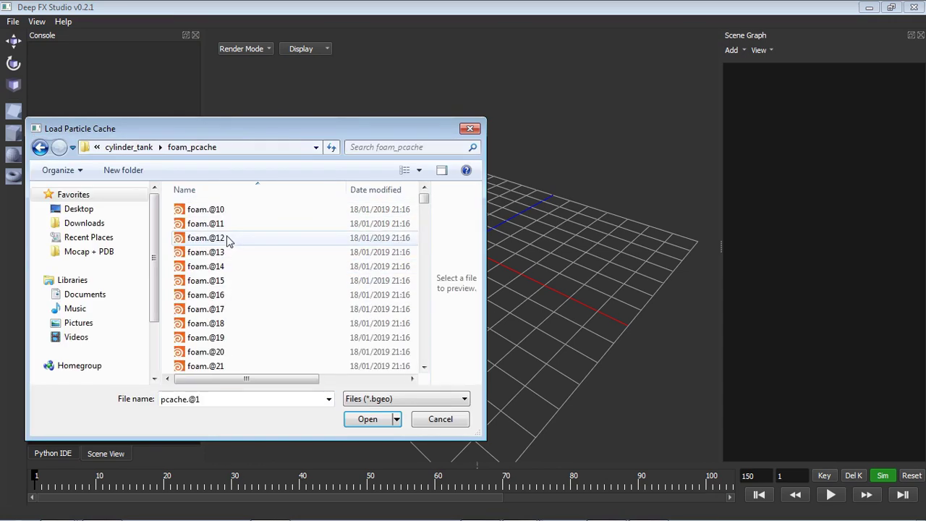
double_click(242, 210)
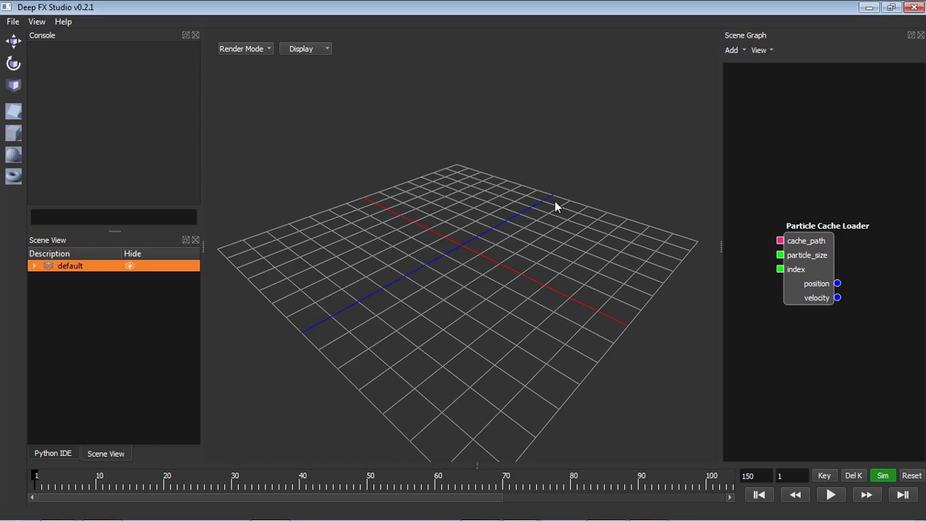
Add a Time Info node and connect its current_frame output to the Particle Cache Loader's index input.
left_click(735, 50)
mouse_move(768, 133)
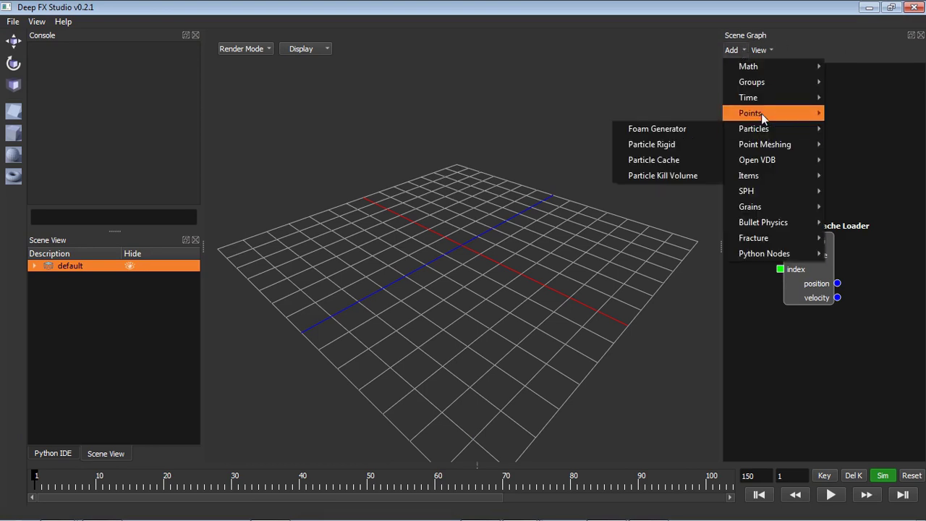
left_click(846, 94)
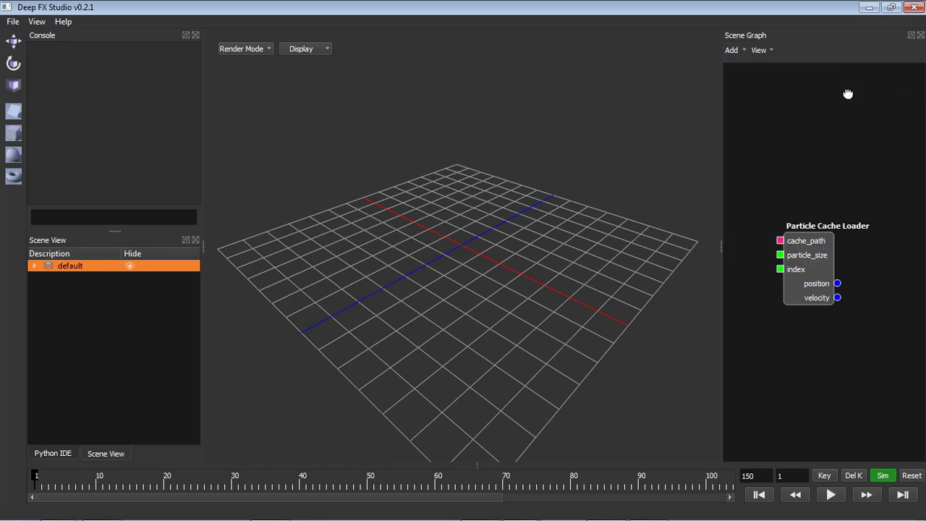
left_click(731, 50)
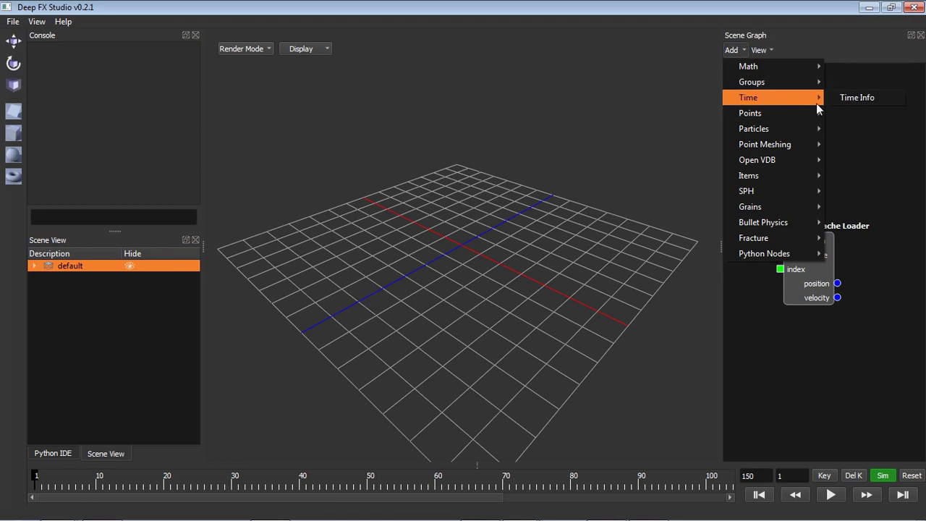
left_click(843, 97)
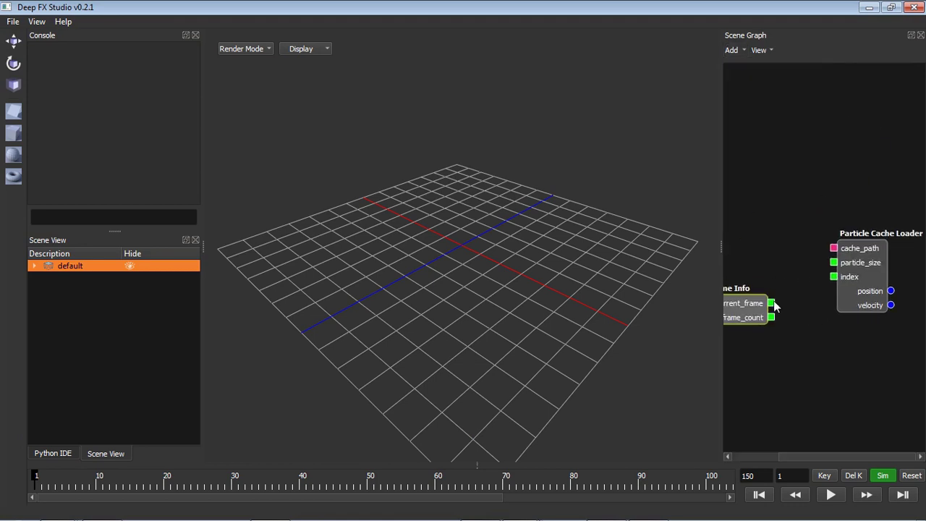
left_click_drag(820, 277, 834, 276)
Scrub through the cached foam up to frame 129 and set the timeline's frame count to 450.
left_click_drag(100, 492, 586, 489)
left_click_drag(299, 497, 530, 499)
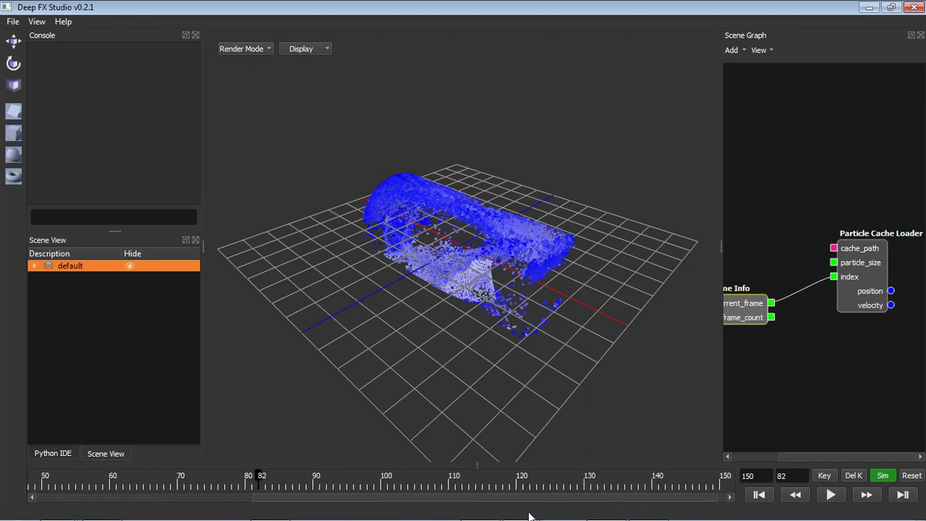
left_click_drag(292, 479, 535, 477)
double_click(748, 477)
type("5")
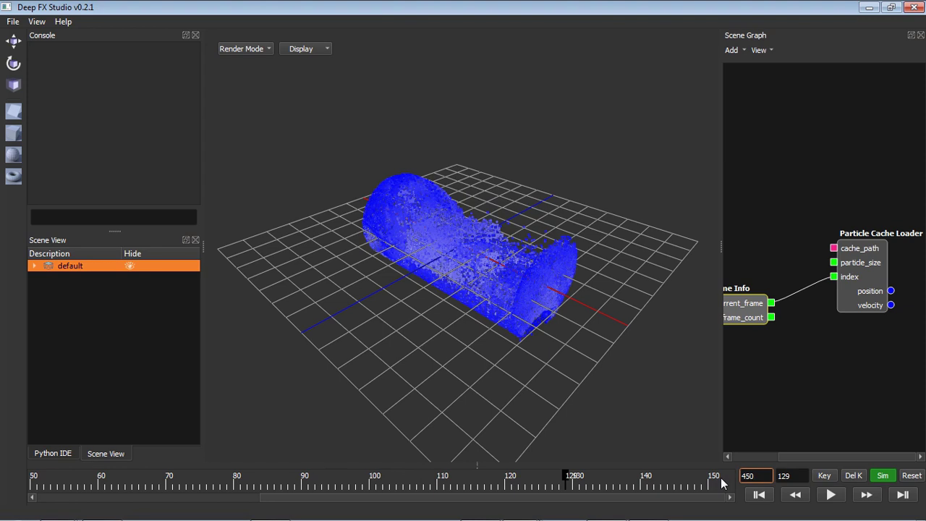
key("Return")
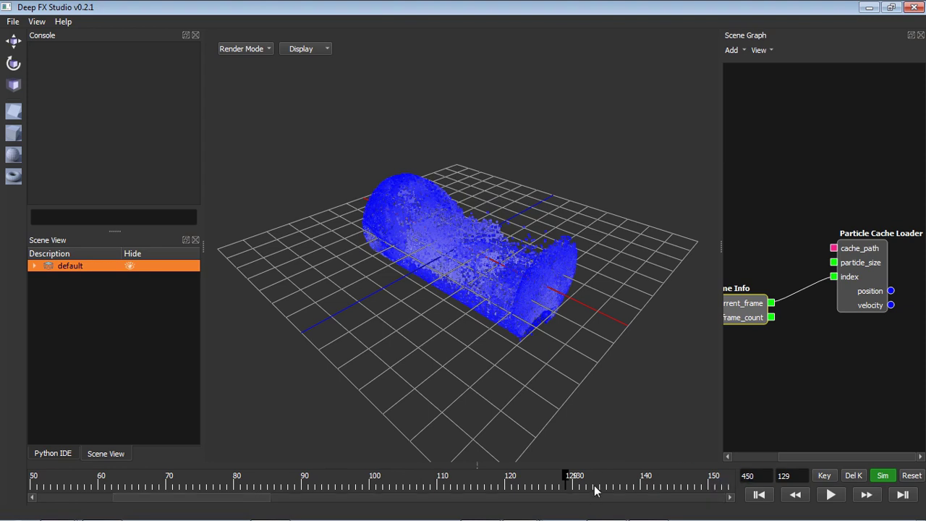
Inspect the cached foam particles at frames 140, 349 and 392, including a low side view, and widen the scene graph.
left_click(631, 482)
left_click(634, 482)
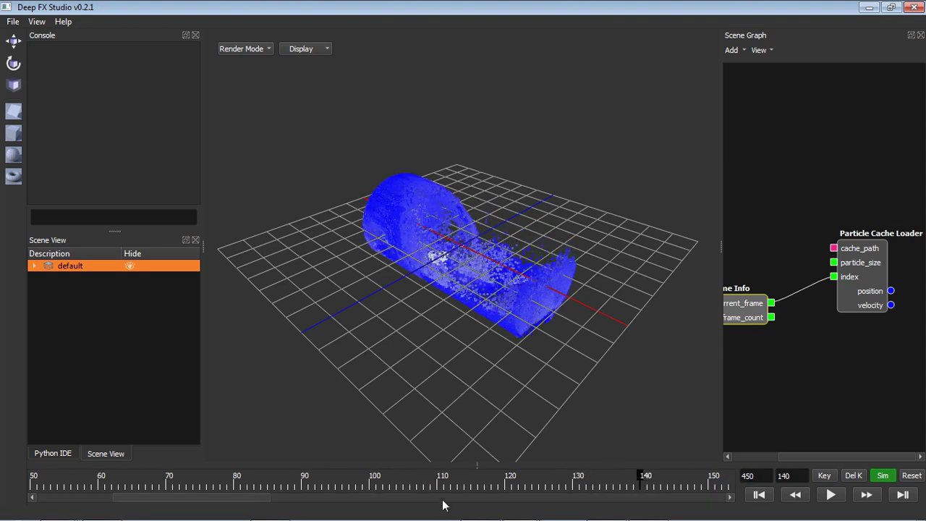
left_click(444, 498)
left_click(545, 500)
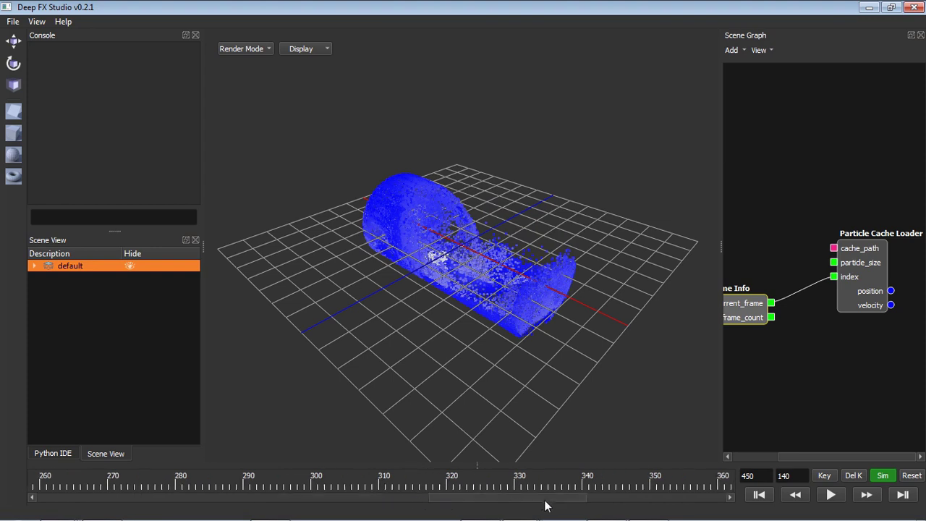
left_click(648, 483)
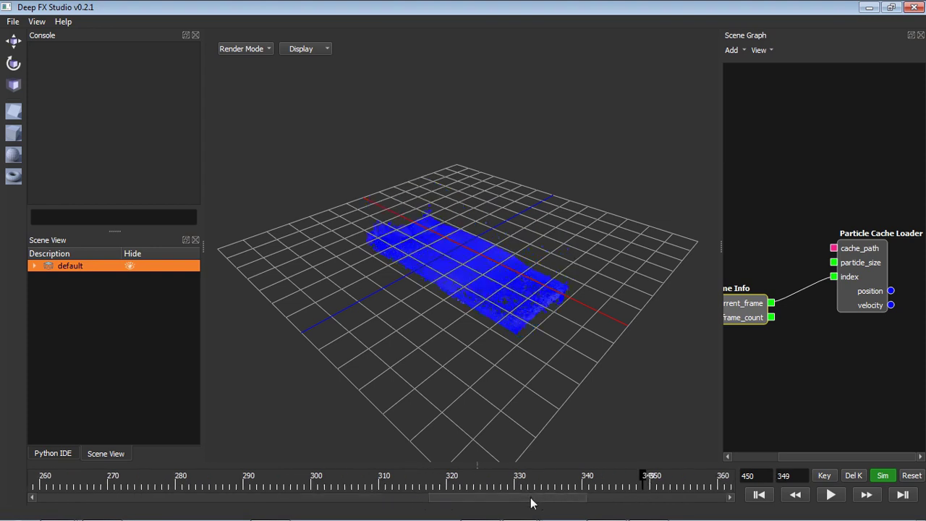
left_click_drag(533, 502, 589, 504)
left_click(693, 482)
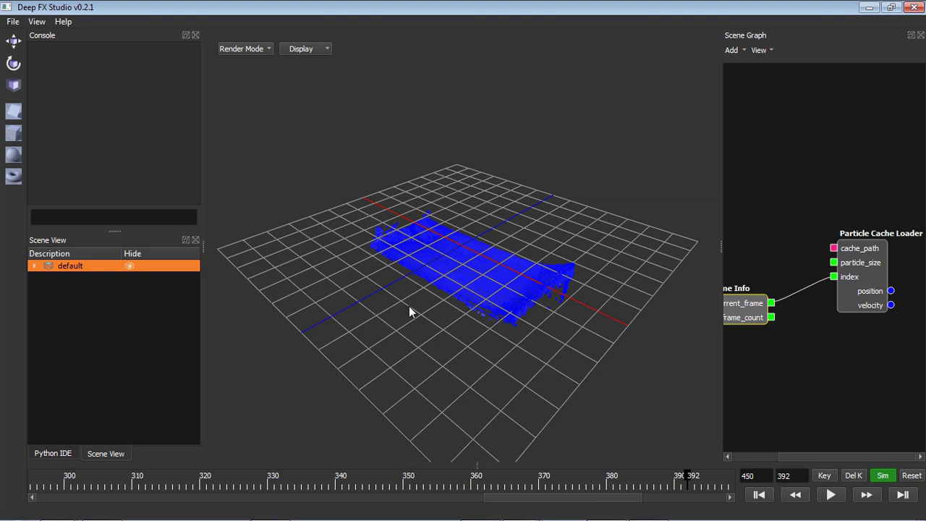
middle_click_drag(351, 285, 506, 304)
left_click_drag(721, 374, 528, 366)
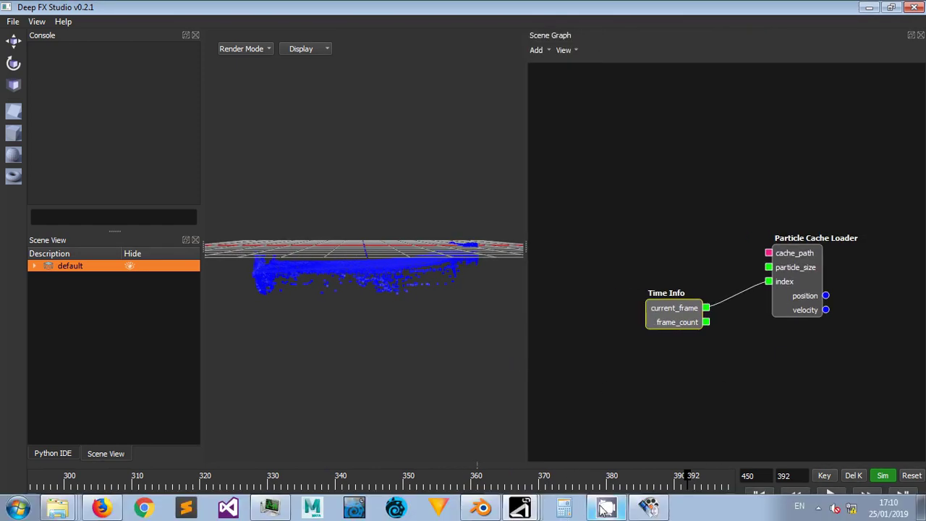
Switch to the cylinder_water02.sxx window, return to cylinder_water_foam_04.sxx, and review the Foam Generator's life, potential and particle settings.
mouse_move(519, 506)
left_click(512, 432)
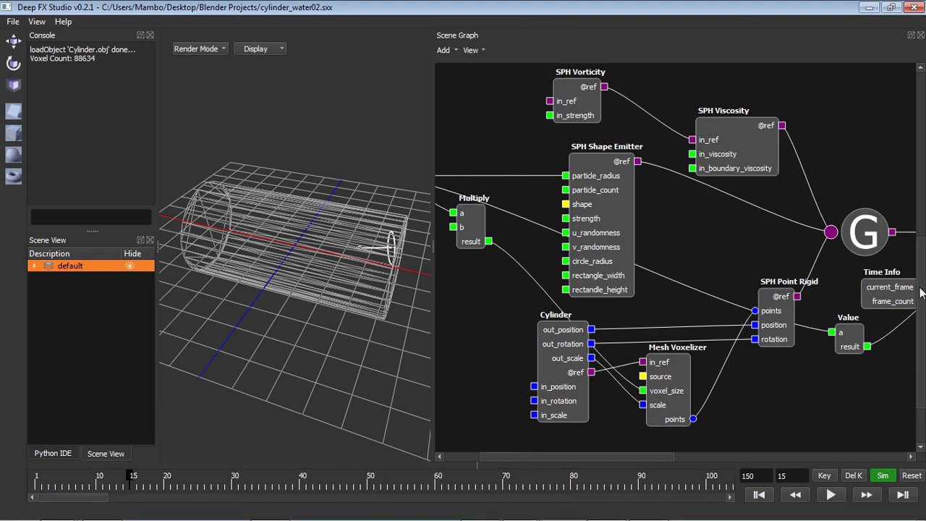
scroll(885, 205, "up", 5)
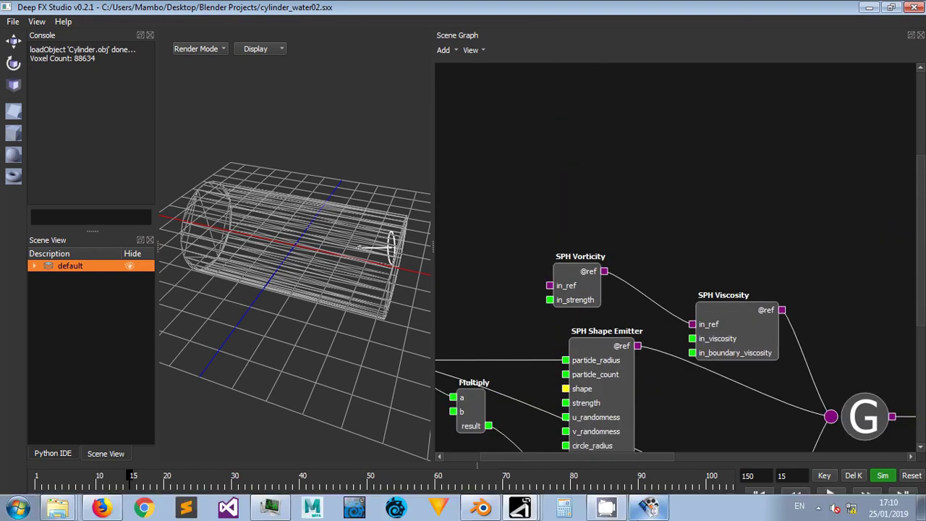
mouse_move(519, 507)
left_click(516, 456)
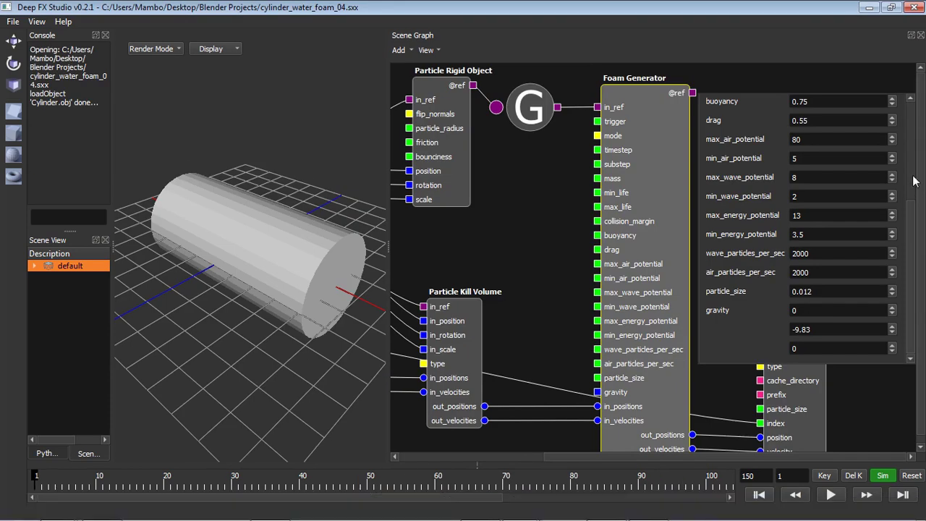
scroll(904, 145, "up", 5)
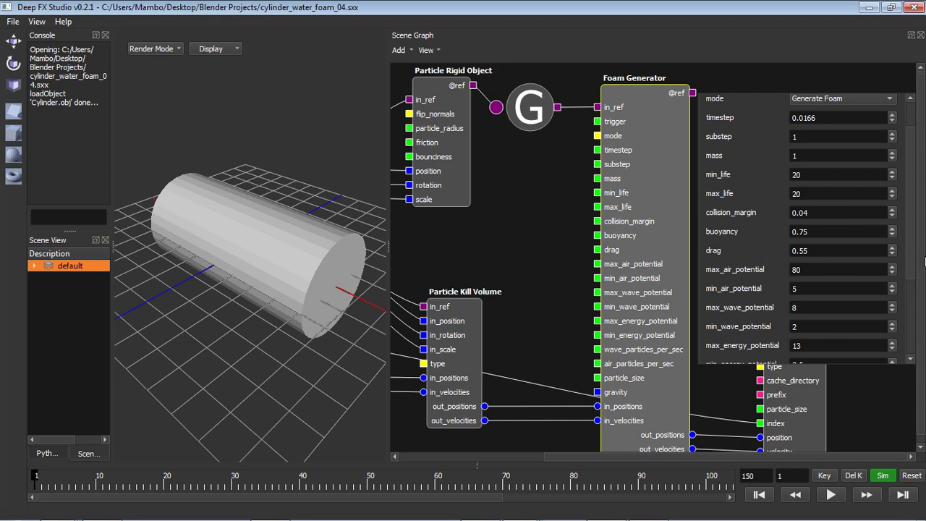
scroll(913, 250, "down", 3)
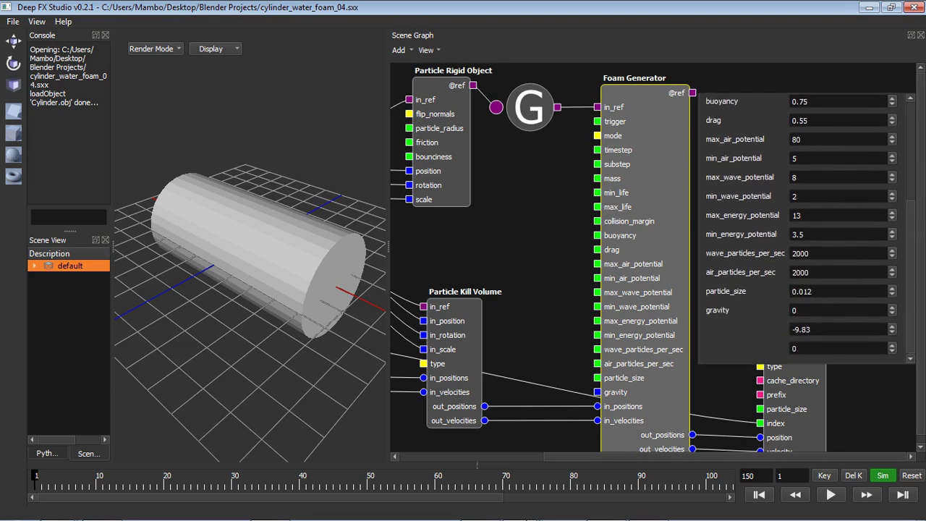
Switch to SMPlayer and watch the rendered cylinder water and foam video Editor[21].mp4 at full-screen size.
mouse_move(568, 510)
left_click(635, 511)
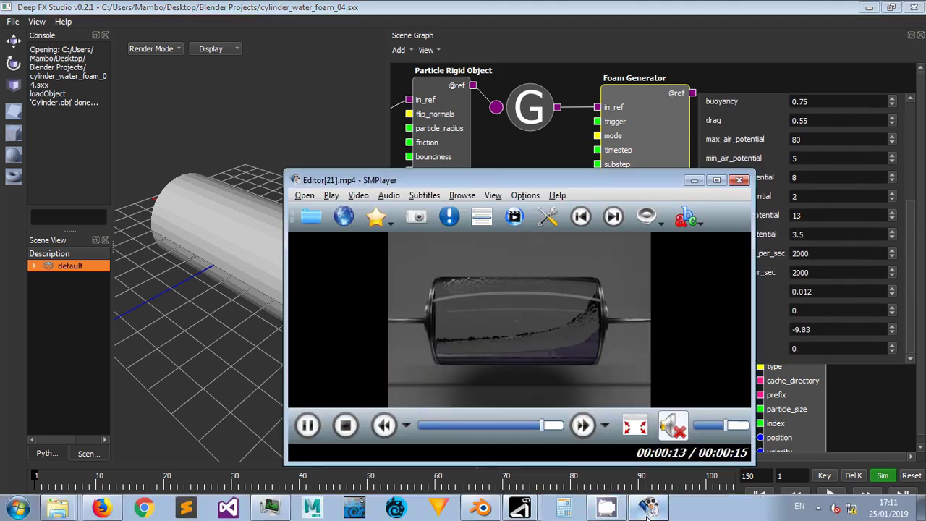
left_click(470, 426)
double_click(537, 285)
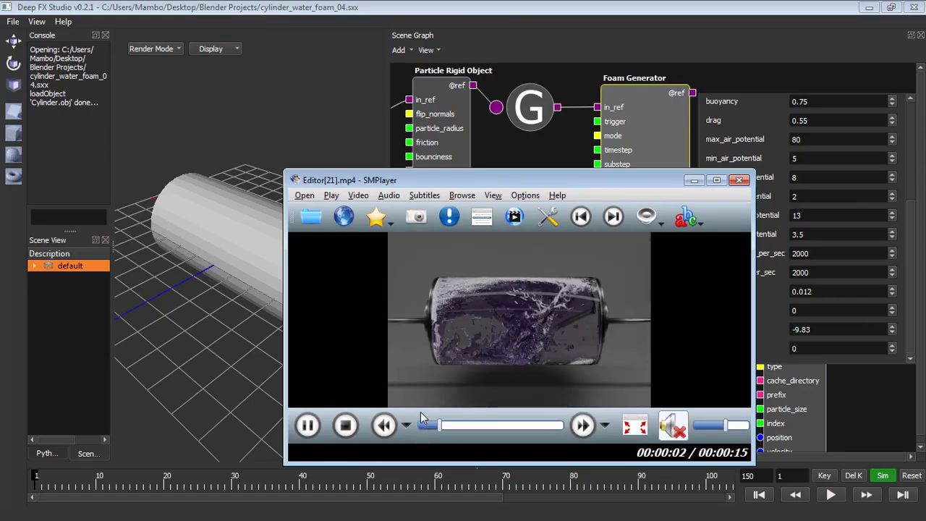
double_click(471, 347)
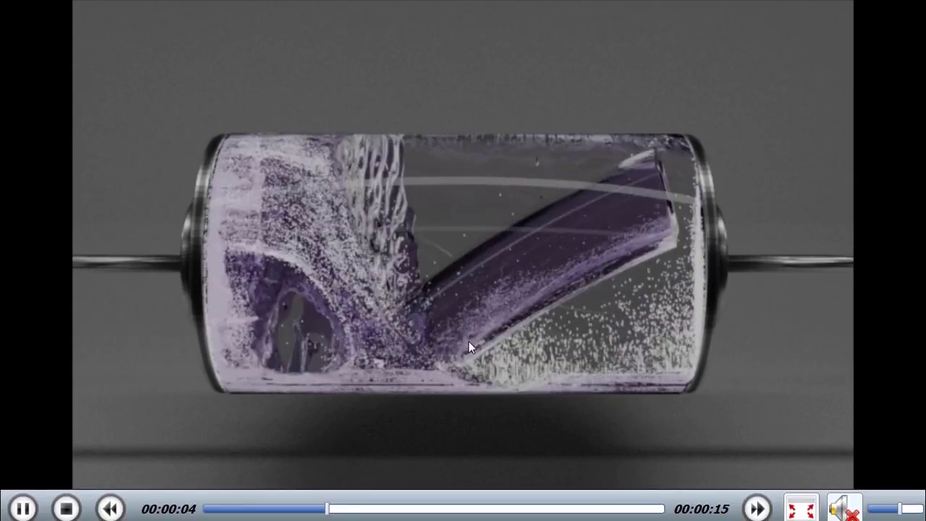